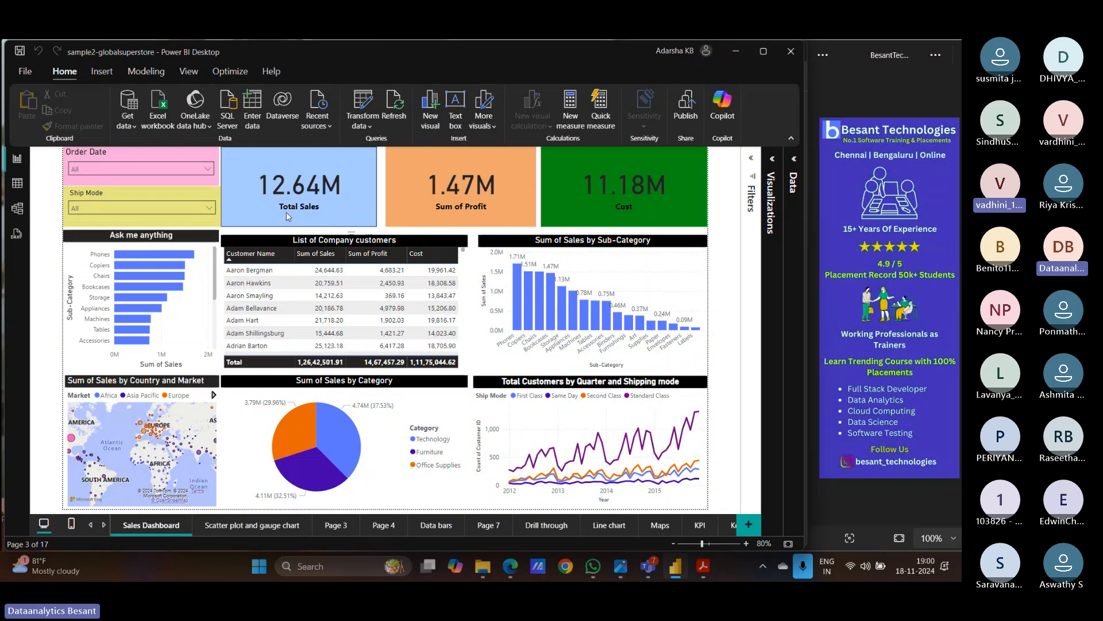
# - Select the Total Sales card and browse its General formatting settings
pyautogui.click(308, 215)
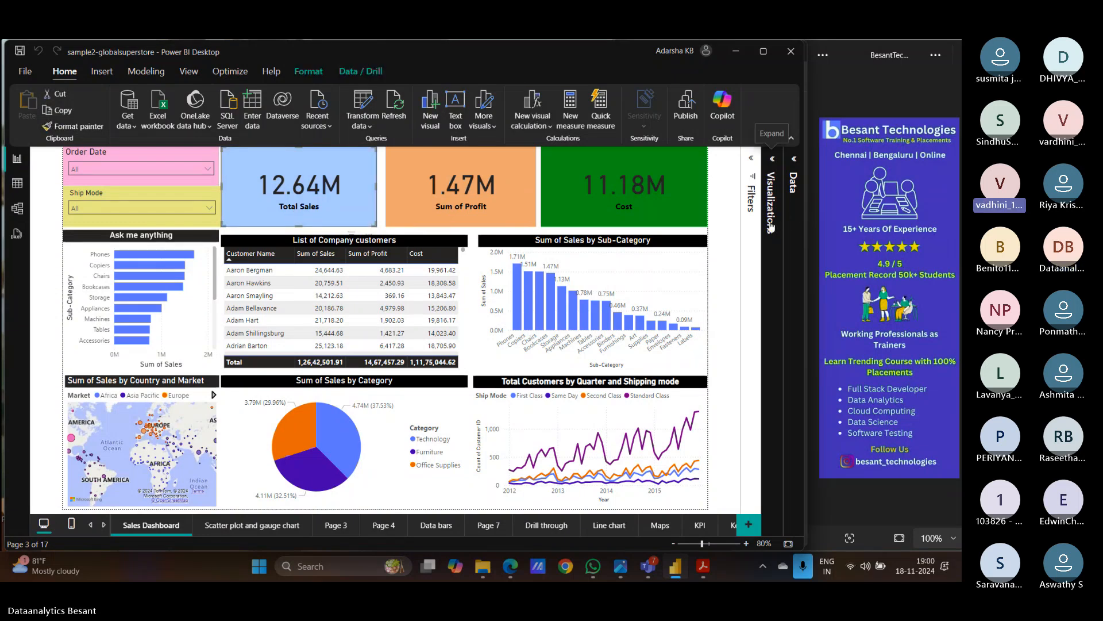
pyautogui.click(772, 201)
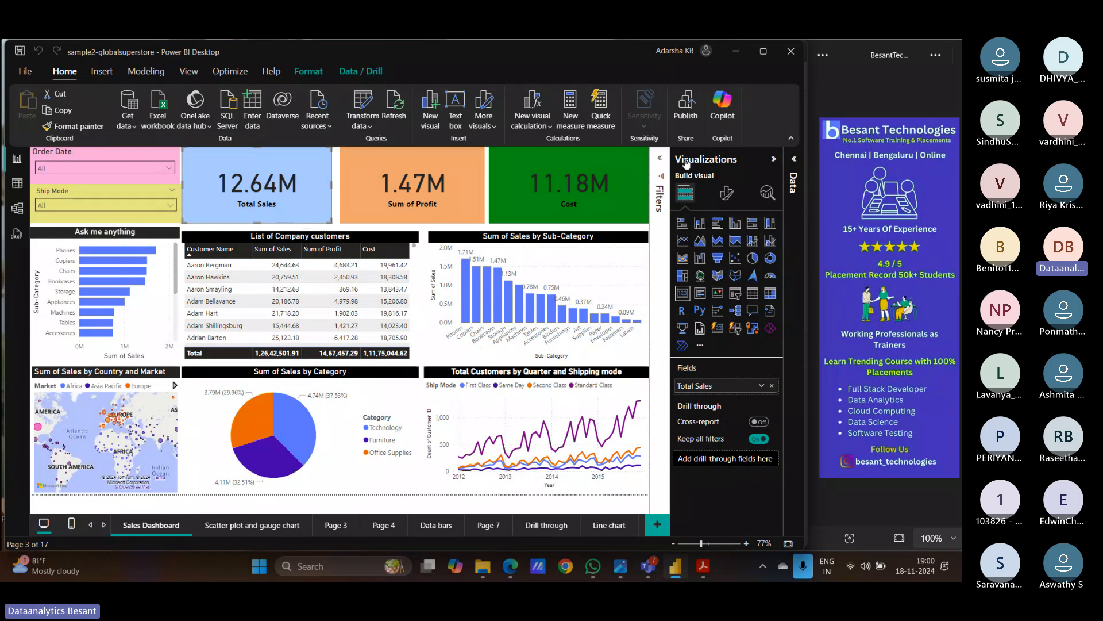
pyautogui.click(727, 196)
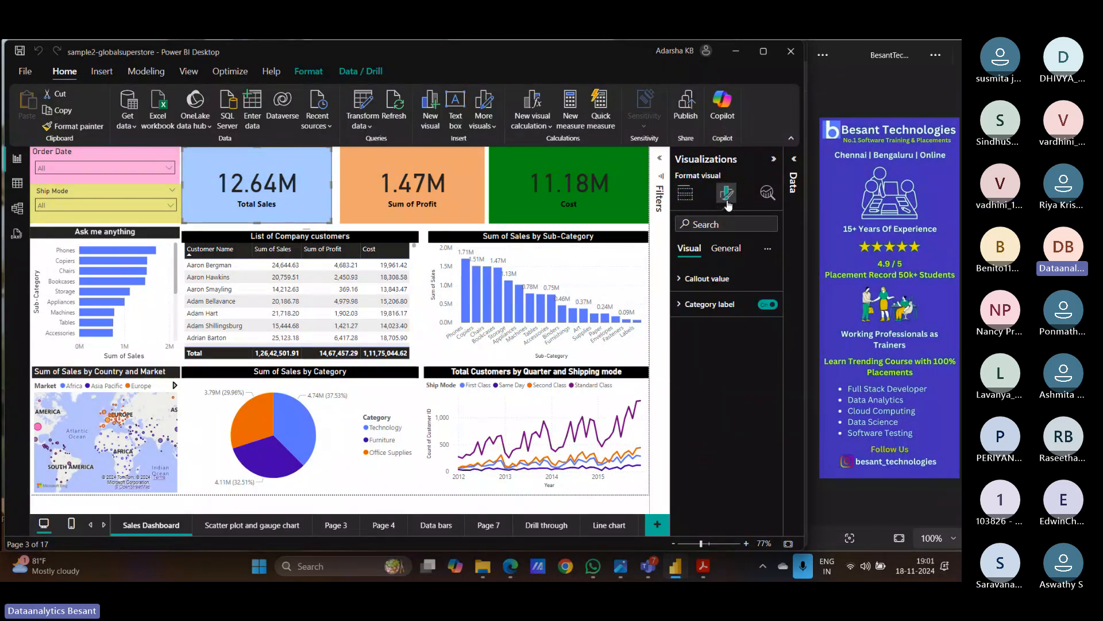
pyautogui.click(725, 251)
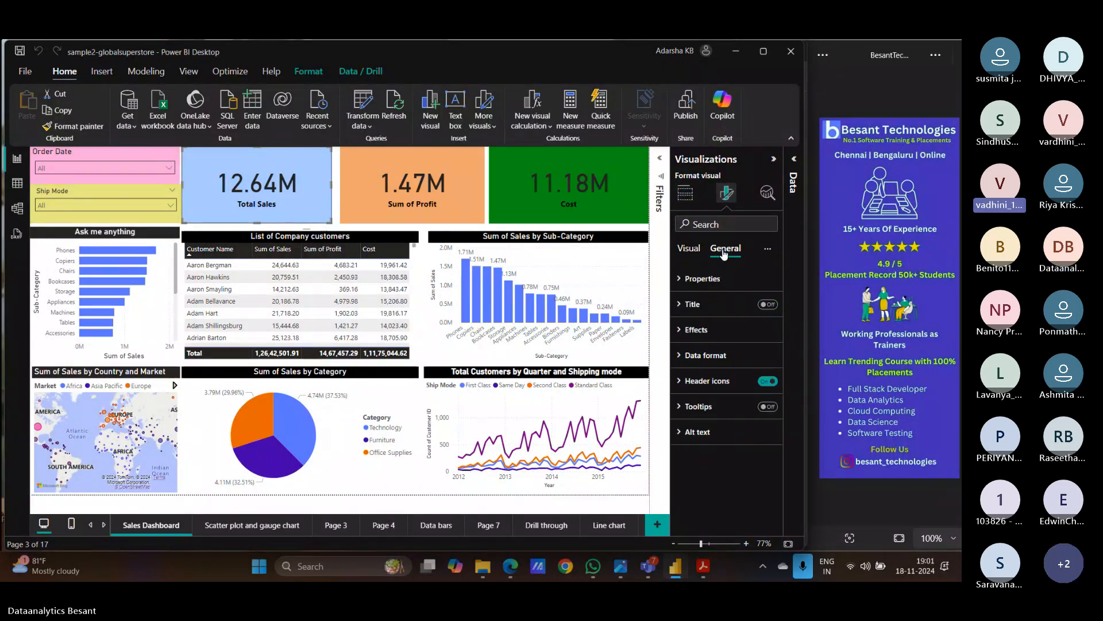
pyautogui.click(680, 305)
pyautogui.click(680, 306)
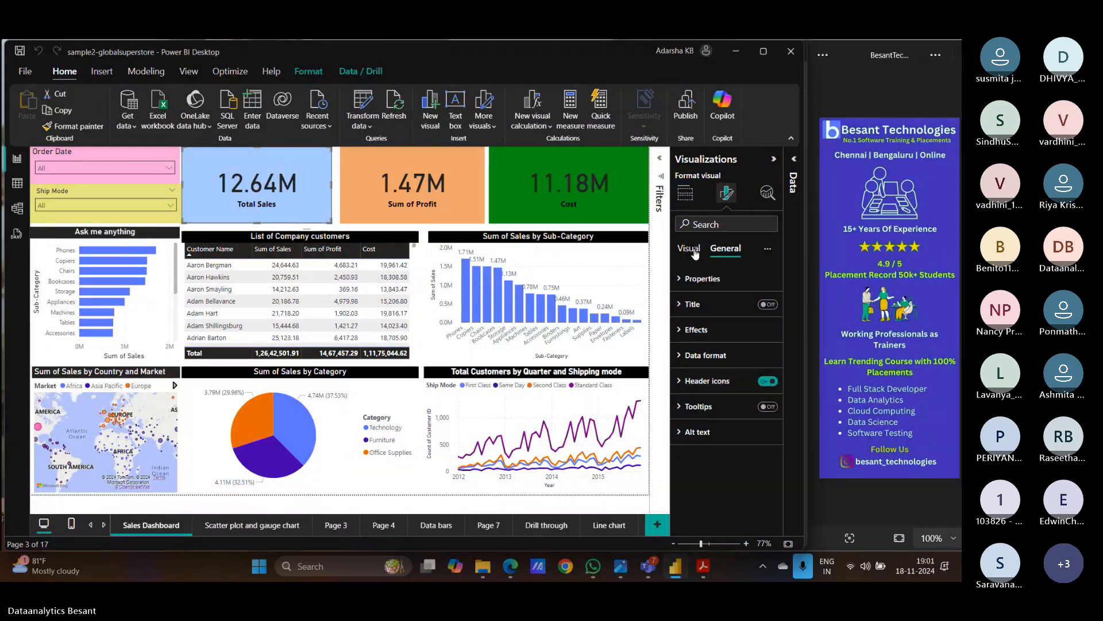
# - Switch the card's title on, then off again, and return to Build visual
pyautogui.click(691, 202)
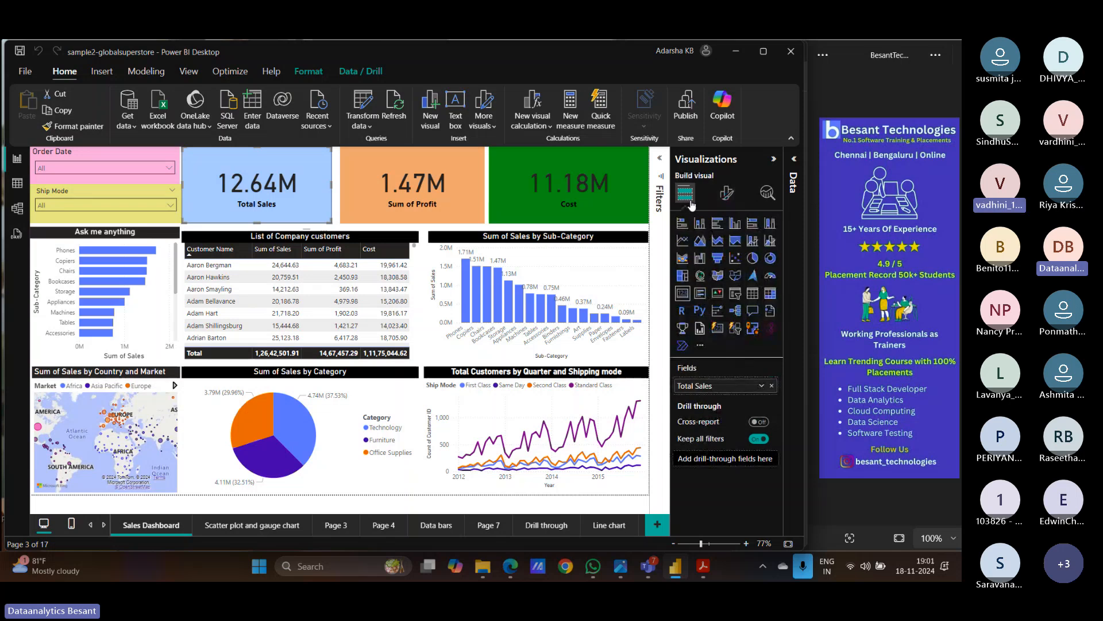
pyautogui.click(727, 198)
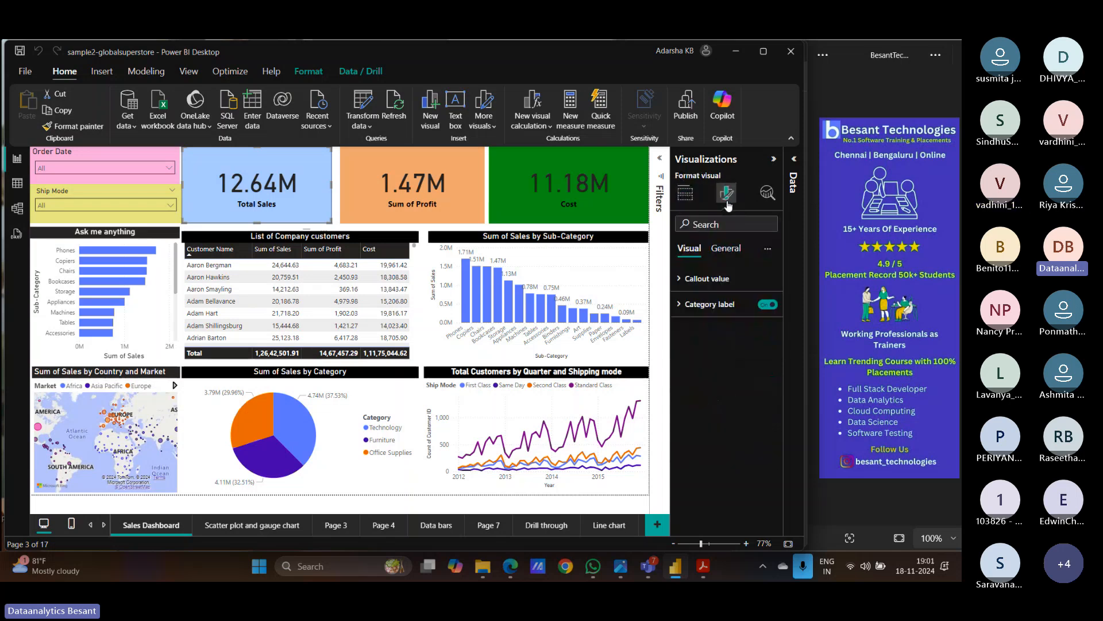
pyautogui.click(726, 248)
pyautogui.click(687, 311)
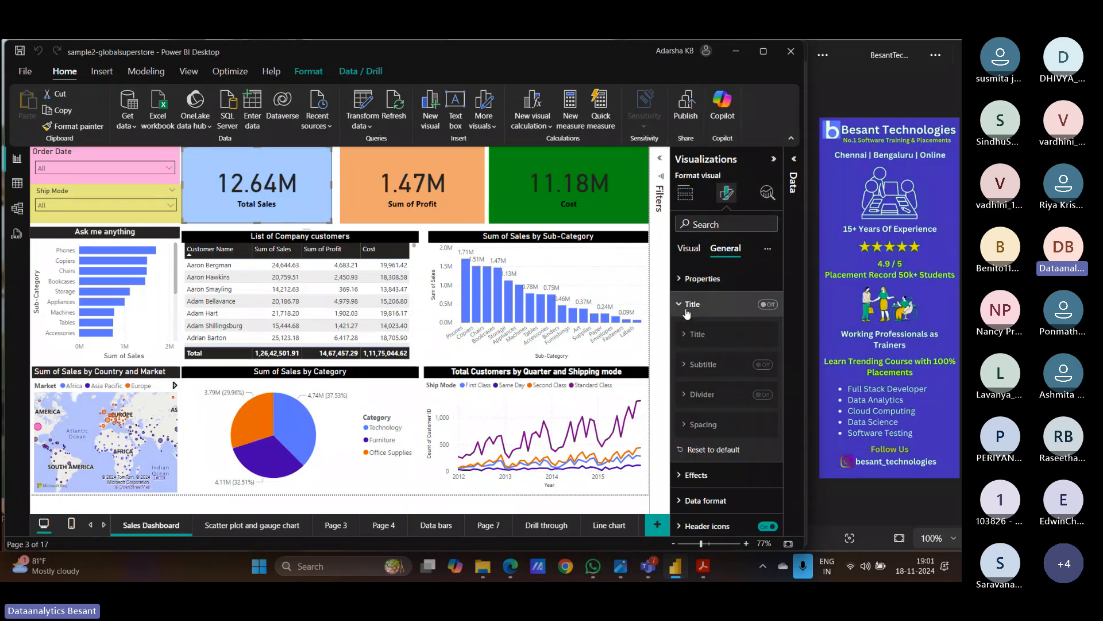
pyautogui.click(769, 305)
pyautogui.click(698, 368)
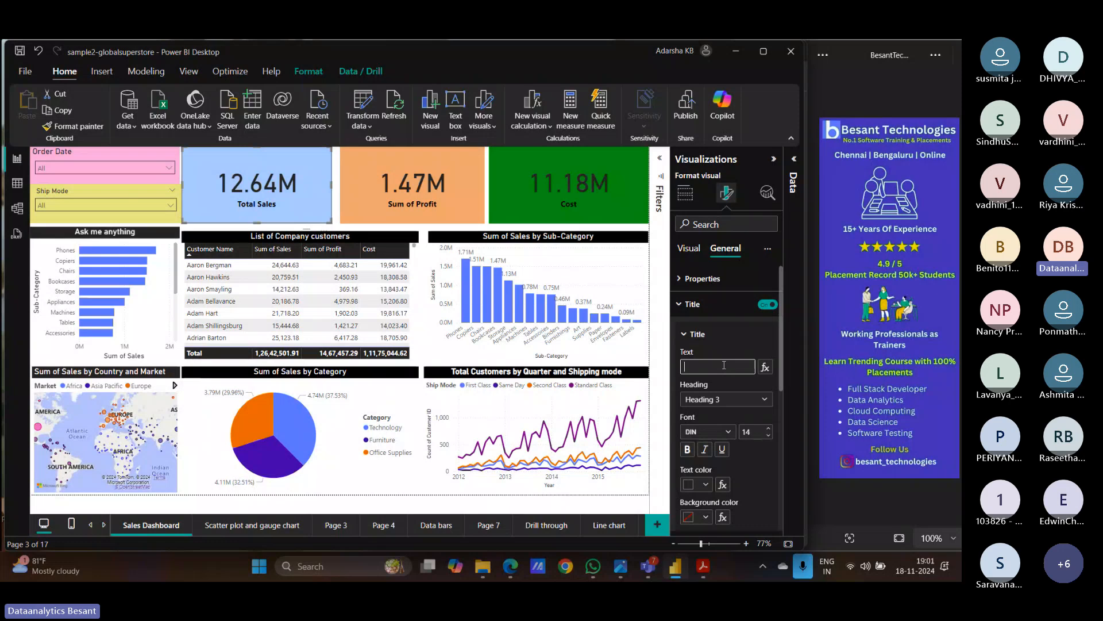
pyautogui.click(767, 304)
pyautogui.click(685, 308)
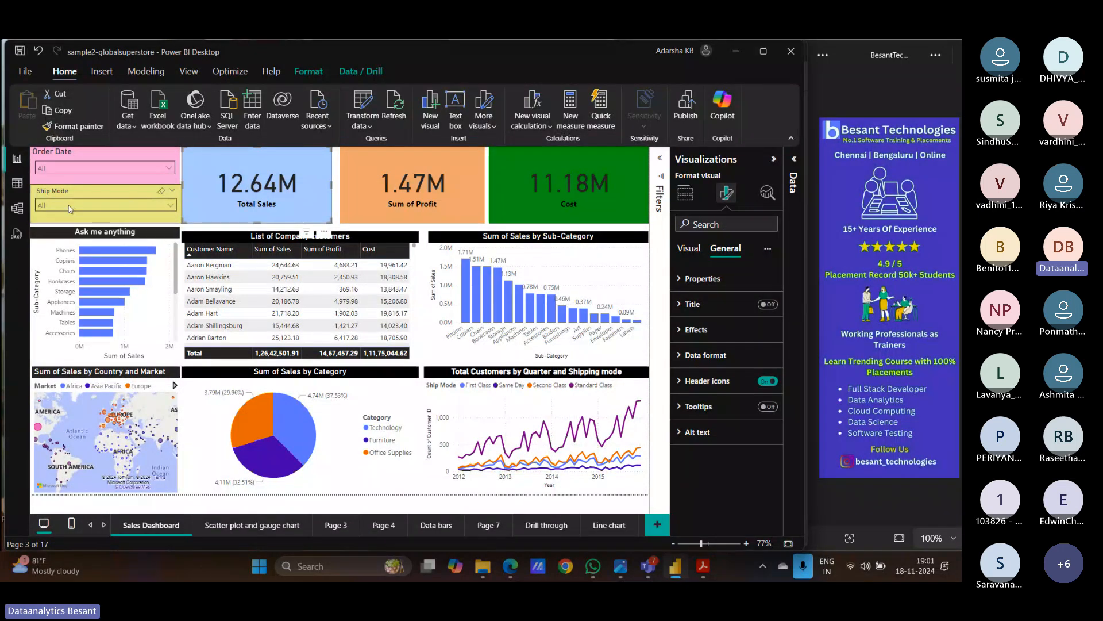
pyautogui.click(685, 192)
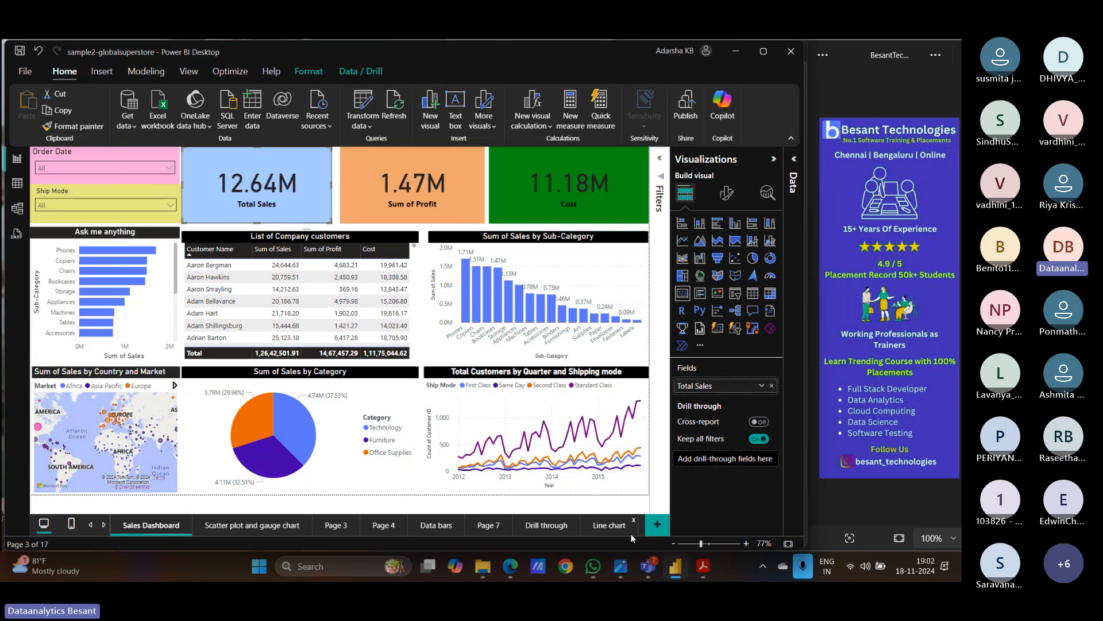
# - Add Page 10 with an empty slicer moved toward the top left, and list the data tables
pyautogui.click(656, 524)
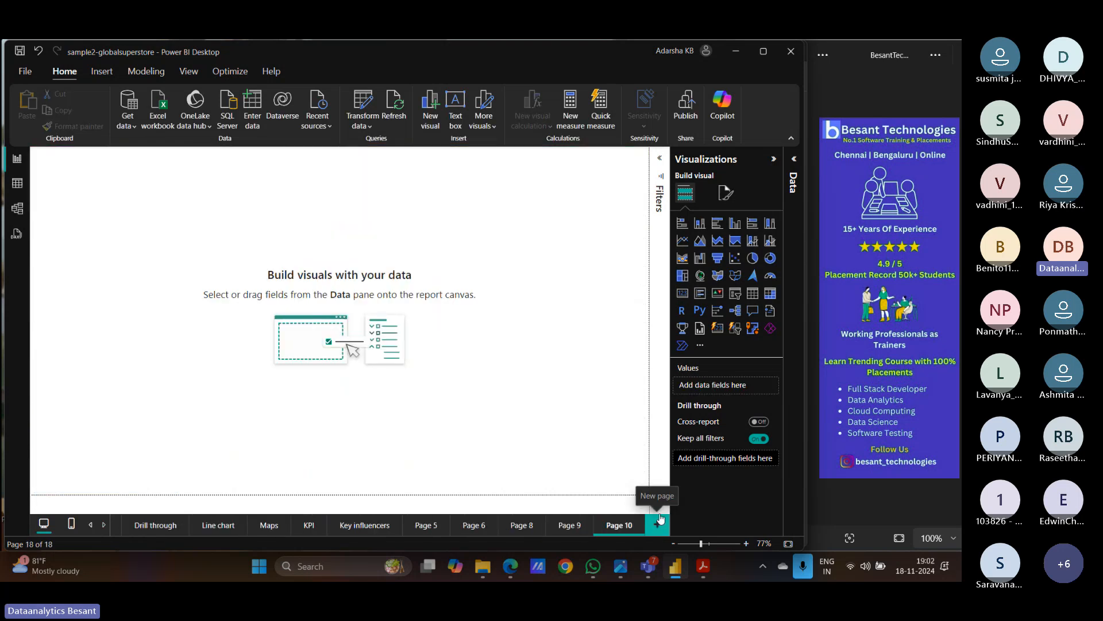
pyautogui.click(734, 294)
pyautogui.moveTo(123, 249); pyautogui.dragTo(224, 291)
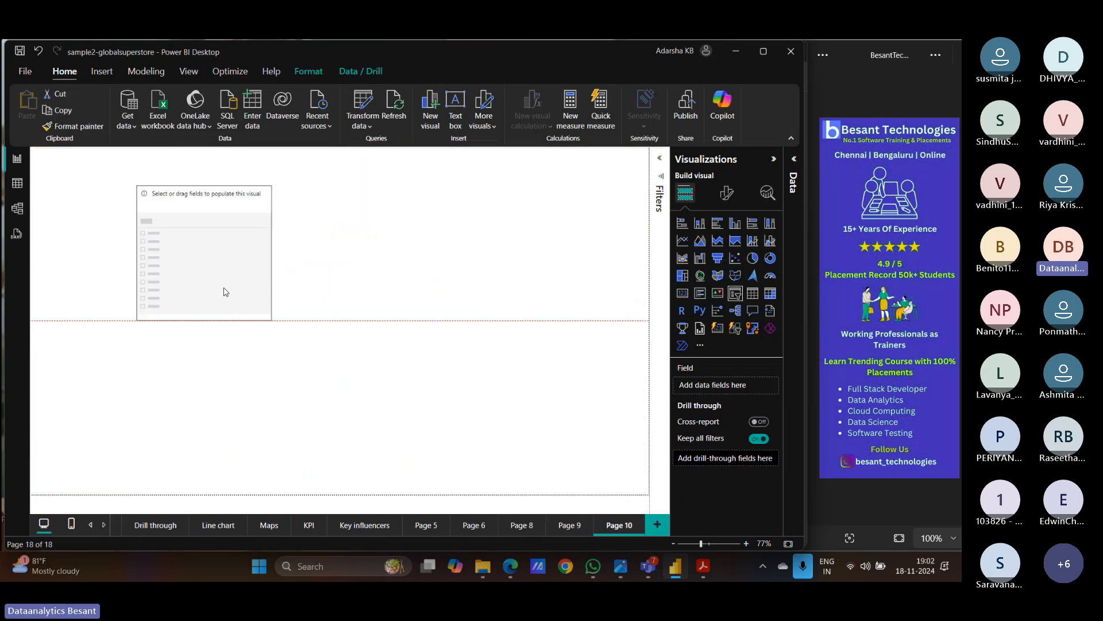
pyautogui.click(794, 183)
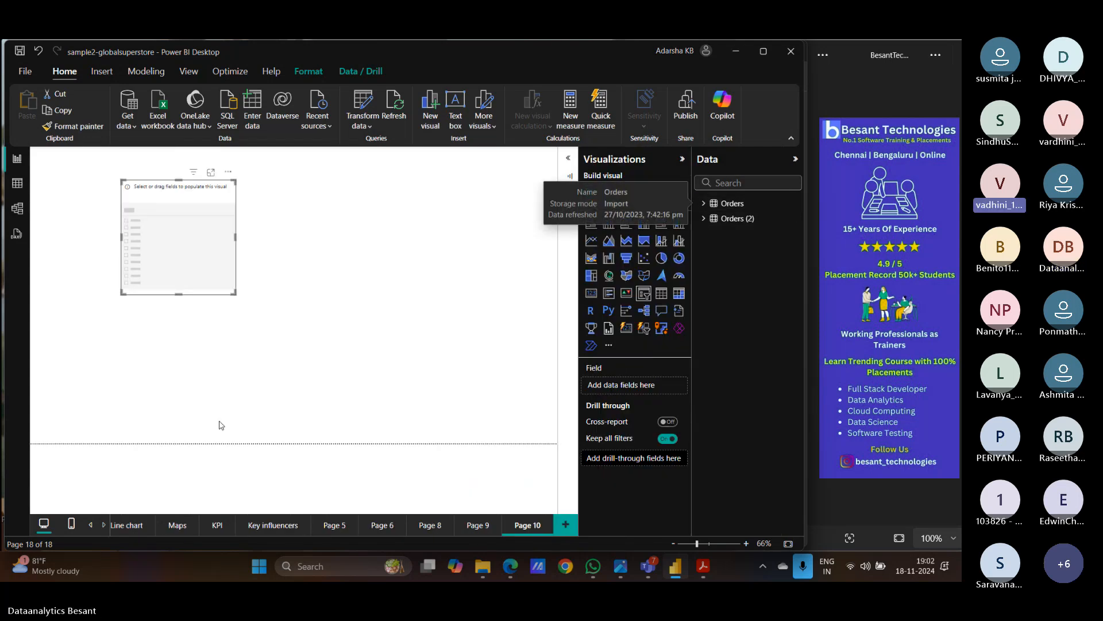
# - Check the Order Date slicer on Sales Dashboard and the Data bars page, then return to Page 10
pyautogui.click(90, 525)
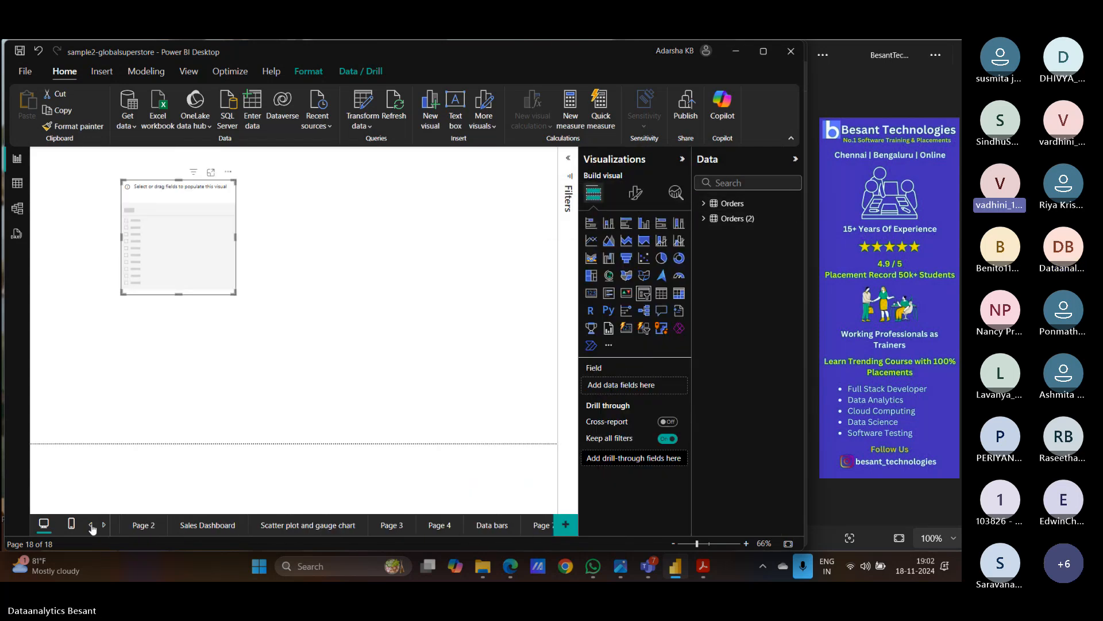
pyautogui.click(90, 525)
pyautogui.click(241, 525)
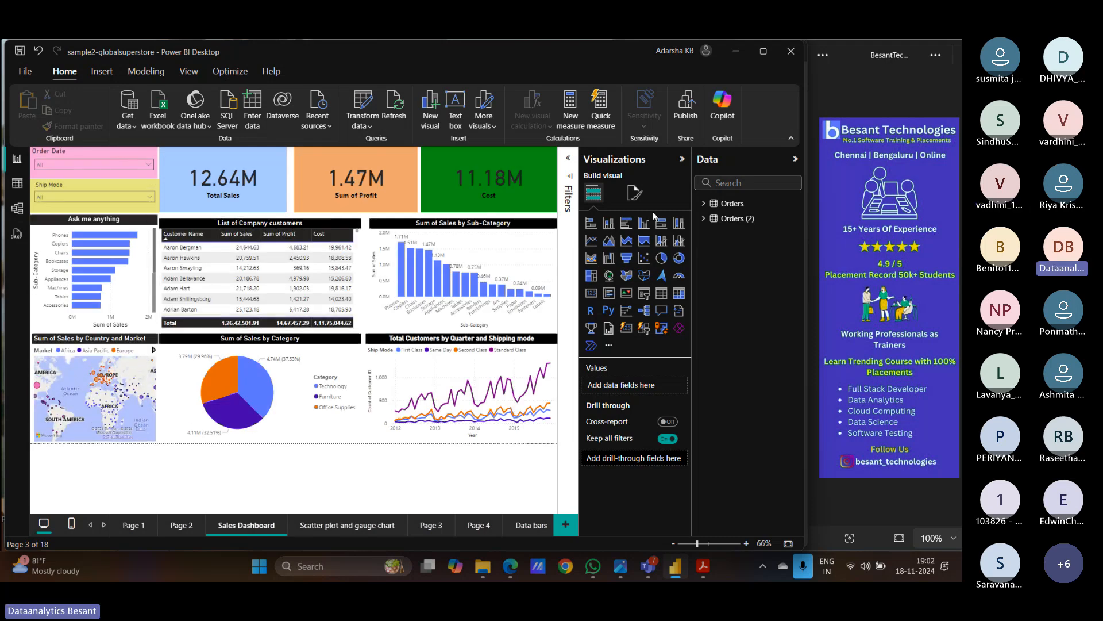
pyautogui.click(119, 161)
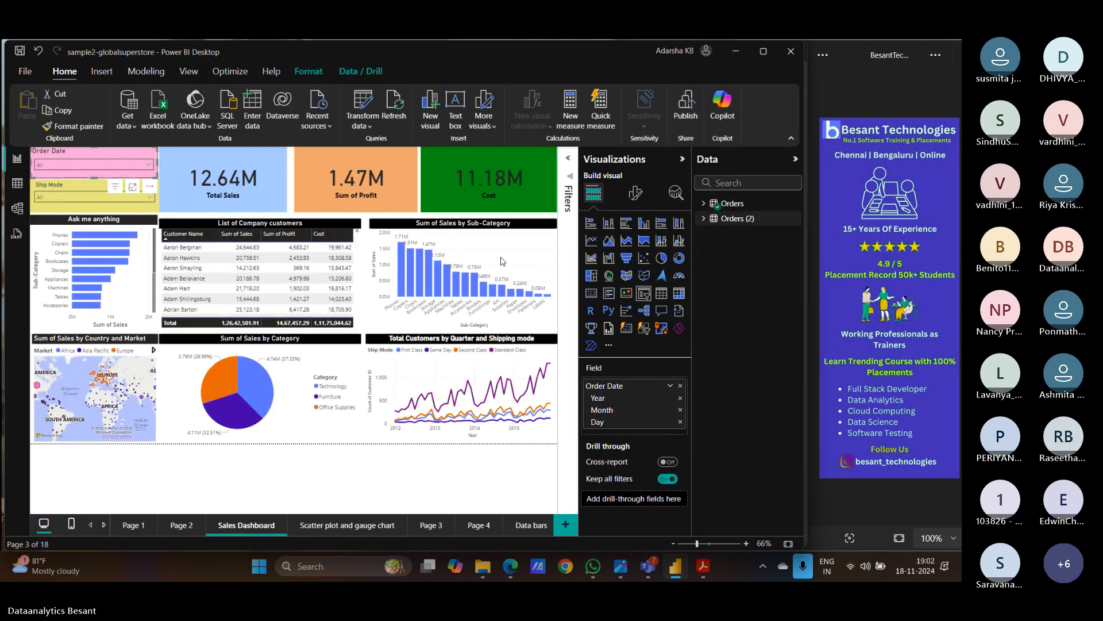
pyautogui.click(509, 526)
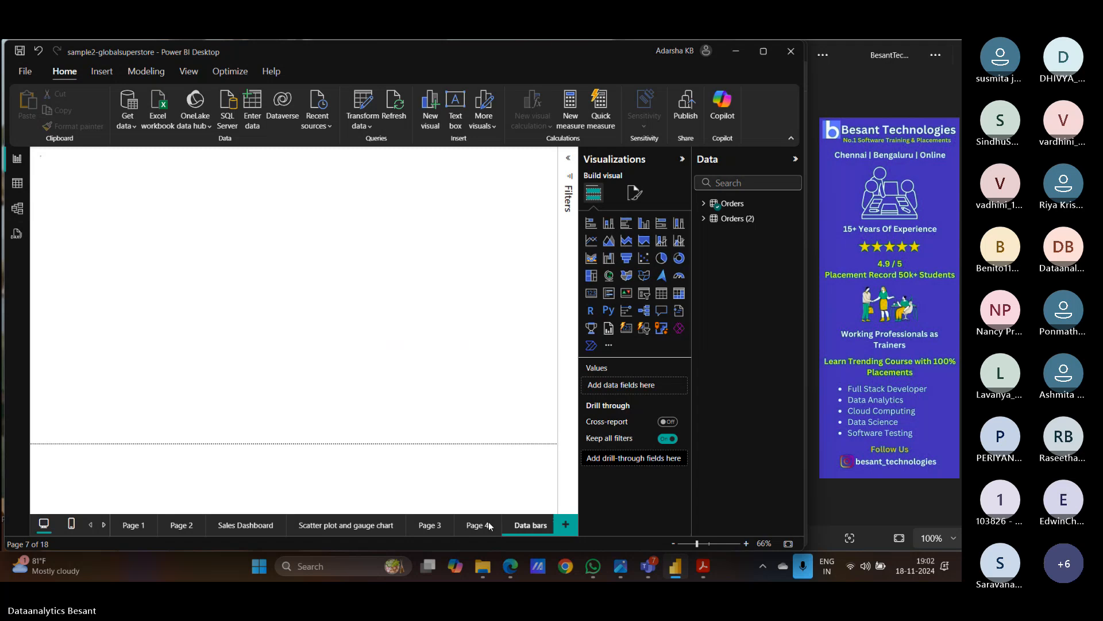
pyautogui.click(103, 529)
pyautogui.click(102, 529)
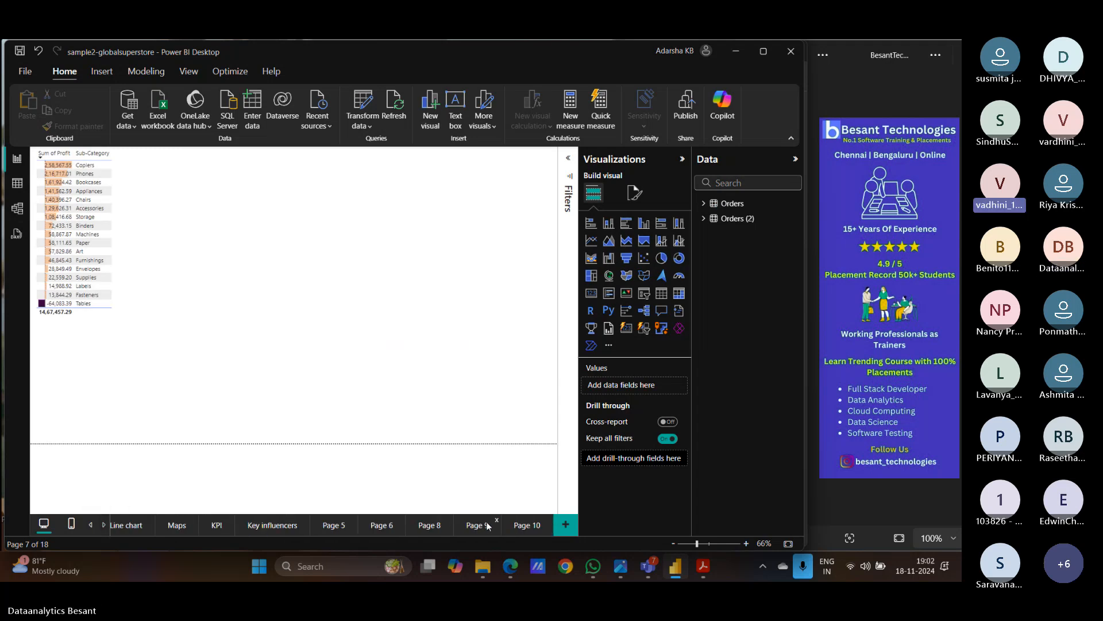
pyautogui.click(538, 525)
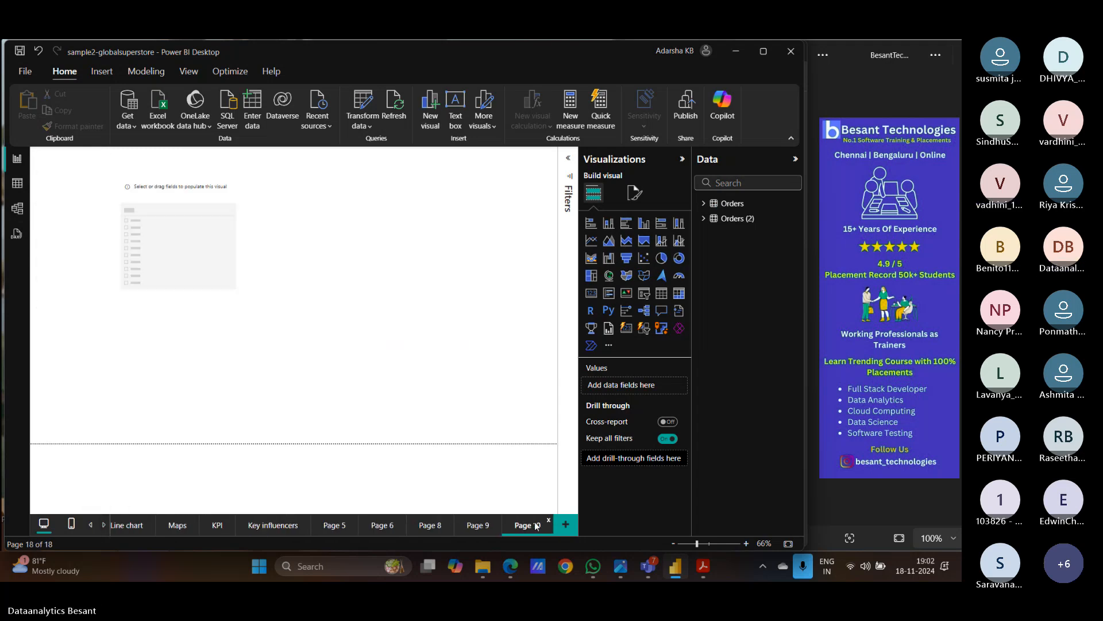
# - Put the Orders table's Ship Mode field into the empty slicer
pyautogui.click(219, 227)
pyautogui.click(704, 203)
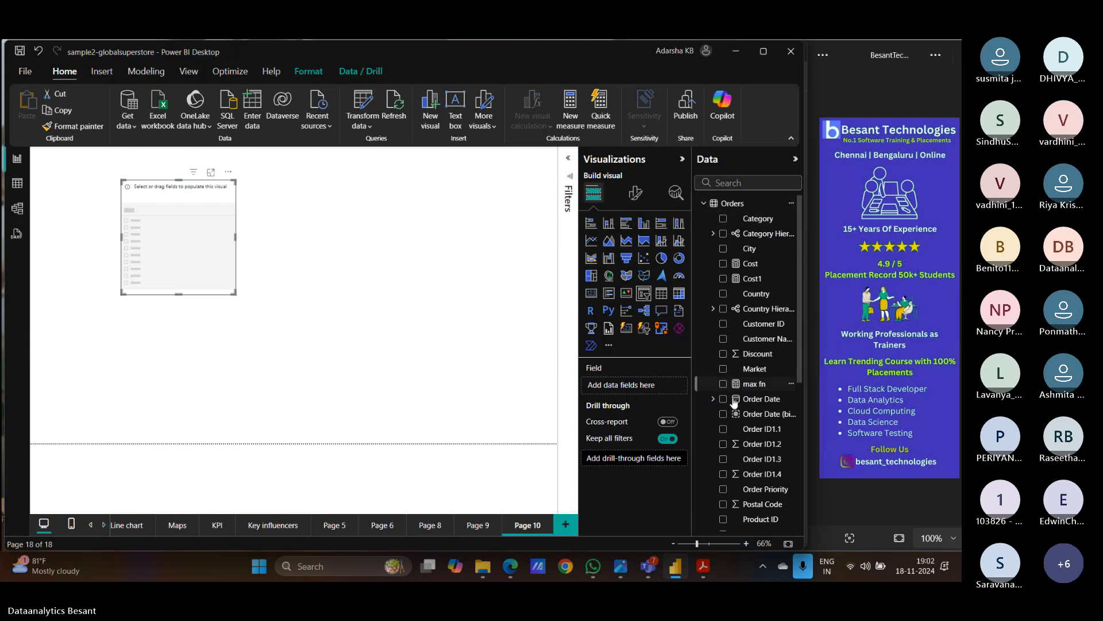
pyautogui.scroll(-8, 733, 408)
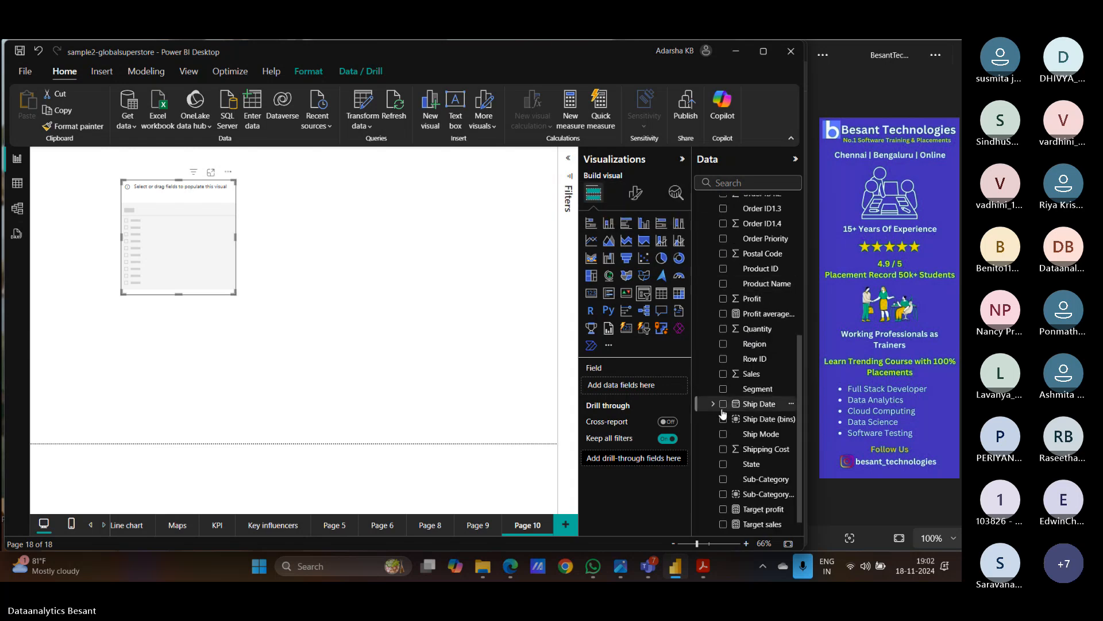
pyautogui.click(723, 434)
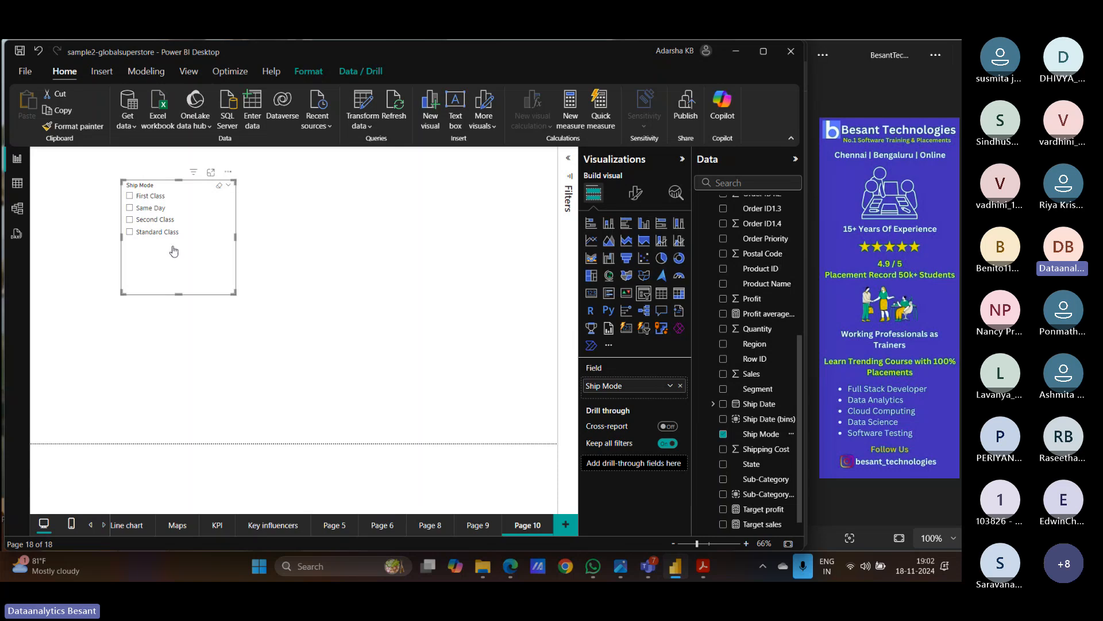
# - Switch the slicer style to Dropdown and make the slicer shorter
pyautogui.click(638, 195)
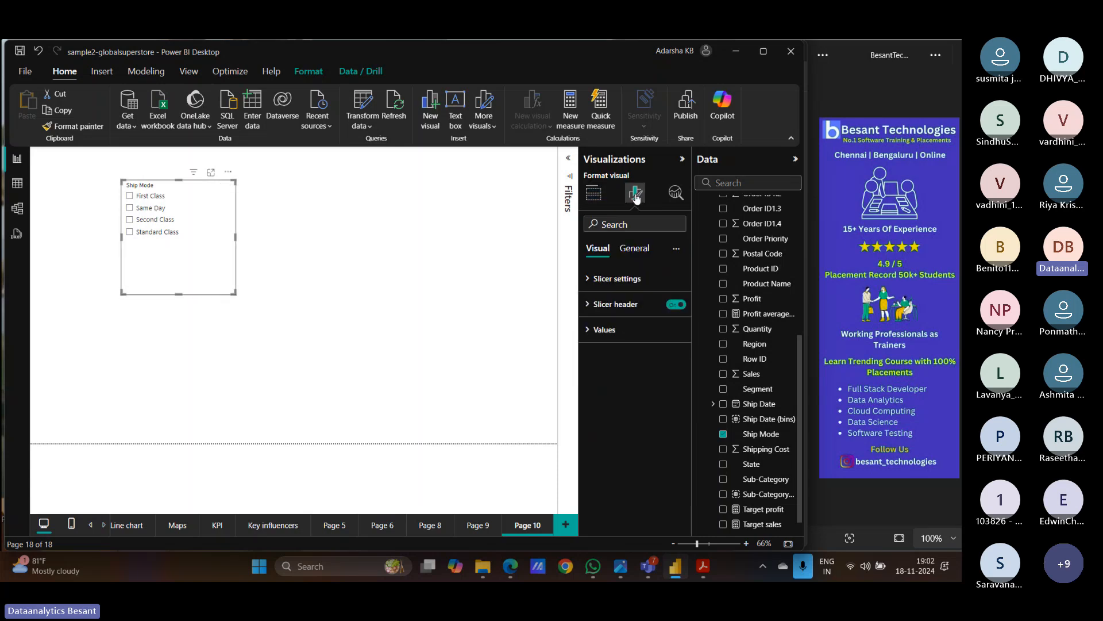
pyautogui.click(589, 281)
pyautogui.click(632, 340)
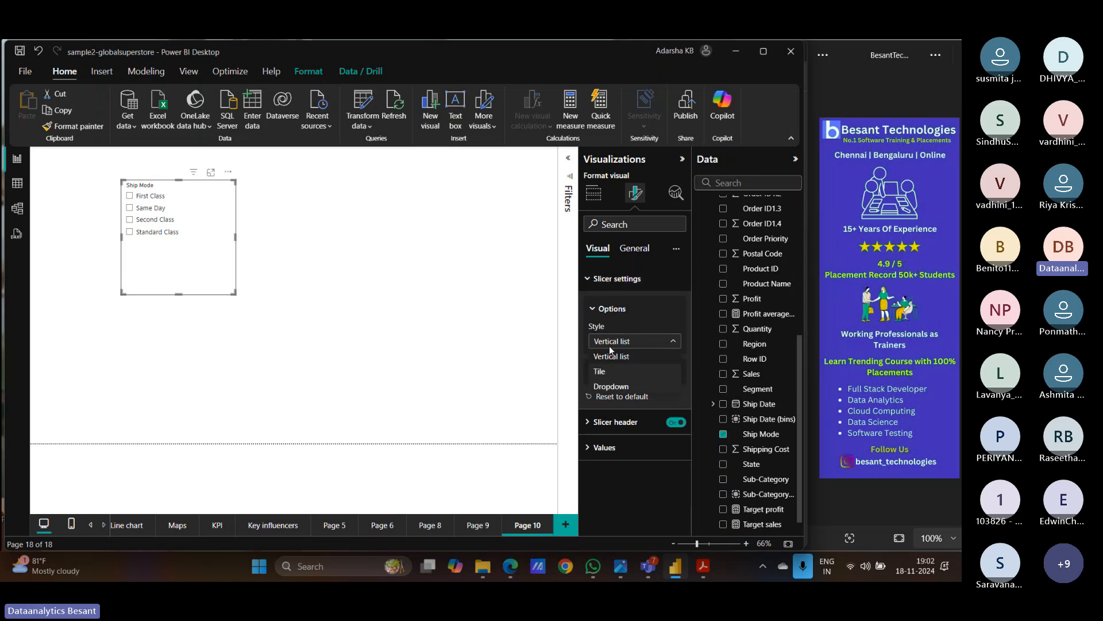
pyautogui.click(614, 388)
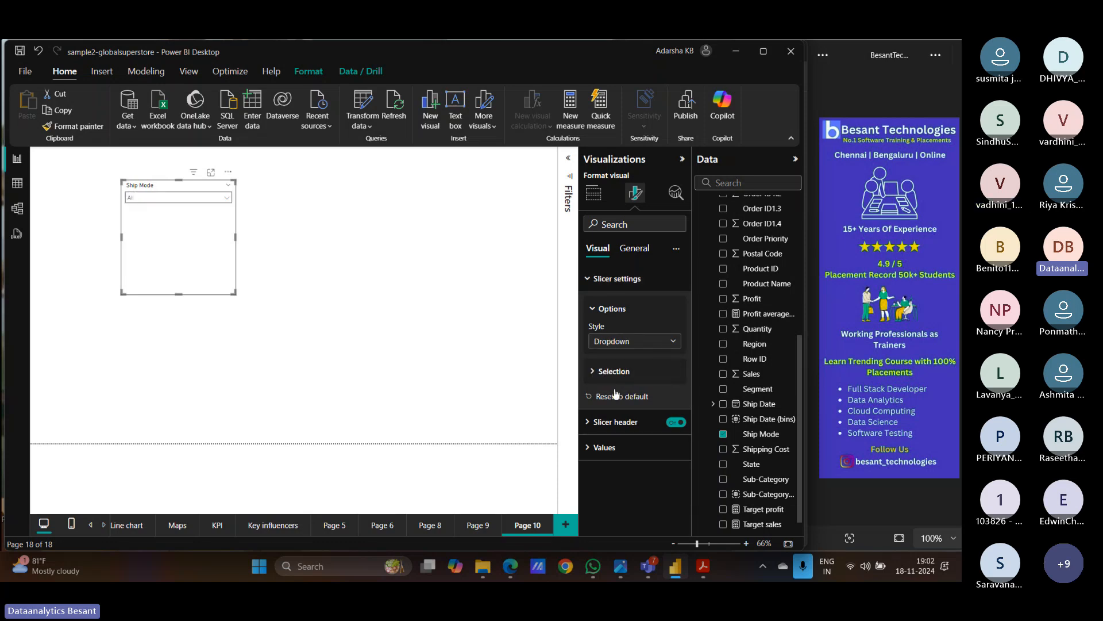
pyautogui.moveTo(180, 294); pyautogui.dragTo(257, 201)
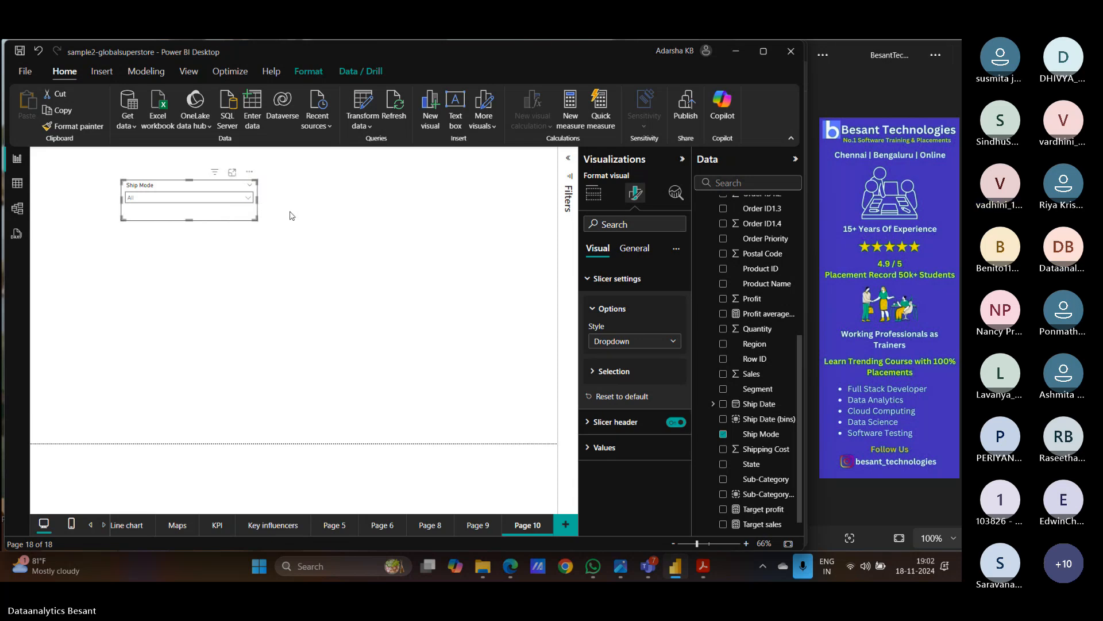
pyautogui.click(290, 216)
# - Move the Ship Mode slicer to the top-left and add top, side and right borders to its values box
pyautogui.moveTo(206, 218); pyautogui.dragTo(124, 194)
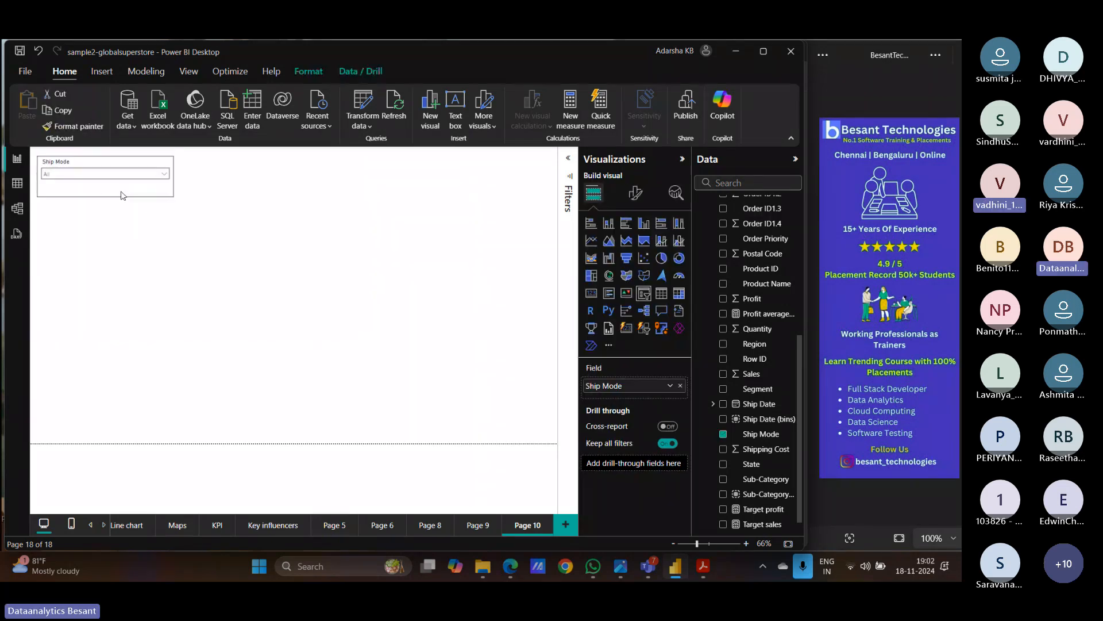
pyautogui.click(630, 197)
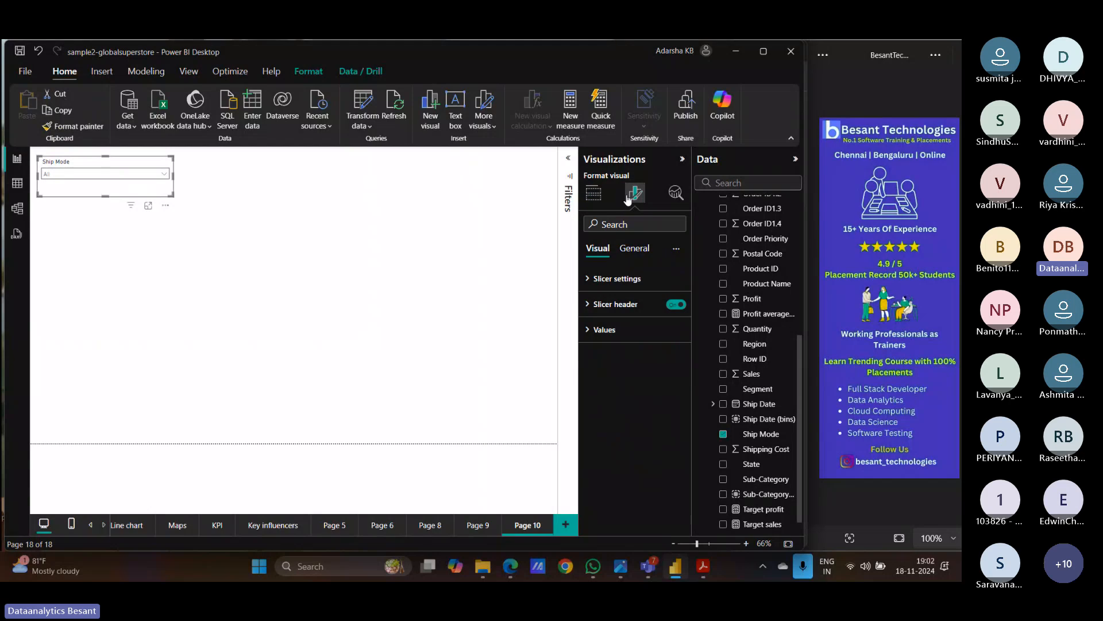
pyautogui.click(591, 331)
pyautogui.scroll(-1, 592, 403)
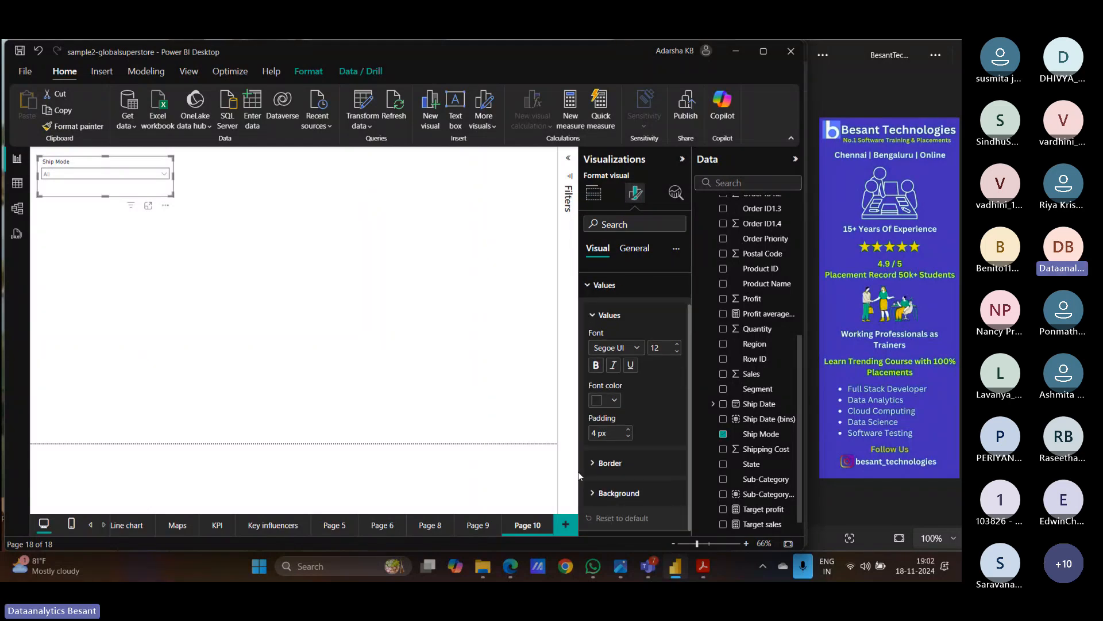
pyautogui.click(595, 468)
pyautogui.scroll(-2, 595, 464)
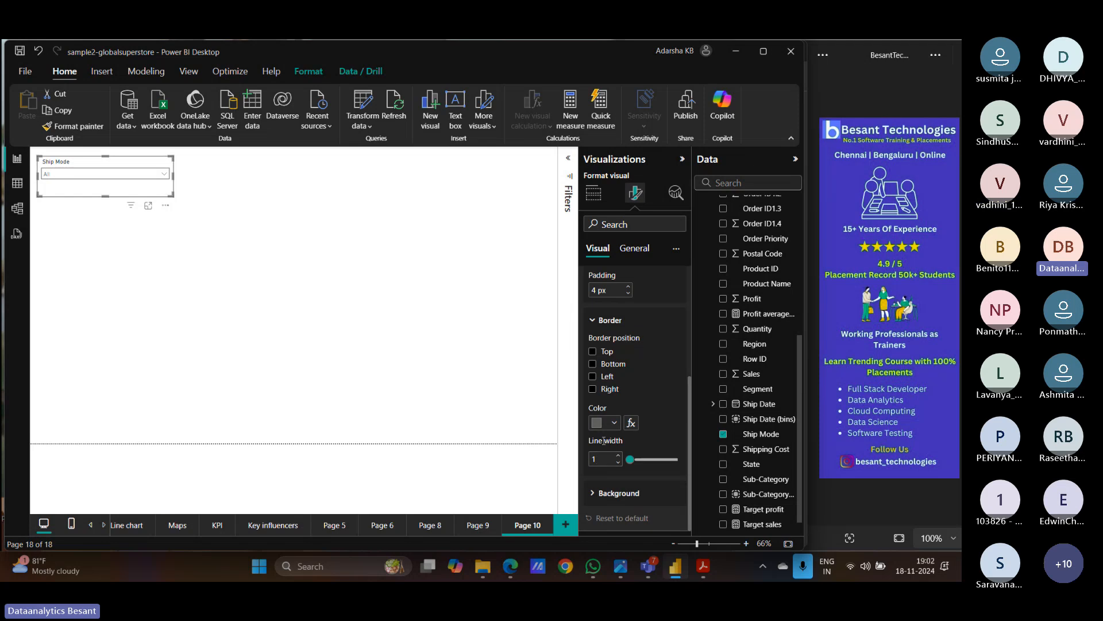
pyautogui.click(593, 351)
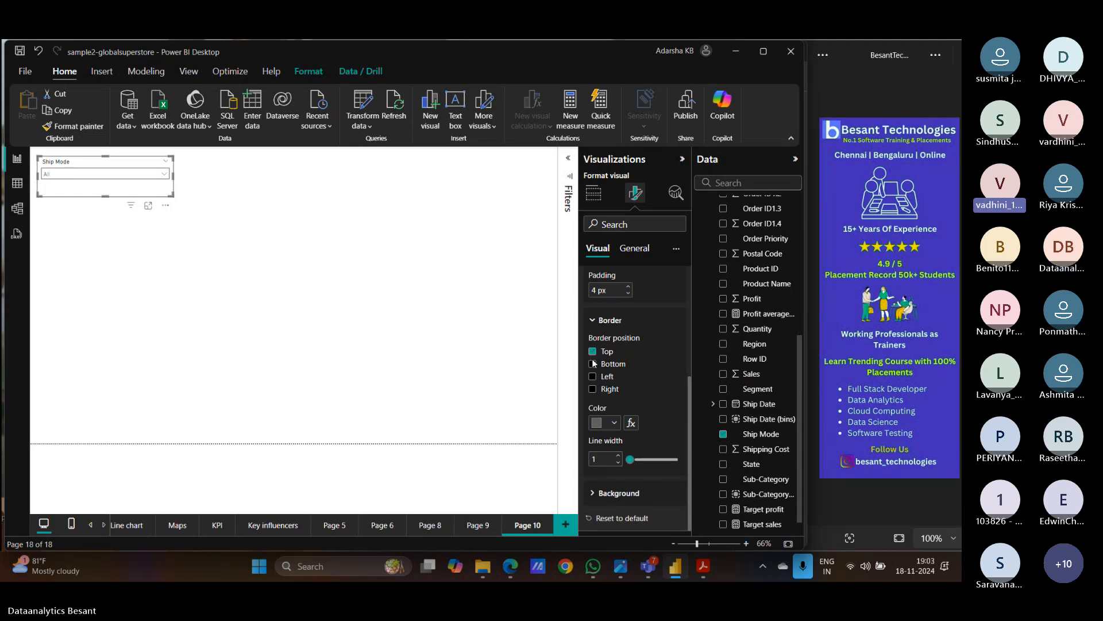
pyautogui.click(592, 377)
pyautogui.click(592, 389)
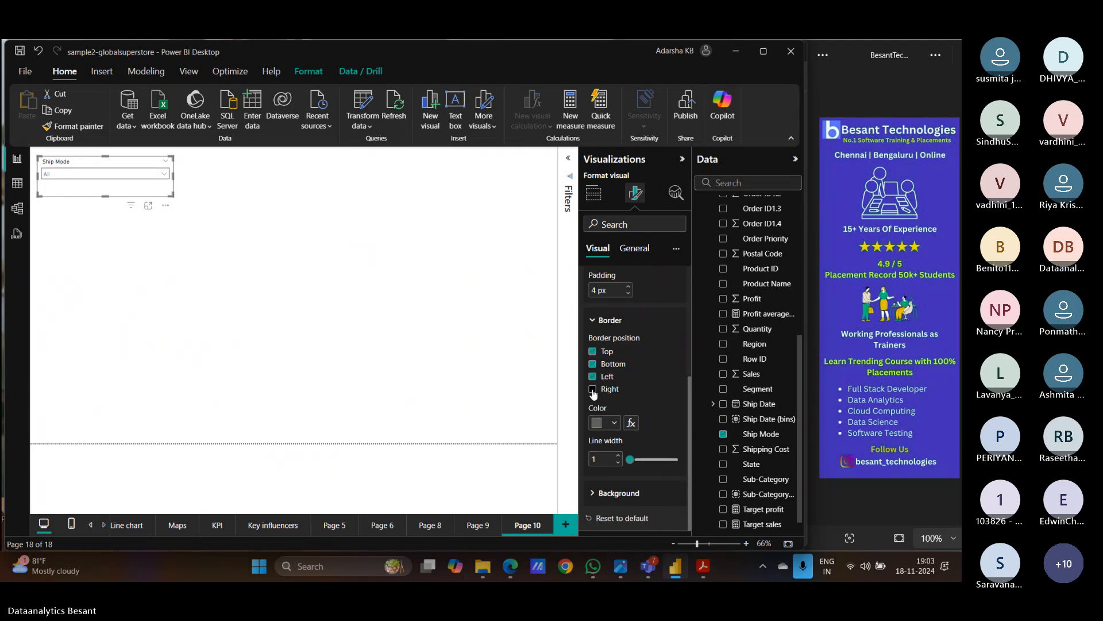
pyautogui.click(488, 373)
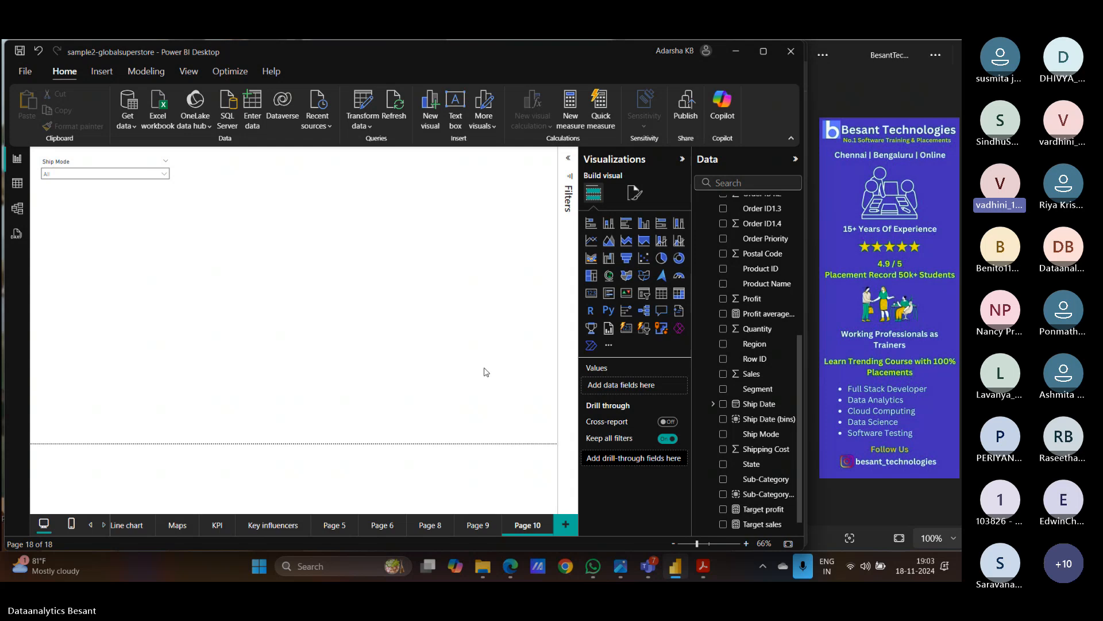
# - Reselect the slicer and look through its Analytics and General formatting options
pyautogui.click(164, 192)
pyautogui.click(634, 196)
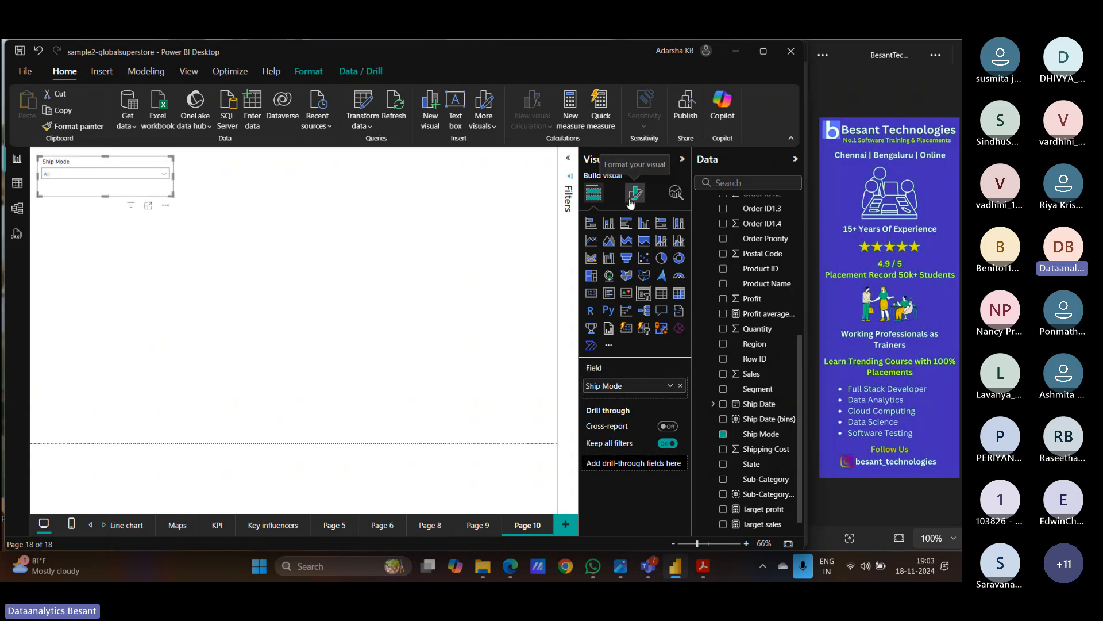
pyautogui.click(676, 192)
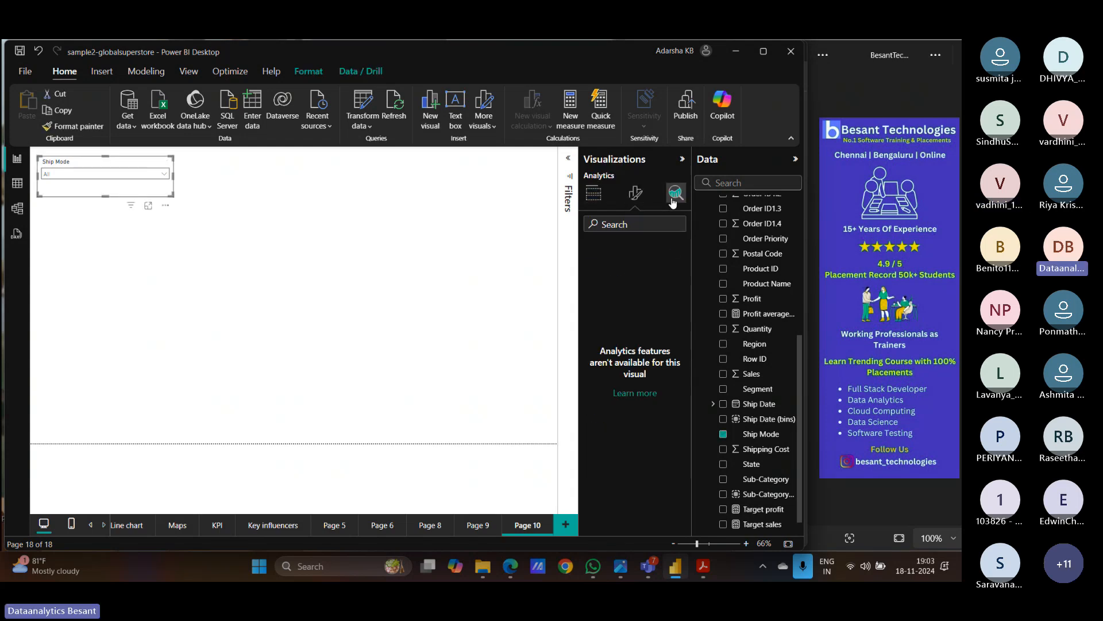
pyautogui.click(634, 193)
pyautogui.click(634, 249)
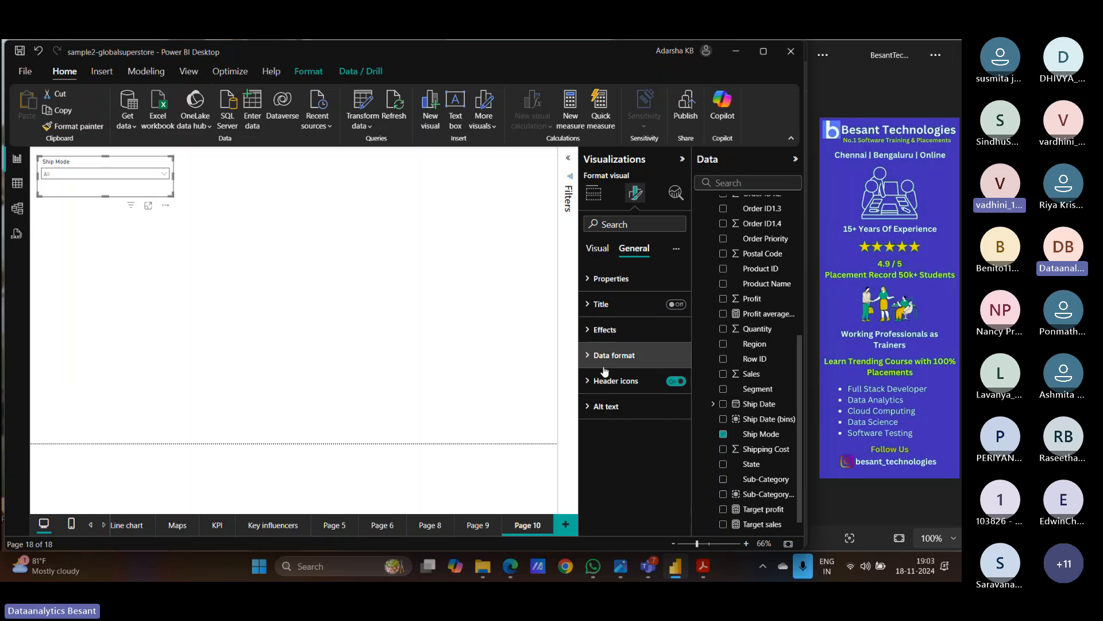
pyautogui.click(588, 332)
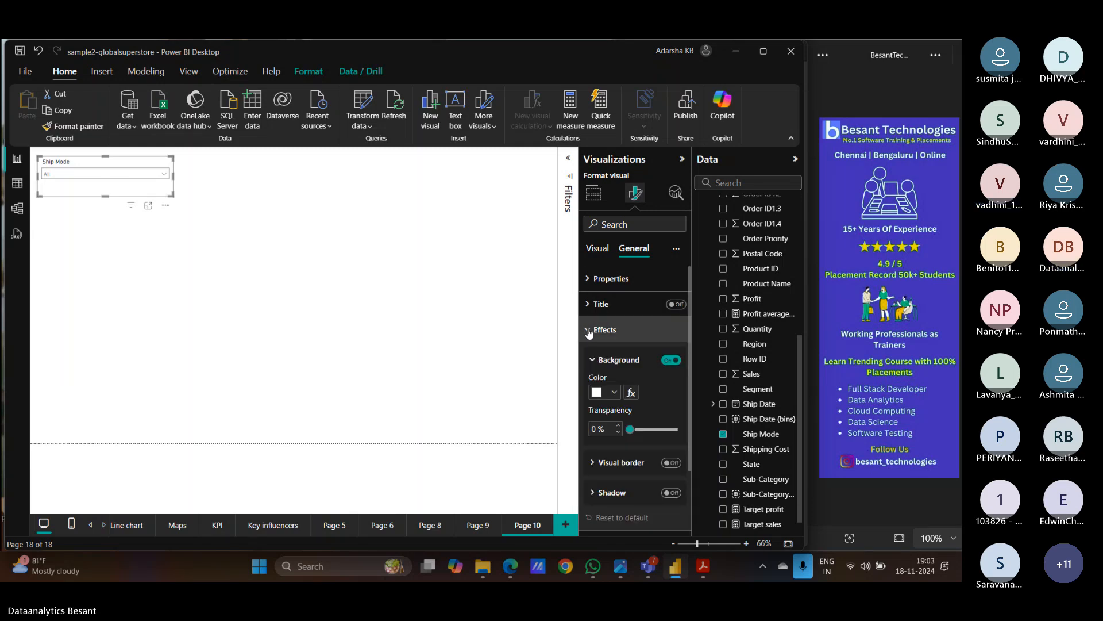
pyautogui.click(589, 332)
# - Turn on a 1 px visual border around the whole slicer under Effects
pyautogui.click(591, 279)
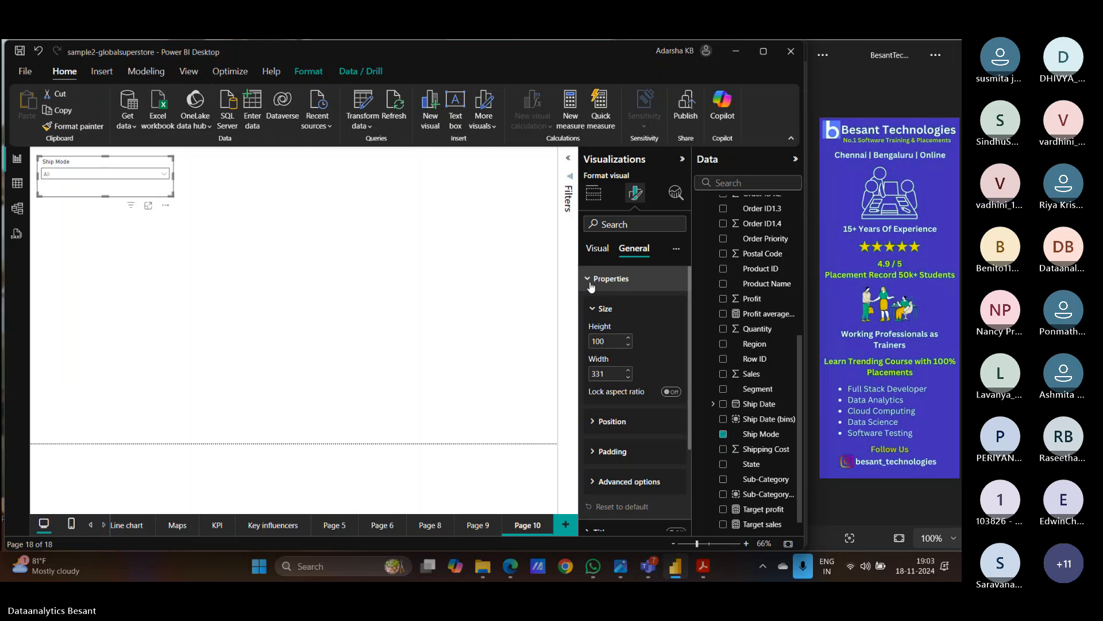
pyautogui.scroll(-3, 590, 282)
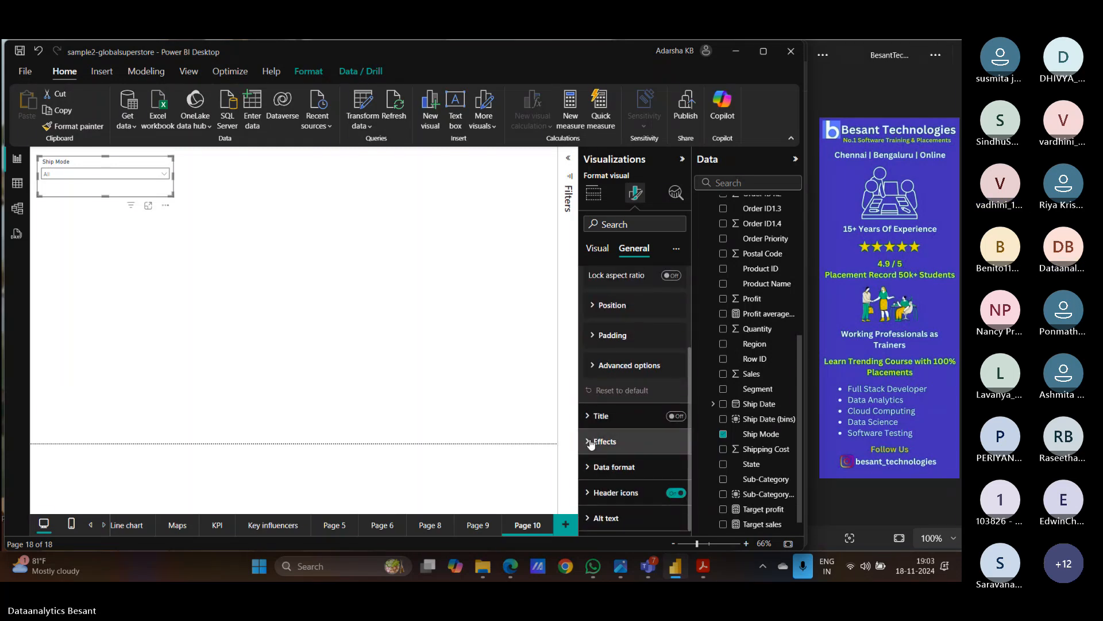
pyautogui.click(590, 441)
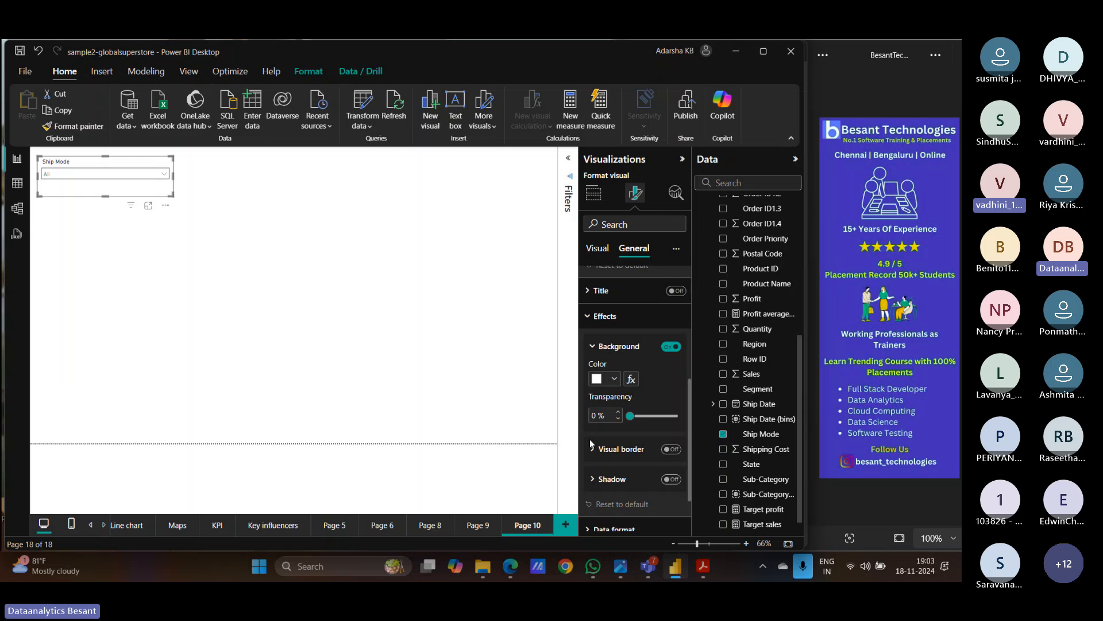
pyautogui.scroll(-1, 672, 391)
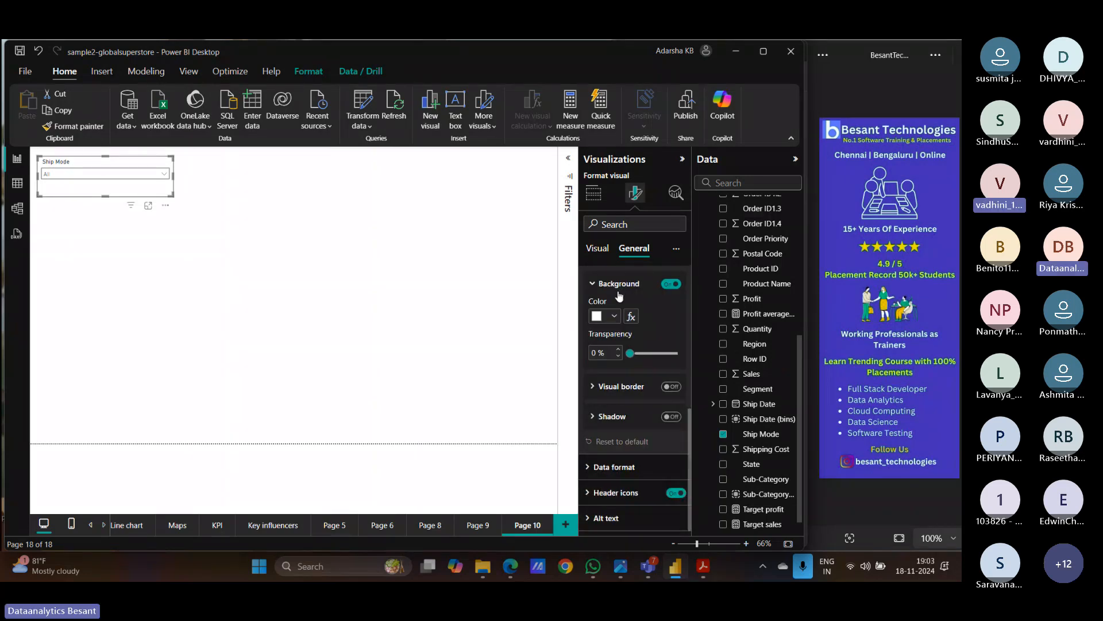
pyautogui.scroll(1, 607, 323)
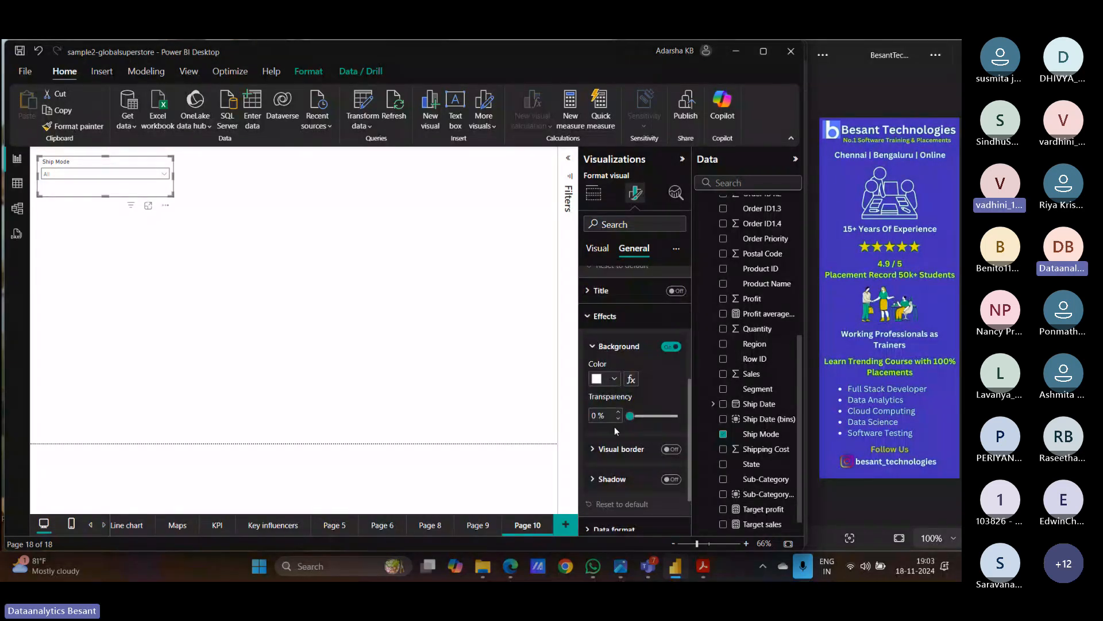
pyautogui.click(593, 453)
pyautogui.scroll(-1, 653, 411)
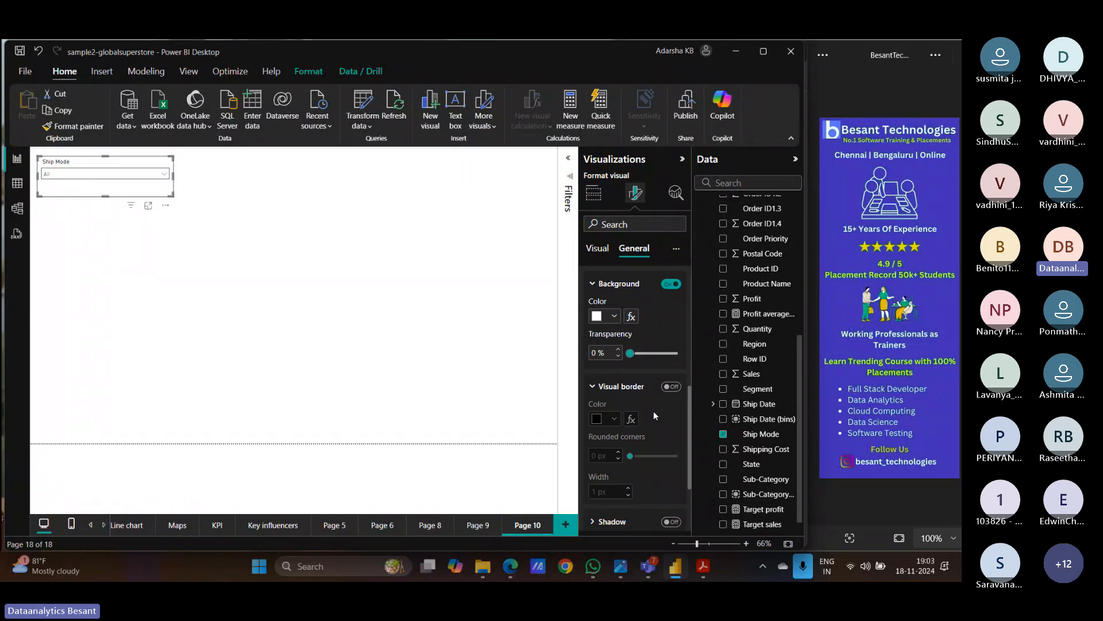
pyautogui.click(671, 387)
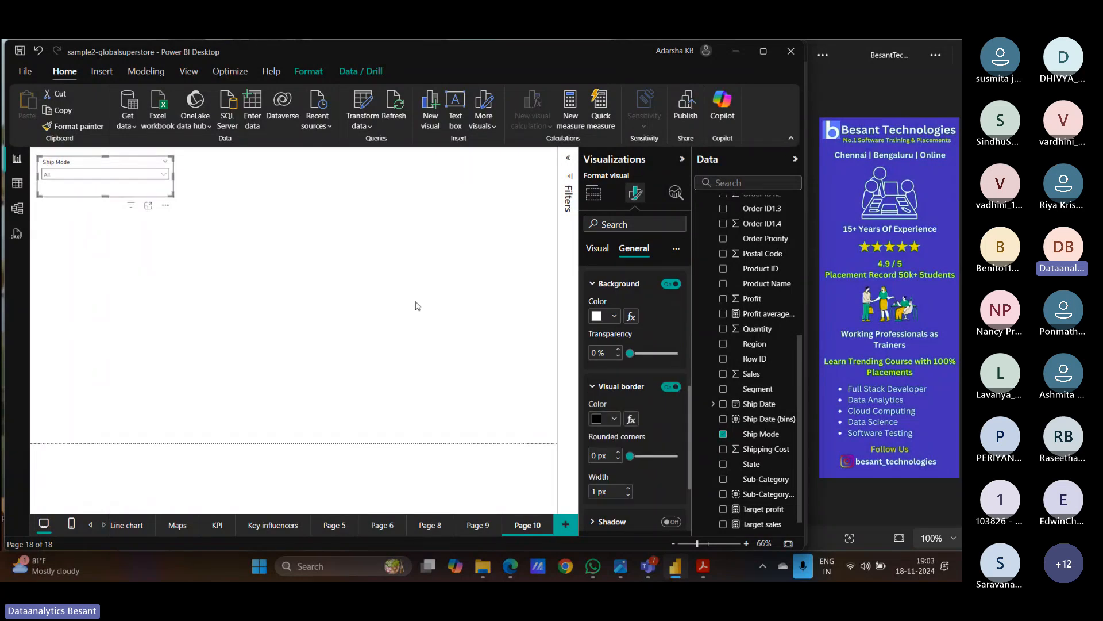
pyautogui.click(320, 271)
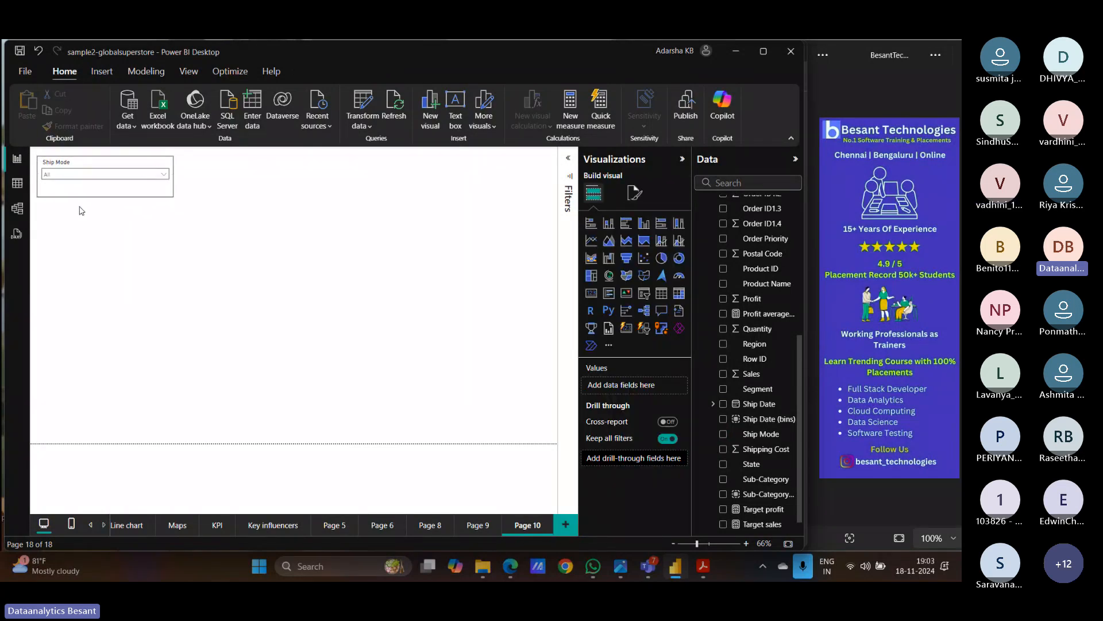
# - Give the Ship Mode slicer an orange background
pyautogui.click(106, 189)
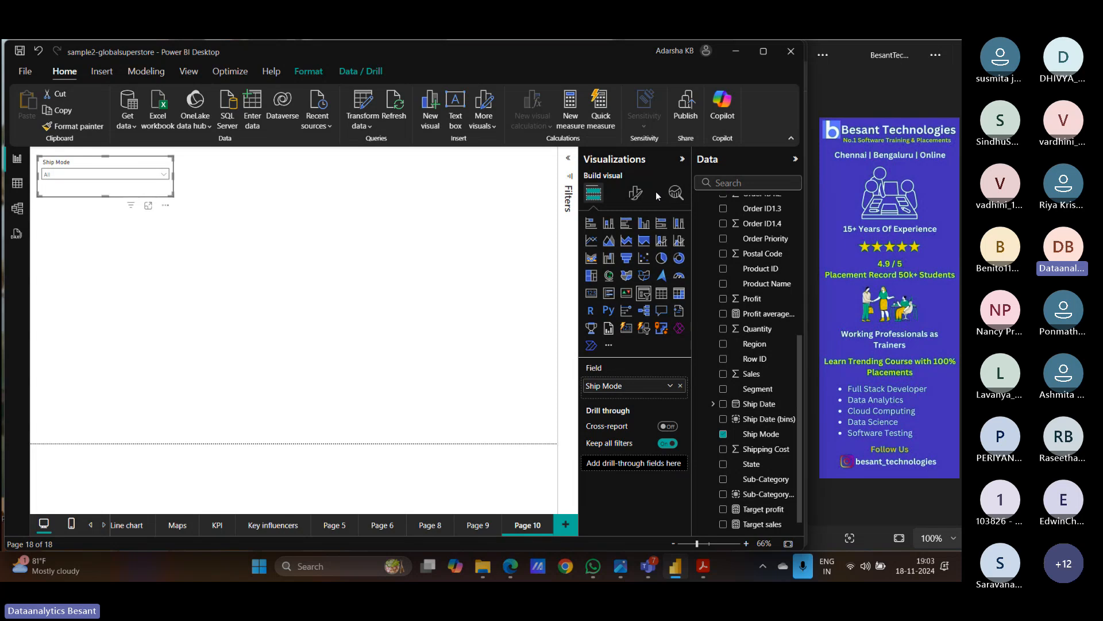
pyautogui.click(636, 193)
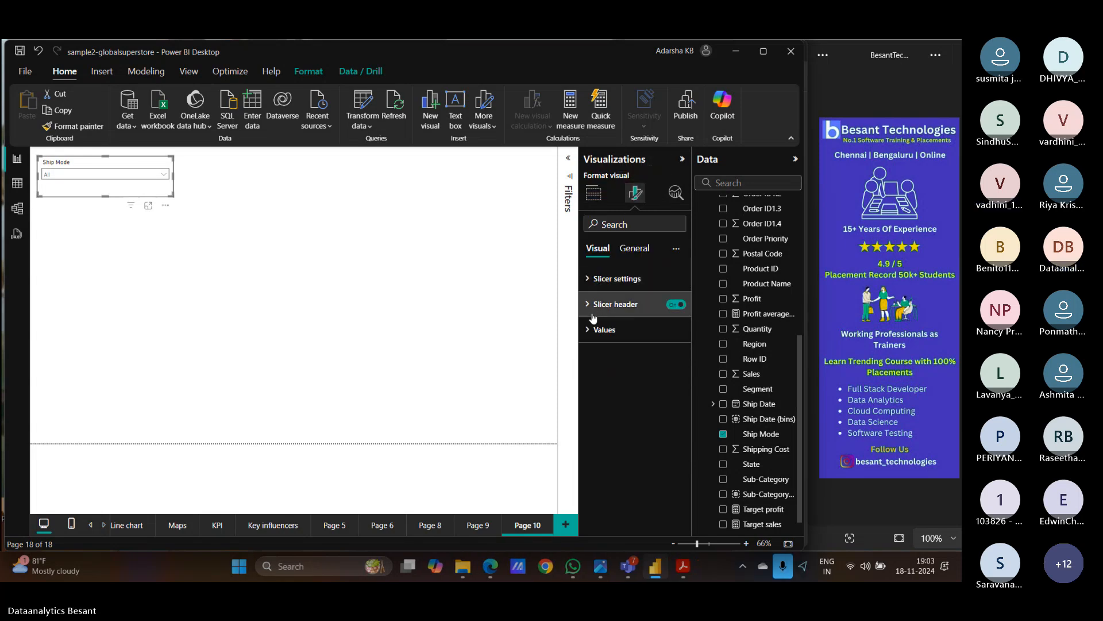
pyautogui.click(600, 330)
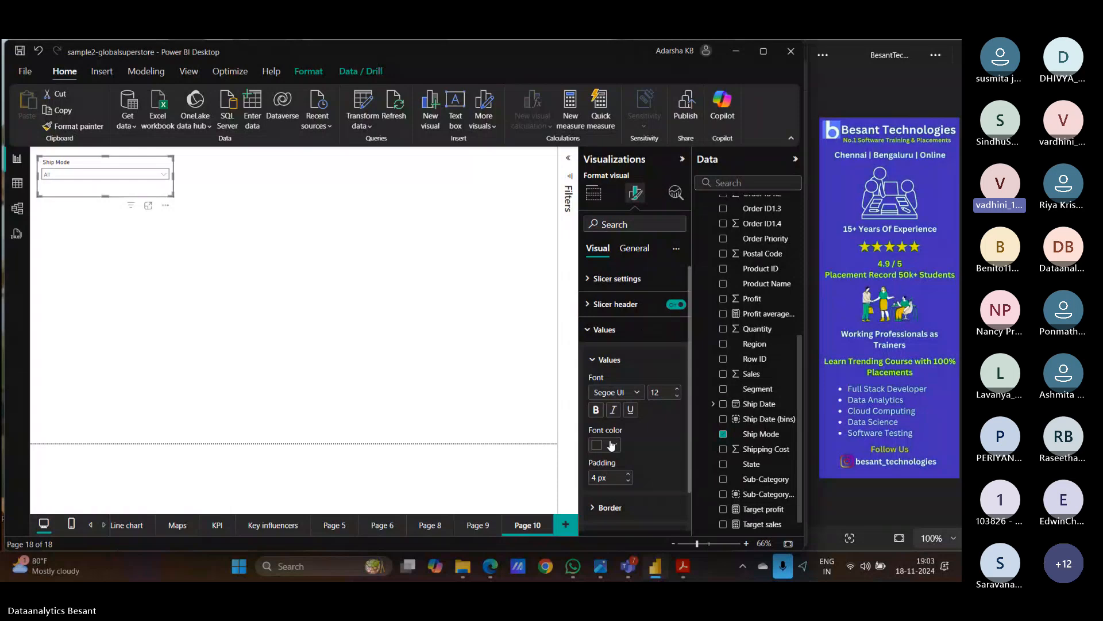
pyautogui.click(627, 330)
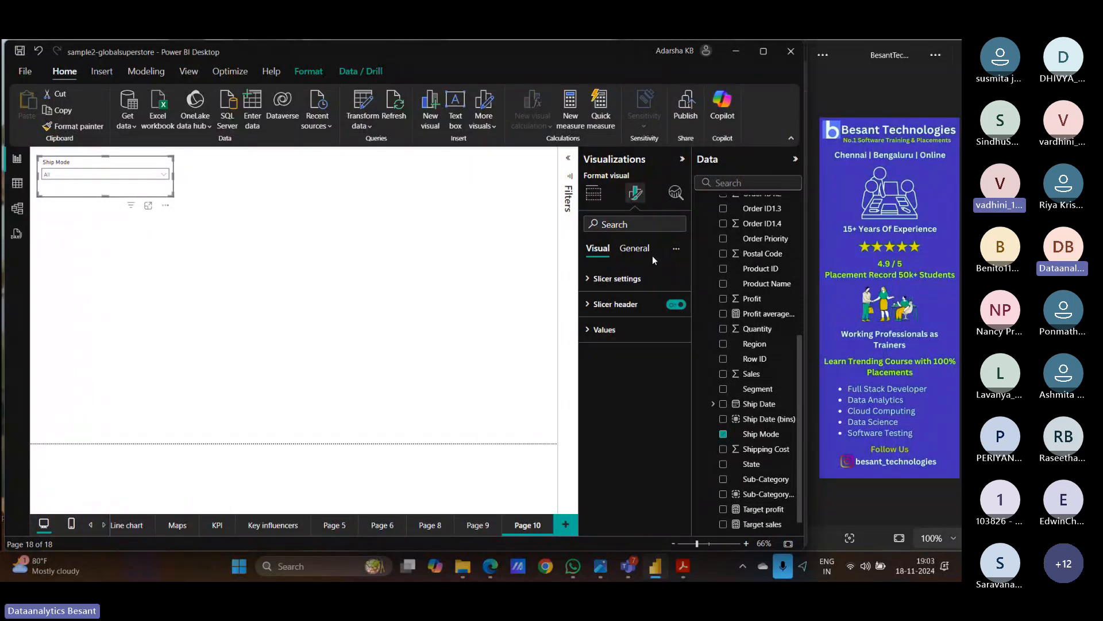
pyautogui.click(635, 247)
pyautogui.click(587, 332)
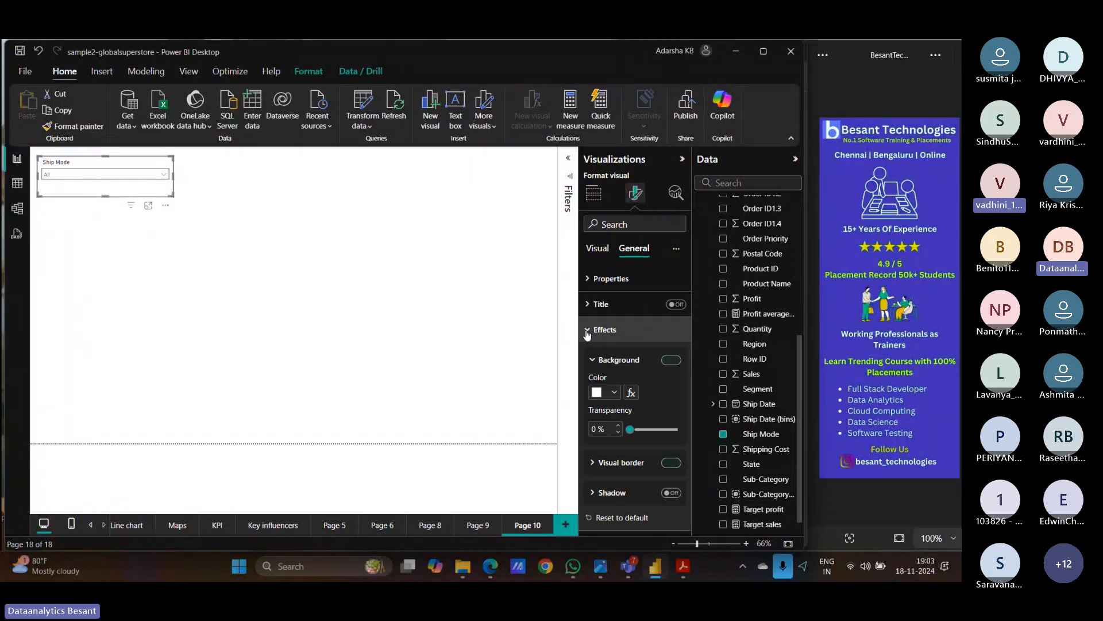
pyautogui.click(616, 395)
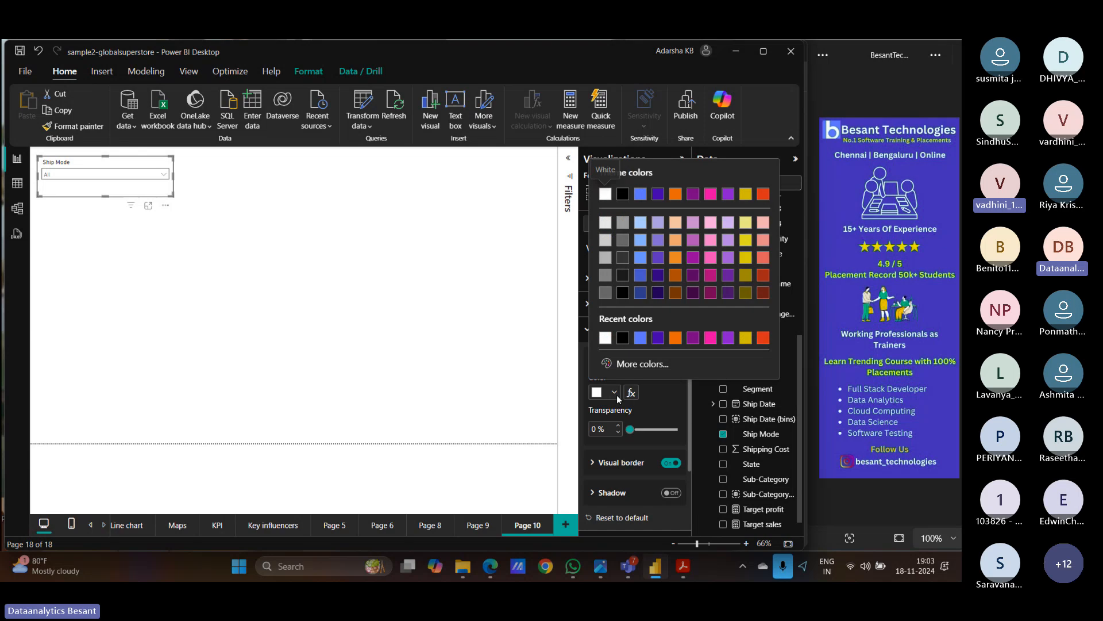
pyautogui.click(673, 344)
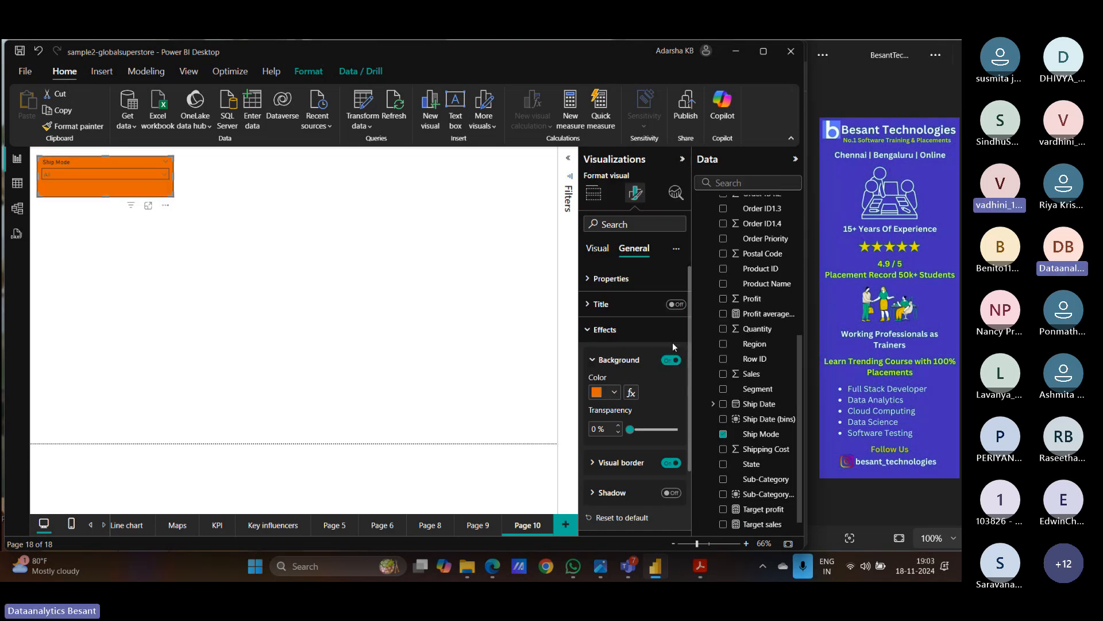
pyautogui.click(297, 284)
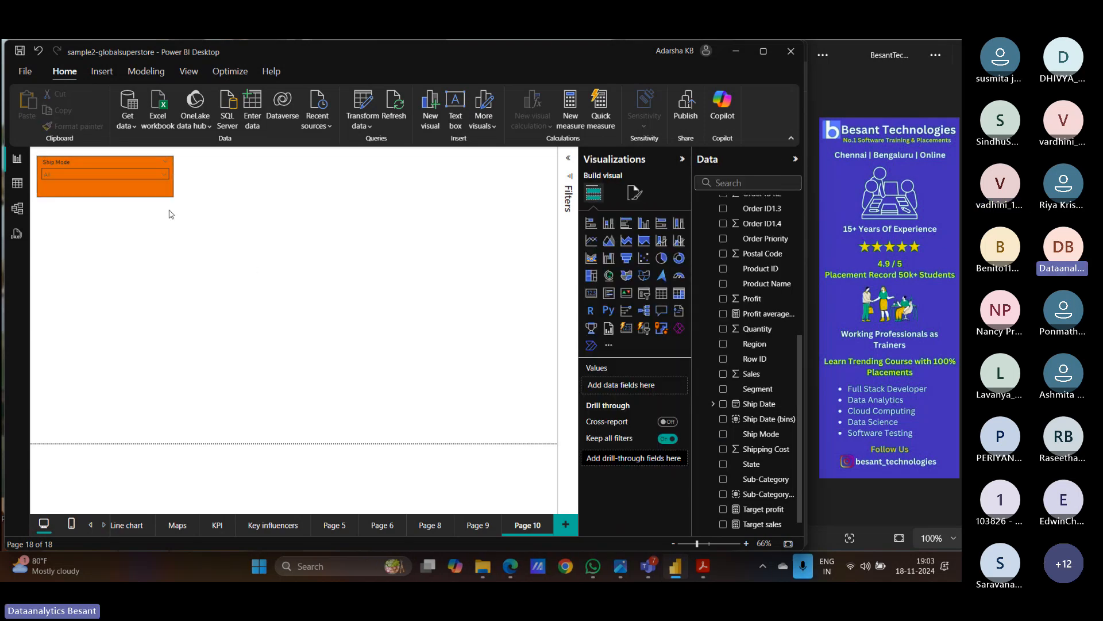
# - Set the Ship Mode slicer to First Class
pyautogui.click(164, 175)
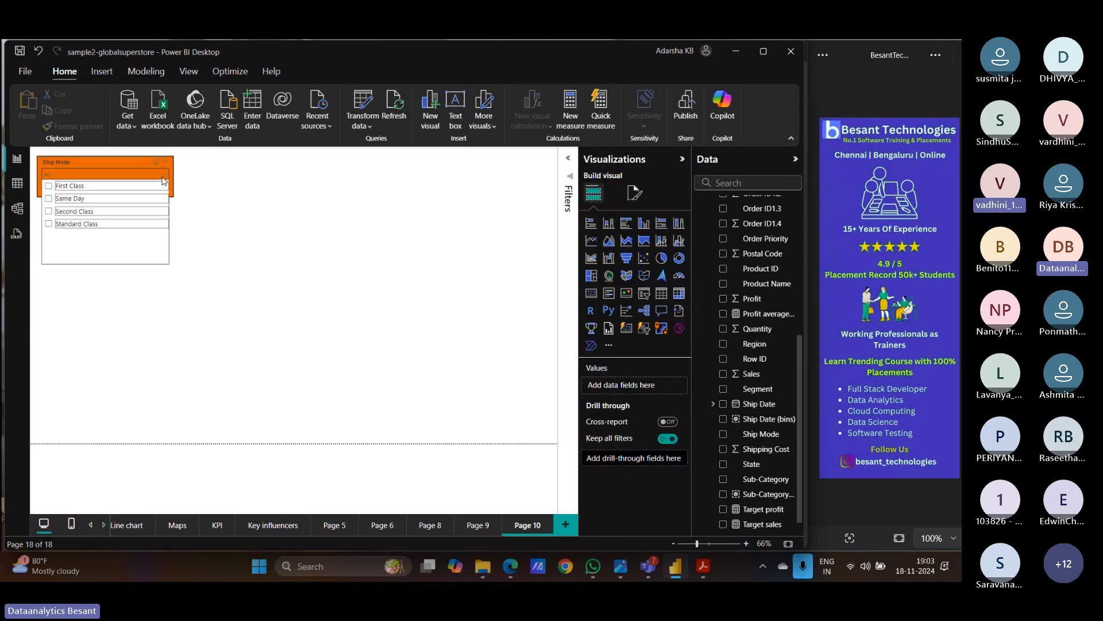
pyautogui.click(49, 187)
pyautogui.click(108, 304)
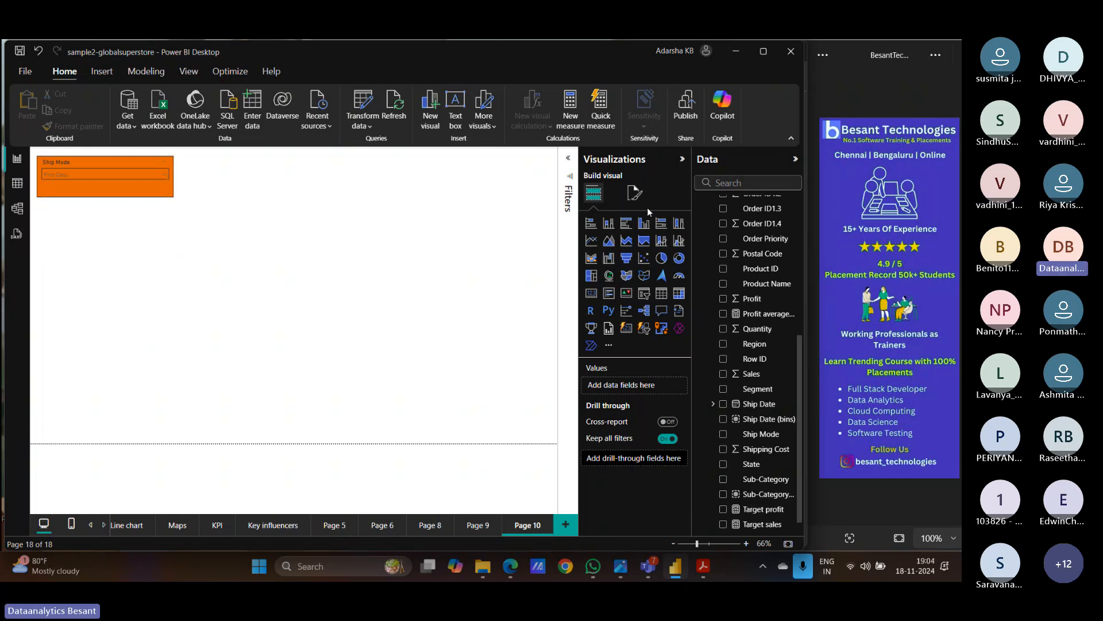
# - Turn off Multi-select with Ctrl in the Ship Mode slicer's selection settings
pyautogui.click(636, 194)
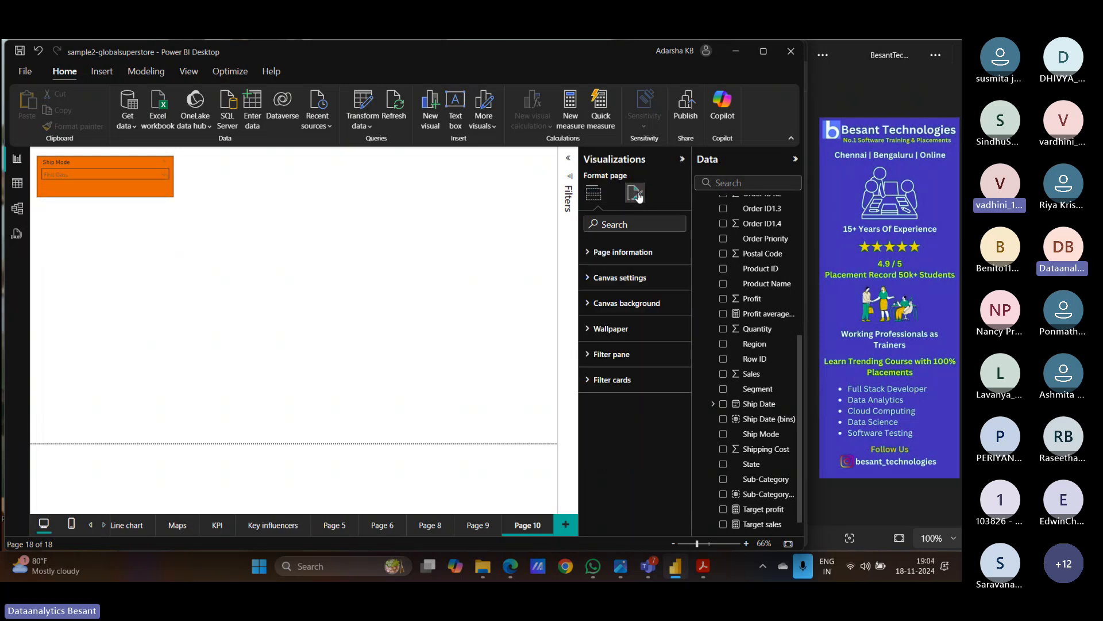
pyautogui.click(148, 189)
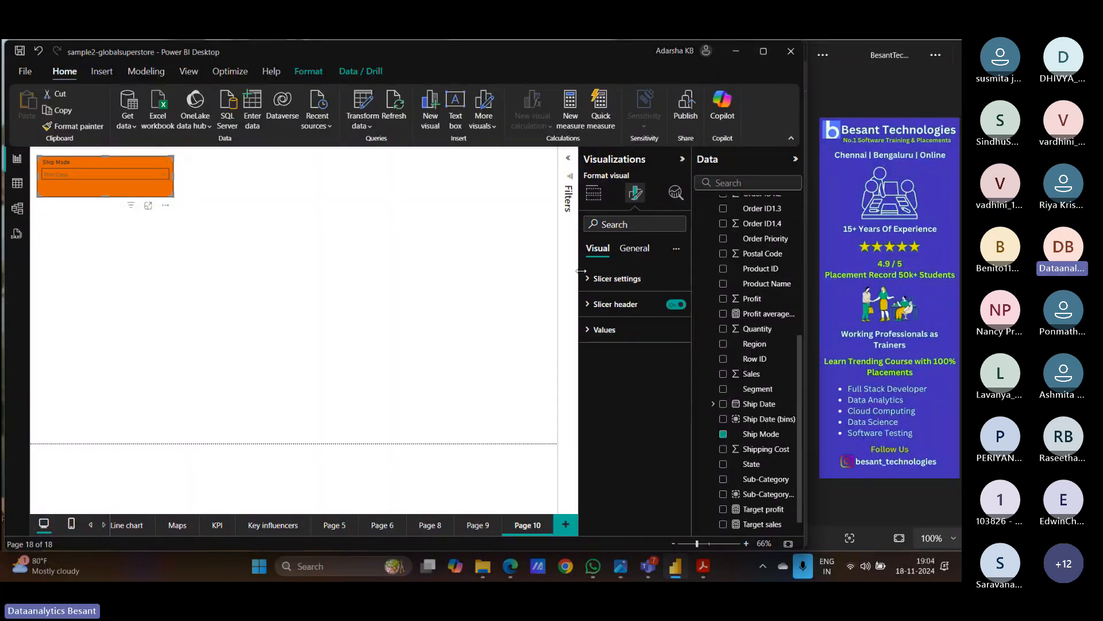
pyautogui.click(609, 278)
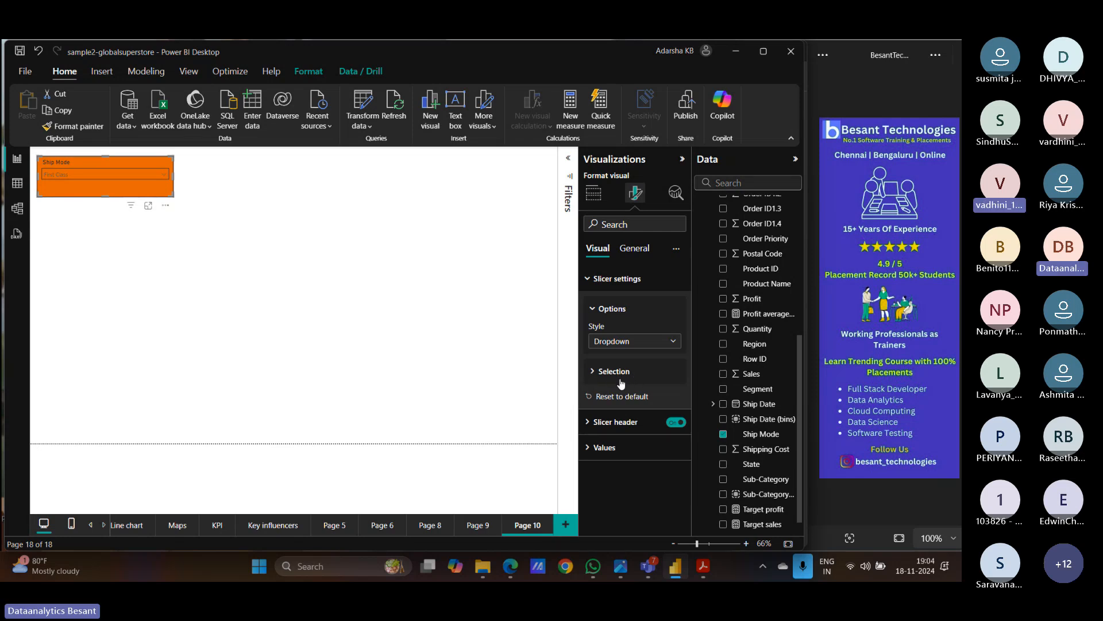
pyautogui.click(594, 373)
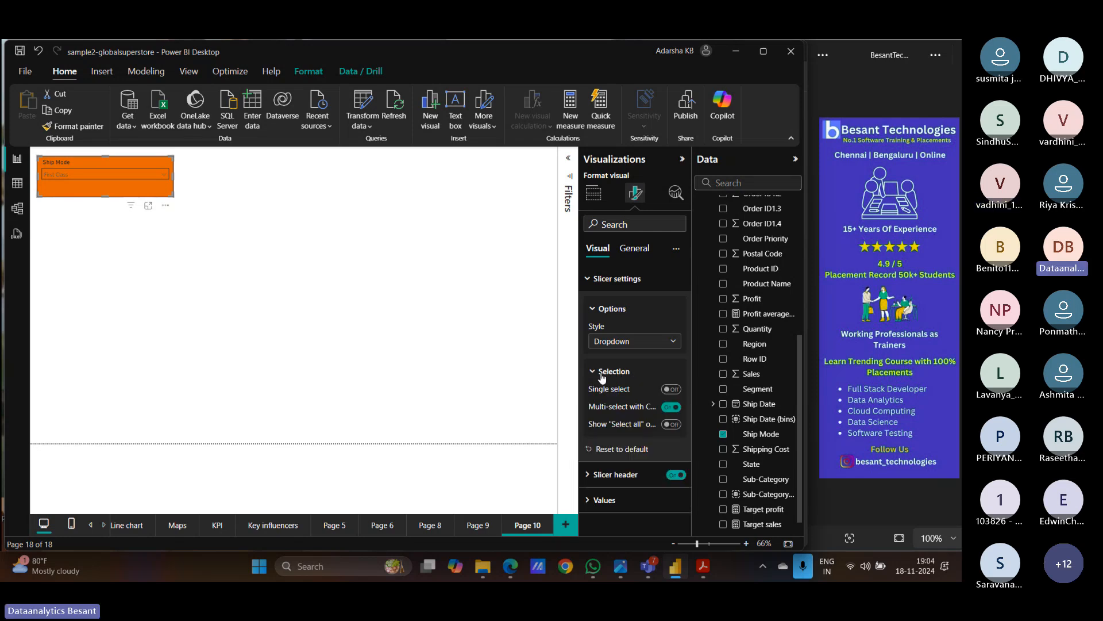
pyautogui.click(668, 407)
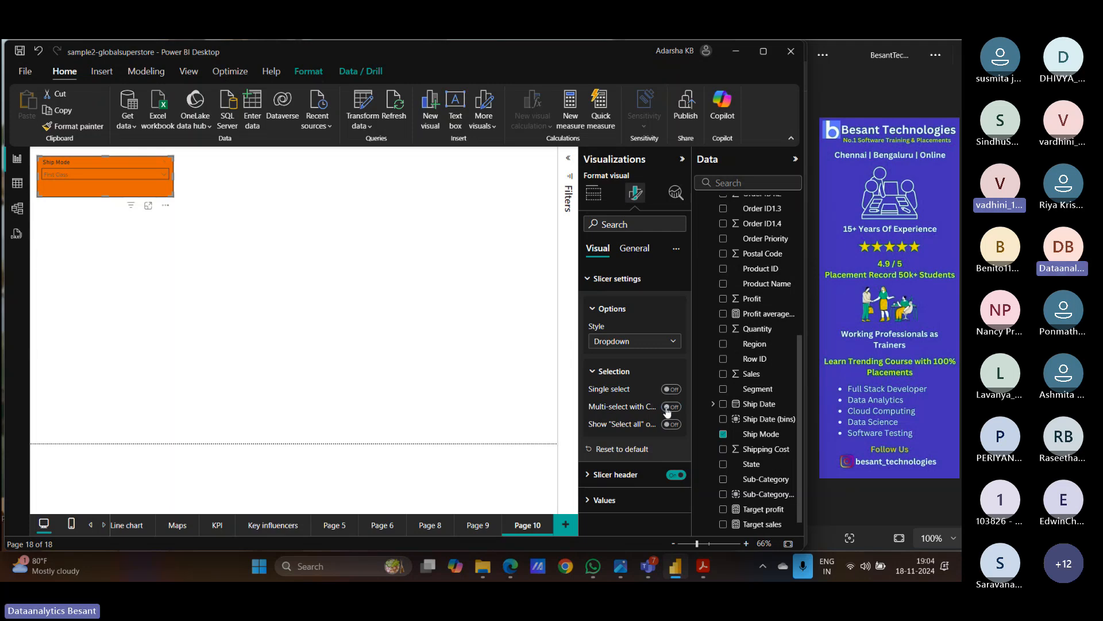
# - Add Same Day to the slicer selection alongside First Class
pyautogui.click(155, 175)
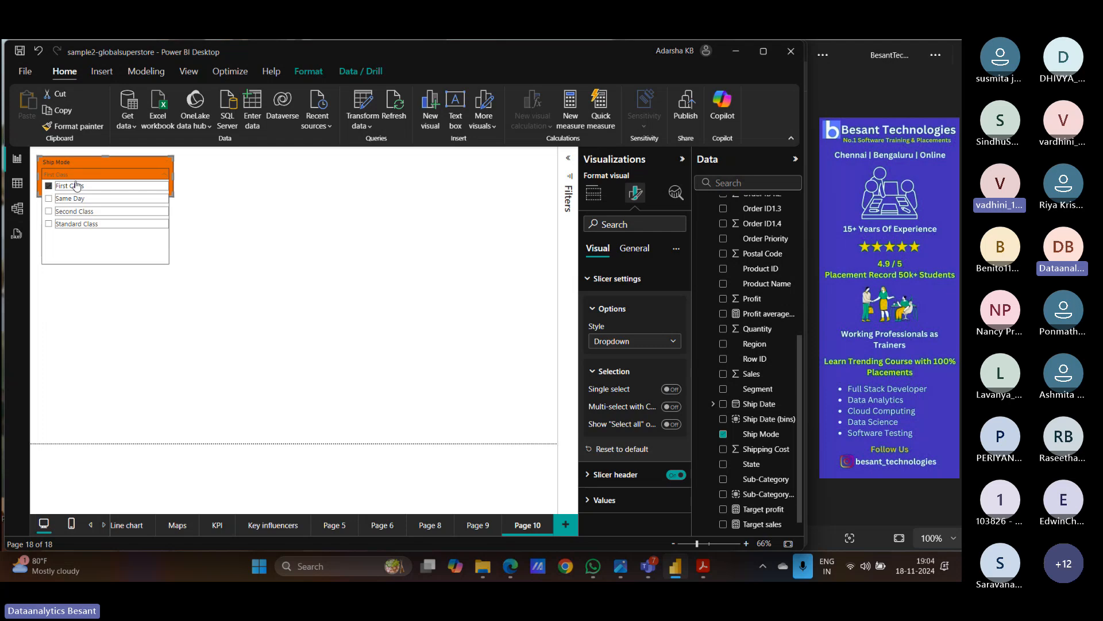
pyautogui.click(50, 199)
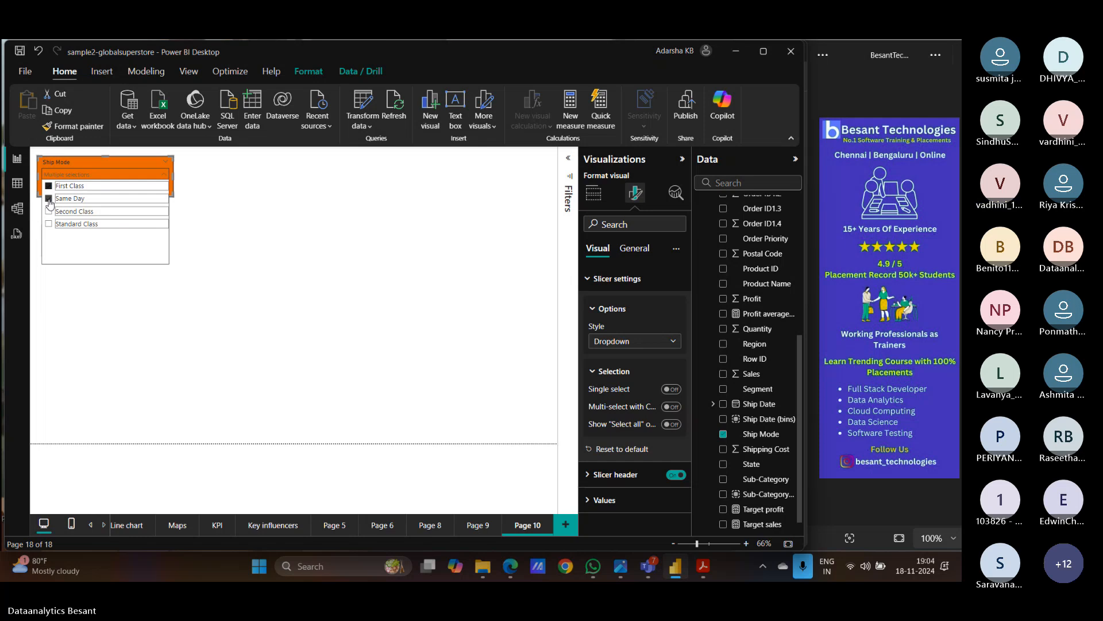
pyautogui.click(190, 320)
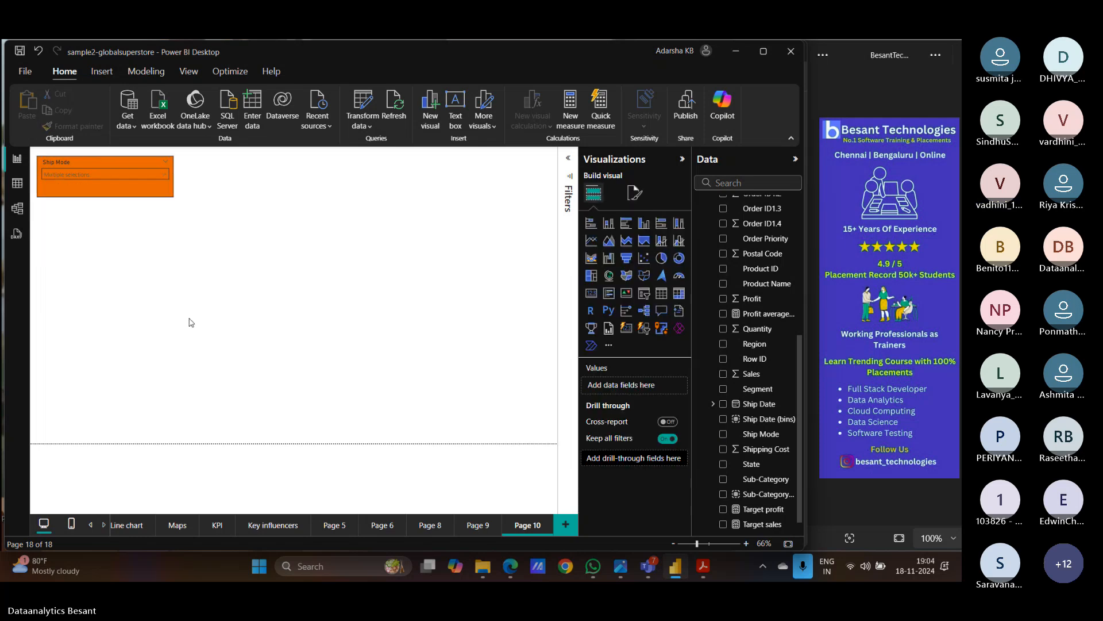
# - On Sales Dashboard, stretch the Sum of Sales by Country and Market map across the page, then shrink it back
pyautogui.click(90, 527)
pyautogui.click(253, 526)
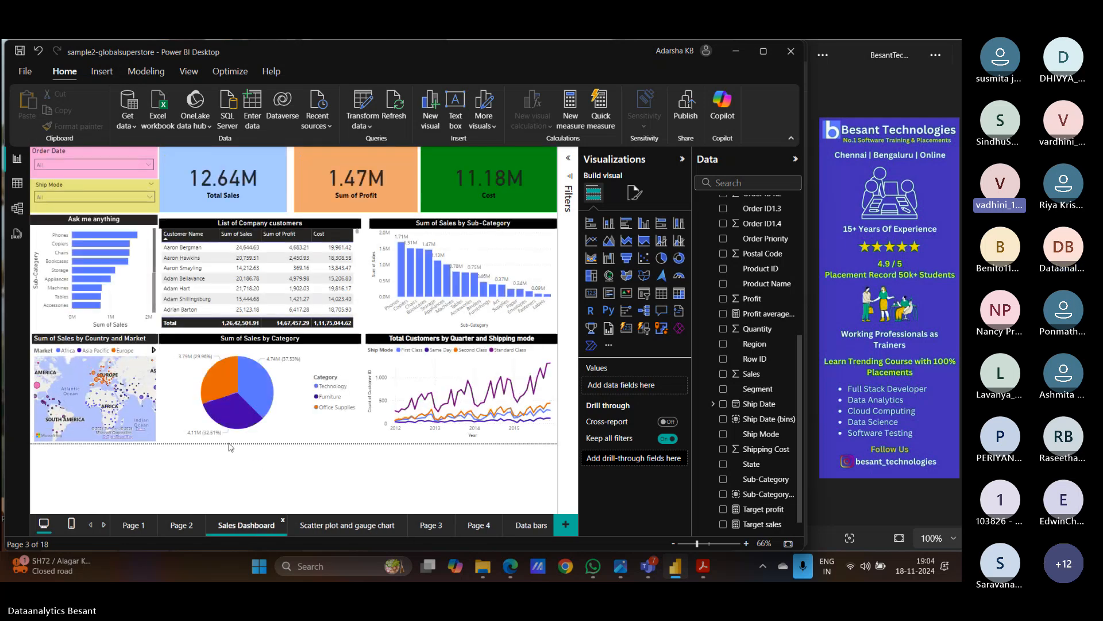
pyautogui.click(140, 429)
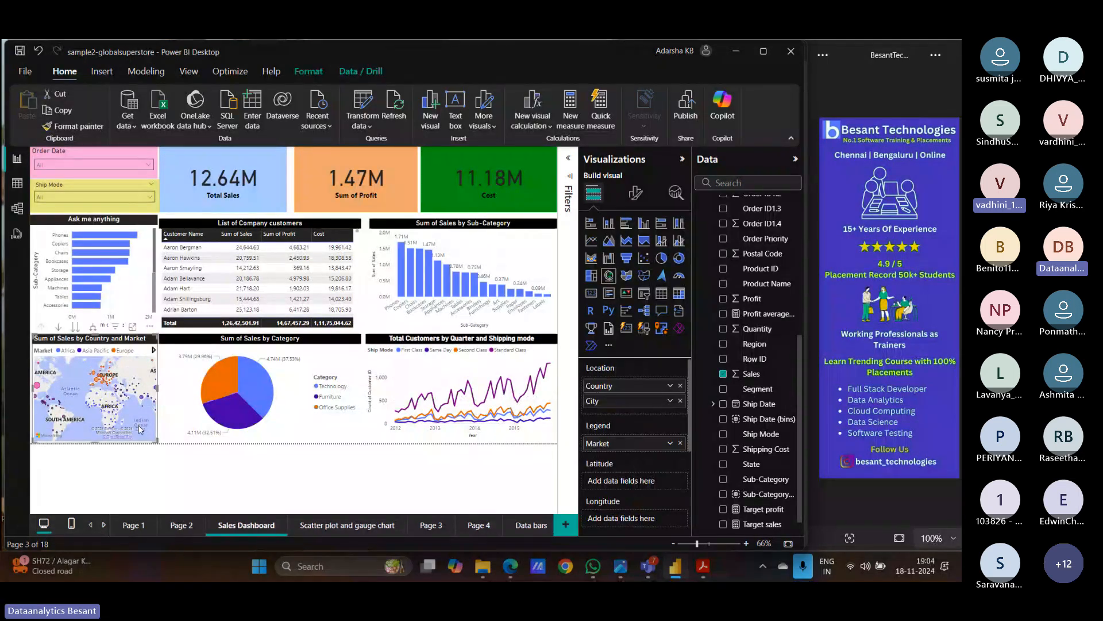
pyautogui.moveTo(148, 342); pyautogui.dragTo(512, 181)
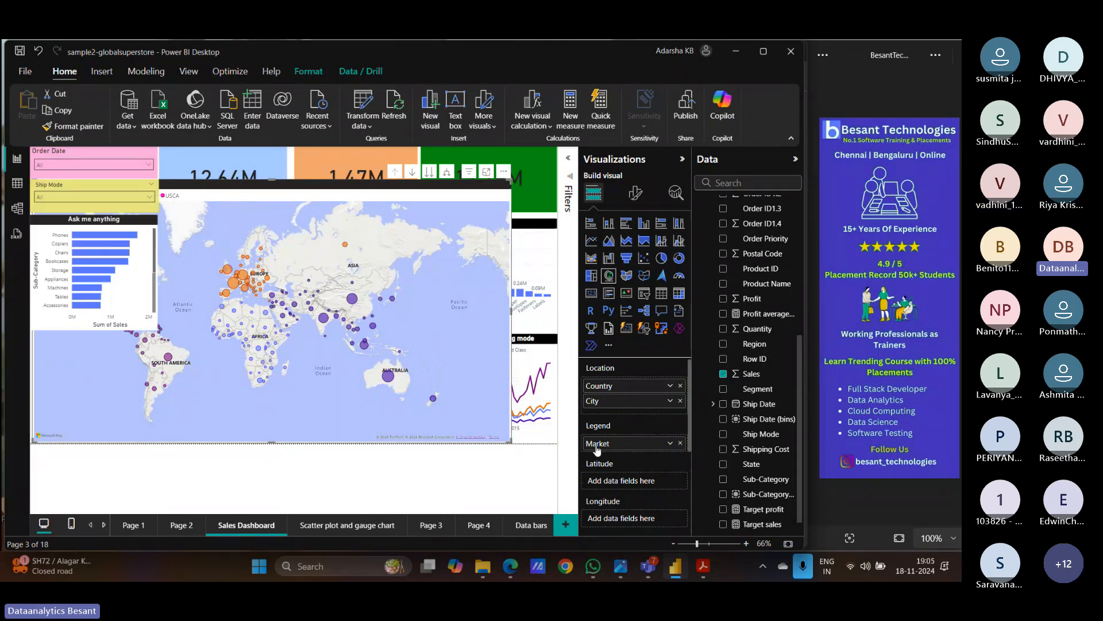
pyautogui.scroll(-3, 615, 450)
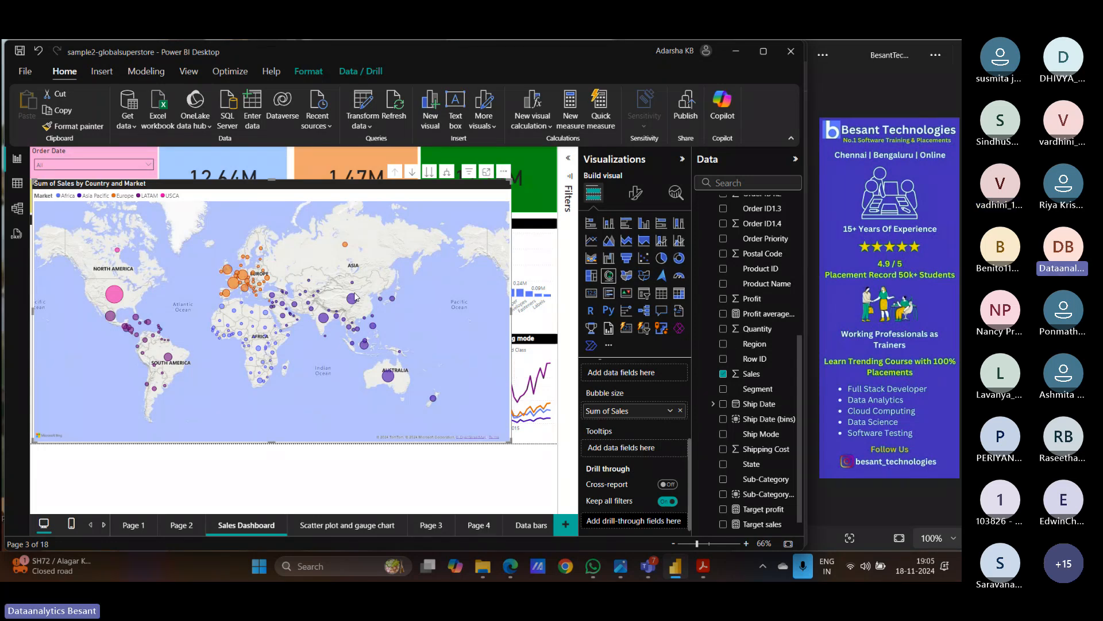
pyautogui.moveTo(496, 192); pyautogui.dragTo(159, 343)
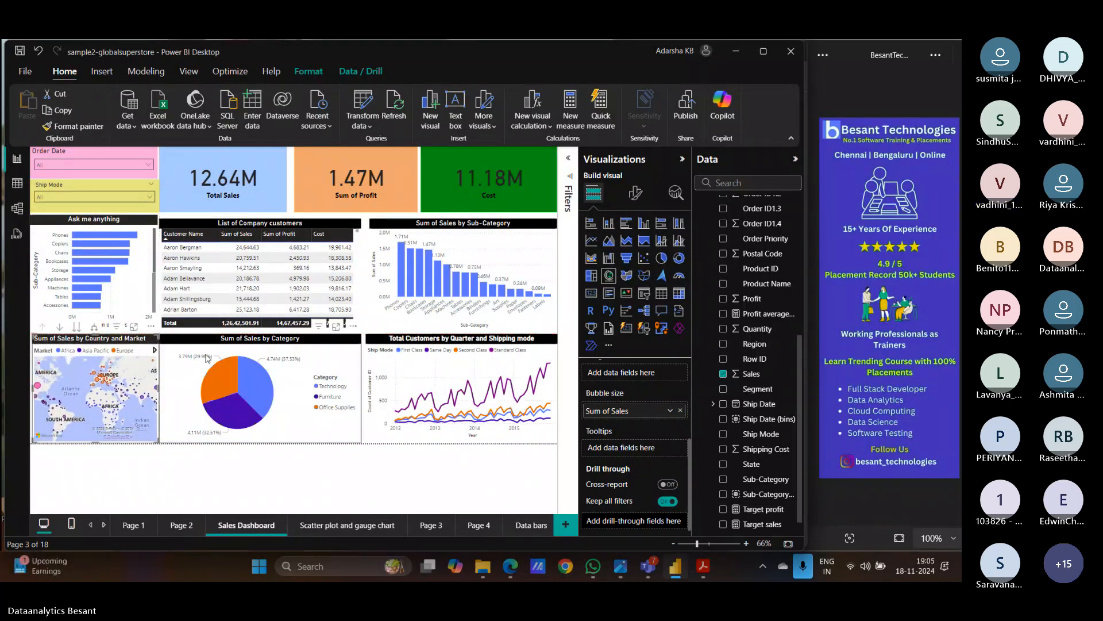
# - Paste a copy of the Total Customers by Quarter and Shipping mode chart onto new Page 11
pyautogui.click(395, 343)
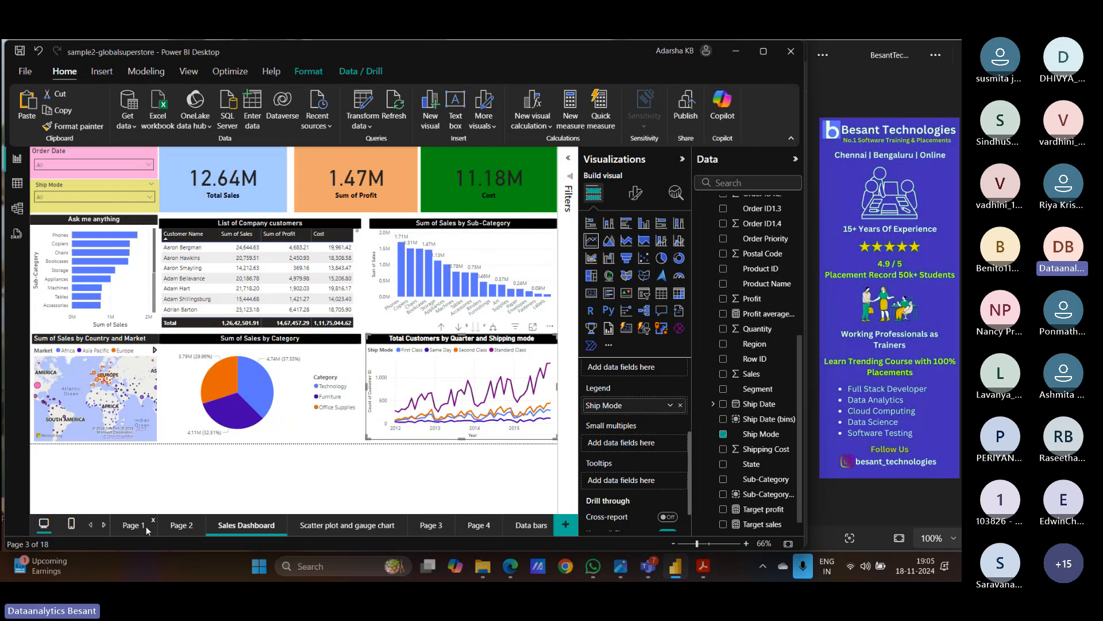
pyautogui.click(566, 525)
pyautogui.hotkey('ctrl', 'v')
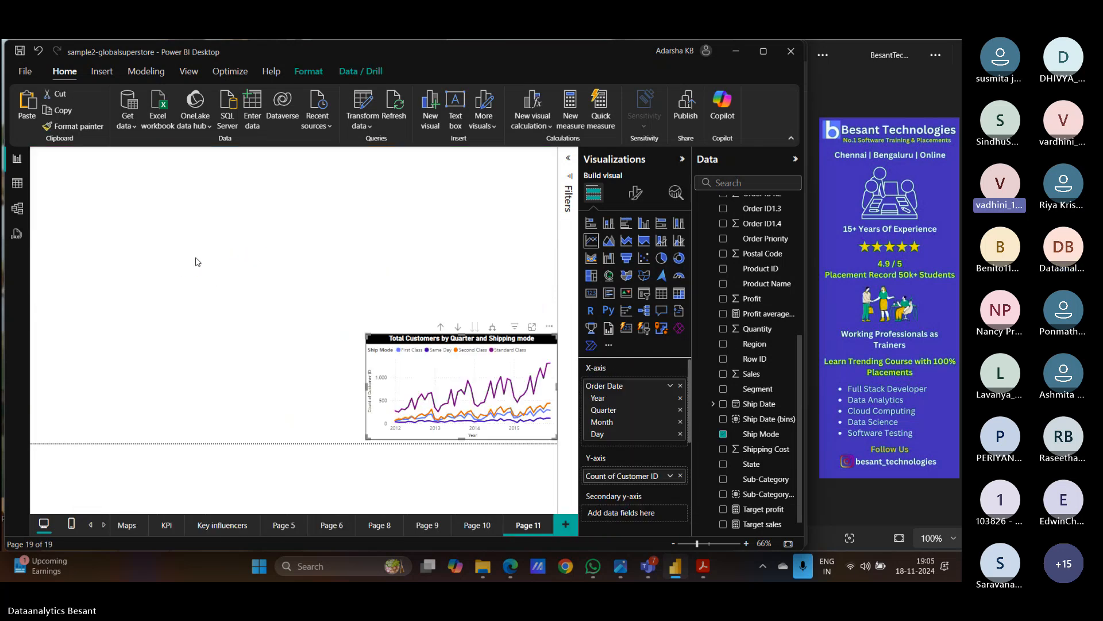
# - Move the chart to the top-left, enlarge it, and drill up from months to quarters
pyautogui.moveTo(386, 341); pyautogui.dragTo(132, 196)
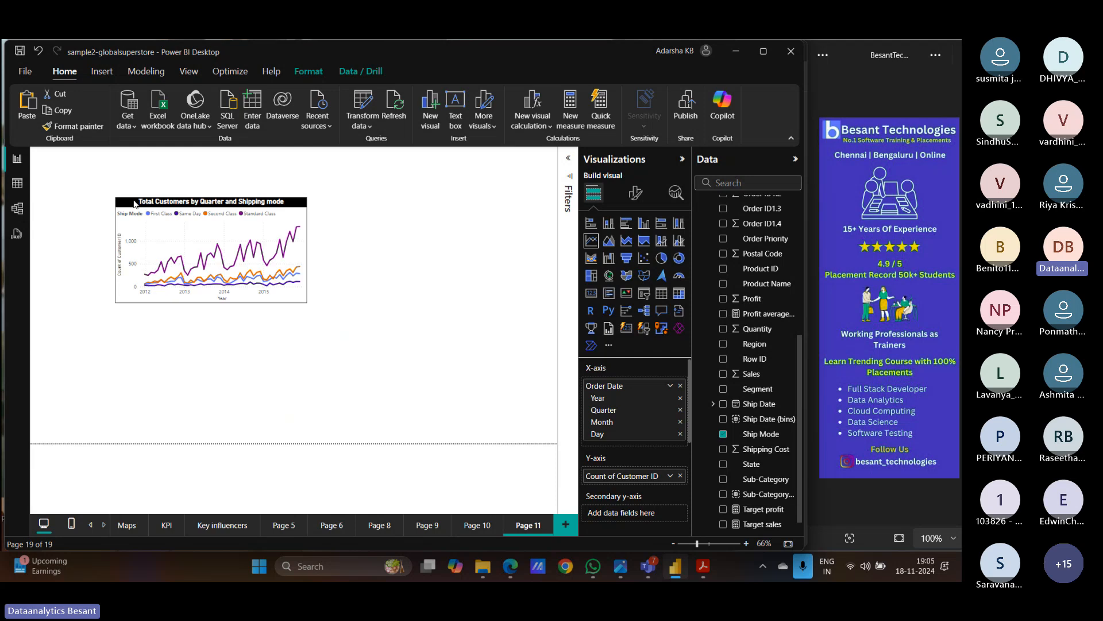
pyautogui.moveTo(302, 291); pyautogui.dragTo(480, 426)
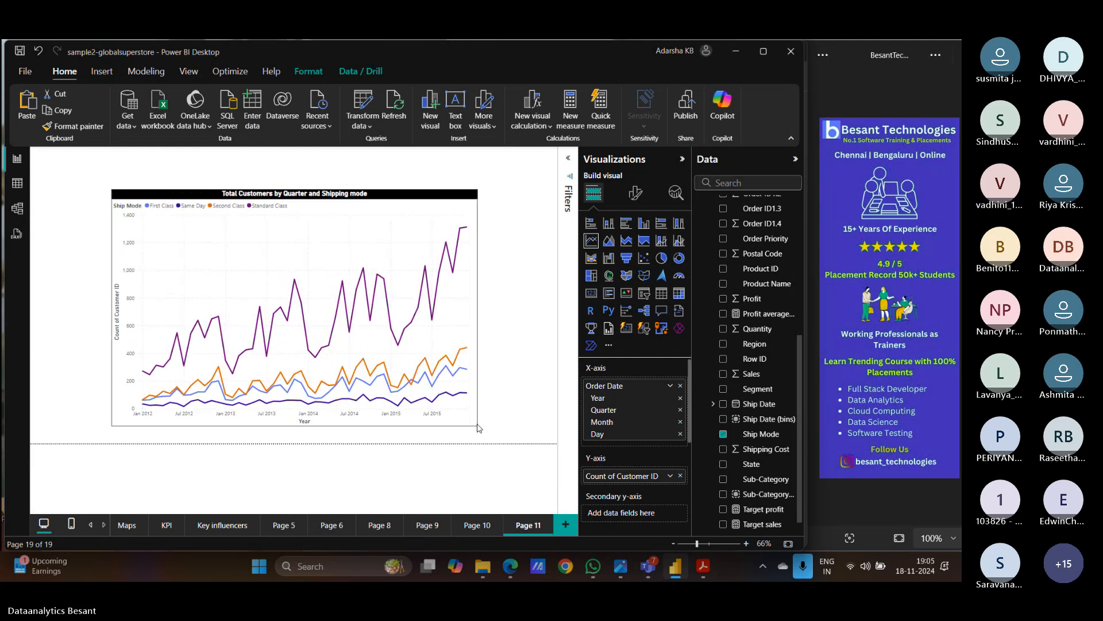
pyautogui.moveTo(113, 188); pyautogui.dragTo(73, 195)
pyautogui.click(59, 164)
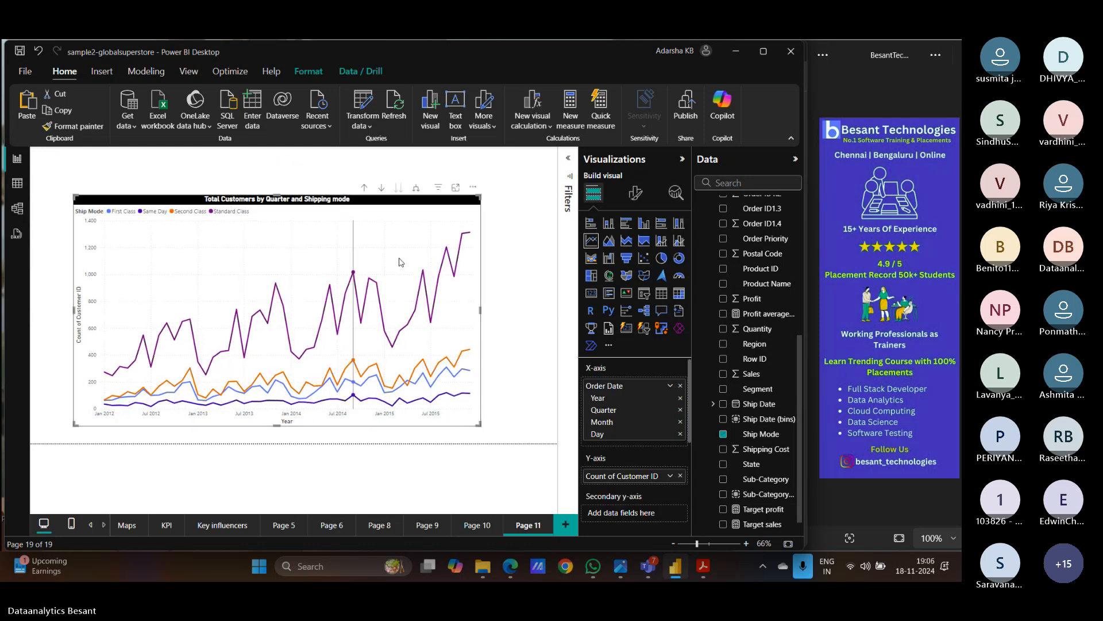
pyautogui.click(364, 189)
# - Drill the line chart up from quarters to yearly values for 2012–2015
pyautogui.click(364, 190)
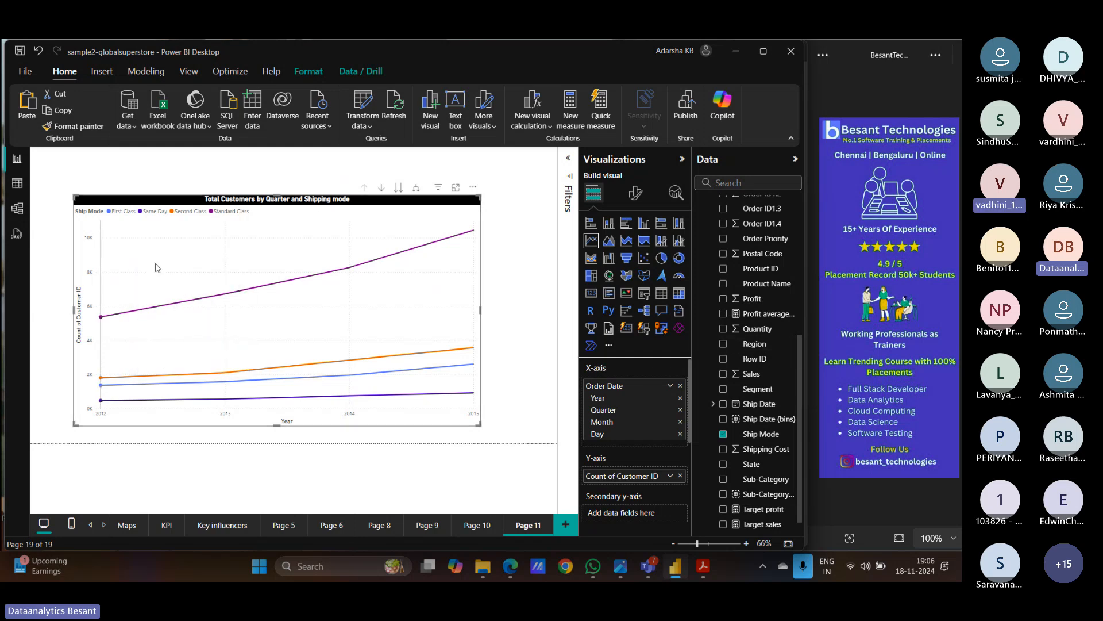
pyautogui.moveTo(353, 400)
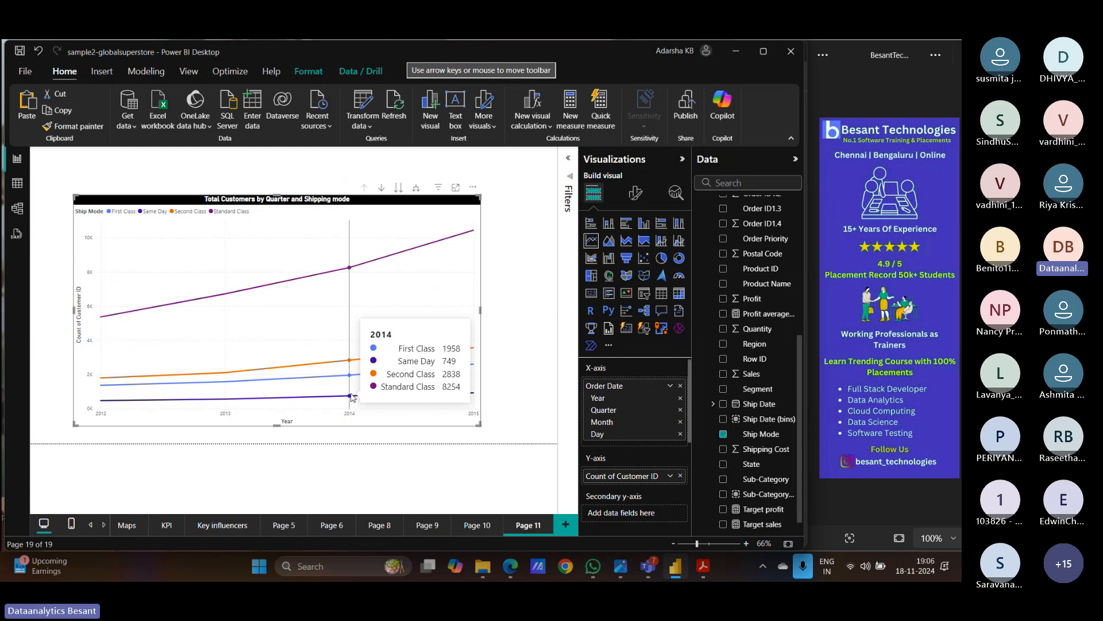
# - Enable click drill-down and drill from 2014 into Qtr 2, then into May 2014 daily values
pyautogui.click(382, 189)
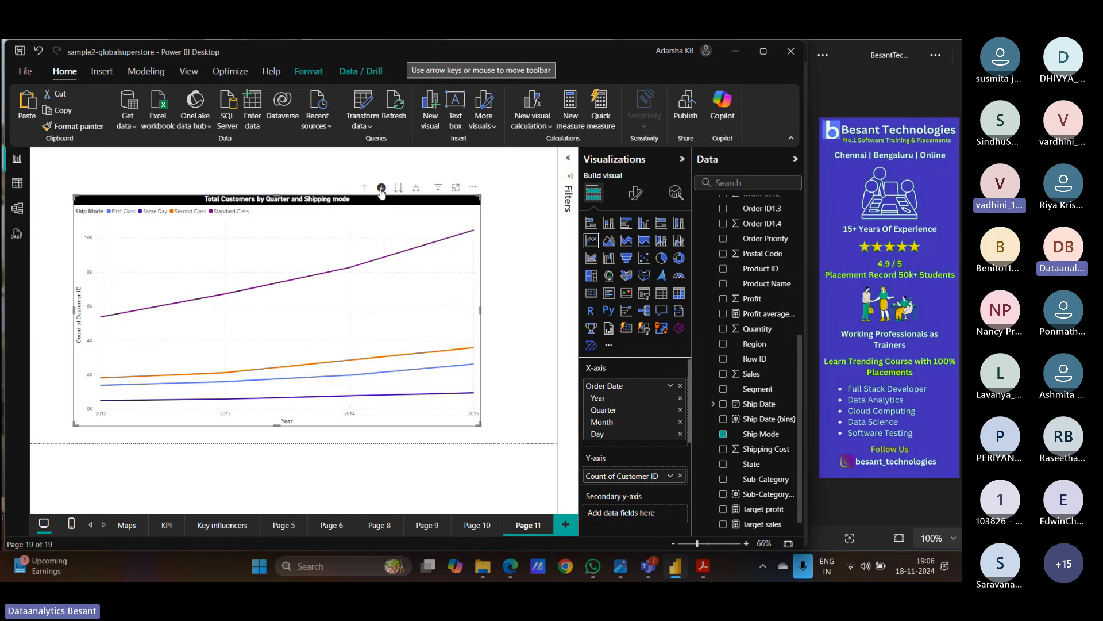
pyautogui.click(350, 398)
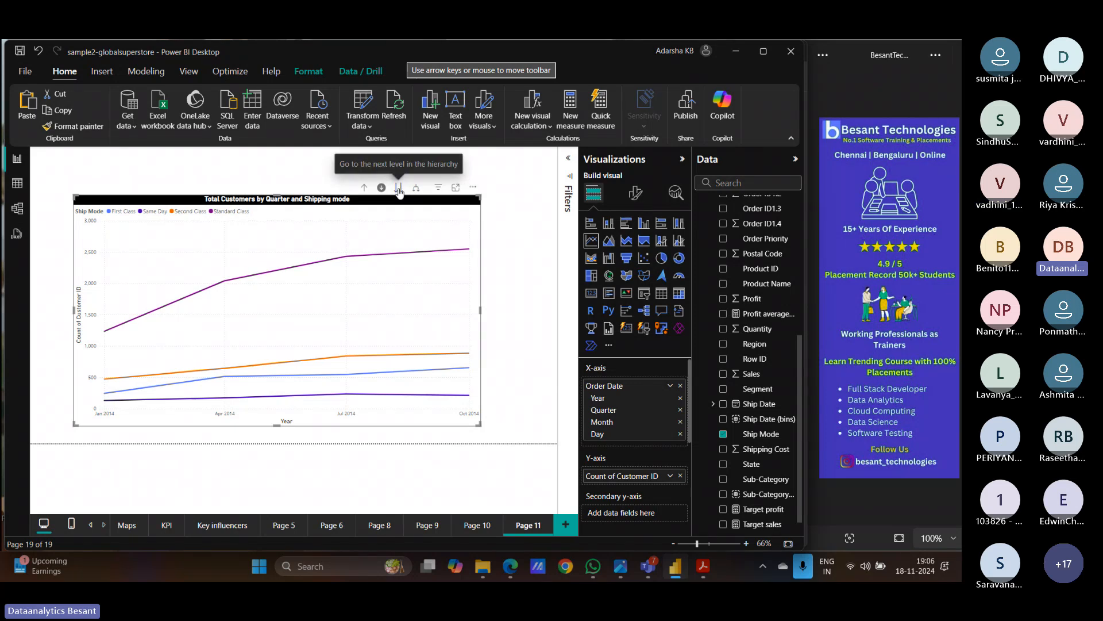
pyautogui.moveTo(226, 401)
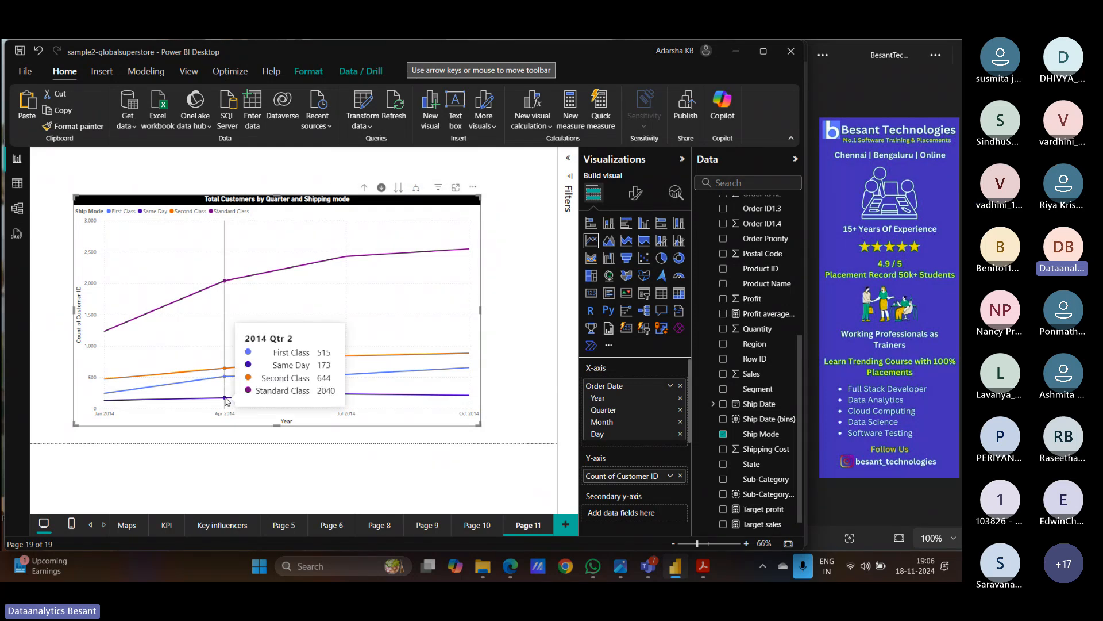
pyautogui.click(226, 401)
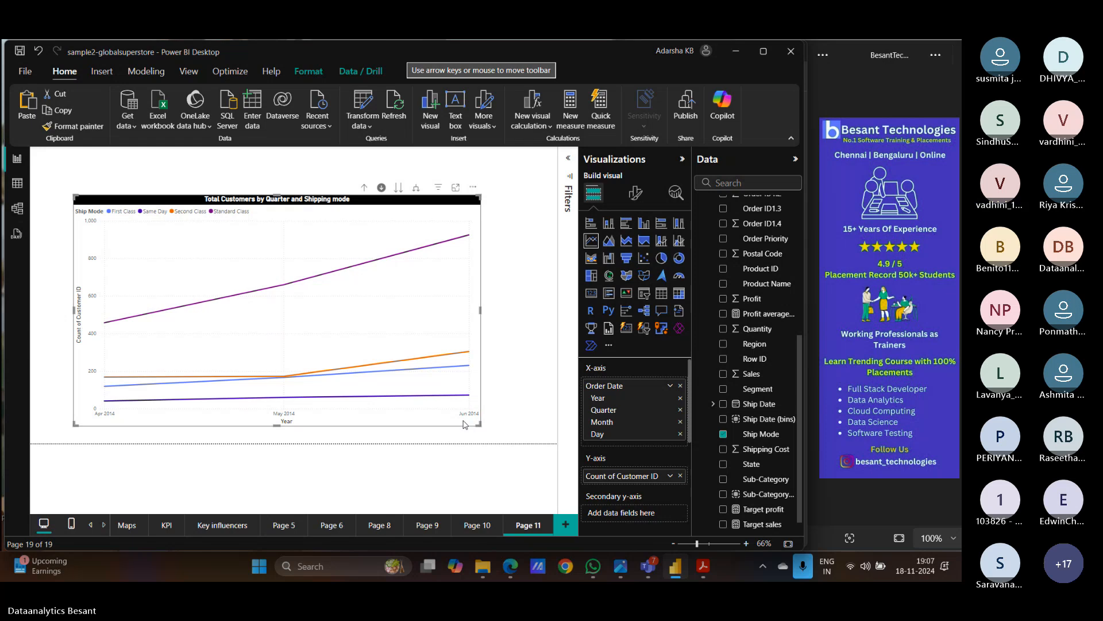
pyautogui.click(285, 399)
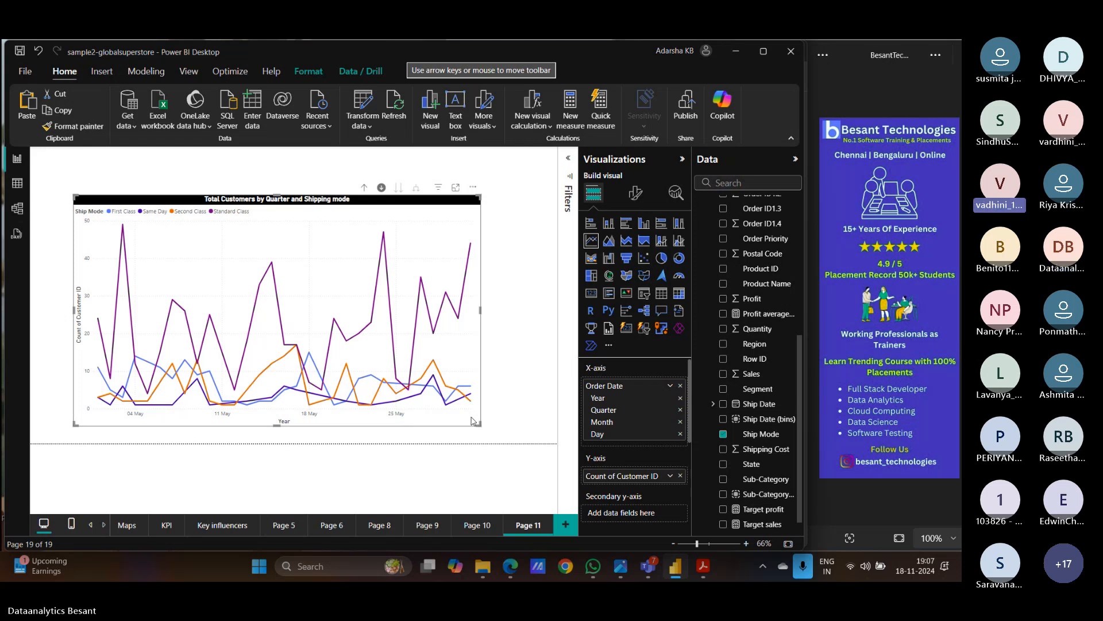
# - Drill the chart up three levels back to yearly totals
pyautogui.click(364, 188)
pyautogui.click(364, 189)
pyautogui.click(364, 188)
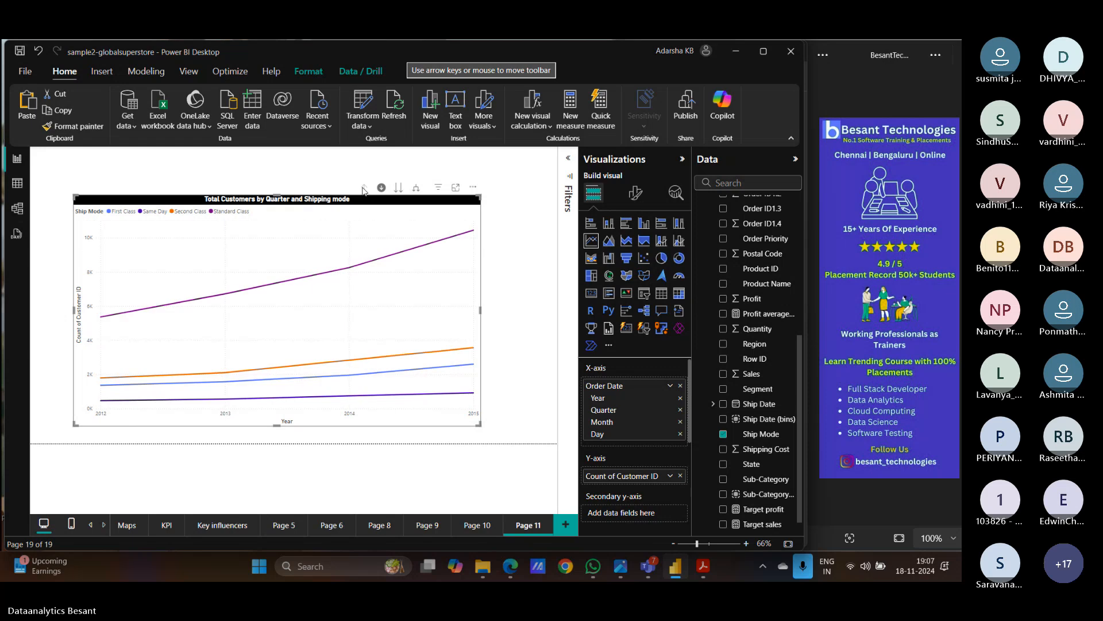
# - Drill the Total Customers chart from Year to Quarter, Month and Day, then back up to Month
pyautogui.click(399, 189)
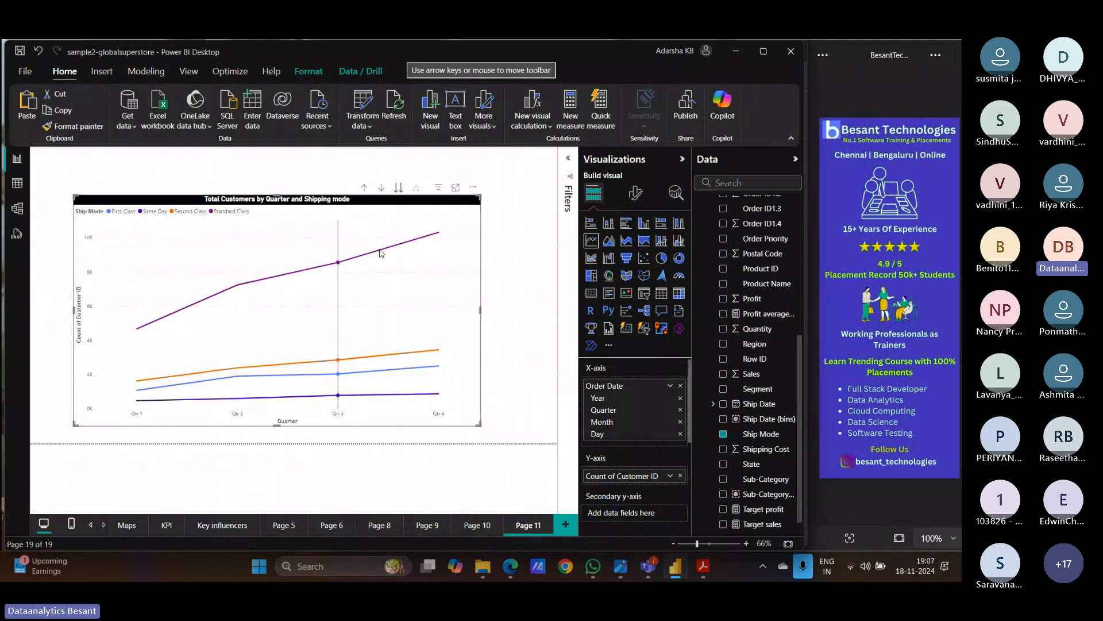
pyautogui.click(398, 189)
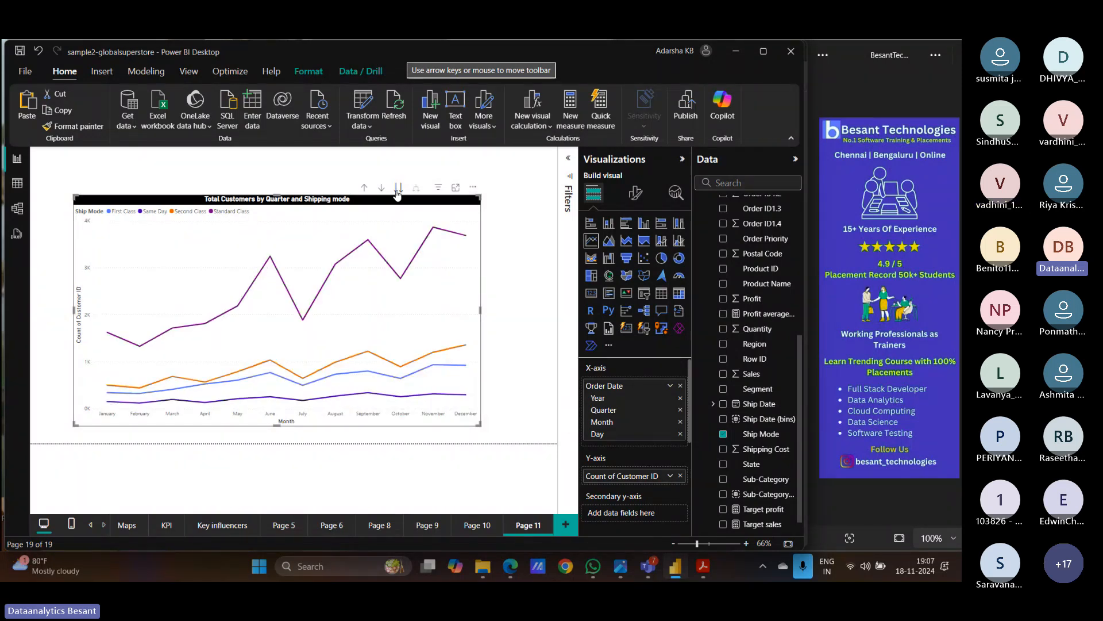
pyautogui.click(397, 193)
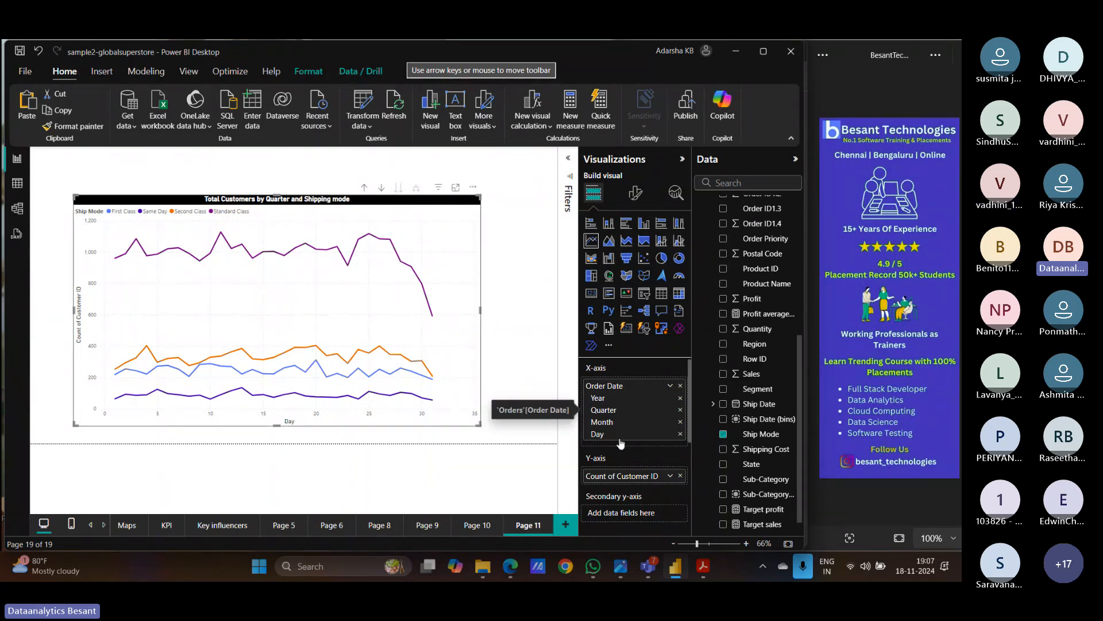
pyautogui.click(365, 189)
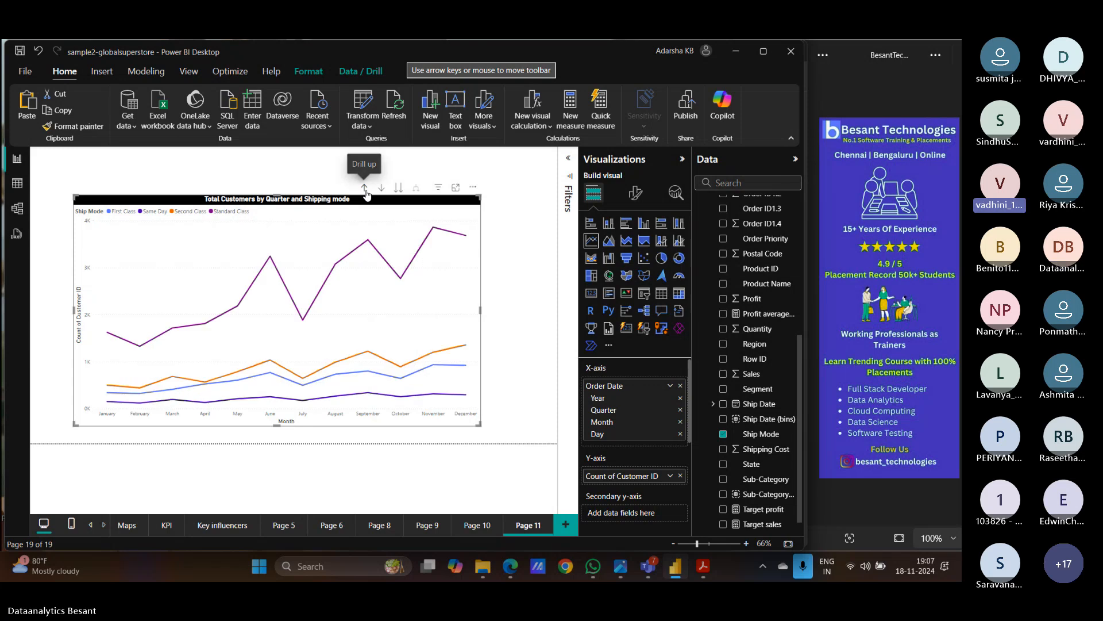
# - Return the chart to yearly totals, turn on drill mode, and drill into 2014's quarters
pyautogui.click(365, 189)
pyautogui.click(365, 189)
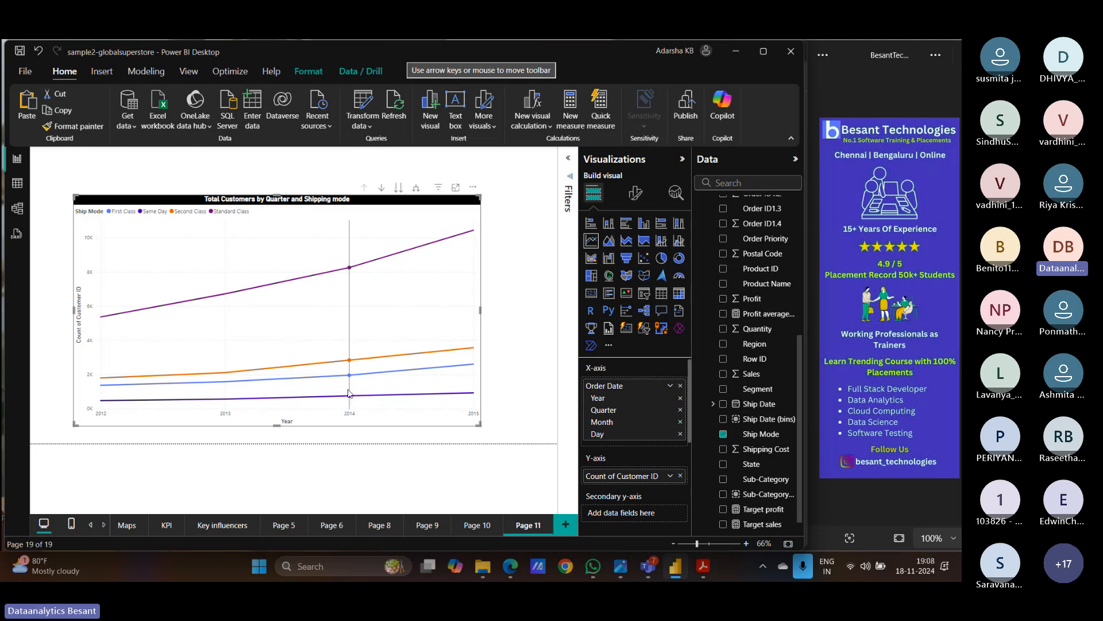
pyautogui.moveTo(357, 265)
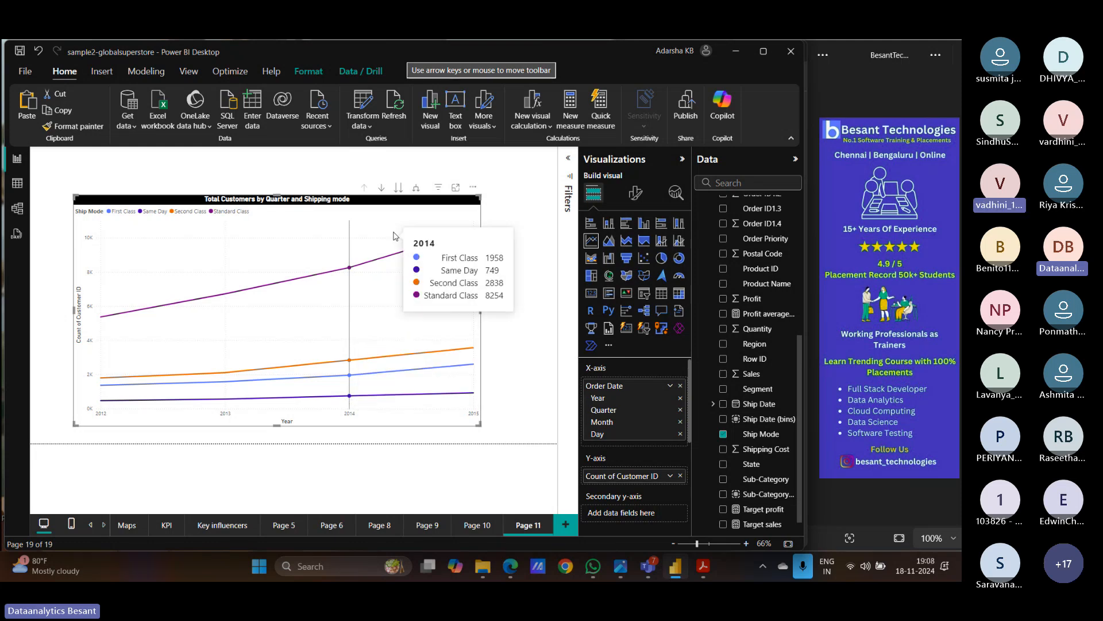
pyautogui.click(382, 188)
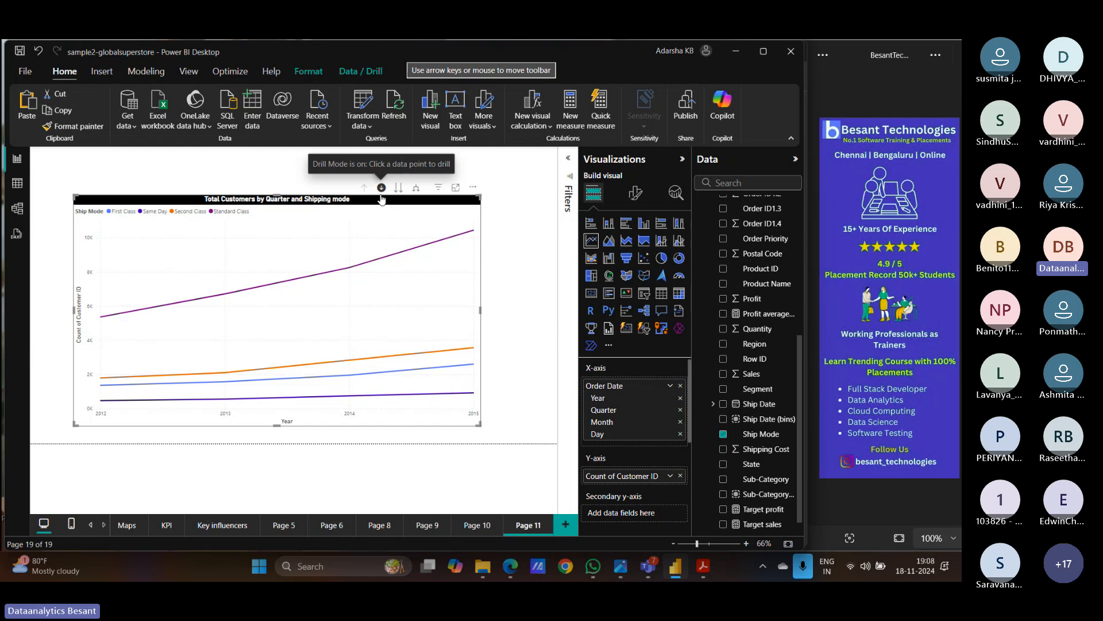
pyautogui.click(350, 397)
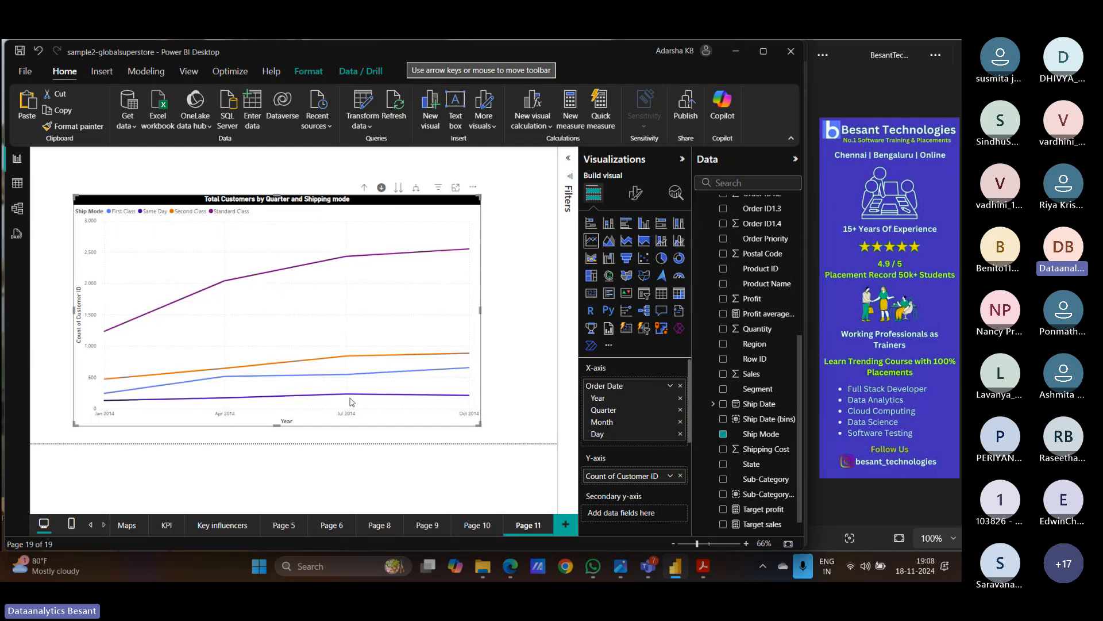
# - Break 2014 into months, go back to quarters, then drill down through months to days
pyautogui.click(398, 188)
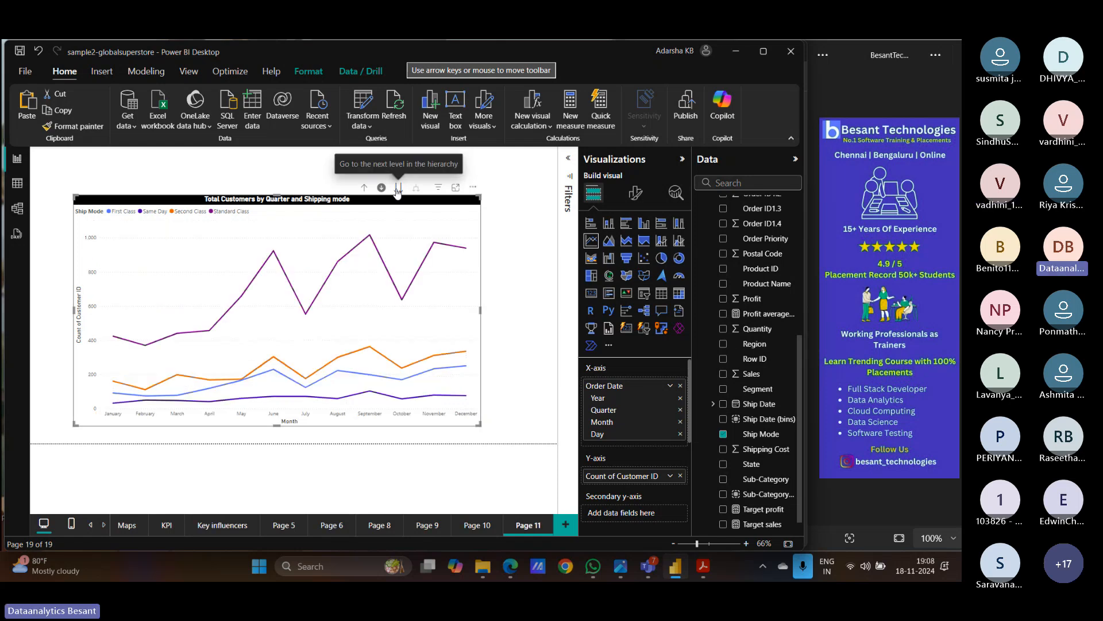
pyautogui.moveTo(272, 257)
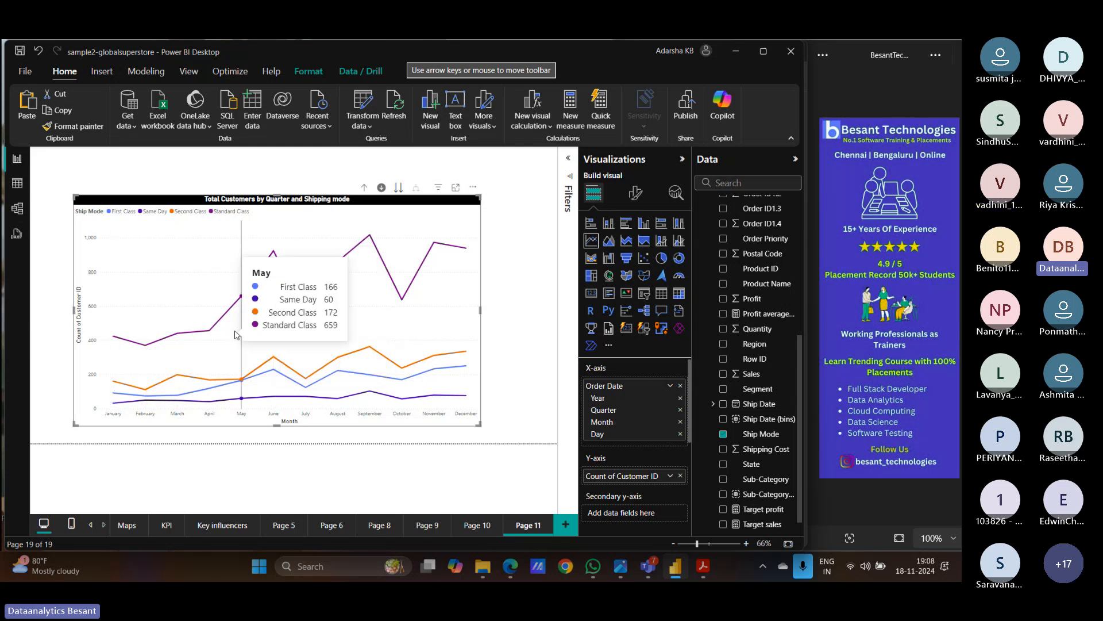
pyautogui.click(365, 188)
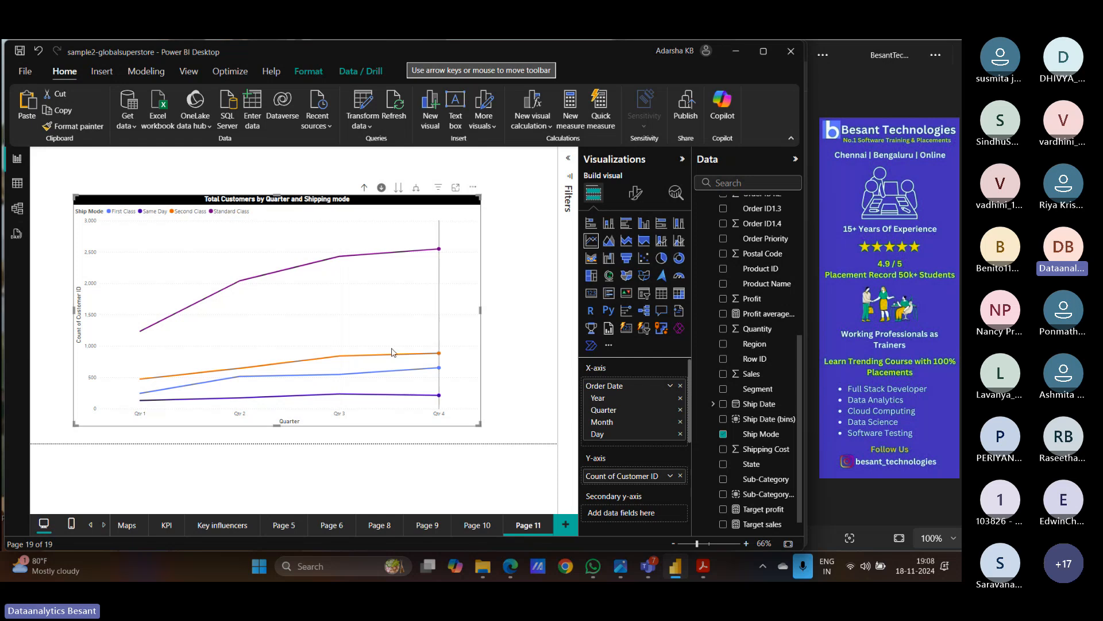
pyautogui.moveTo(408, 329)
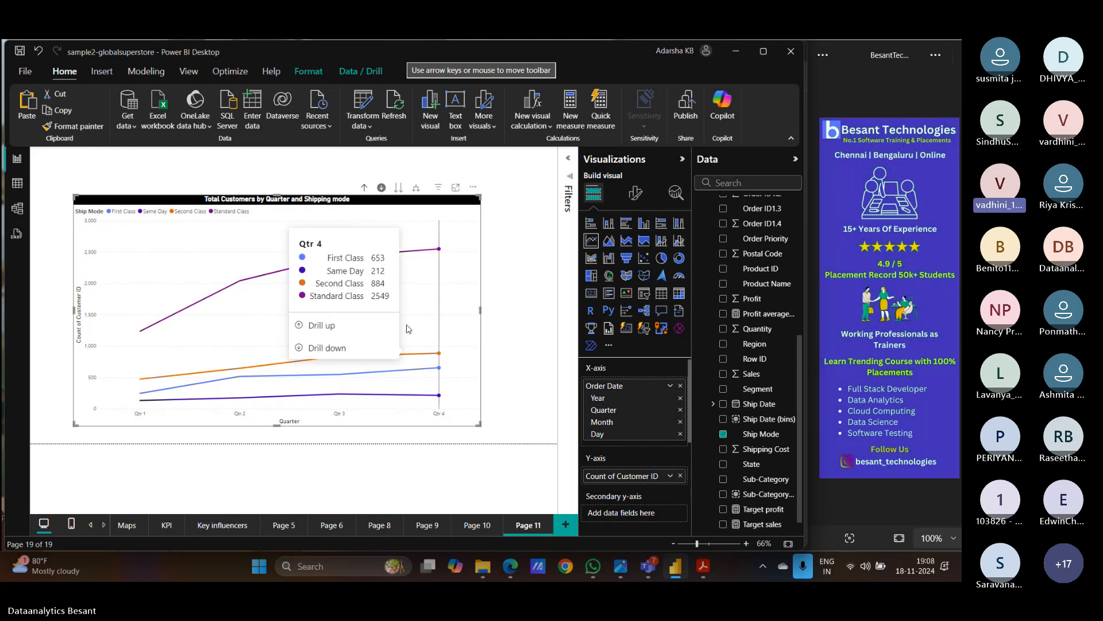
pyautogui.click(398, 188)
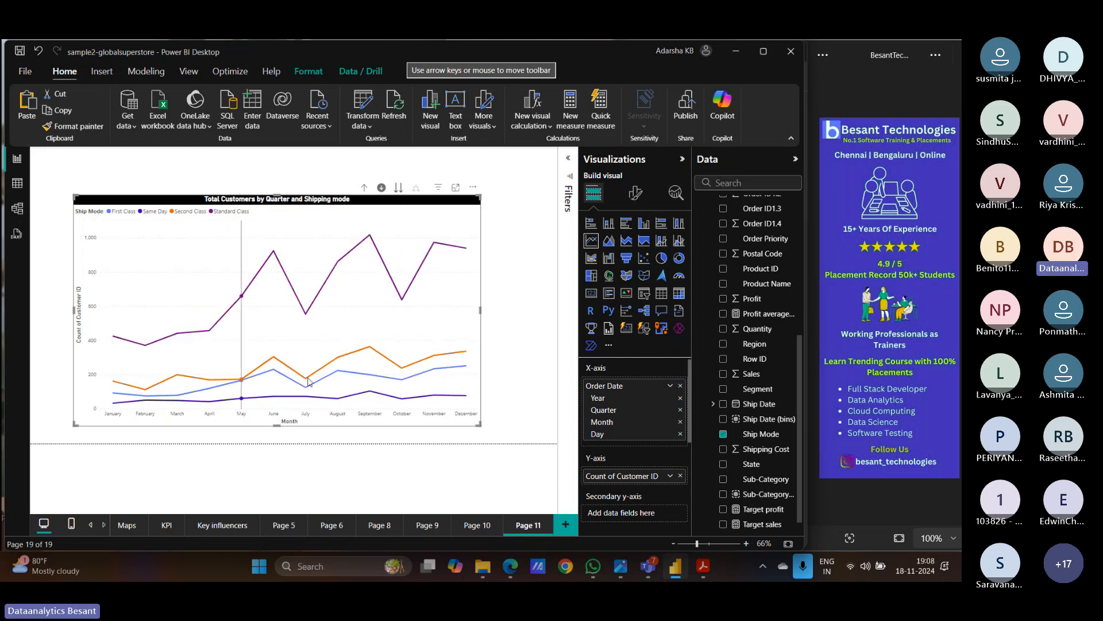
pyautogui.click(398, 188)
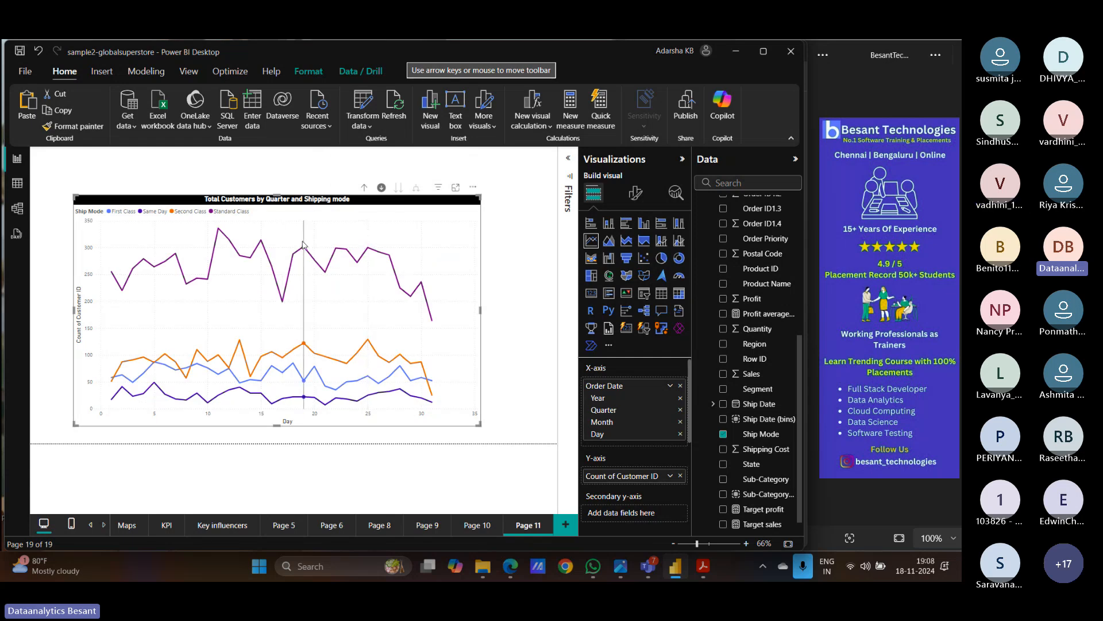
# - Drill up from days through months back to the yearly 2012–2015 totals
pyautogui.moveTo(304, 247)
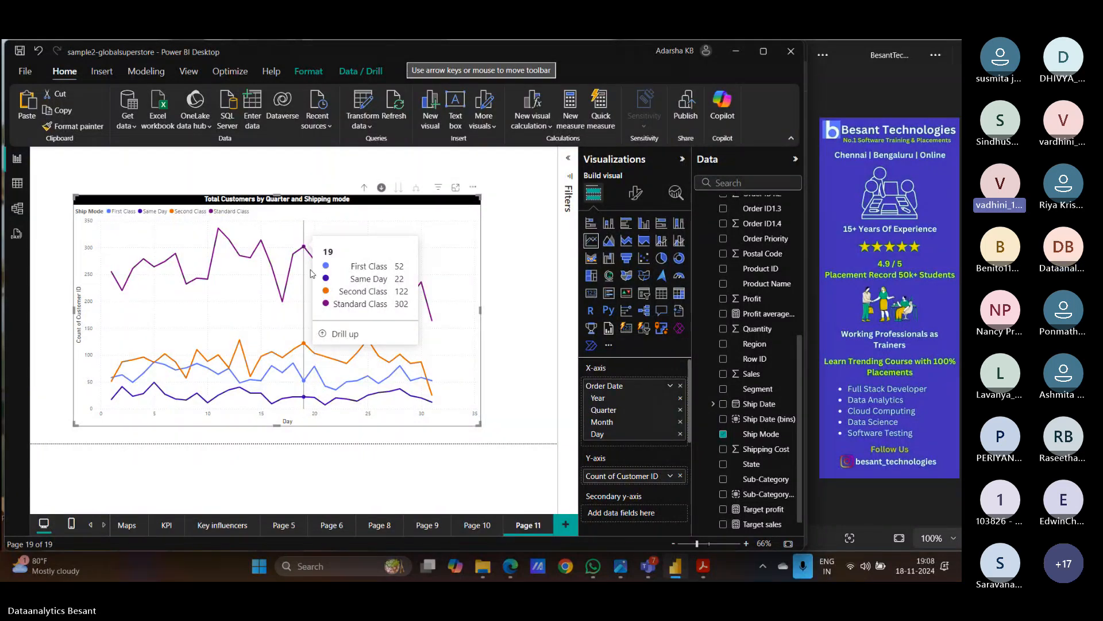
pyautogui.click(330, 338)
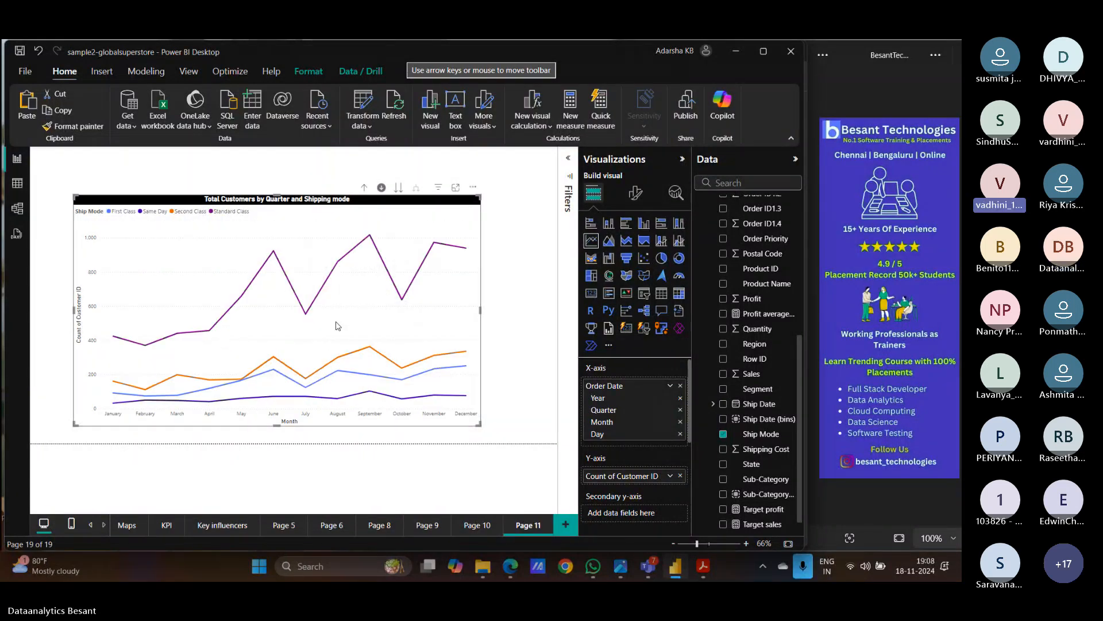
pyautogui.click(363, 187)
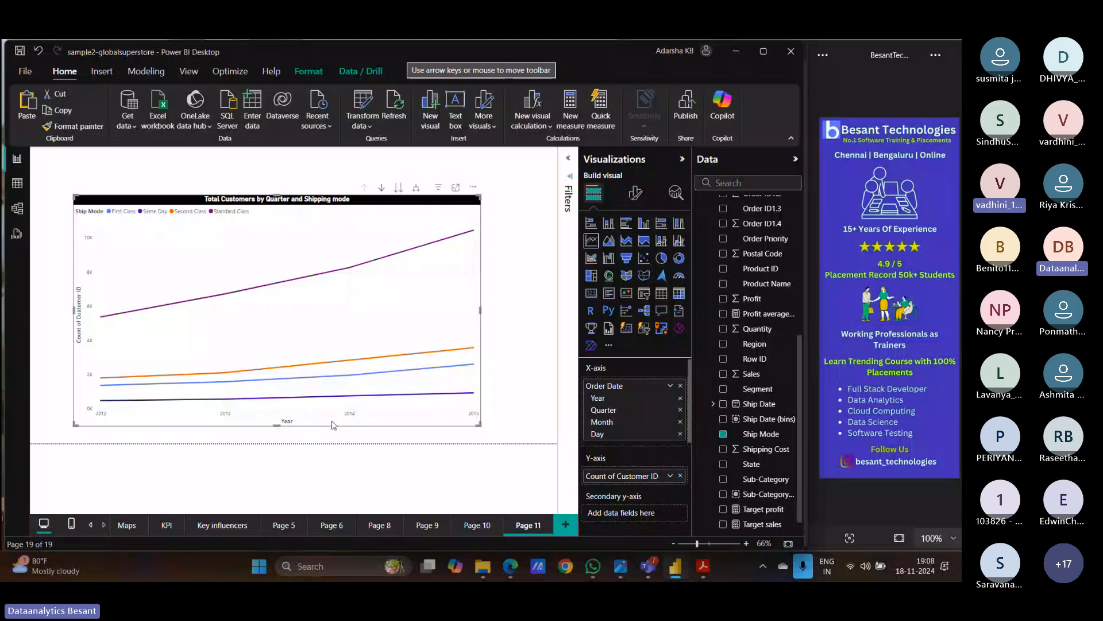
pyautogui.click(398, 188)
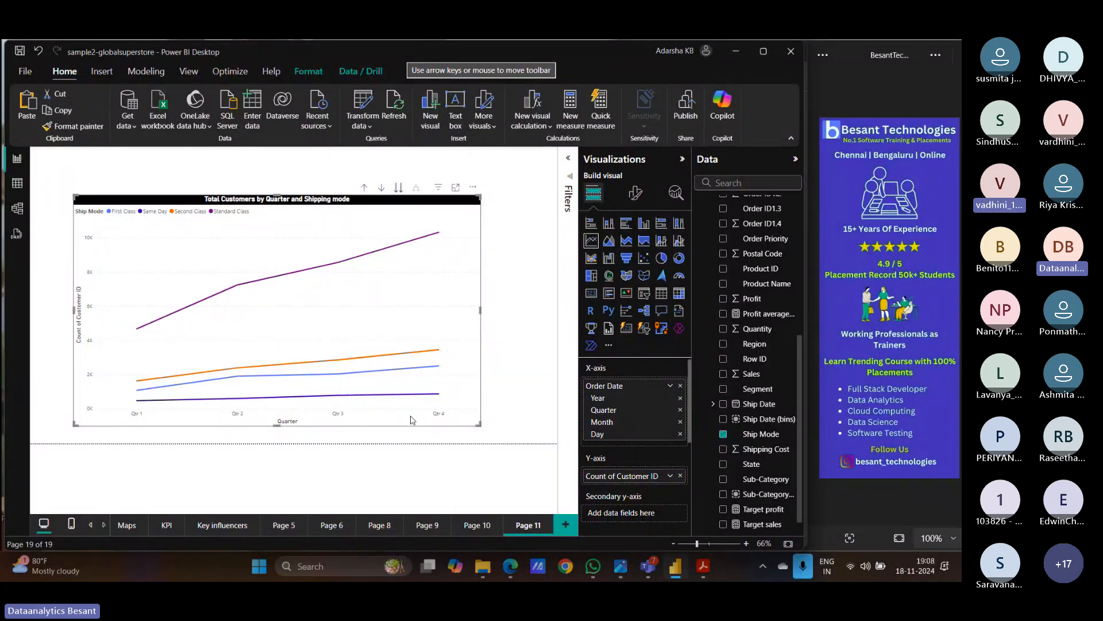
pyautogui.click(398, 188)
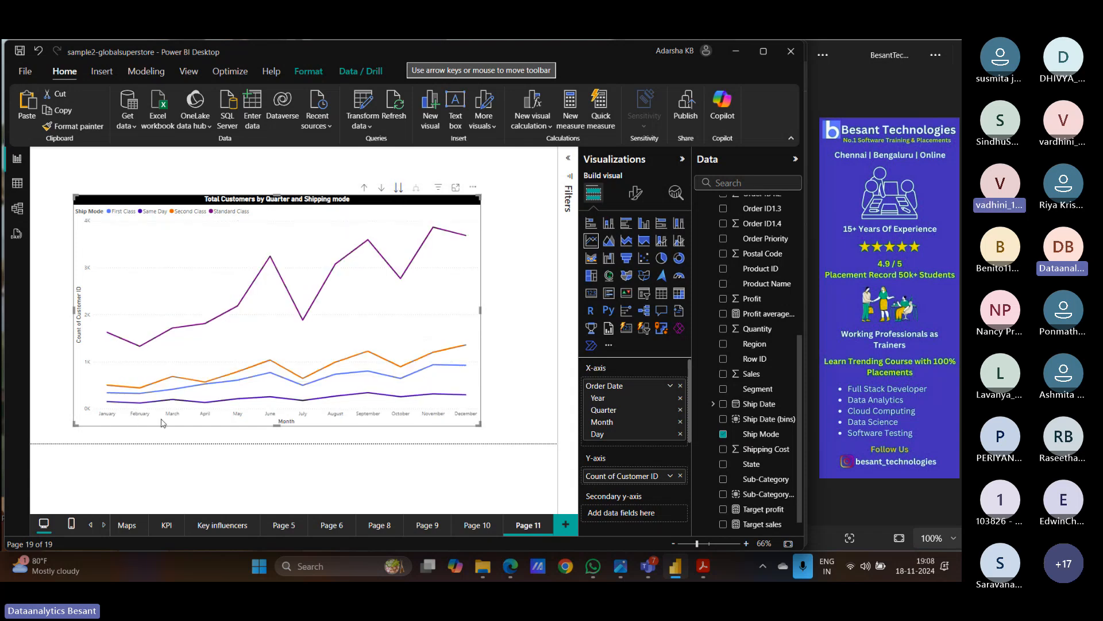
pyautogui.click(399, 189)
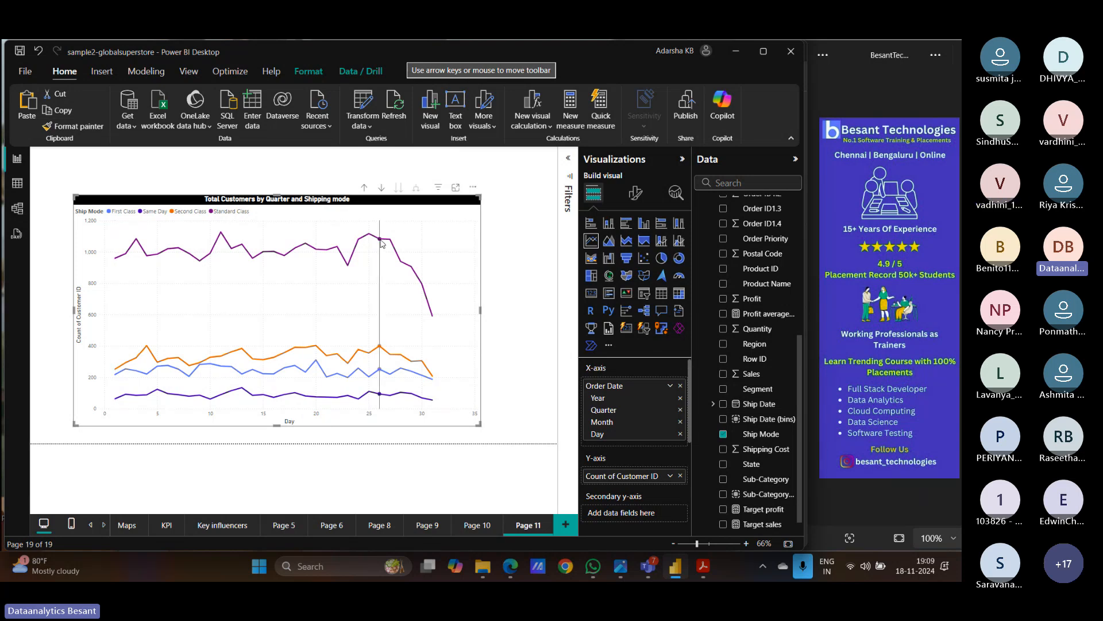
pyautogui.click(365, 189)
pyautogui.click(365, 189)
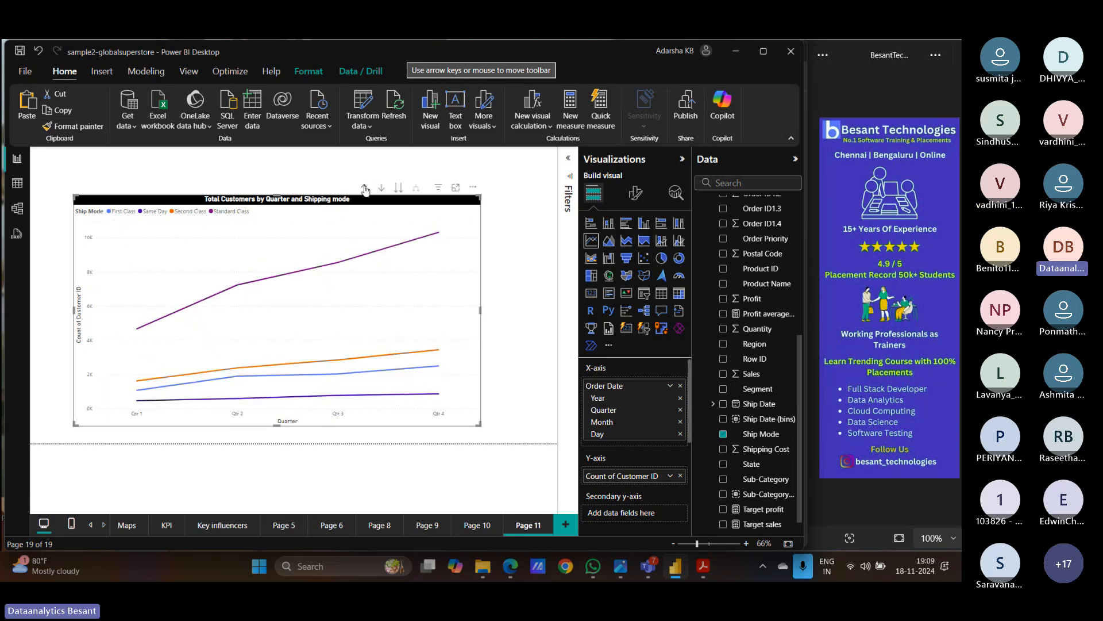
pyautogui.click(365, 188)
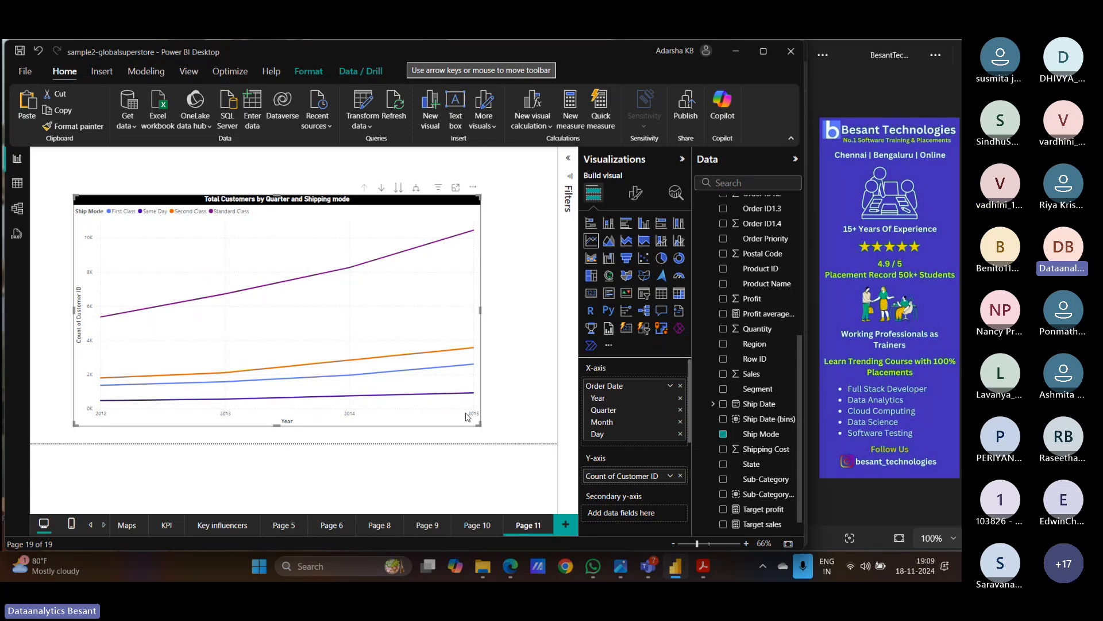
# - Expand all years to quarters for 2012–2015, then read a data point's tooltip values
pyautogui.click(418, 189)
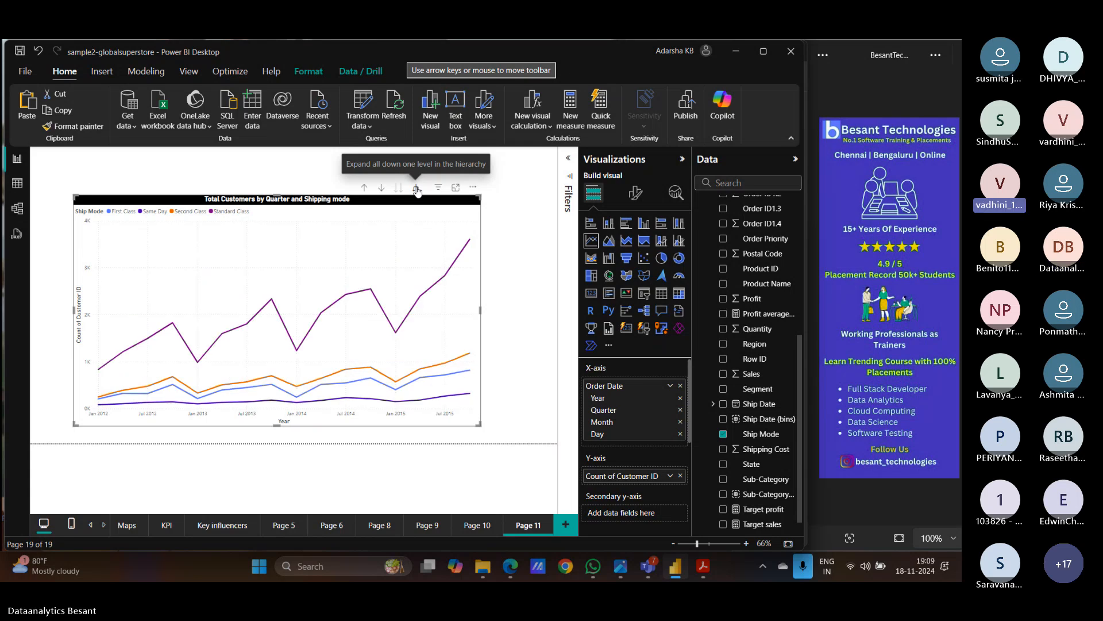
pyautogui.moveTo(171, 328)
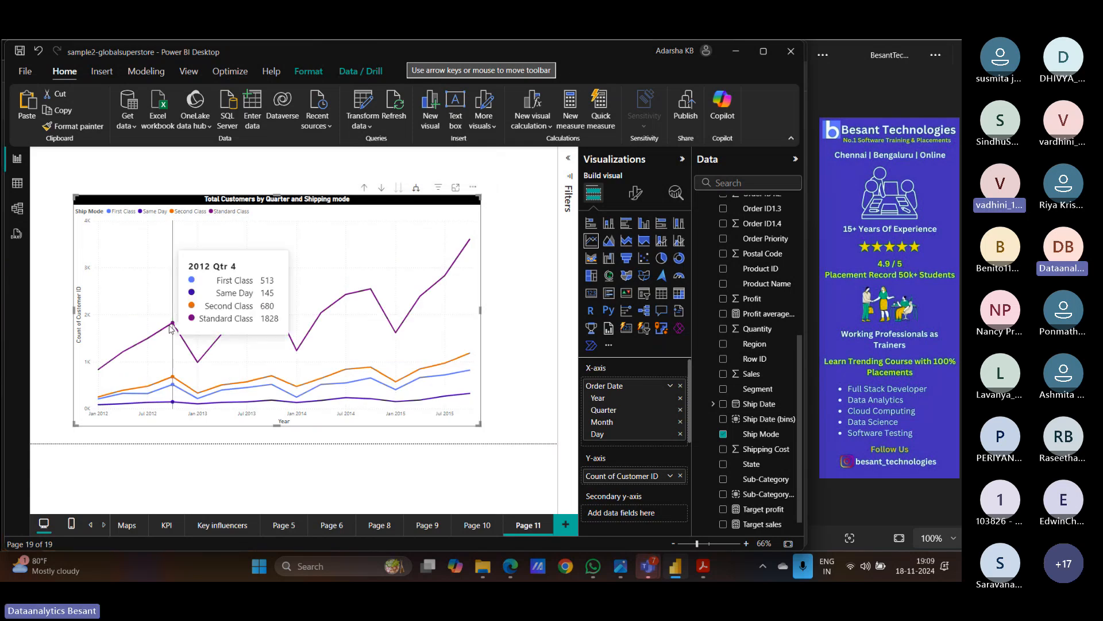
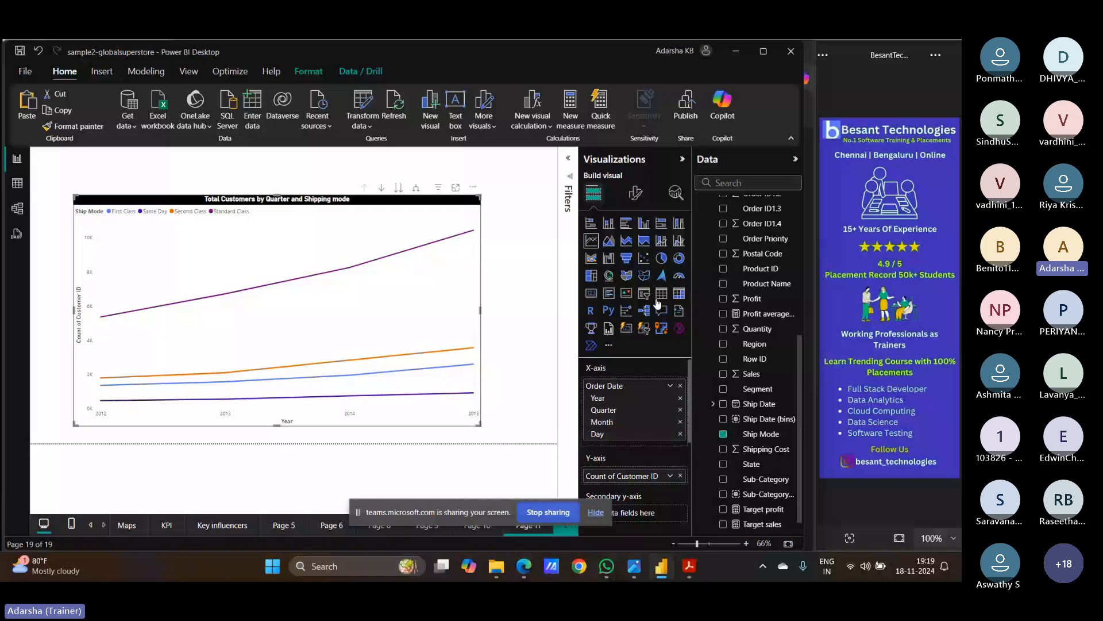
# - Switch the visual to a matrix and drill down from years through quarters and months to days
pyautogui.click(679, 294)
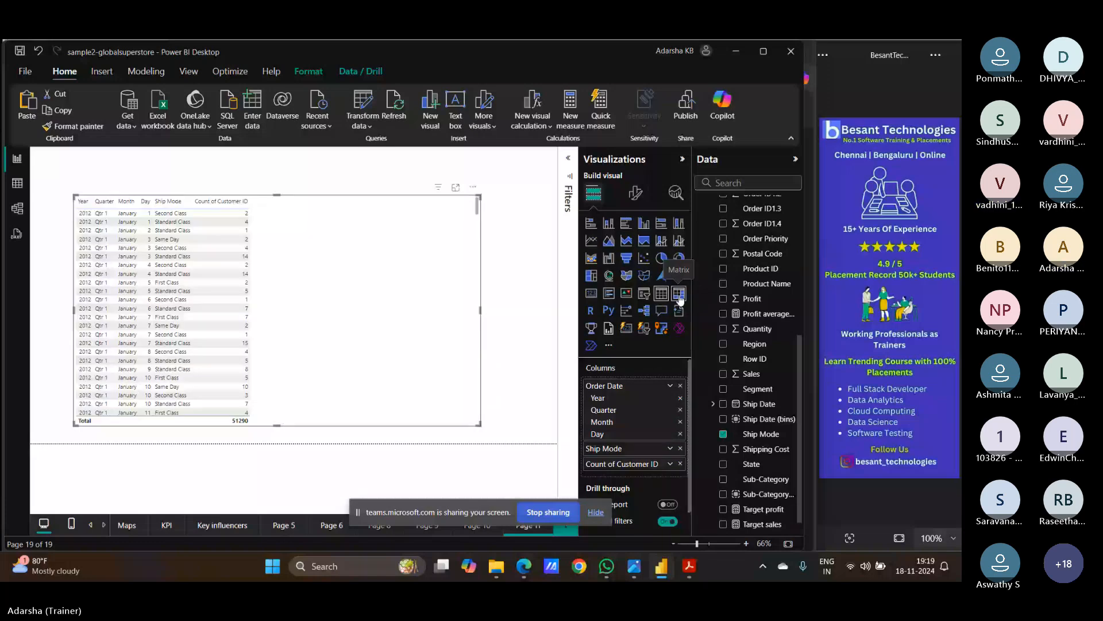
pyautogui.click(679, 296)
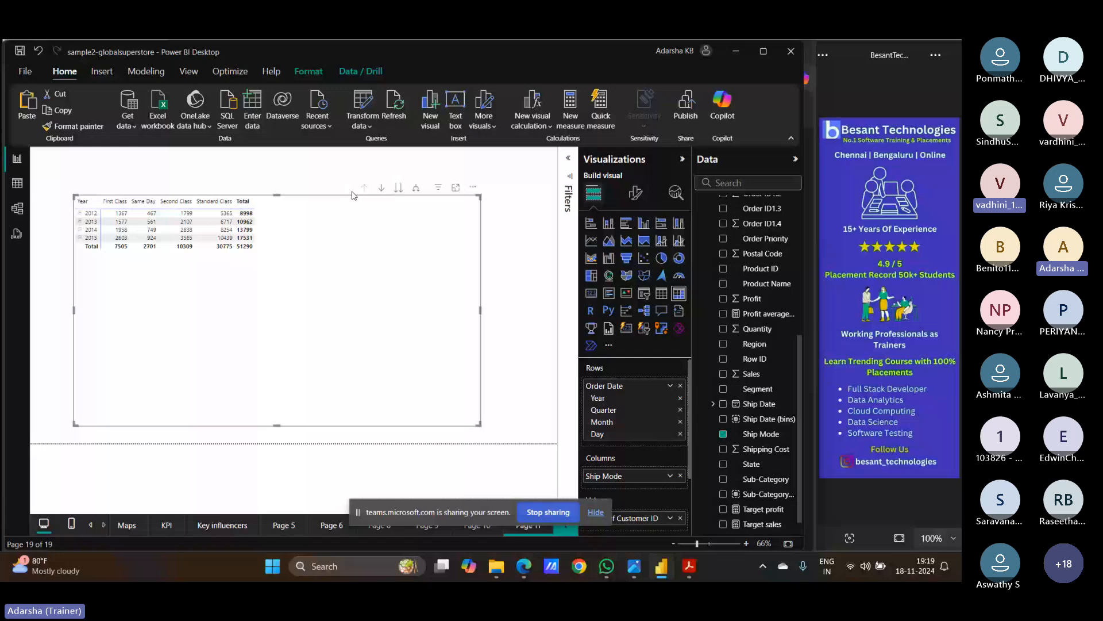
pyautogui.click(399, 189)
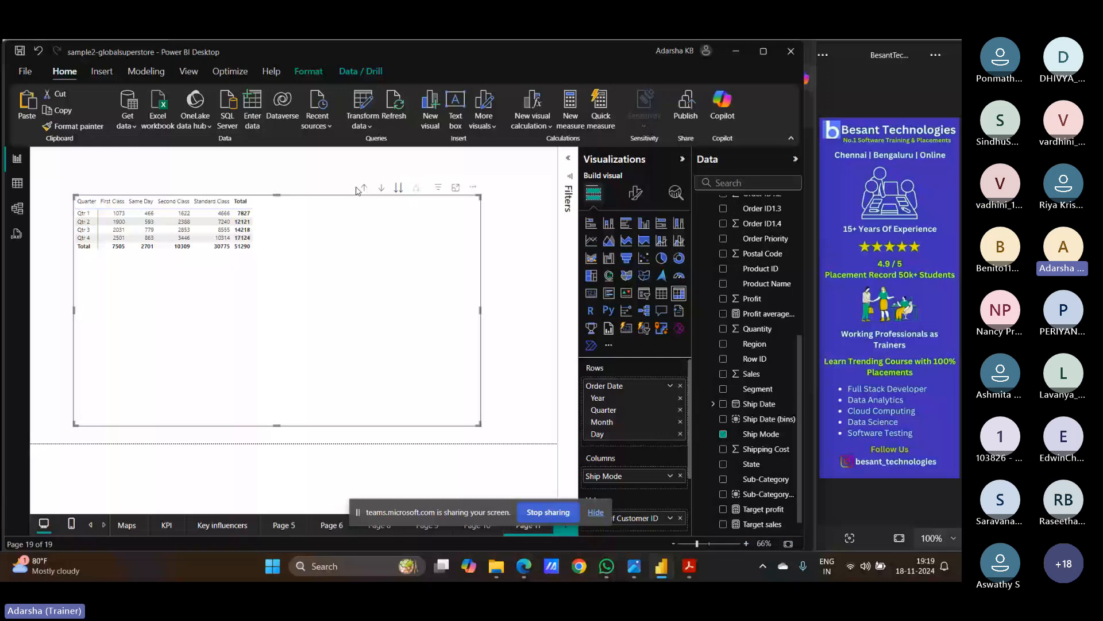
pyautogui.click(399, 188)
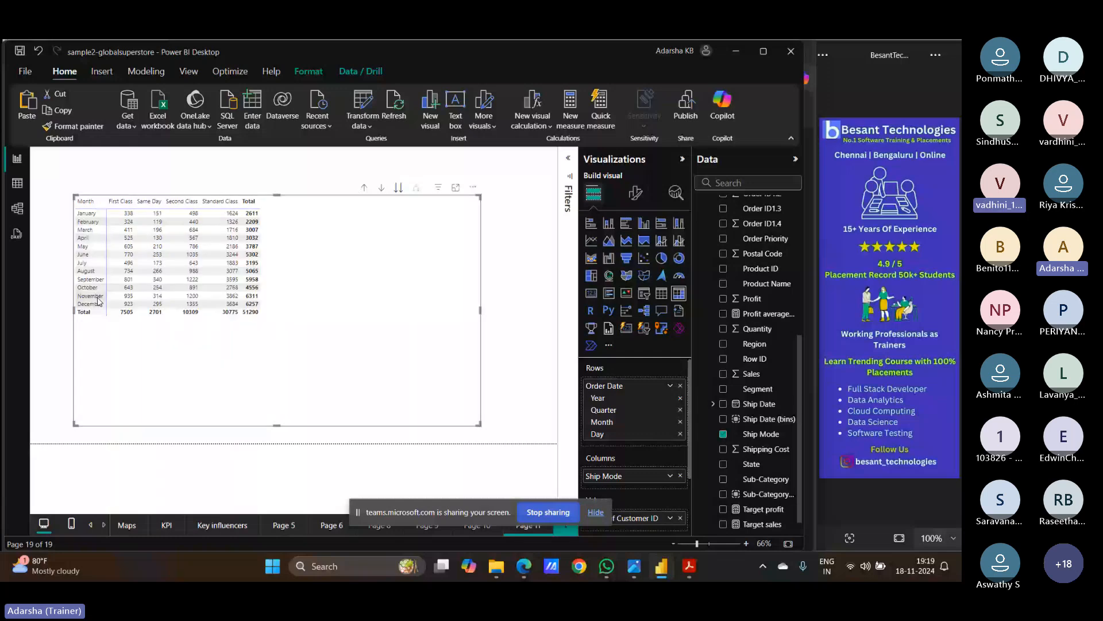
pyautogui.click(398, 188)
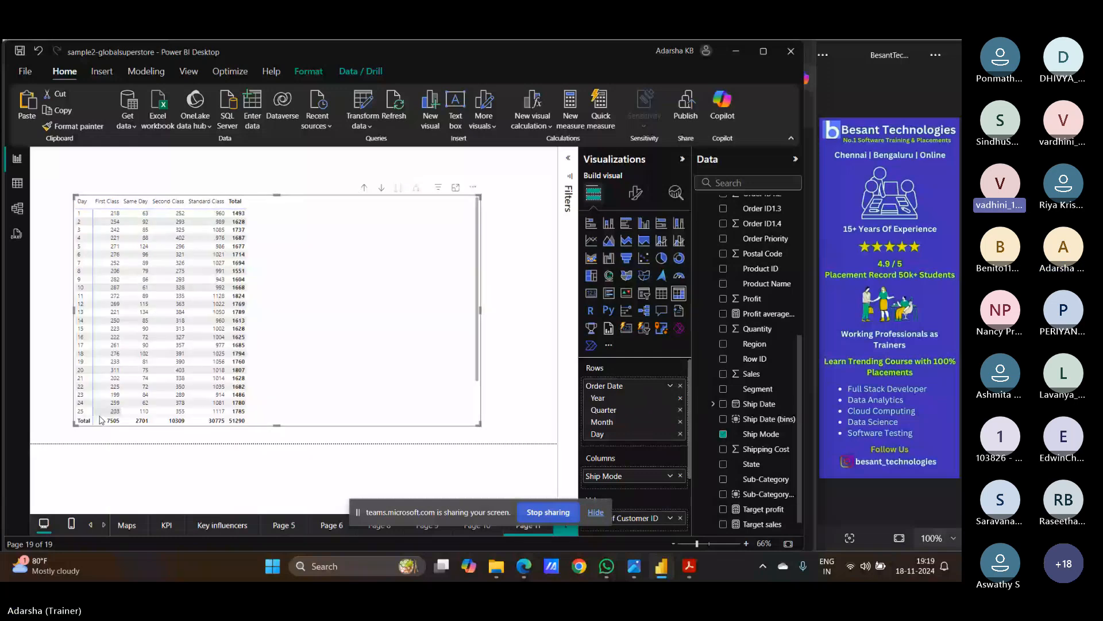
# - Drill back up to years, expand all levels, then collapse to yearly customer counts for 2012–2015
pyautogui.click(366, 188)
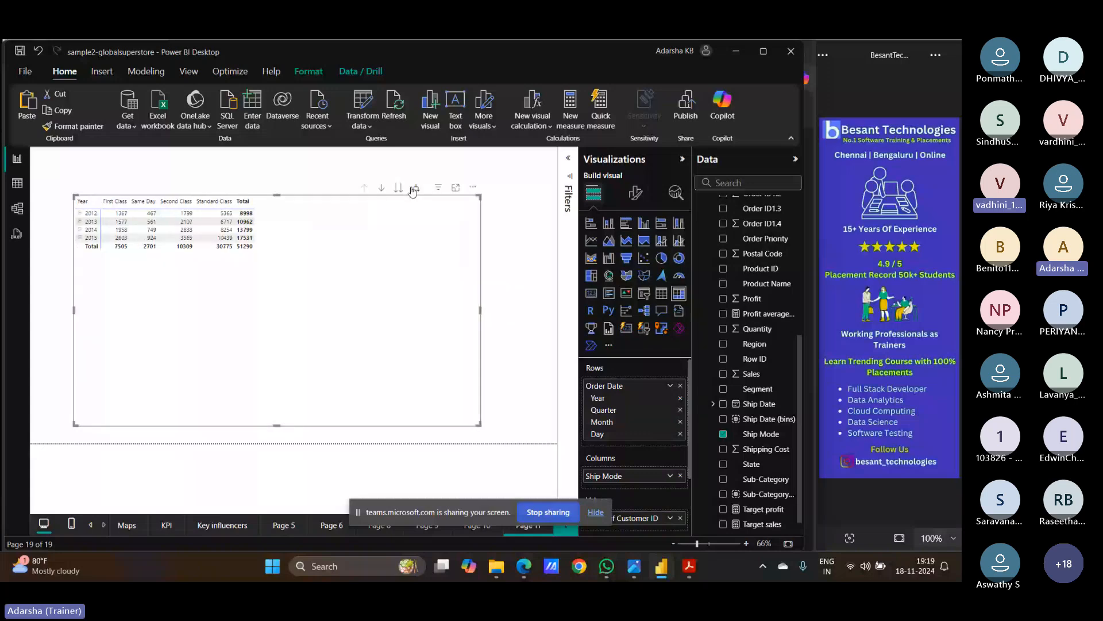
pyautogui.click(414, 189)
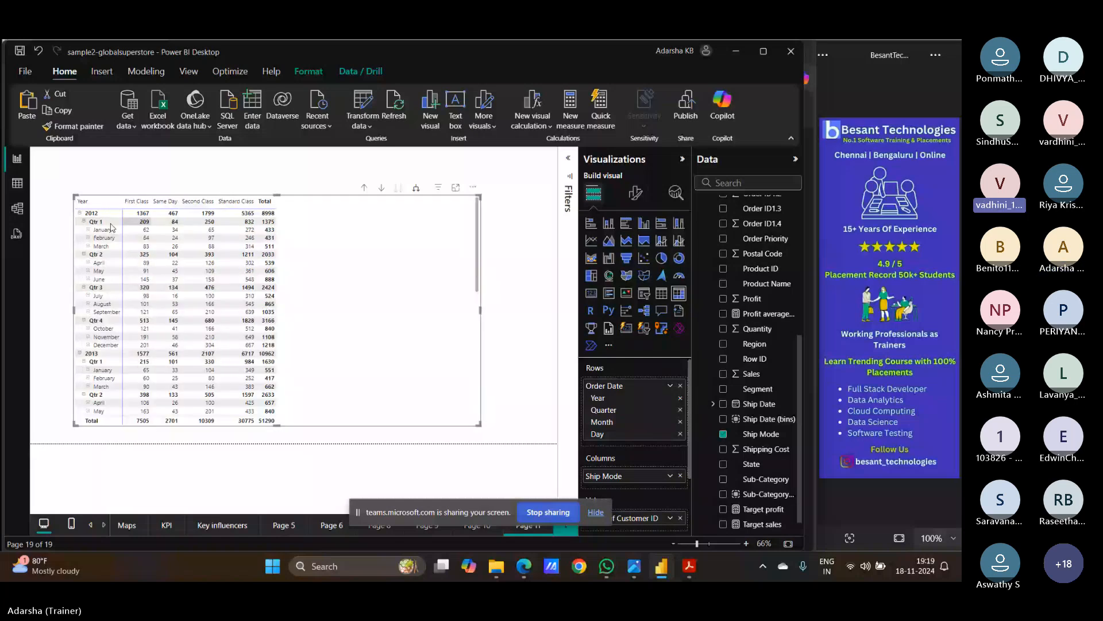
pyautogui.click(416, 192)
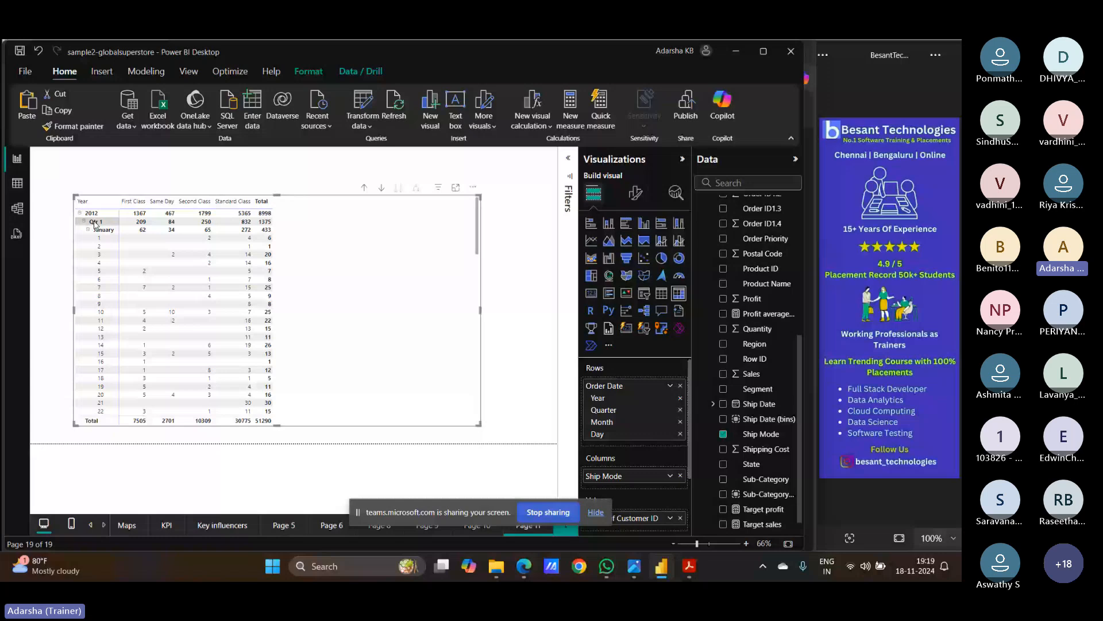
pyautogui.click(365, 191)
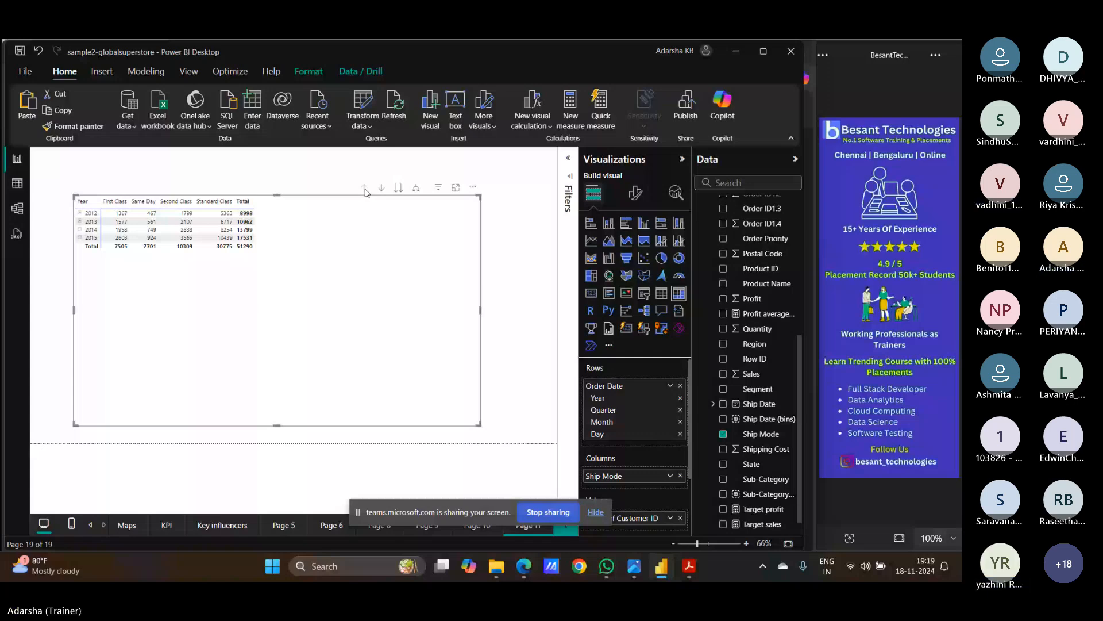
# - Change the matrix to a clustered column chart with Ship Mode as the legend
pyautogui.click(645, 226)
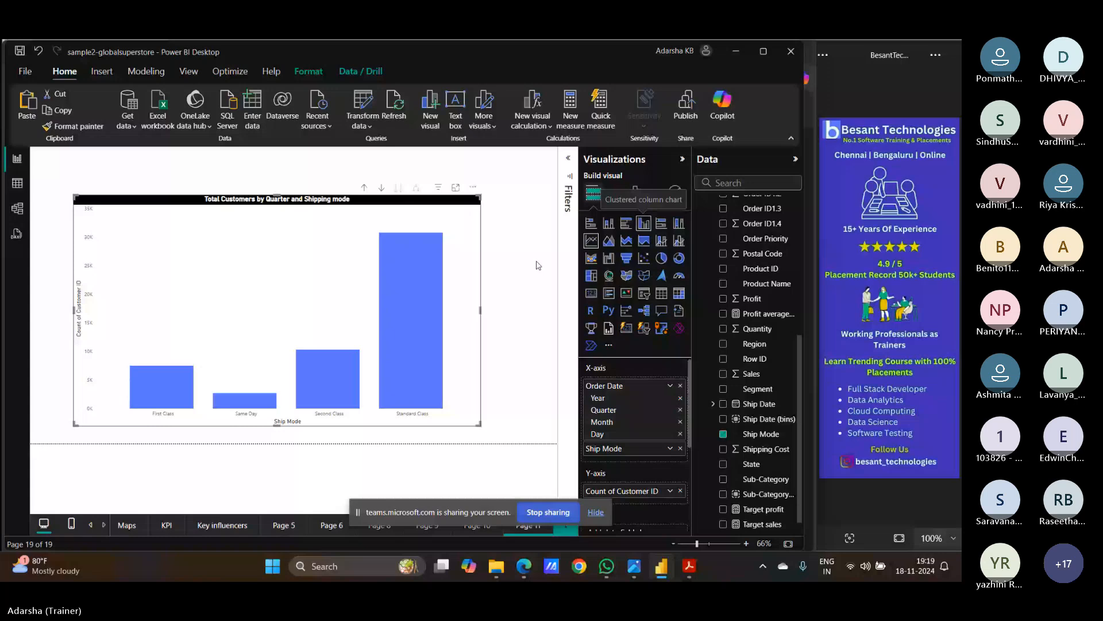
pyautogui.moveTo(416, 276)
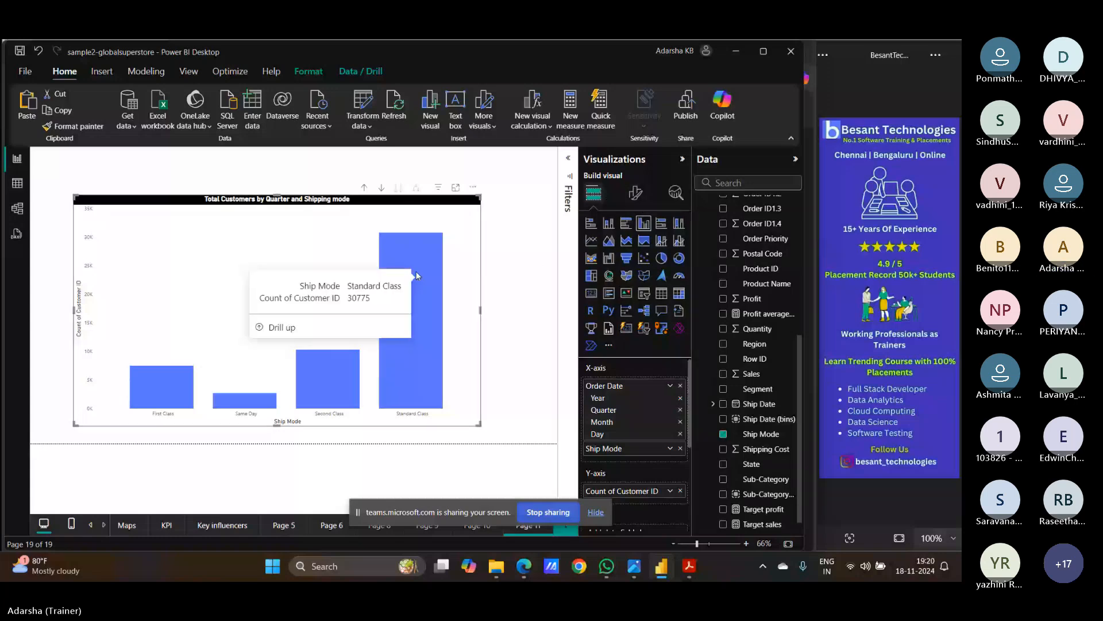
pyautogui.scroll(-2, 633, 416)
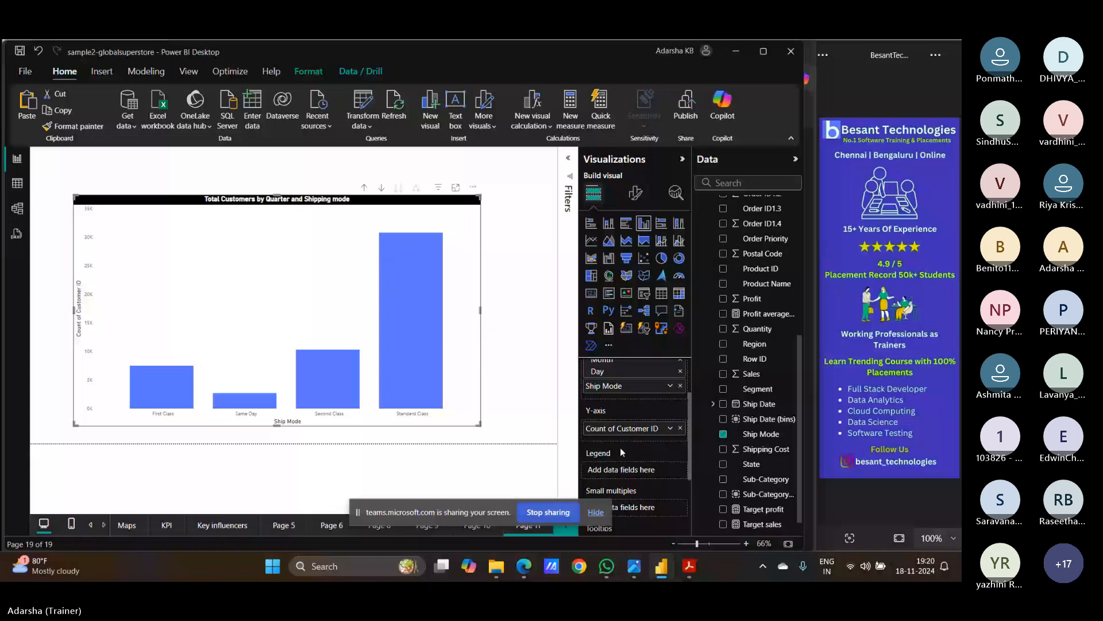
pyautogui.moveTo(604, 386); pyautogui.dragTo(627, 474)
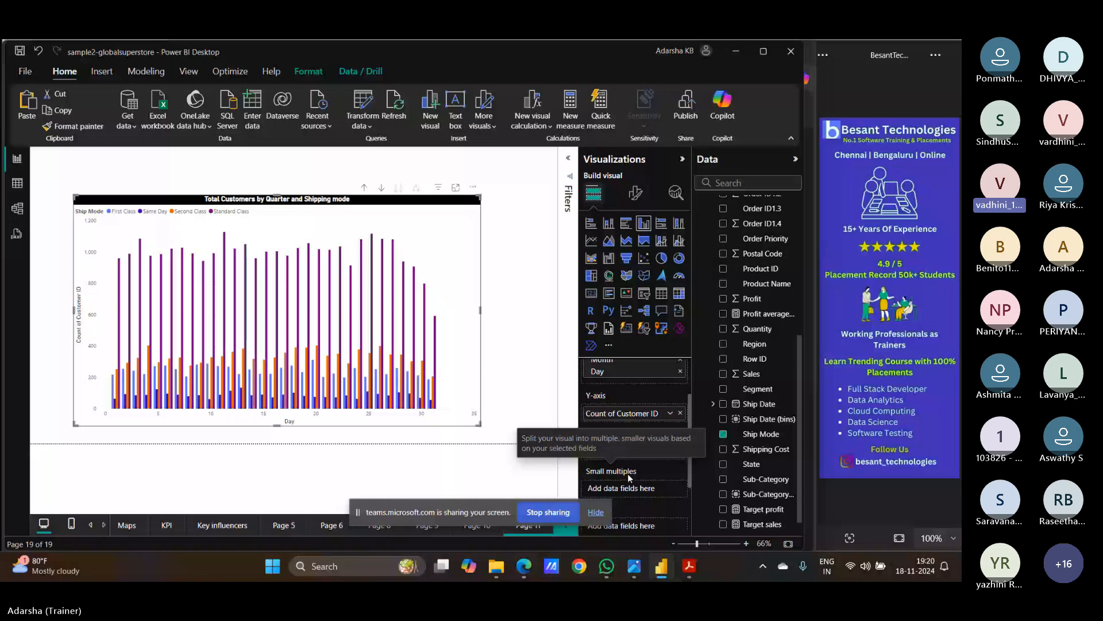
# - Drill up to yearly bars, widen the chart, and drop Ship Mode from the legend
pyautogui.click(365, 188)
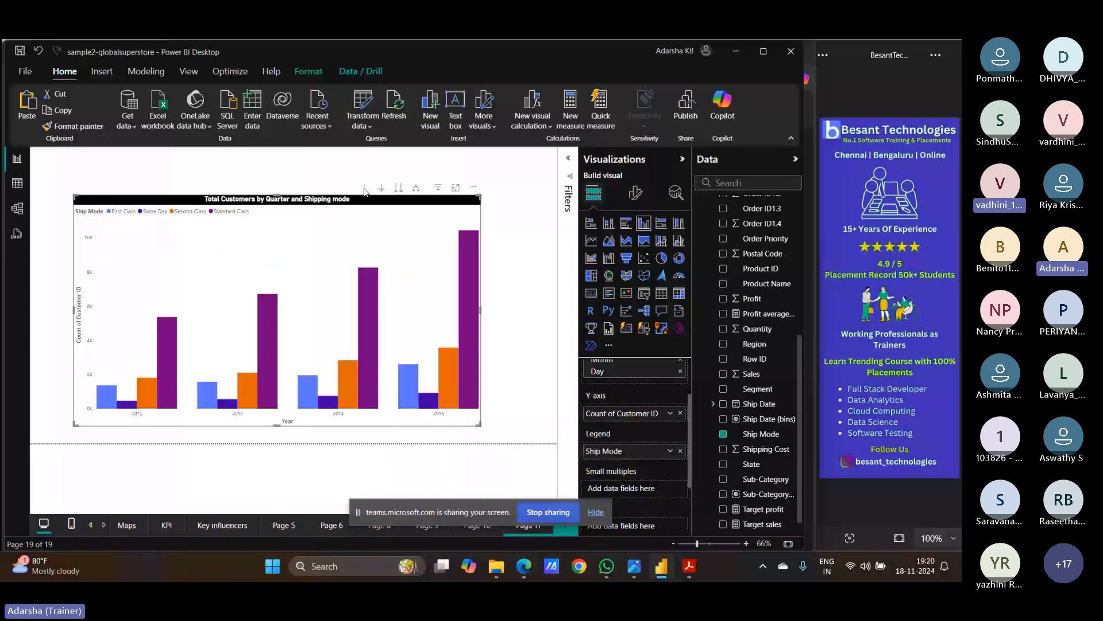
pyautogui.moveTo(480, 311); pyautogui.dragTo(537, 315)
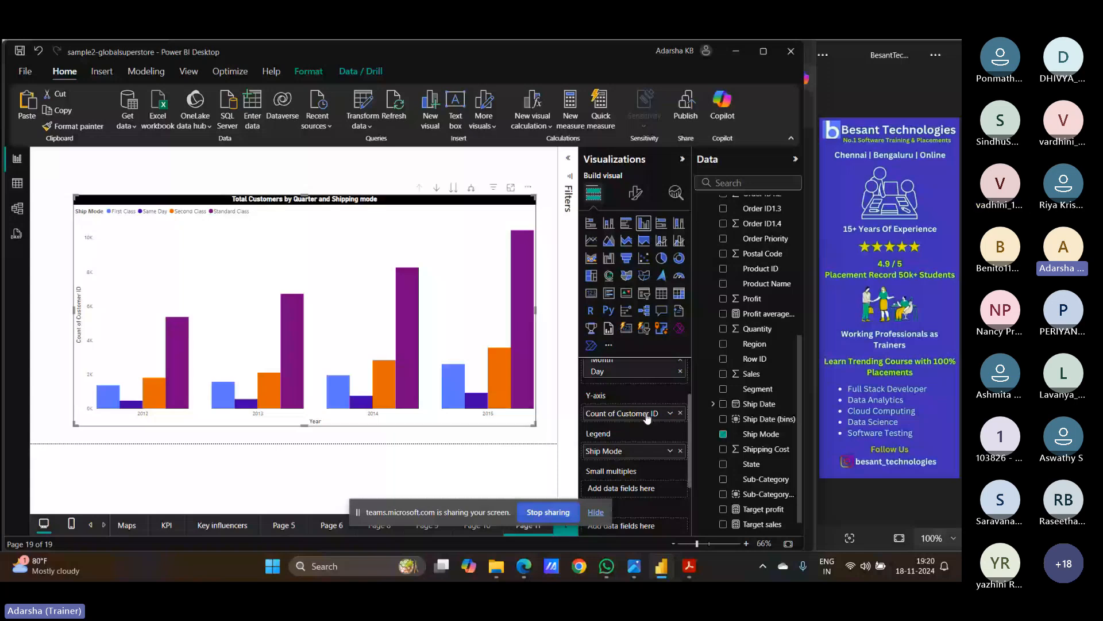
pyautogui.click(680, 451)
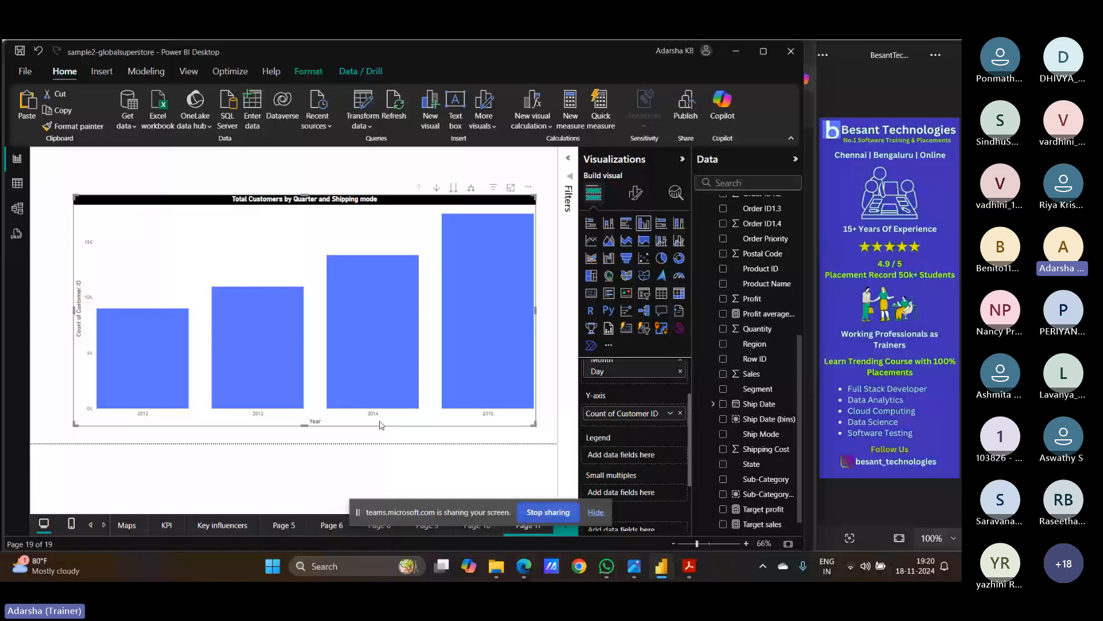
pyautogui.click(436, 189)
pyautogui.click(377, 277)
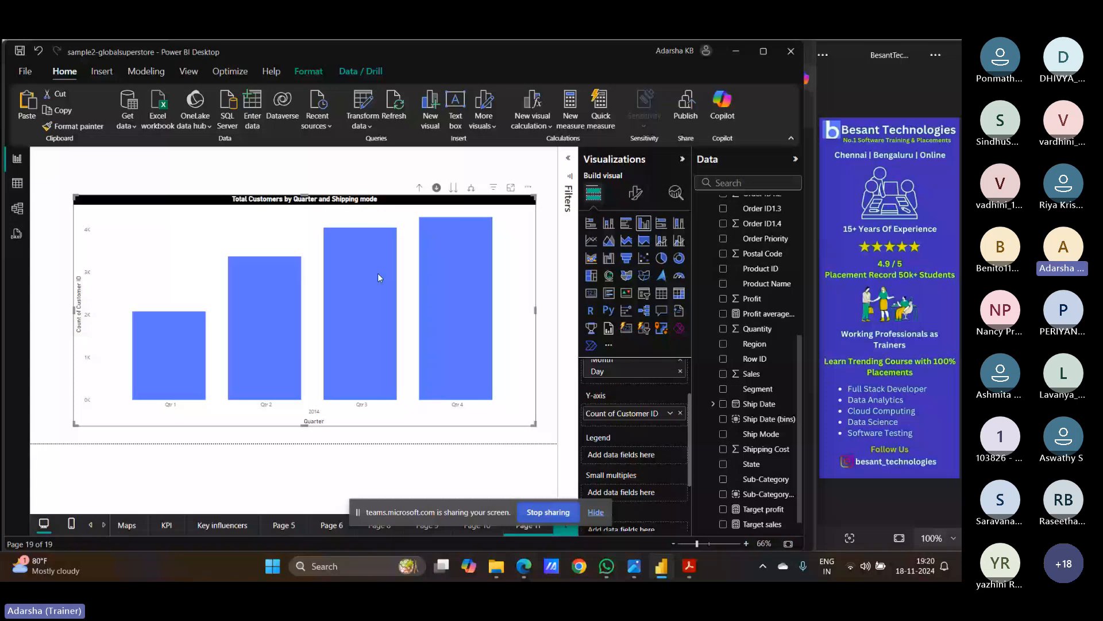
pyautogui.moveTo(362, 235)
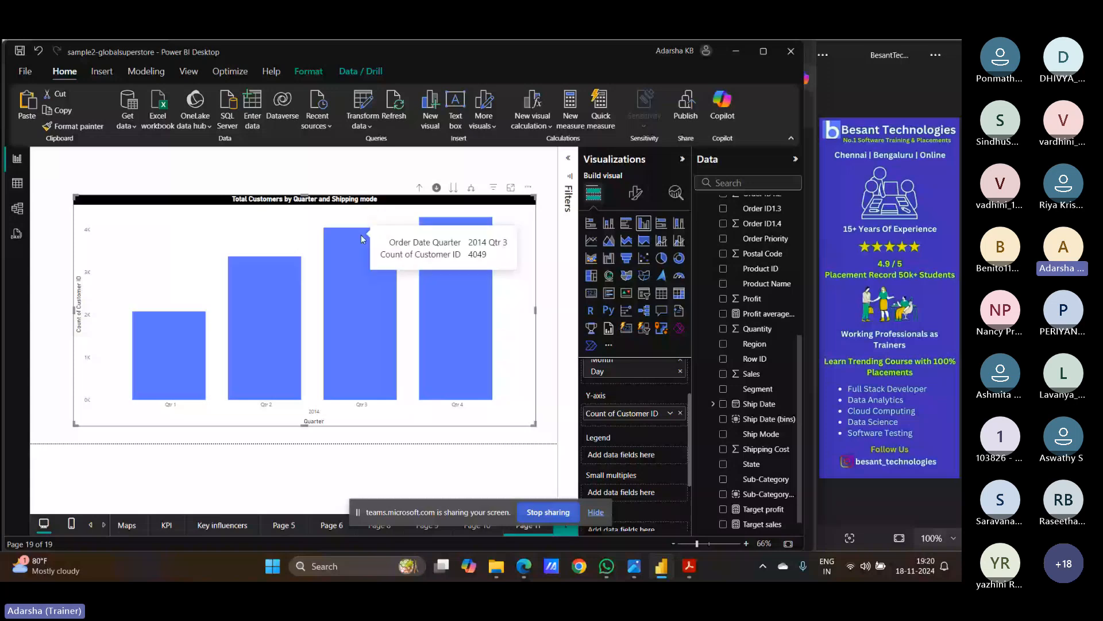
pyautogui.click(361, 238)
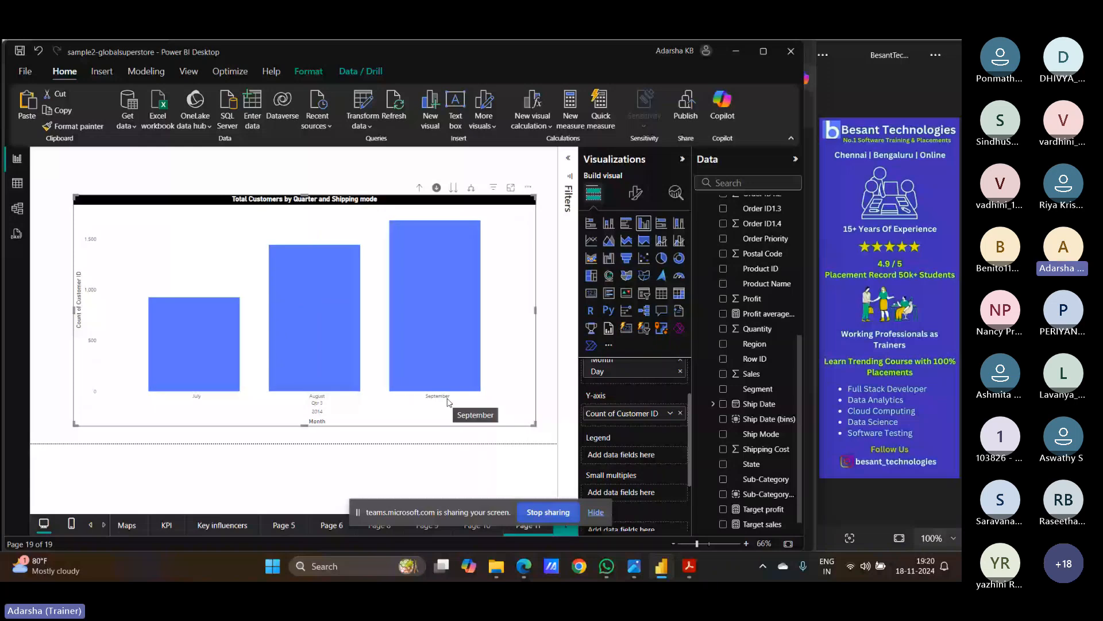
pyautogui.click(195, 307)
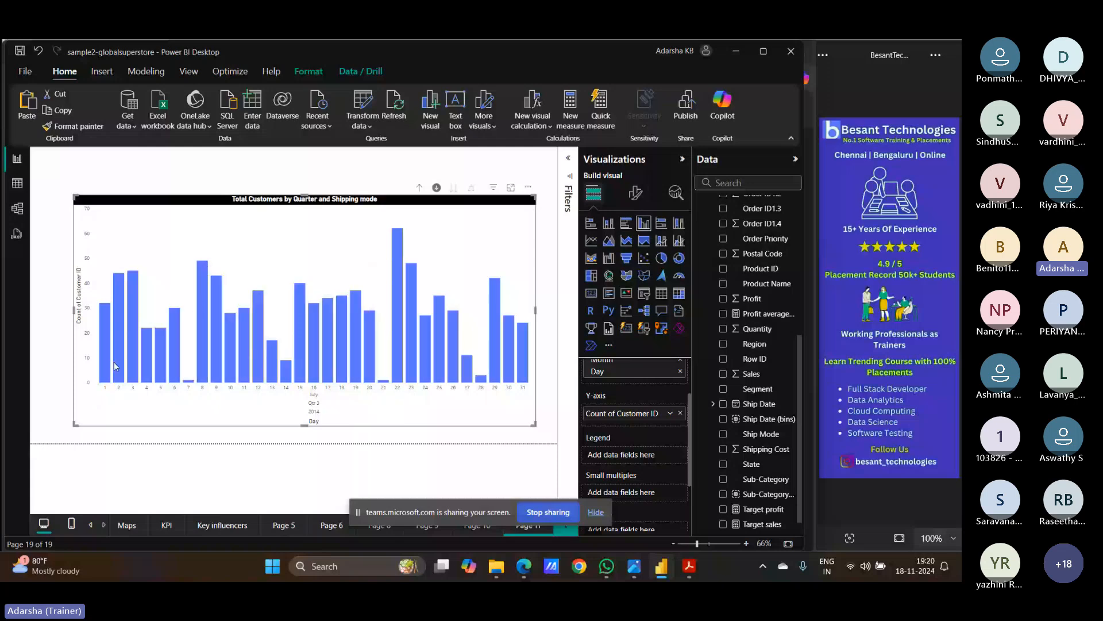
pyautogui.click(438, 188)
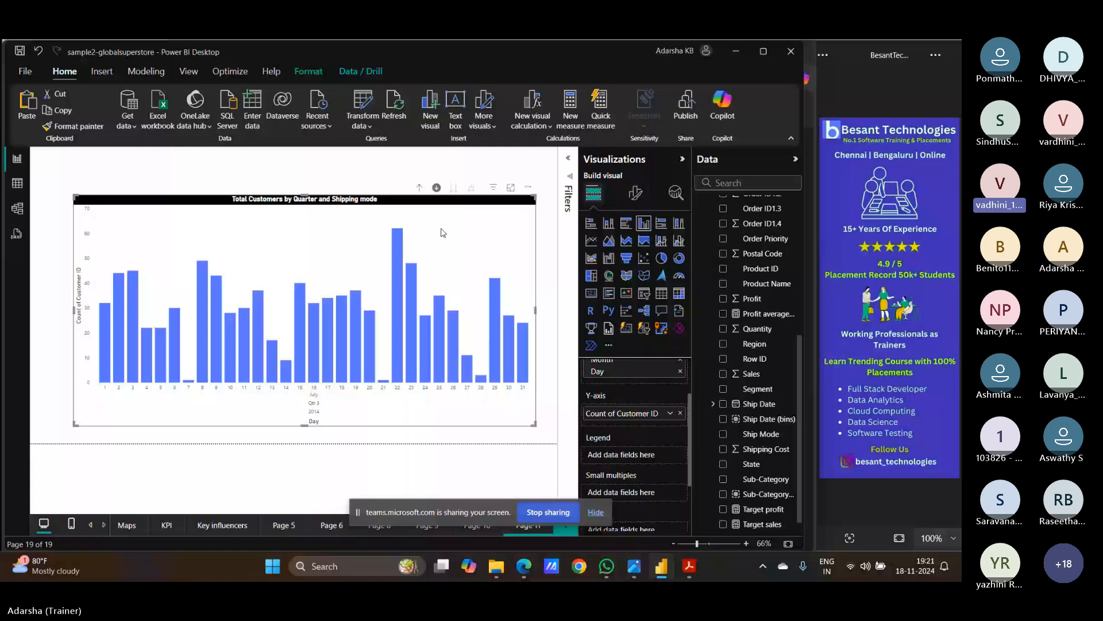
pyautogui.click(419, 188)
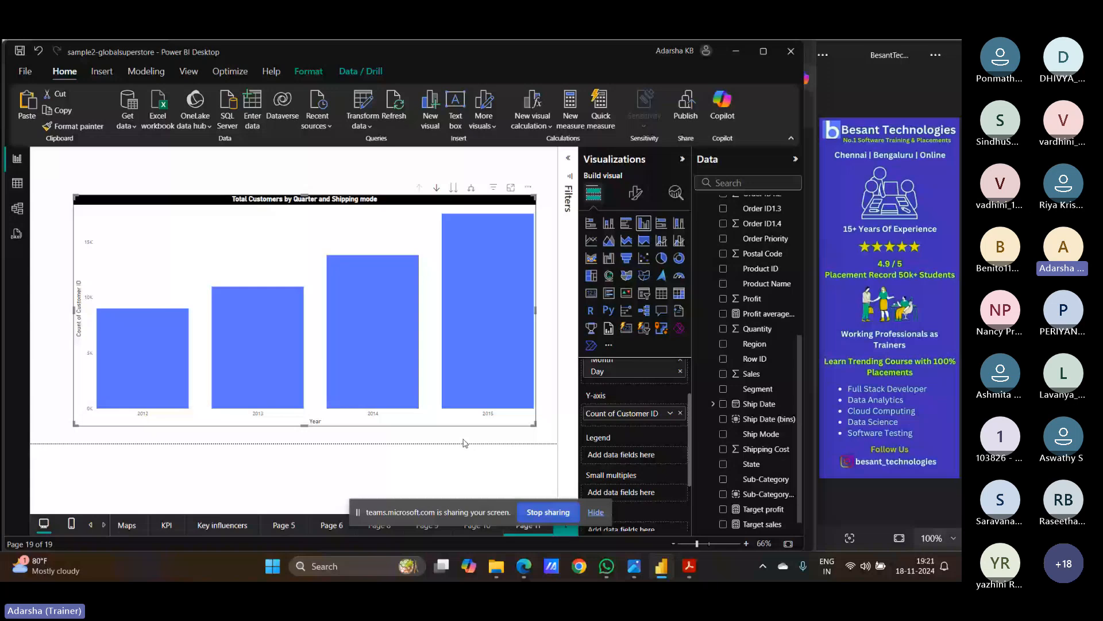
# - Switch from Power BI Desktop to the Teams meeting window in the browser
pyautogui.scroll(2, 609, 451)
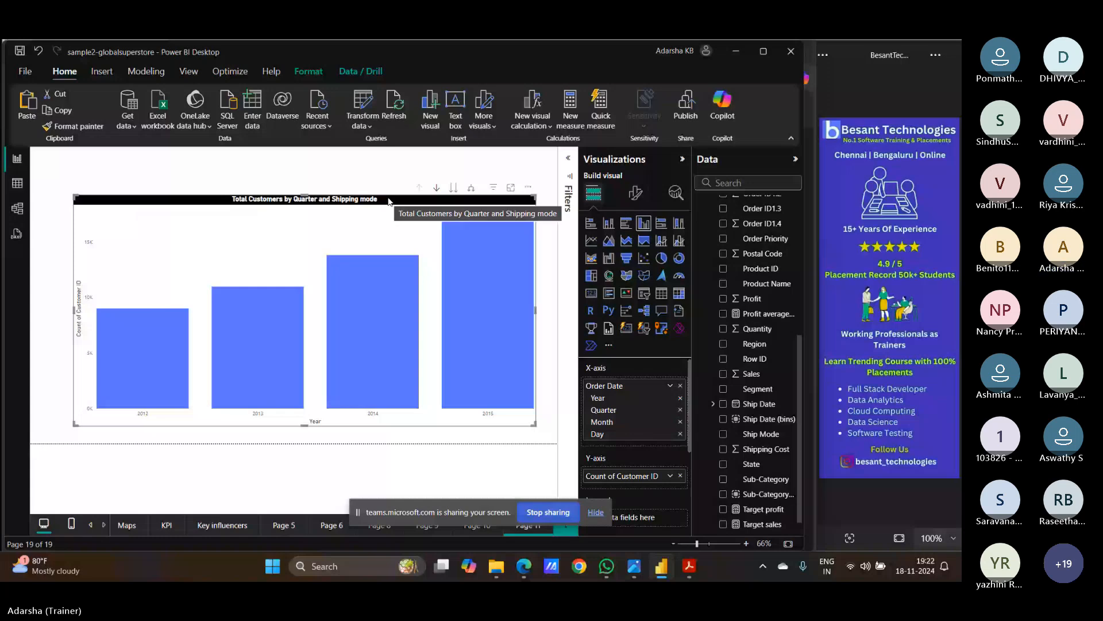
pyautogui.click(523, 566)
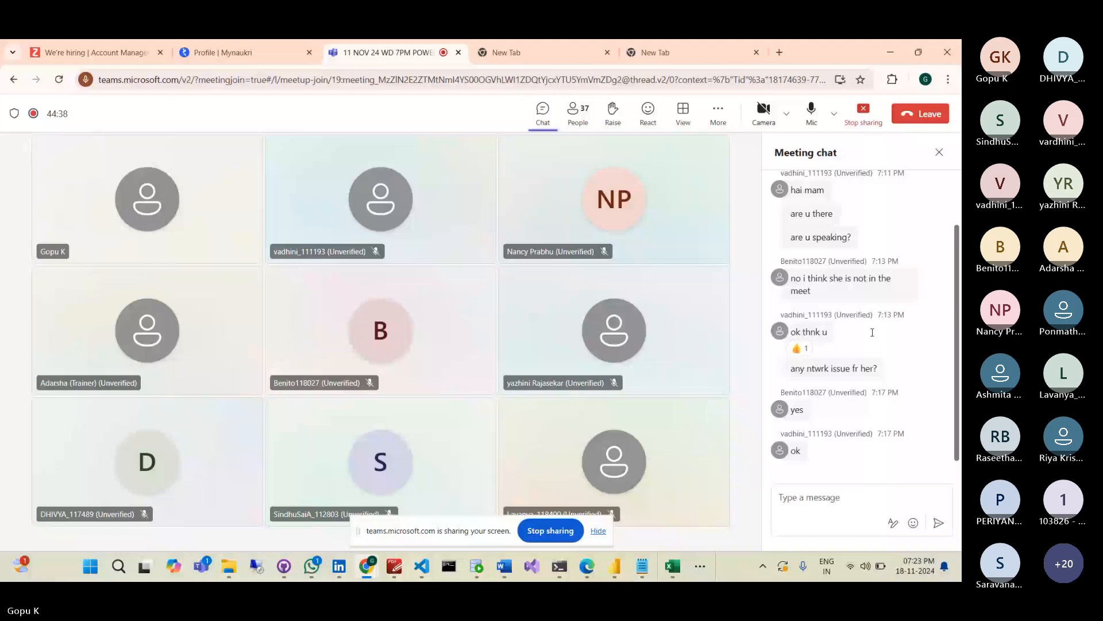
# - Toggle between Teams and Power BI Desktop with Alt+Tab, ending on the blank report
pyautogui.hotkey('alt', 'Tab')
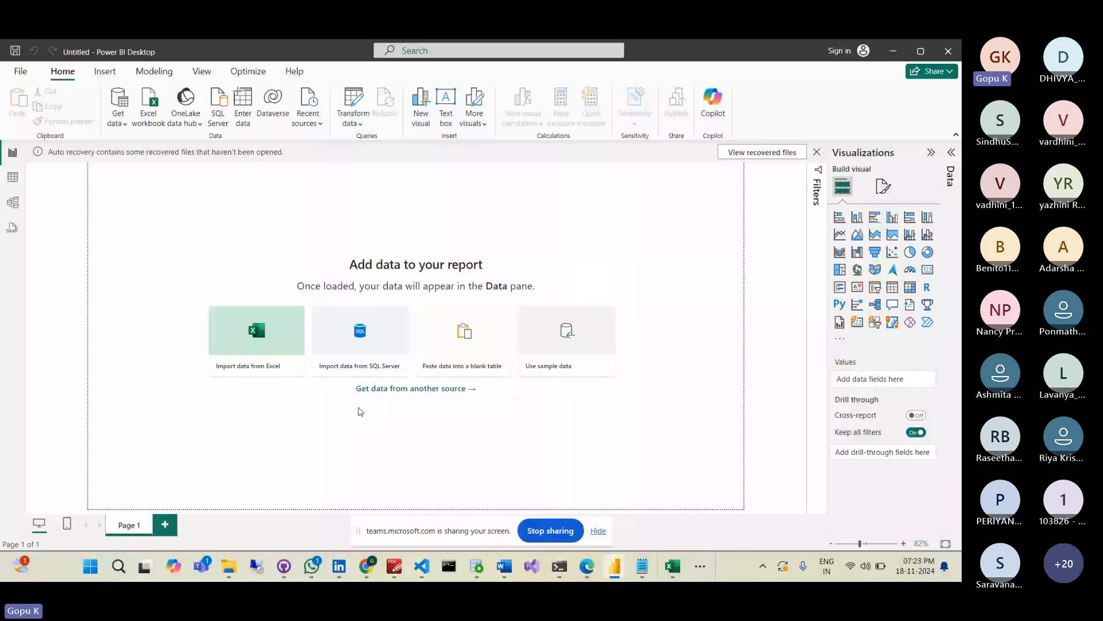
pyautogui.hotkey('alt', 'Tab')
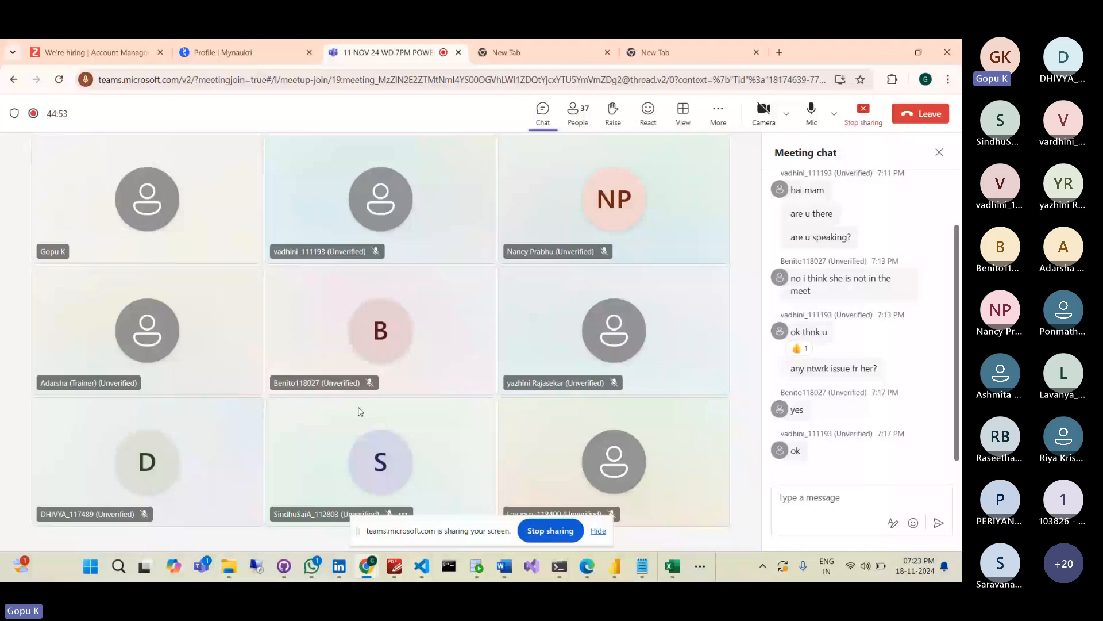
pyautogui.hotkey('alt', 'Tab')
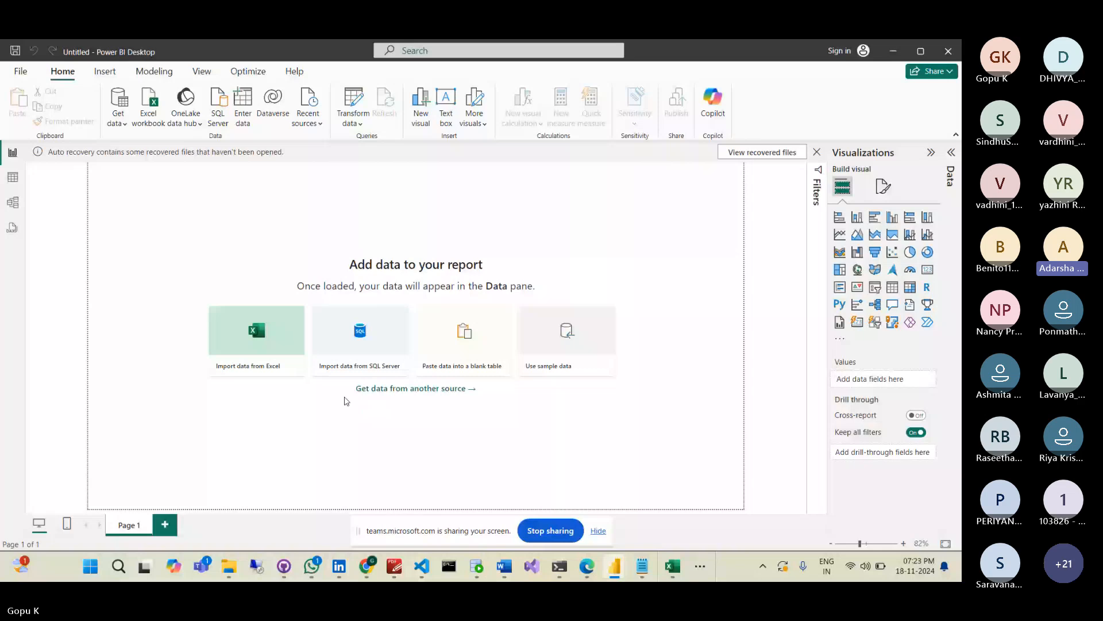
# - Import from an Excel workbook and open SalesData_Header.xlsx
pyautogui.click(126, 120)
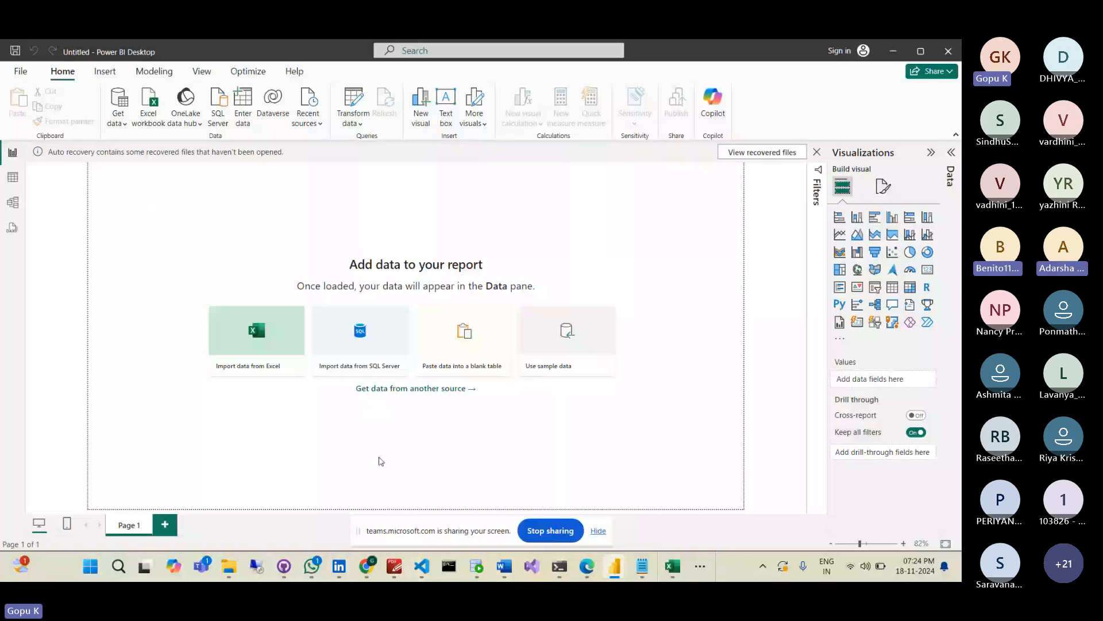
pyautogui.click(371, 569)
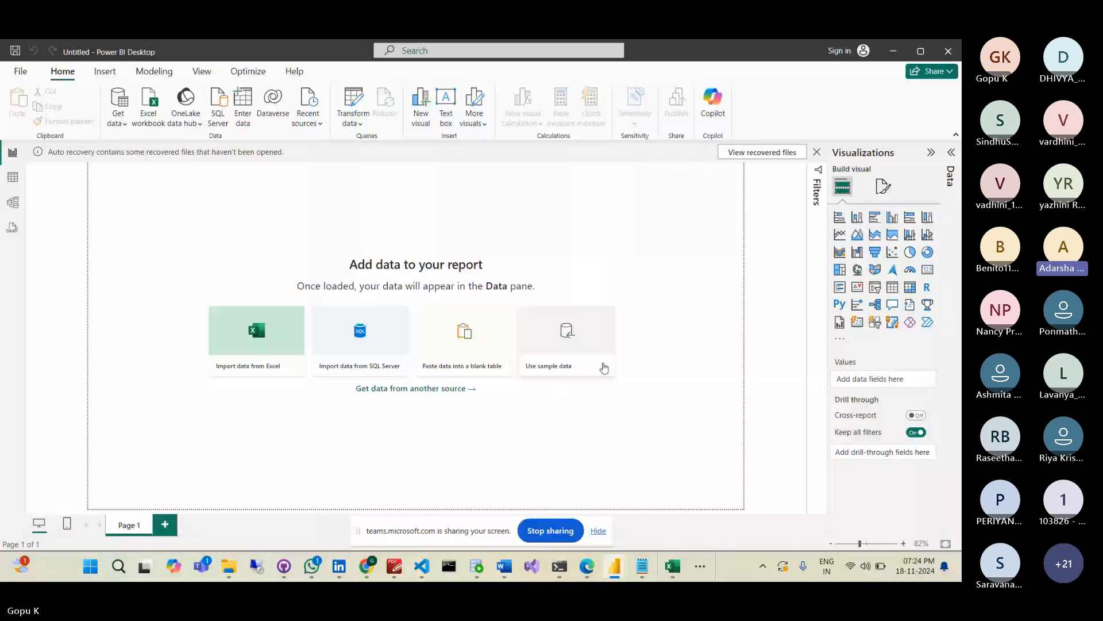
pyautogui.click(118, 123)
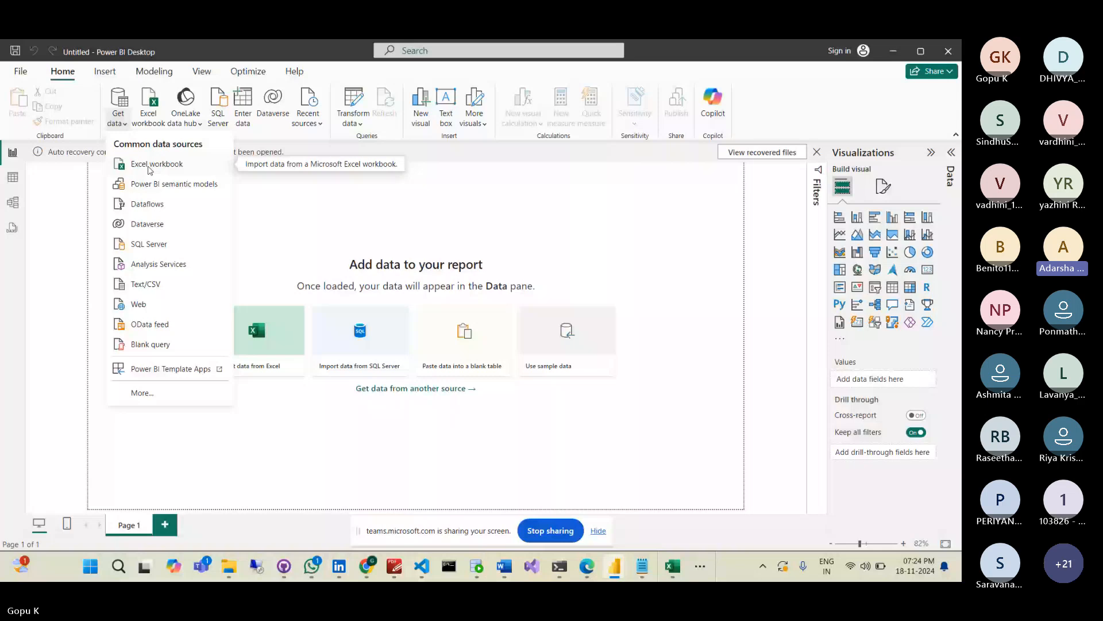
pyautogui.click(148, 166)
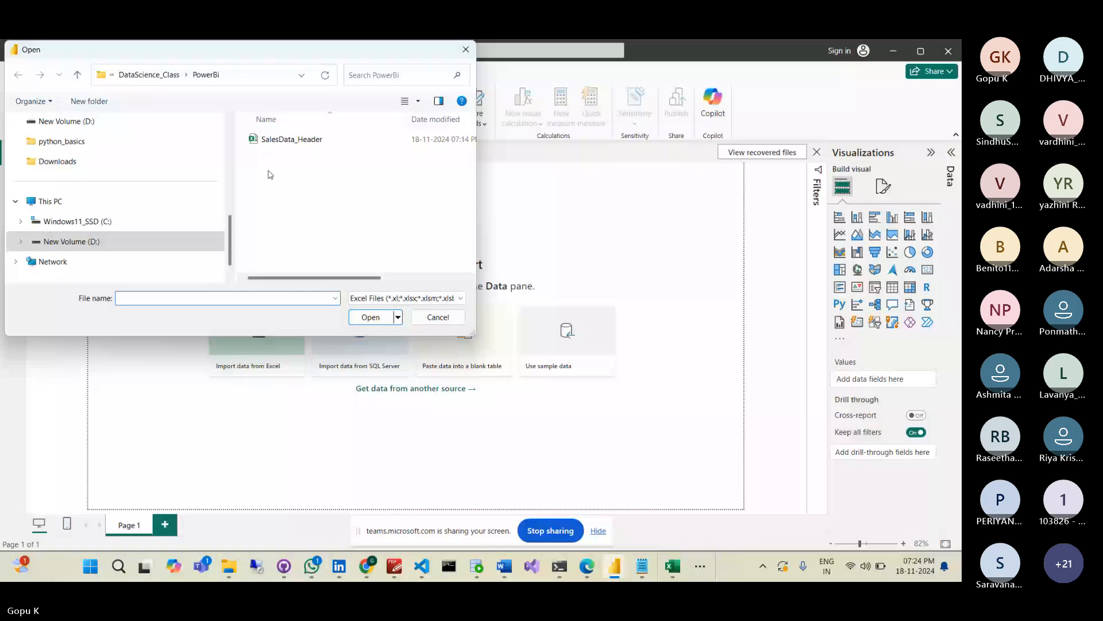
pyautogui.click(290, 139)
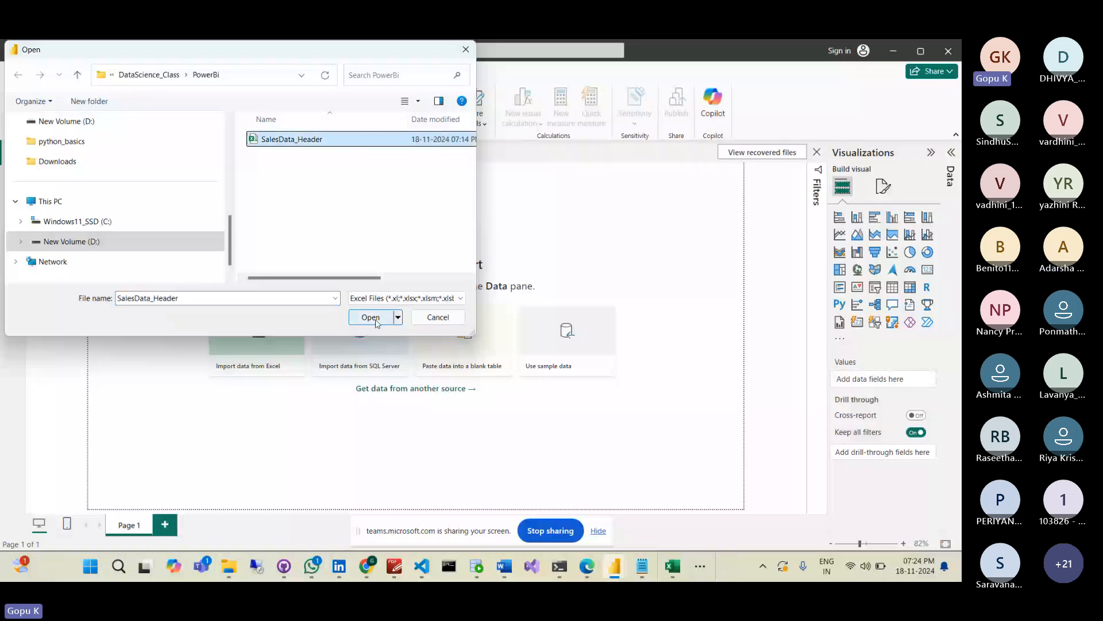
pyautogui.click(374, 318)
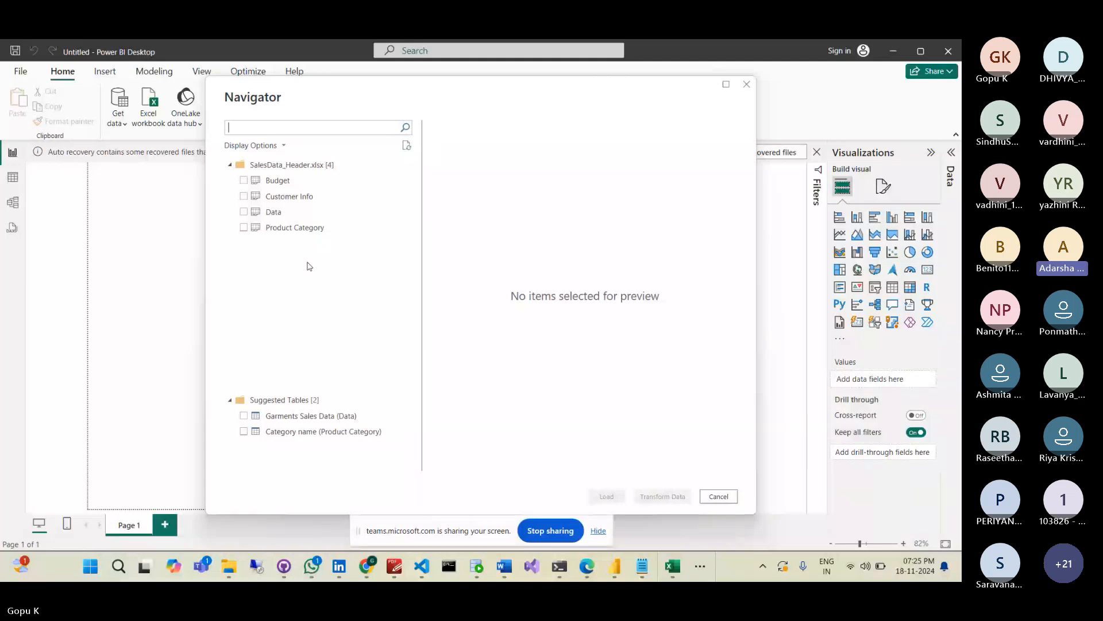
# - Select the Budget, Customer Info, Data and Product Category sheets and load them for transforming
pyautogui.click(244, 180)
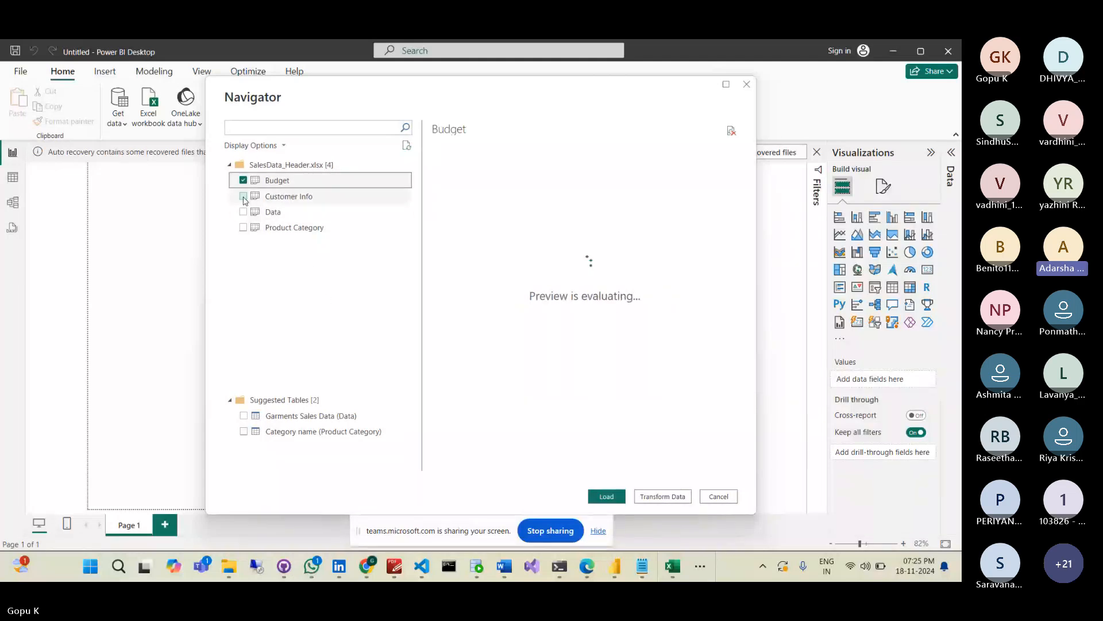
pyautogui.click(243, 196)
pyautogui.click(245, 214)
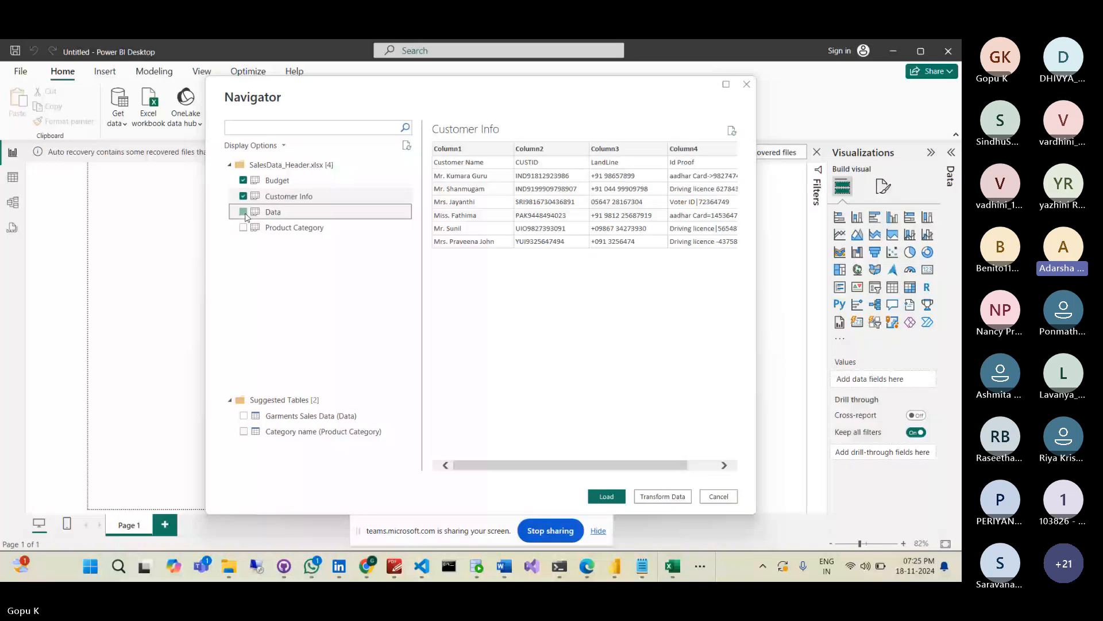
pyautogui.click(243, 227)
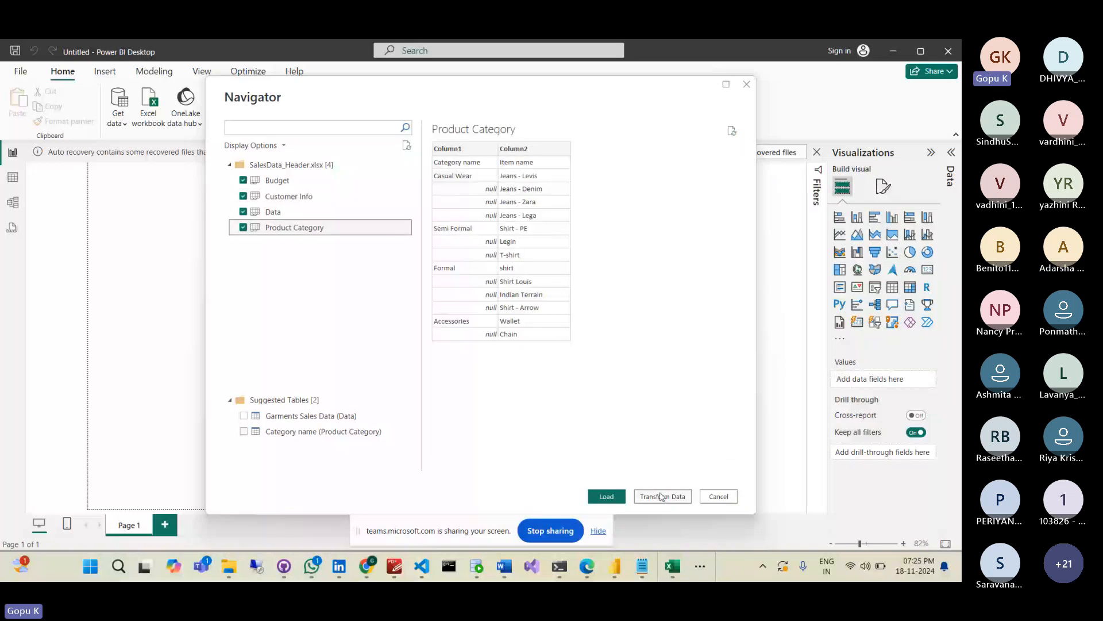
pyautogui.click(606, 496)
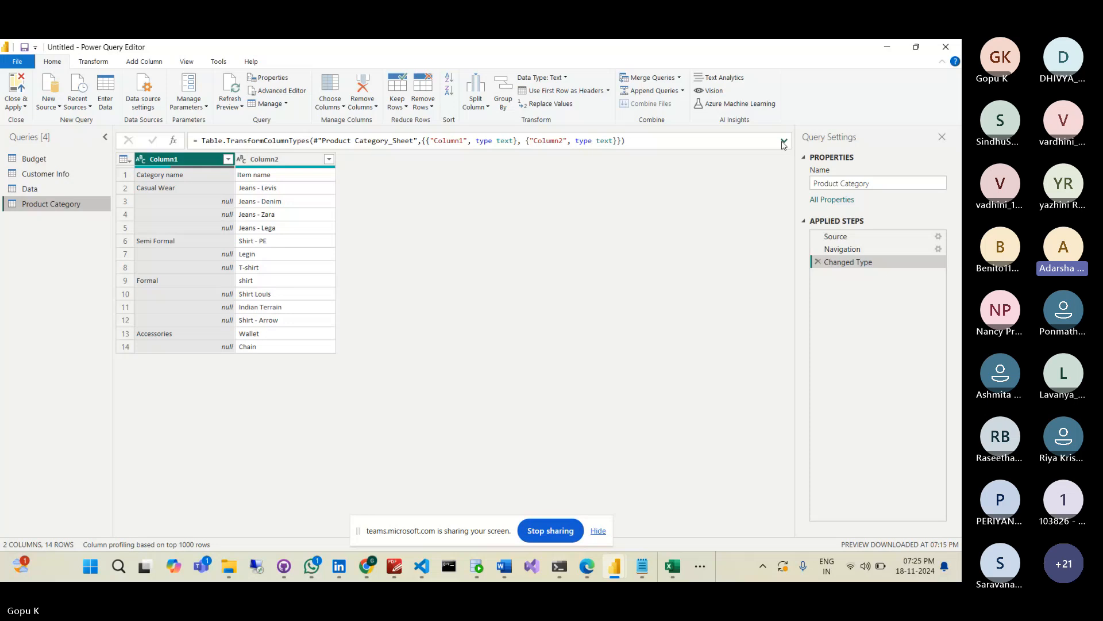
# - Expand the formula bar and inspect the first-row values and Column1 filter options
pyautogui.click(784, 142)
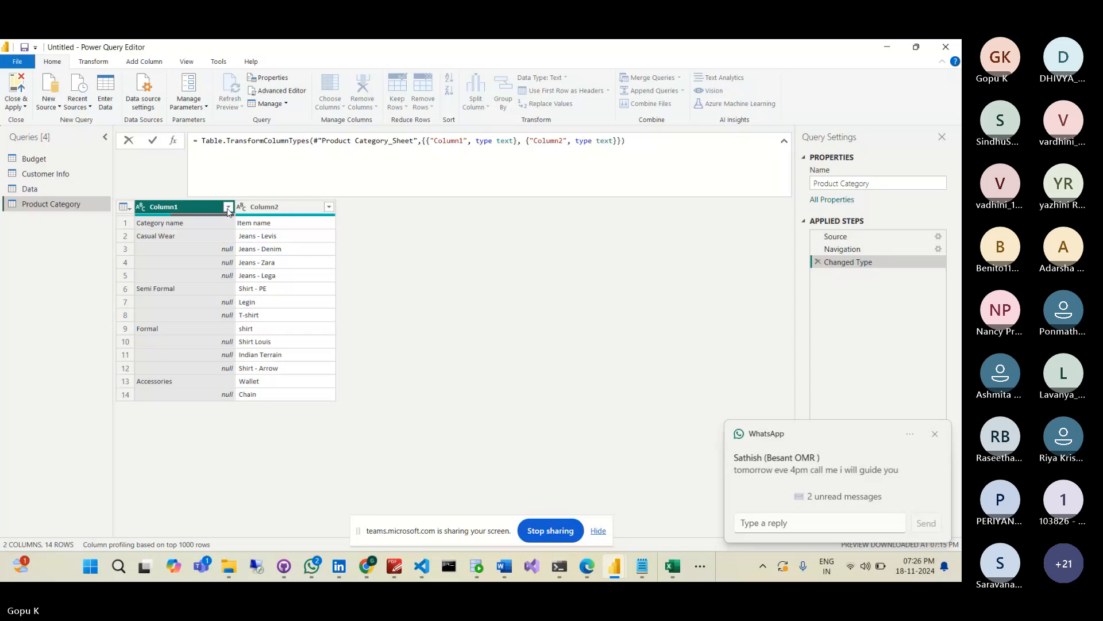
pyautogui.click(208, 226)
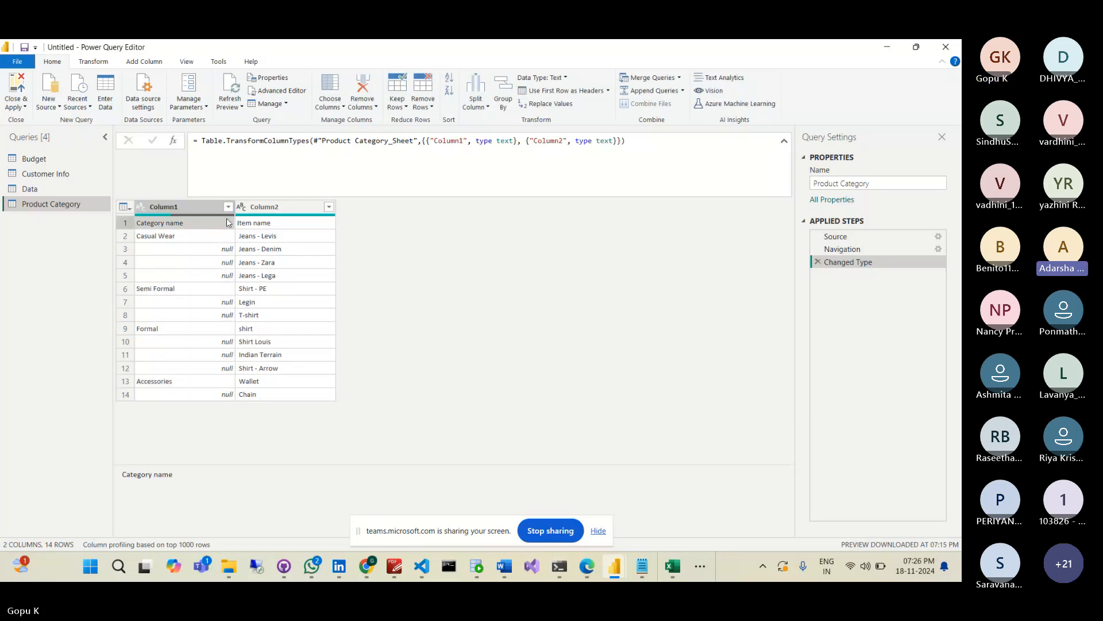
pyautogui.rightClick(227, 223)
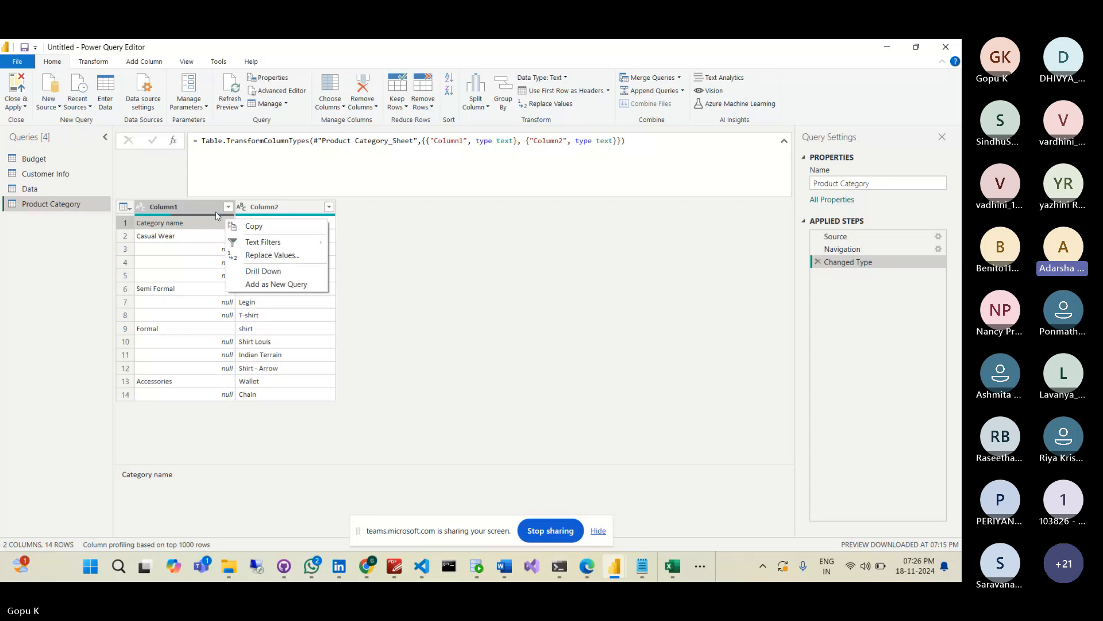
pyautogui.click(228, 206)
pyautogui.click(228, 207)
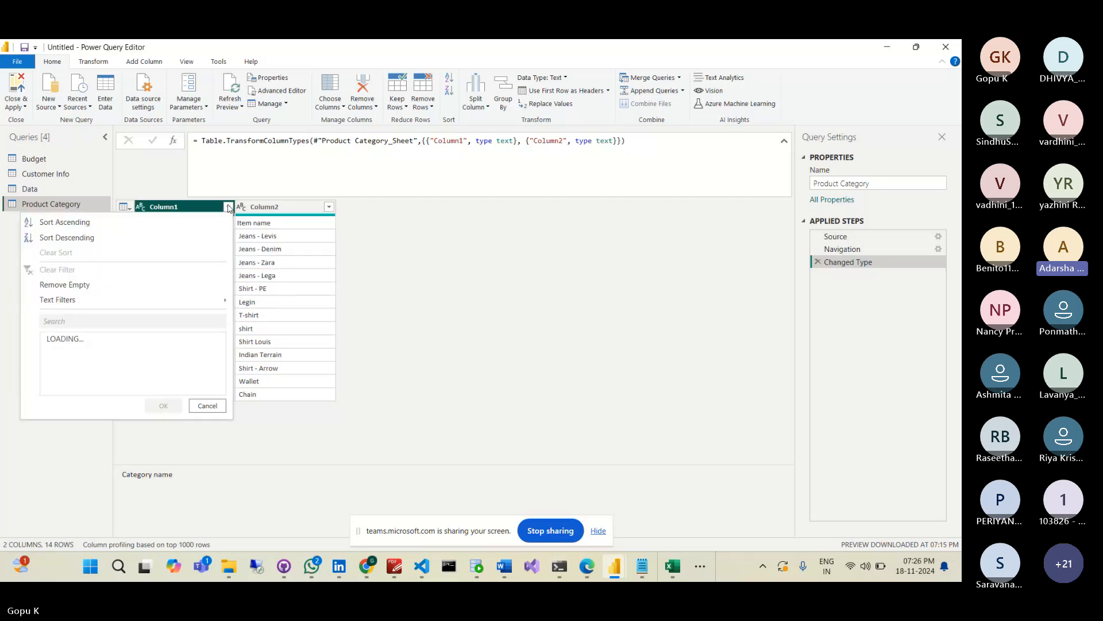
pyautogui.click(228, 207)
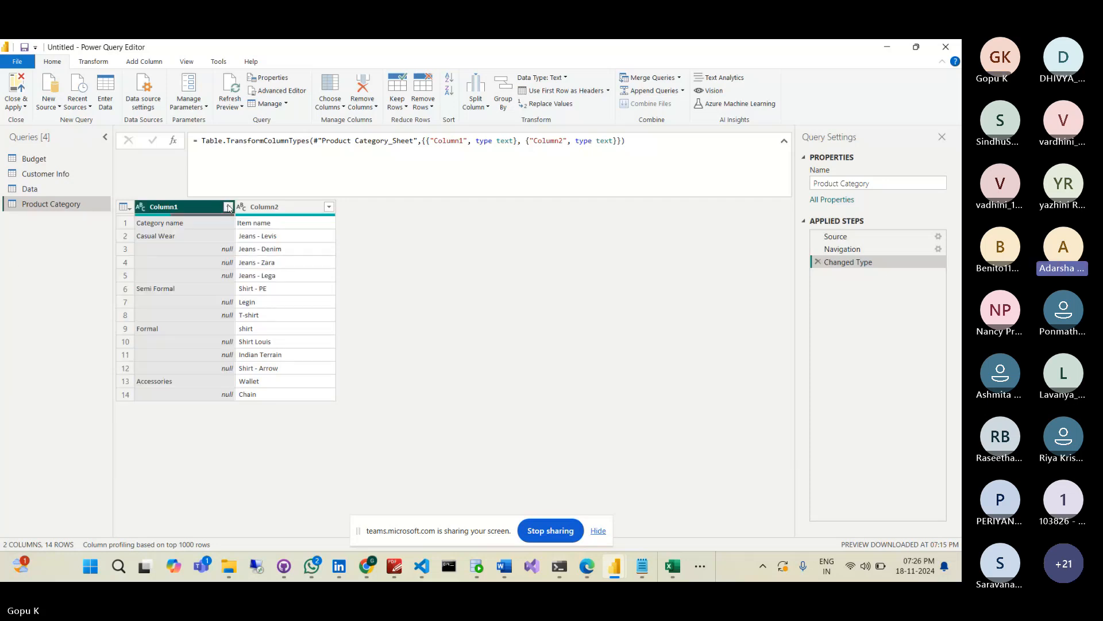
pyautogui.click(228, 207)
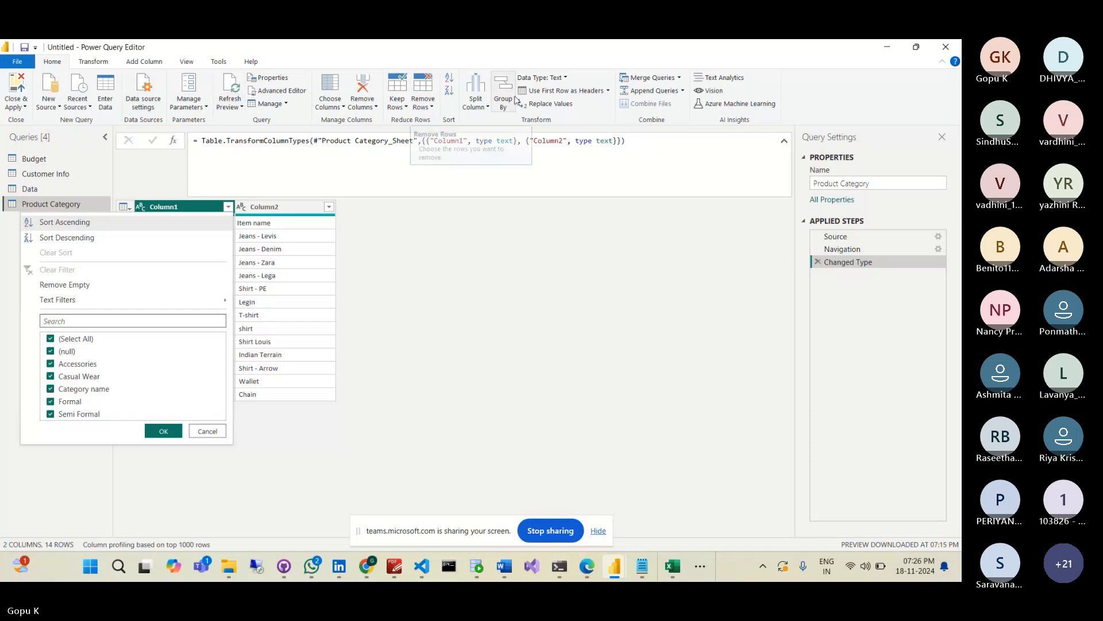
# - Promote the first row to headers and apply the Category name filter
pyautogui.click(553, 92)
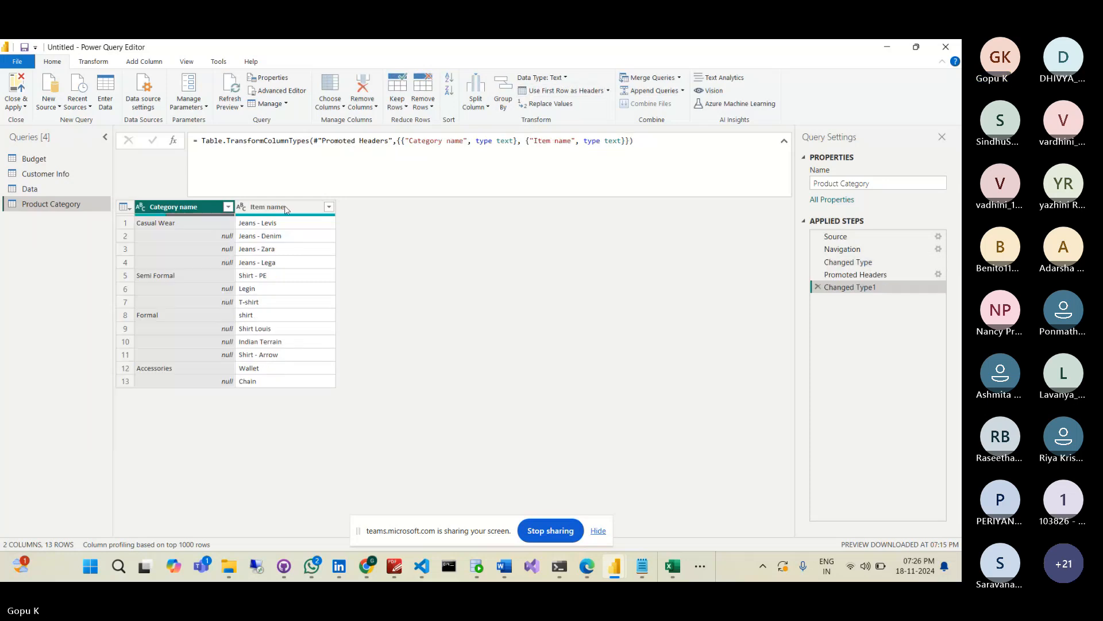
pyautogui.click(228, 208)
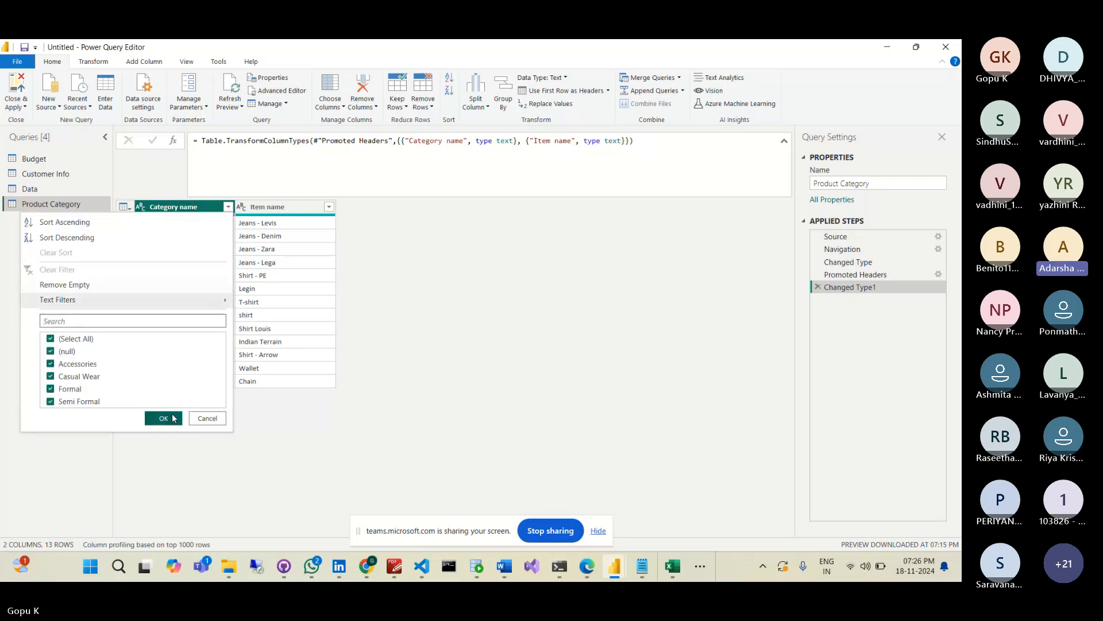
pyautogui.click(173, 417)
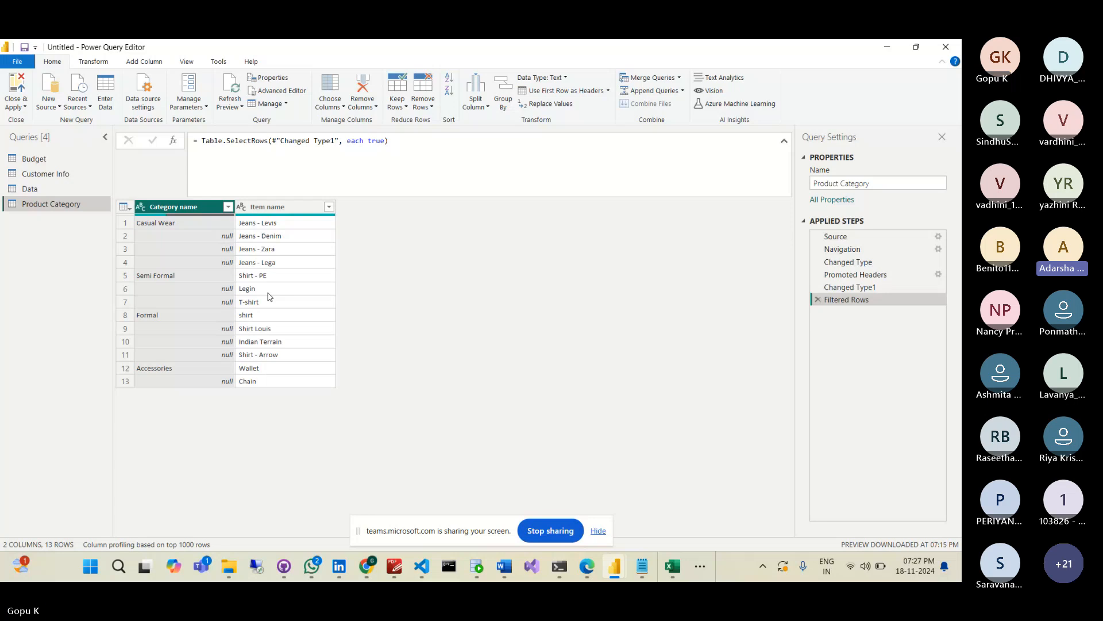
pyautogui.click(220, 236)
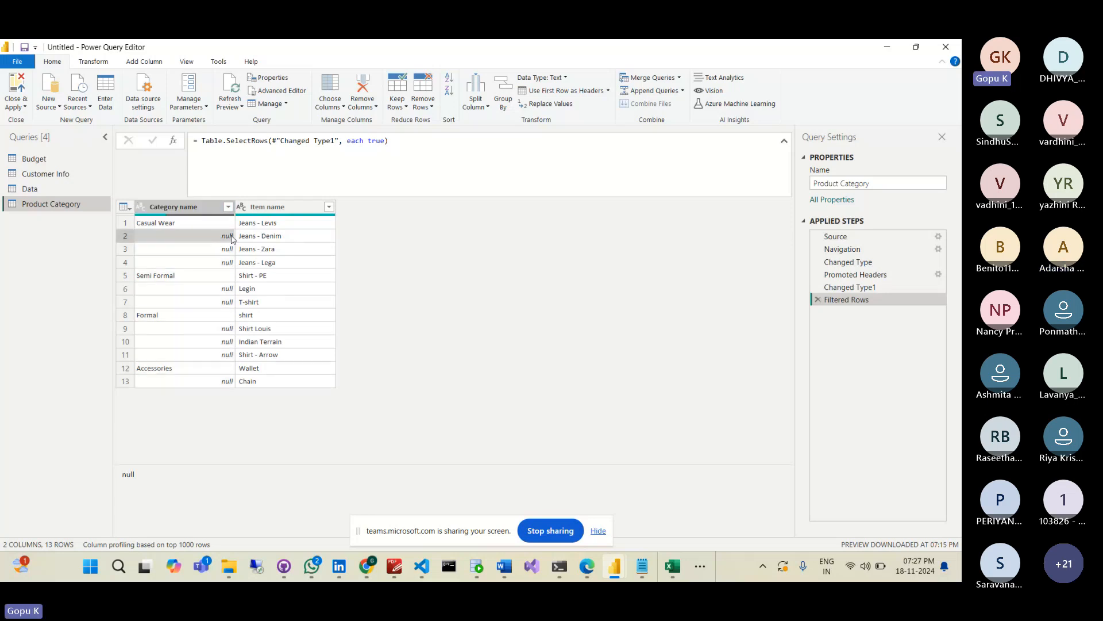
pyautogui.click(203, 220)
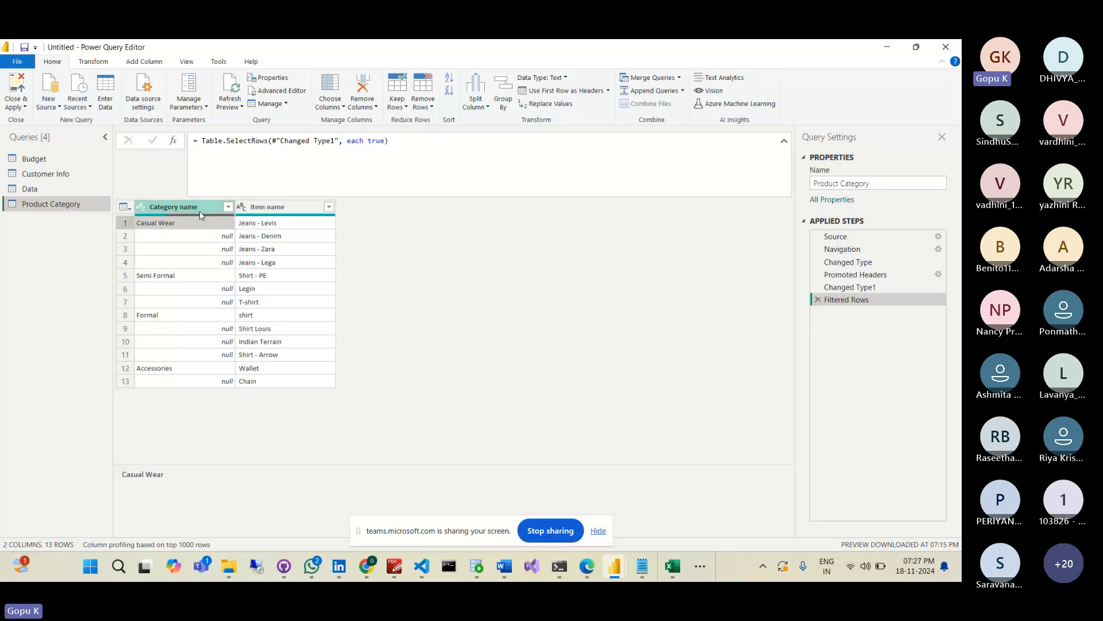
# - Fill the Category name column down to replace the nulls with each item's category
pyautogui.rightClick(199, 212)
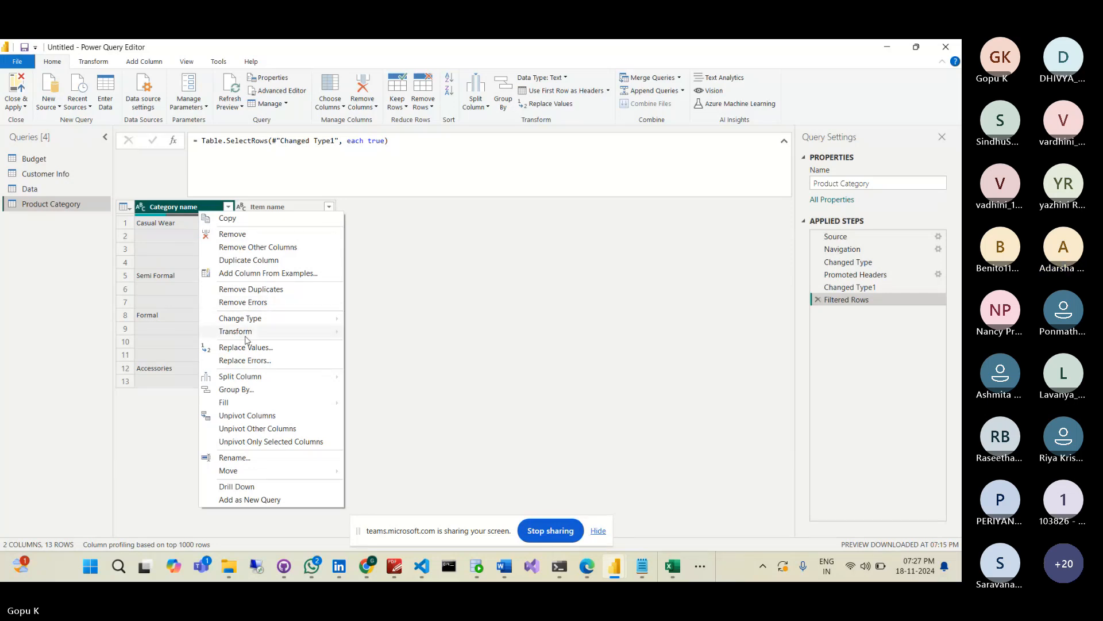
pyautogui.moveTo(308, 402)
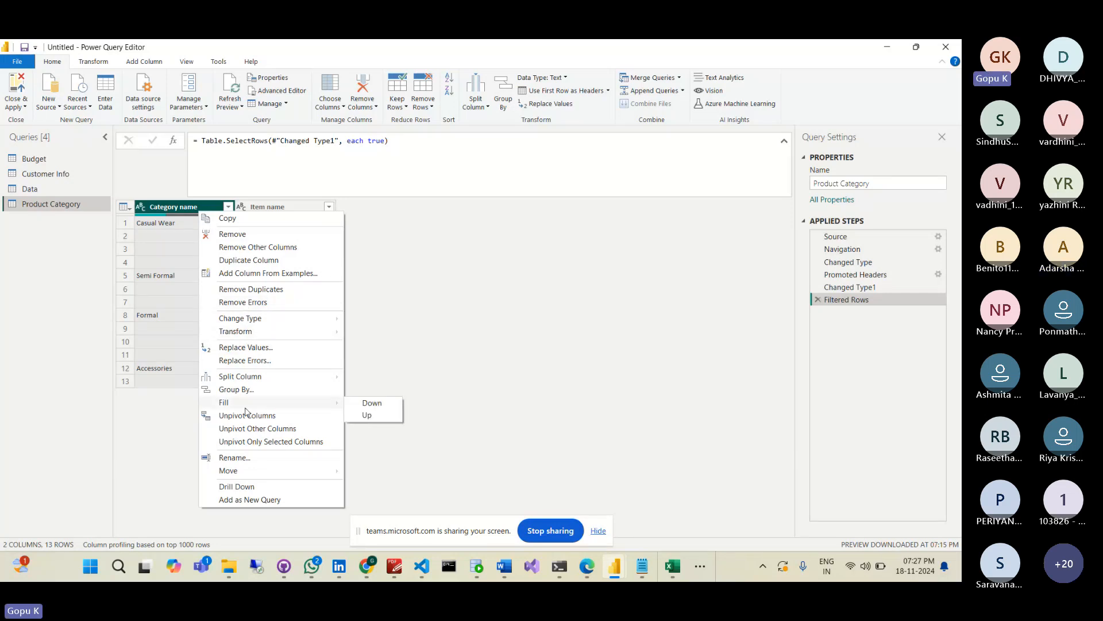
pyautogui.click(368, 404)
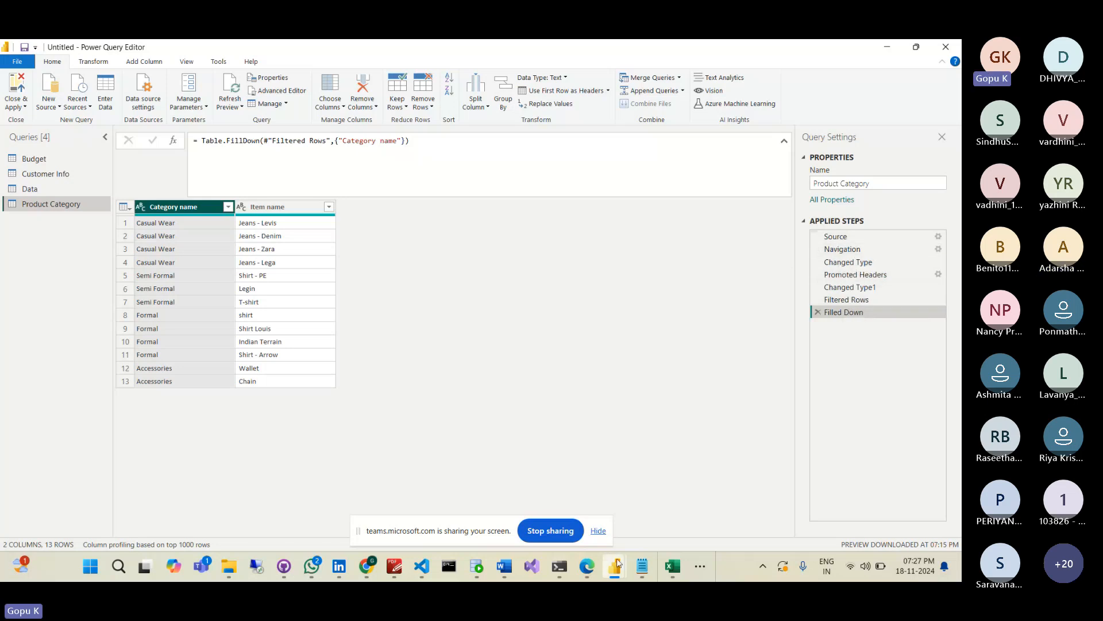
pyautogui.moveTo(618, 565)
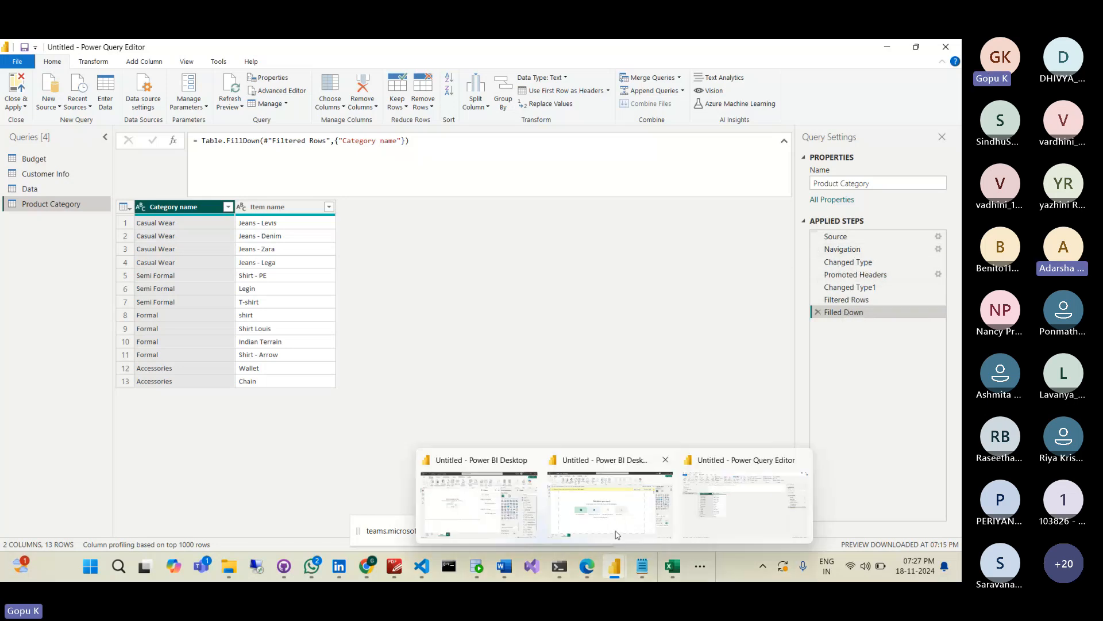
pyautogui.moveTo(653, 526)
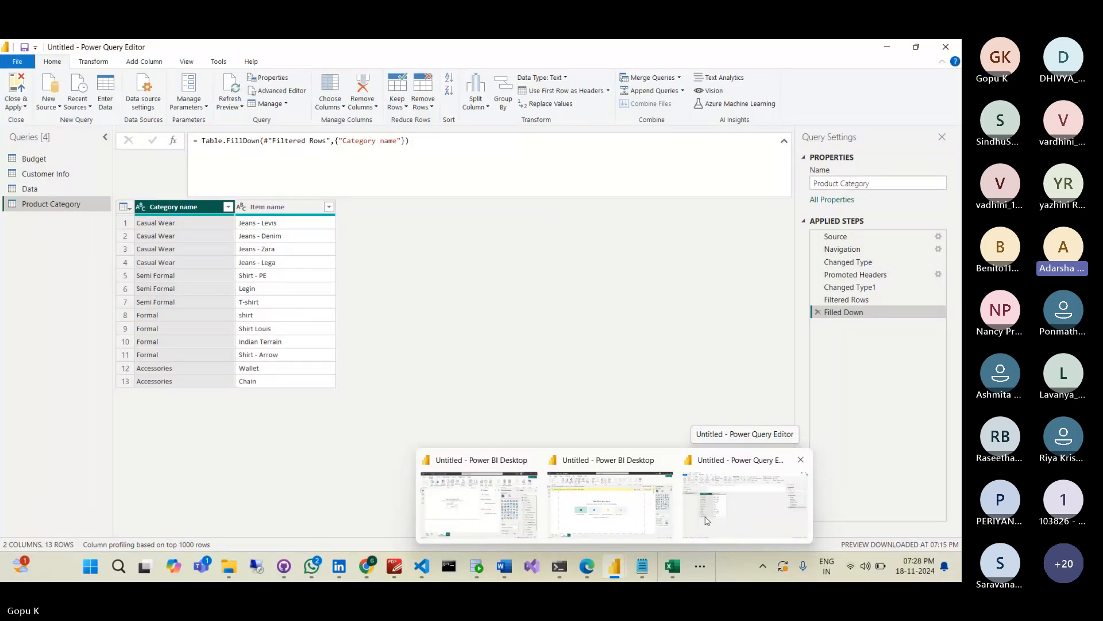
pyautogui.click(618, 499)
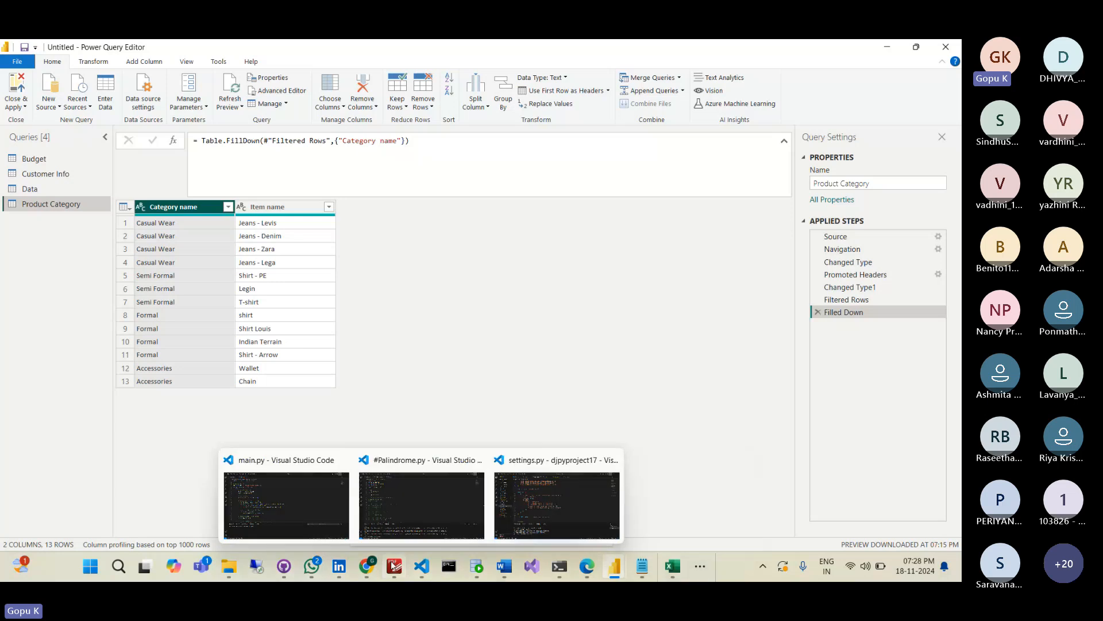
pyautogui.moveTo(367, 569)
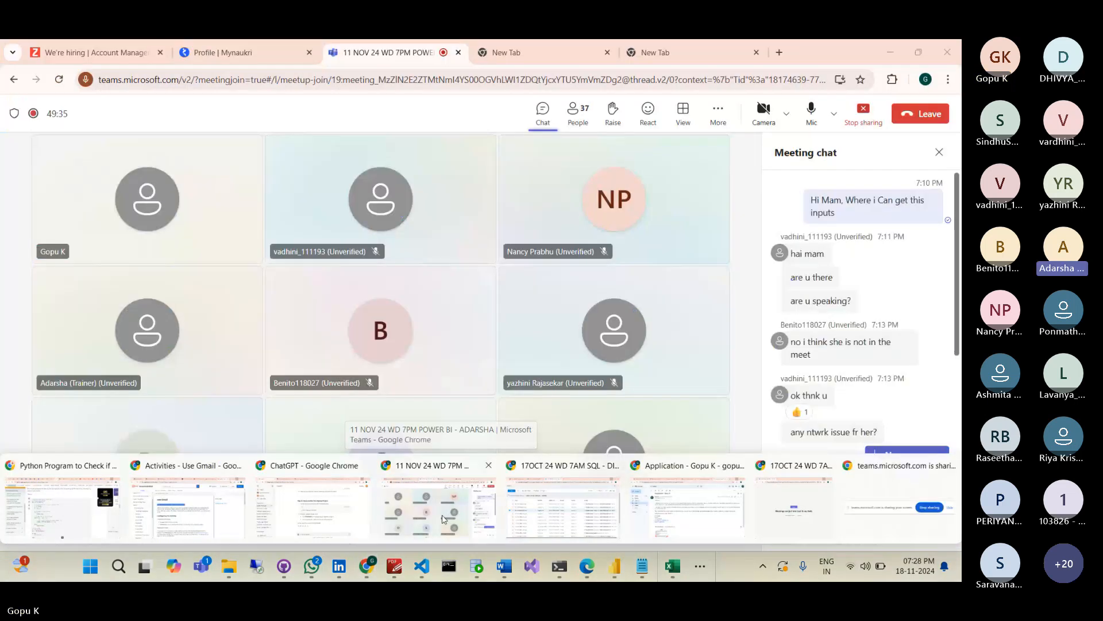
pyautogui.click(443, 517)
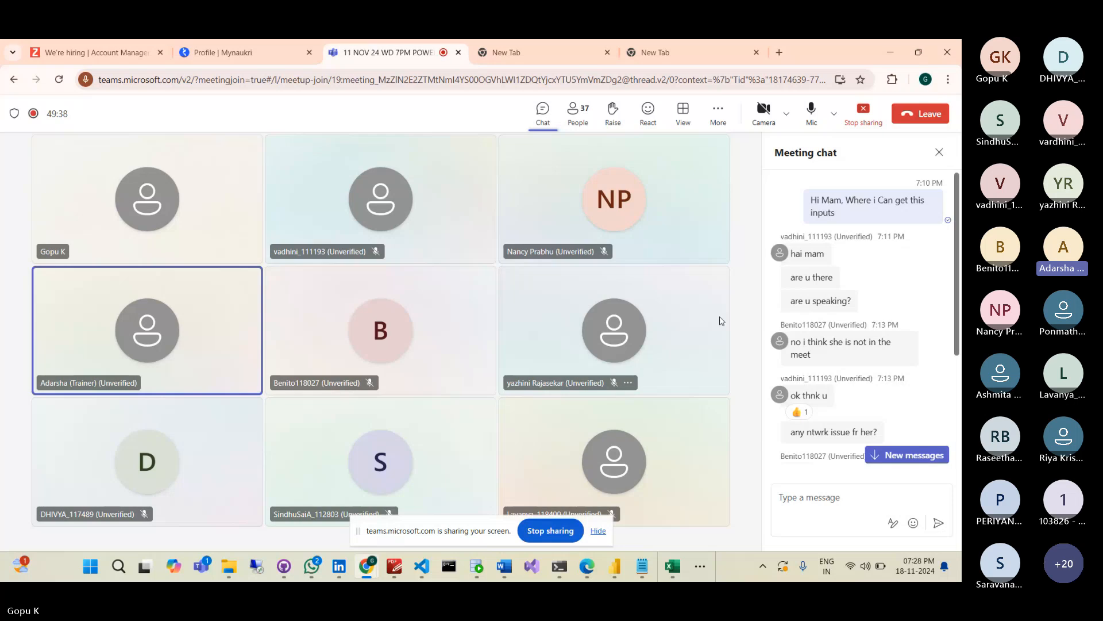
pyautogui.hotkey('alt', 'Tab')
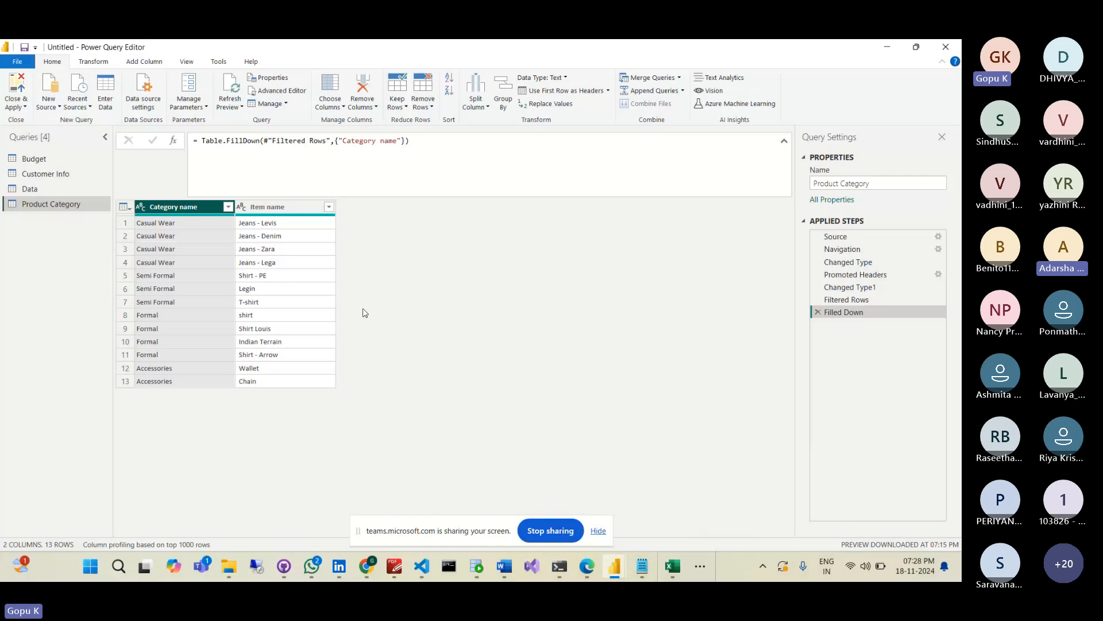
# - In the Data query, promote headers twice to get Sale date, Receipt no and Selling price columns
pyautogui.click(56, 192)
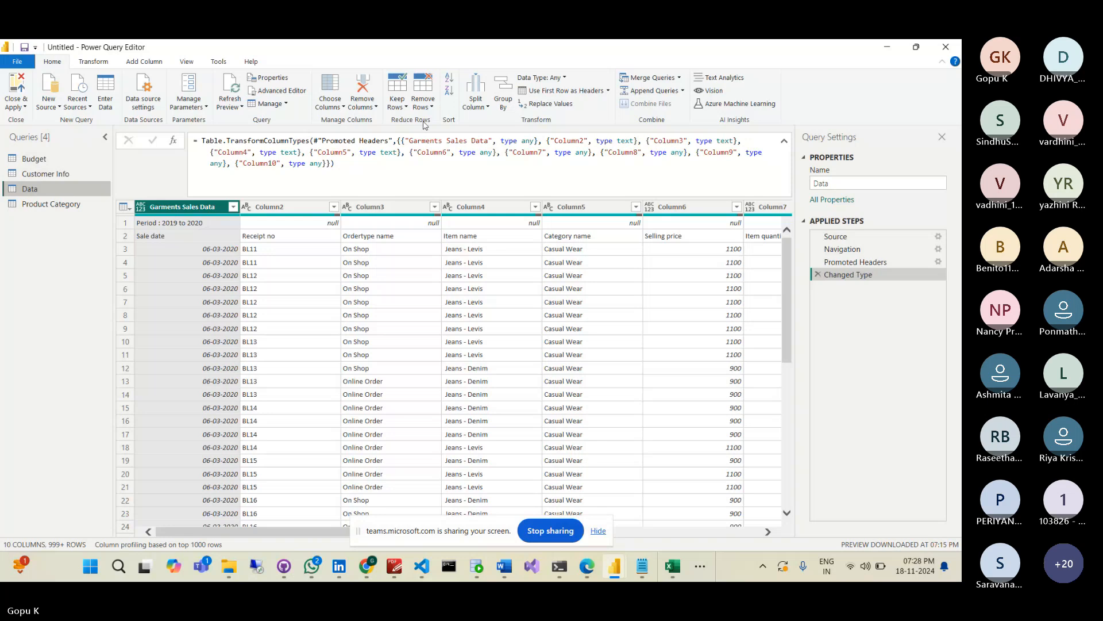
pyautogui.click(565, 91)
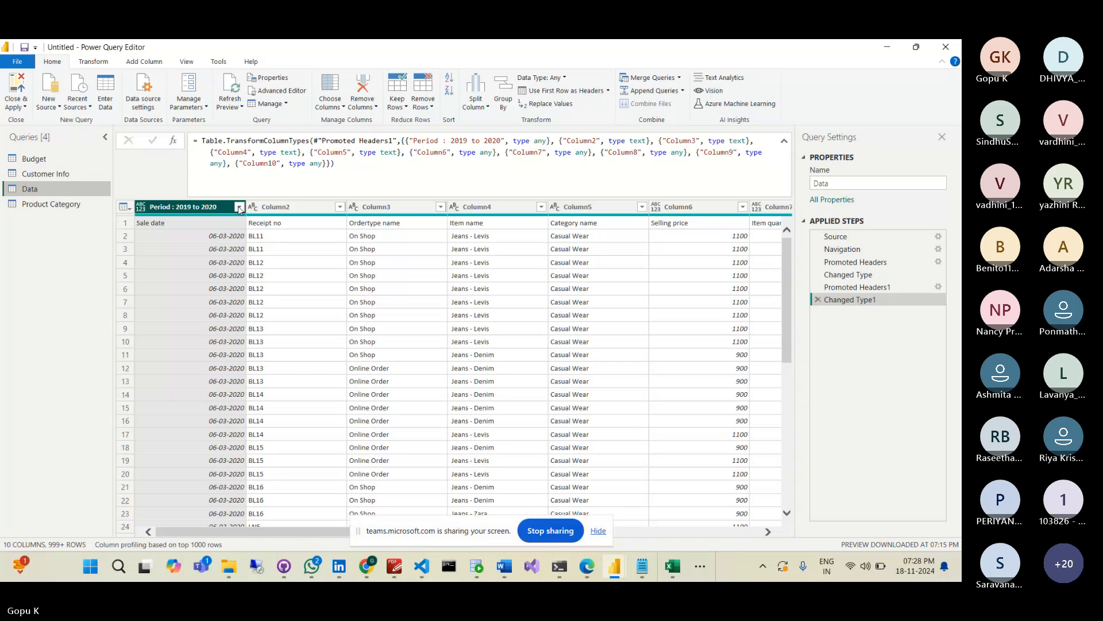
pyautogui.click(224, 236)
pyautogui.click(214, 224)
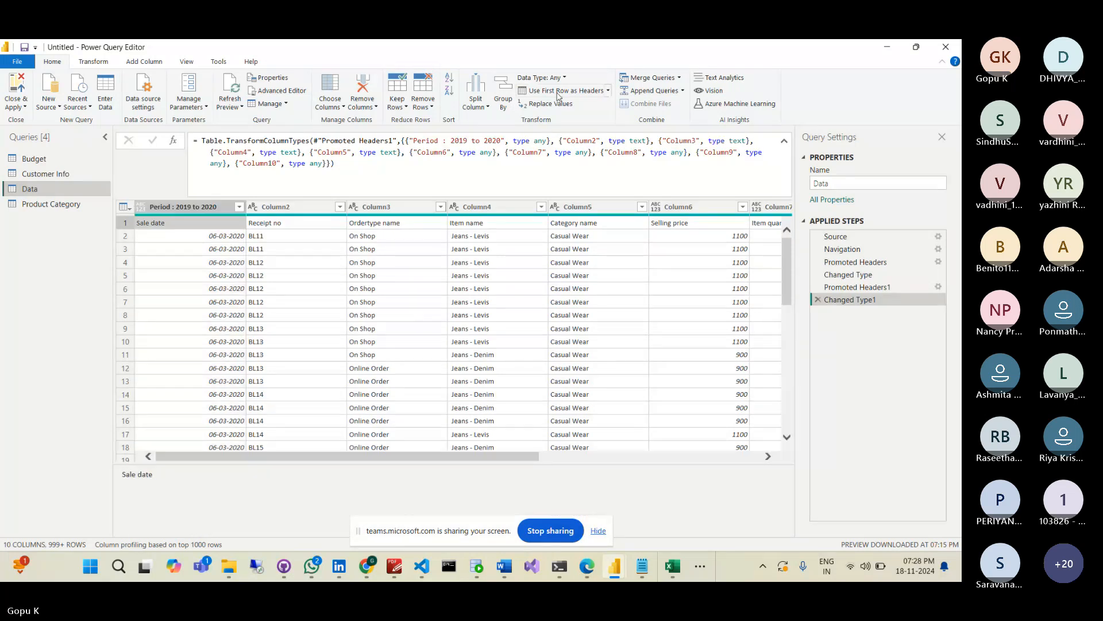
pyautogui.click(557, 96)
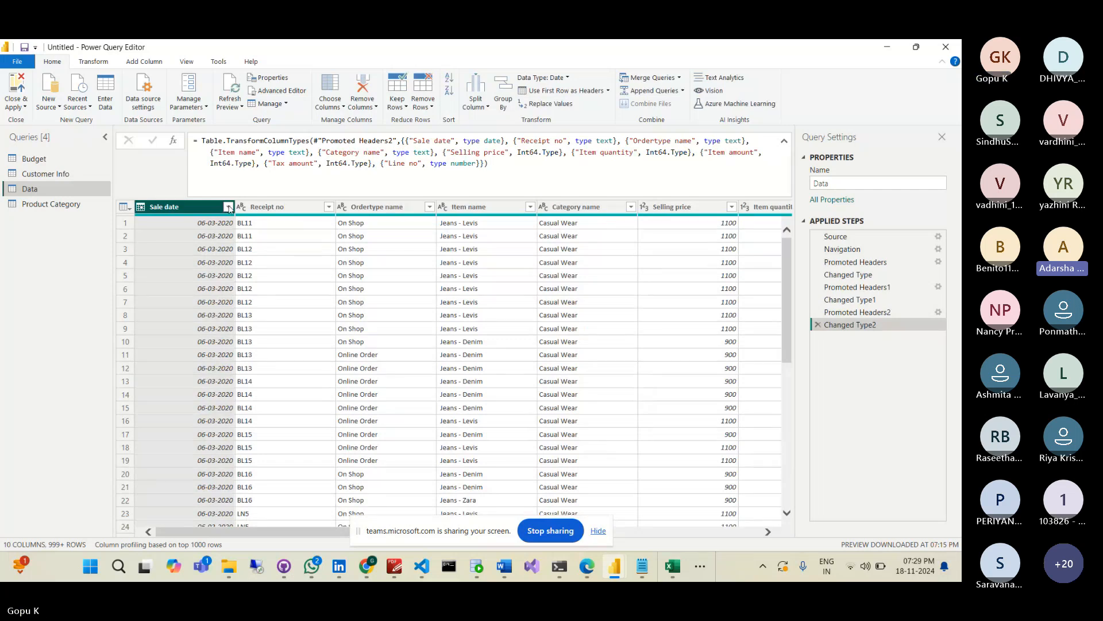
pyautogui.moveTo(332, 530); pyautogui.dragTo(296, 519)
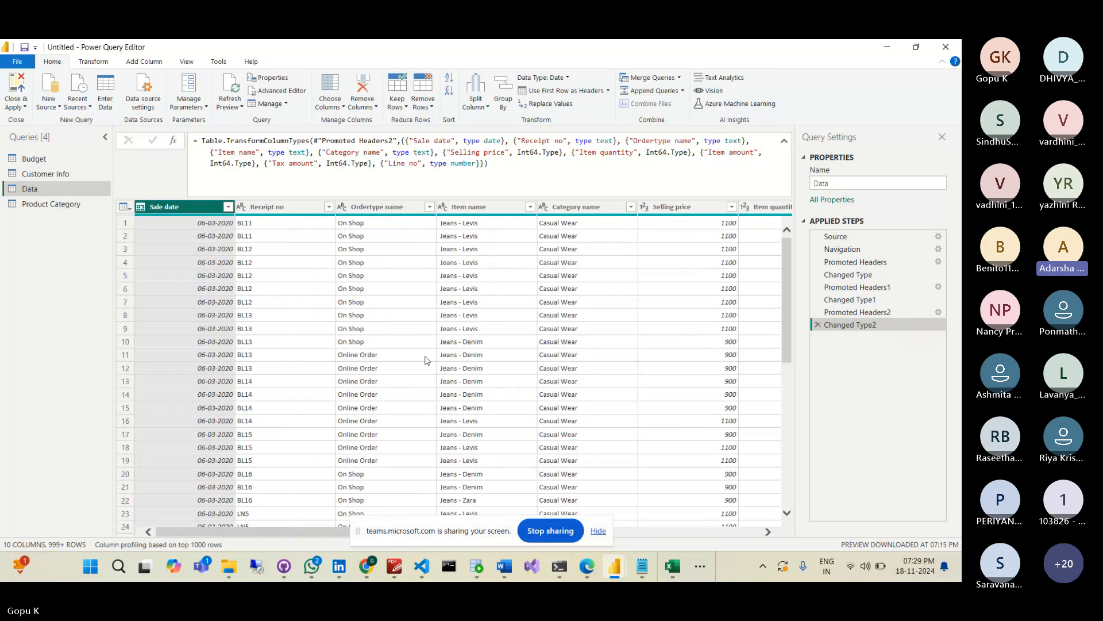
# - Open Customer Info and promote its first row to headers Customer Name, CUSTID, LandLine, Id Proof
pyautogui.doubleClick(62, 175)
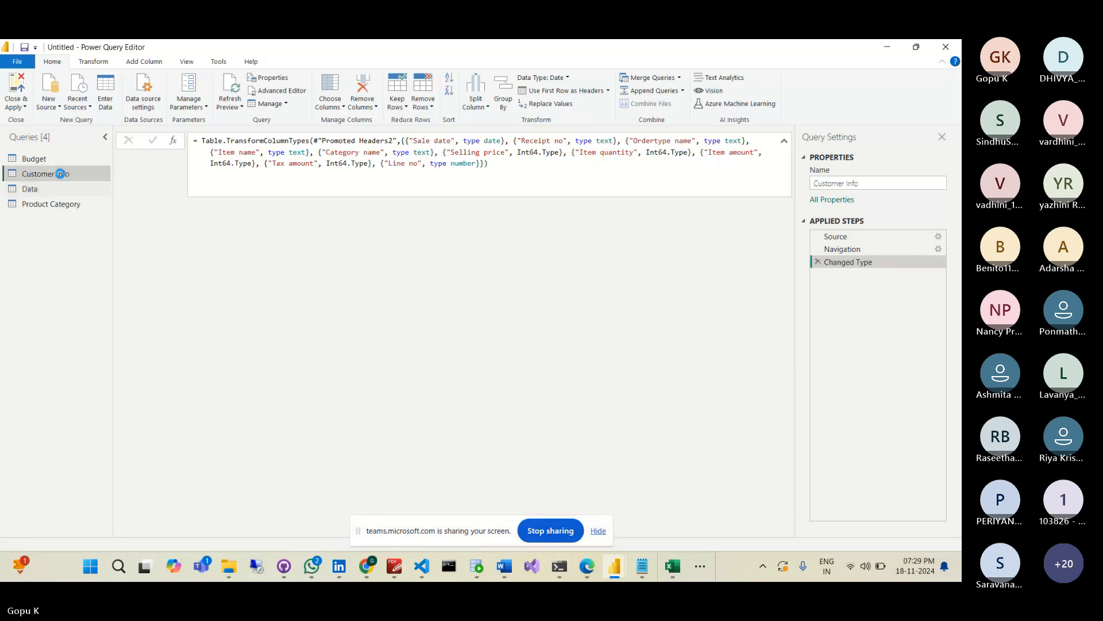
pyautogui.click(203, 221)
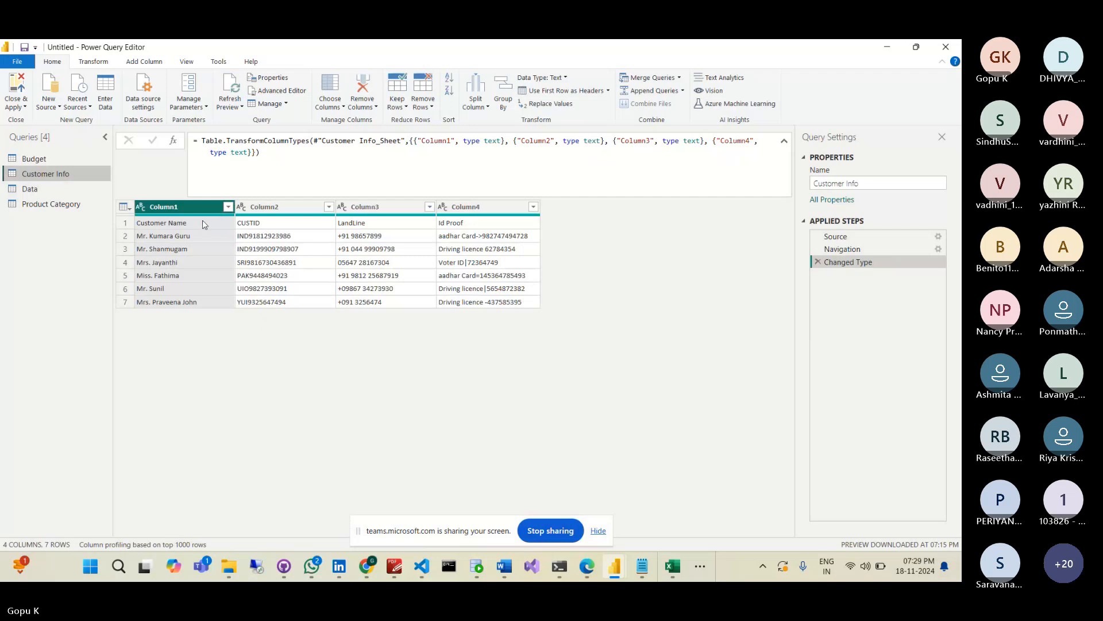
pyautogui.click(203, 223)
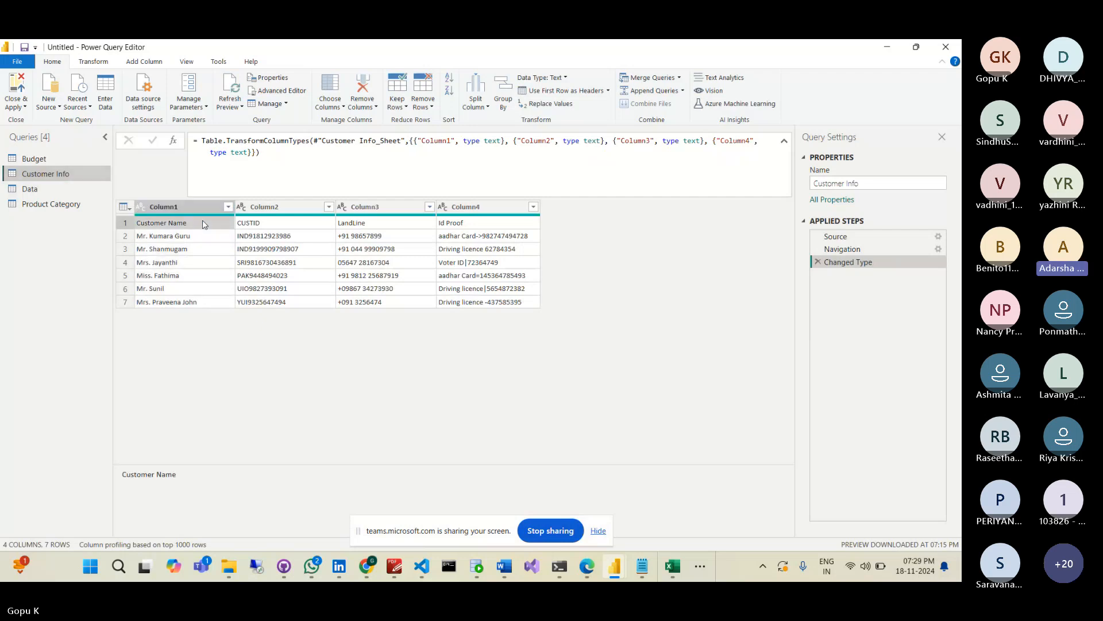
pyautogui.click(565, 92)
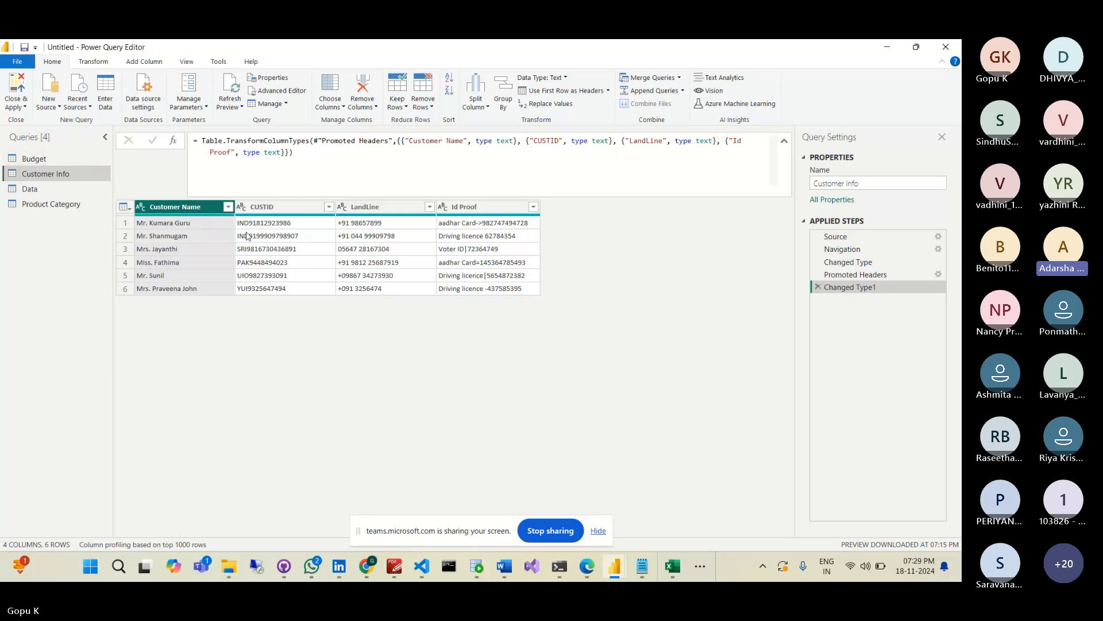
pyautogui.rightClick(195, 226)
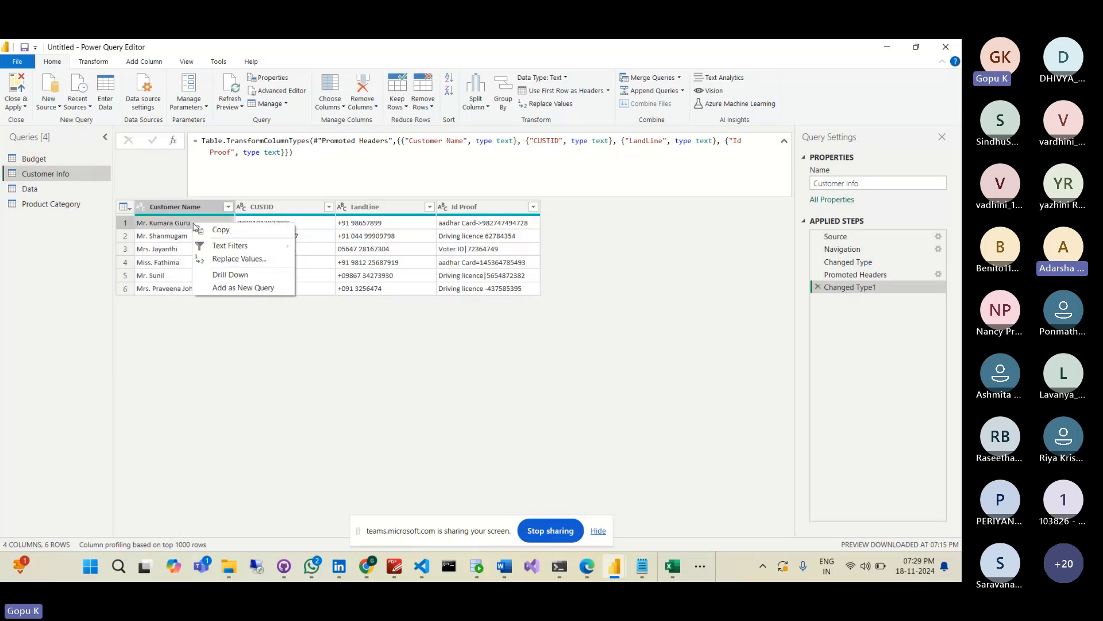
pyautogui.click(188, 226)
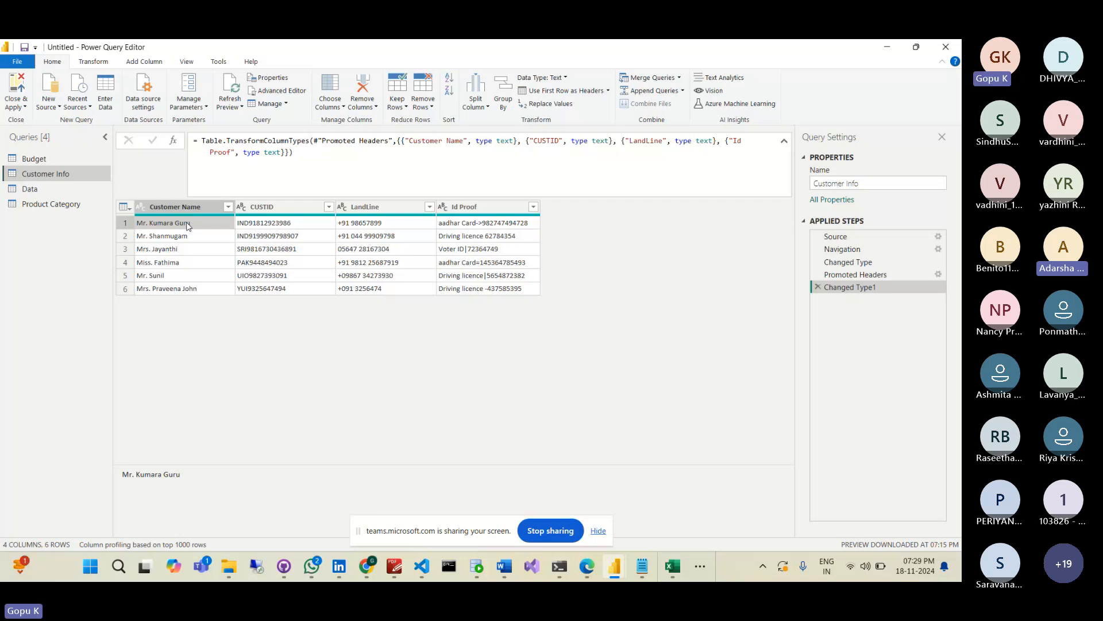
pyautogui.click(229, 208)
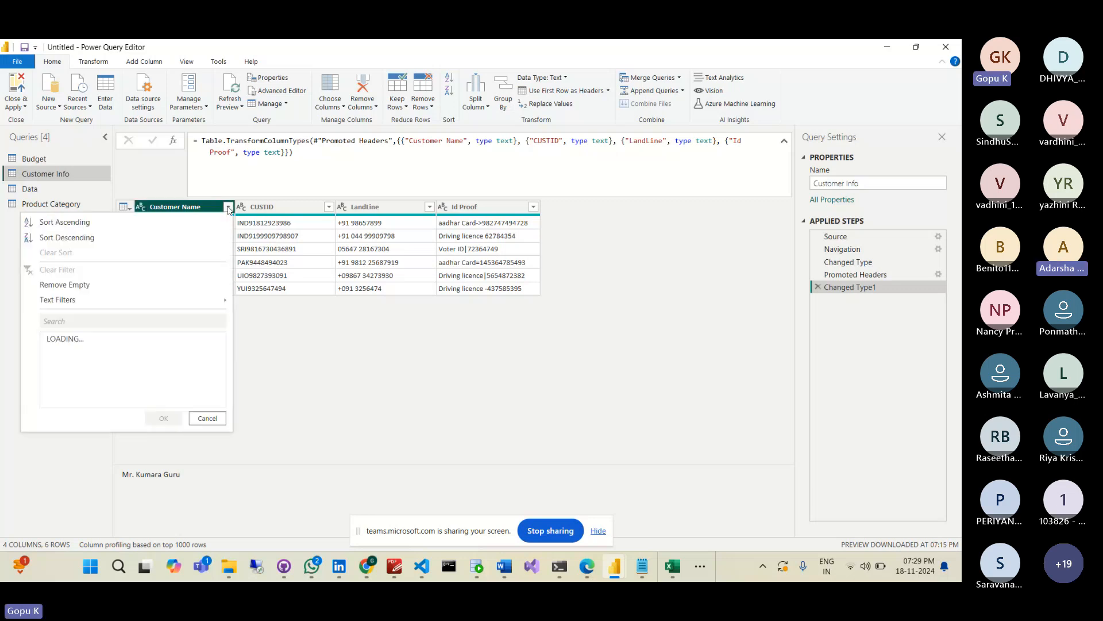
pyautogui.click(284, 332)
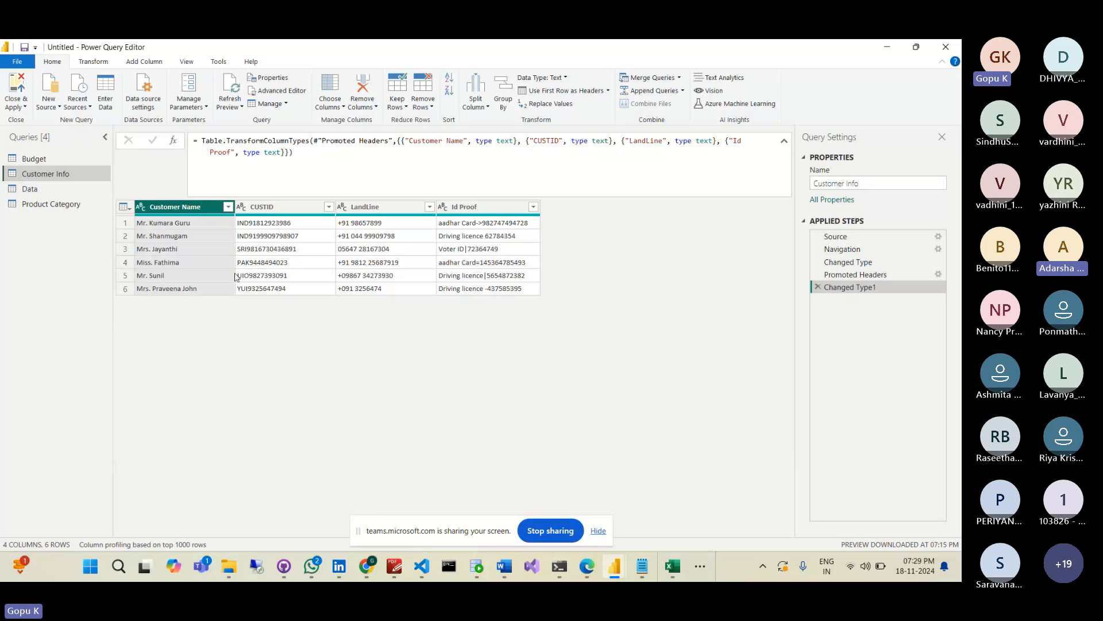
# - Split Customer Name by a custom delimiter, entering a period as the delimiter
pyautogui.rightClick(184, 213)
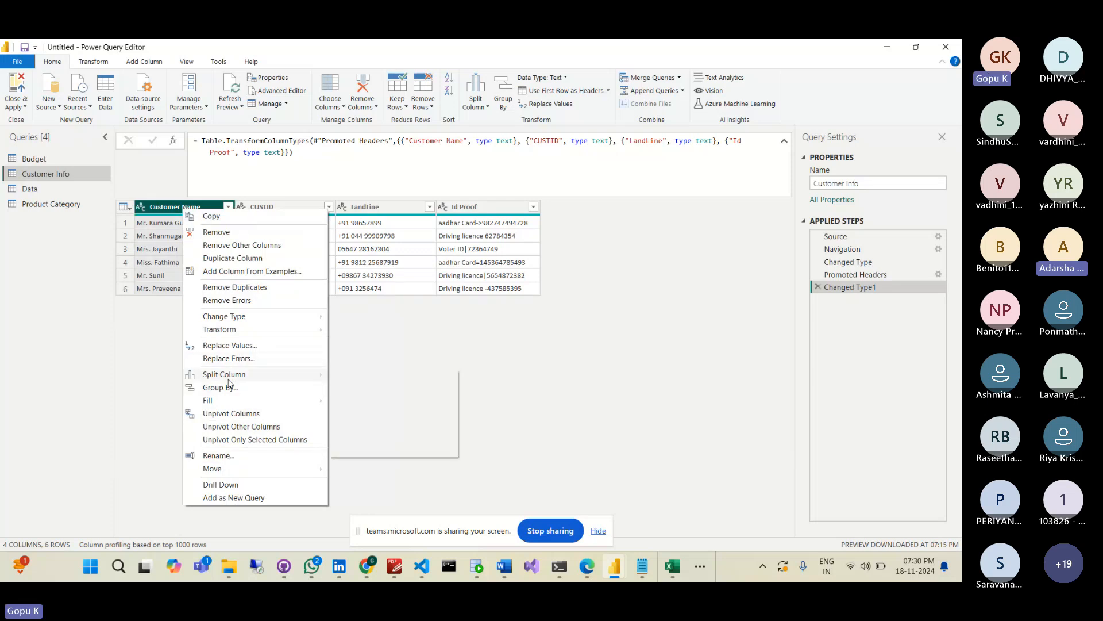
pyautogui.moveTo(234, 380)
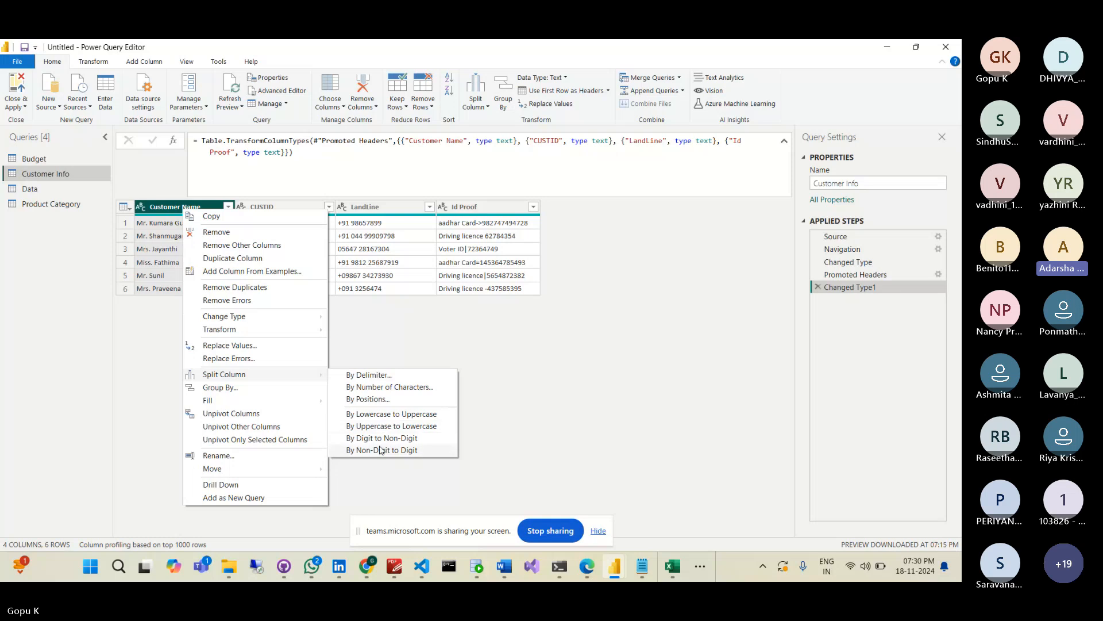
pyautogui.click(384, 399)
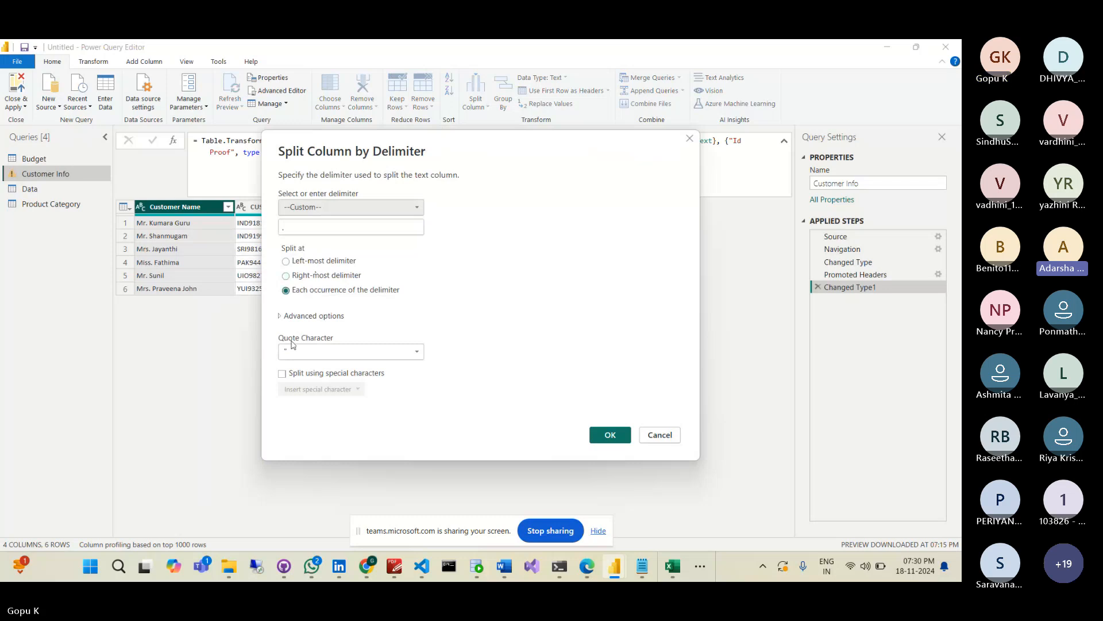
pyautogui.click(309, 232)
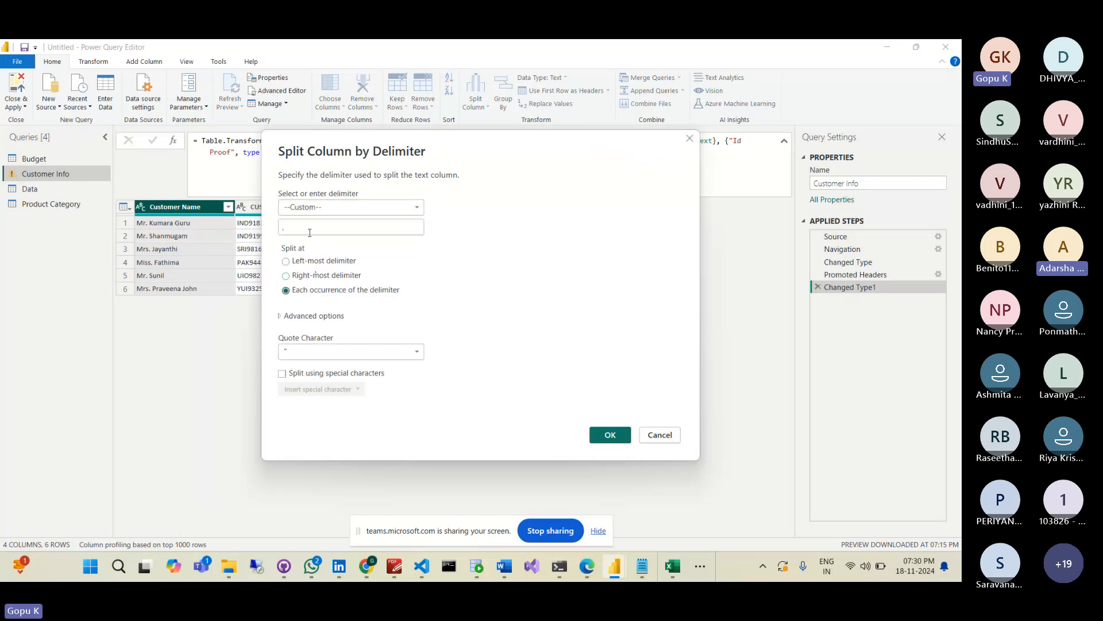
pyautogui.write('.')
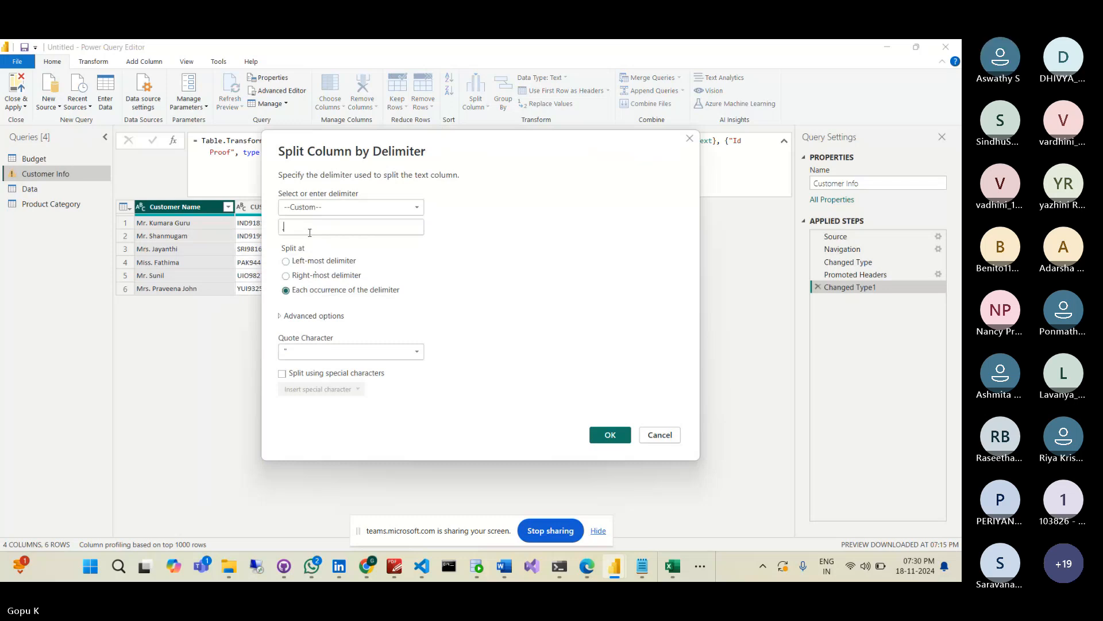
# - Glance at the Wi-Fi details, then confirm splitting Customer Name at the period into titles and names
pyautogui.click(865, 566)
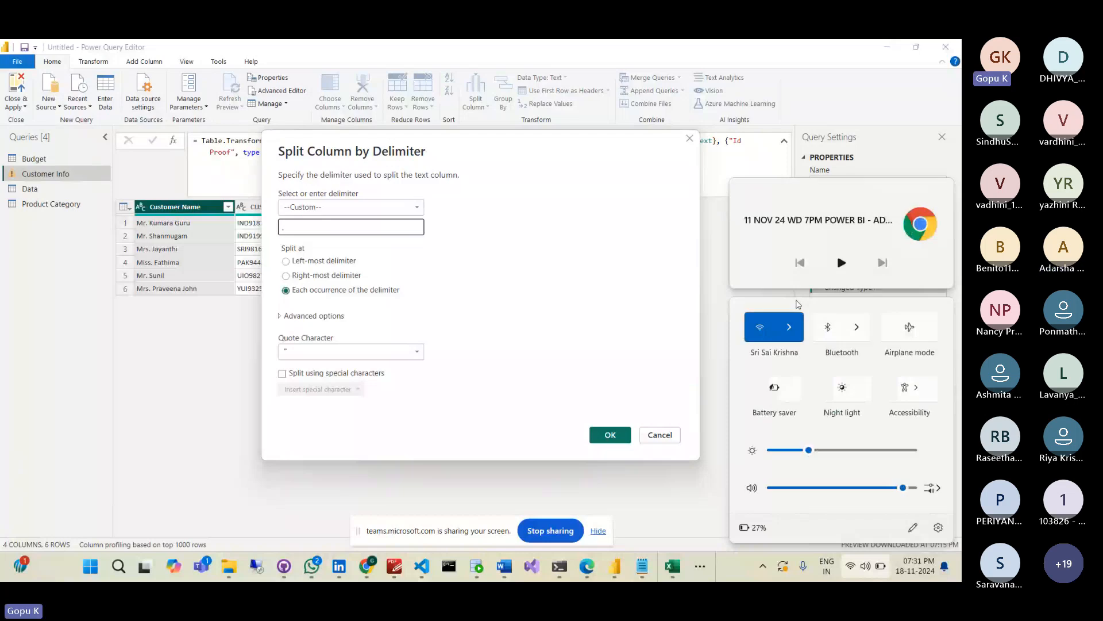
pyautogui.click(790, 327)
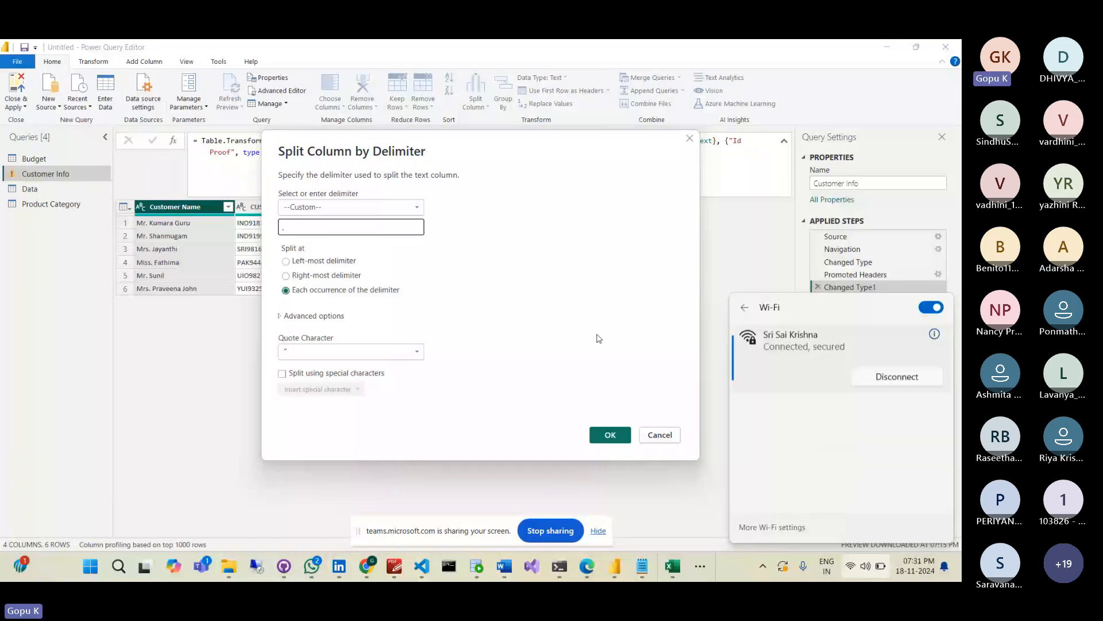
pyautogui.click(323, 228)
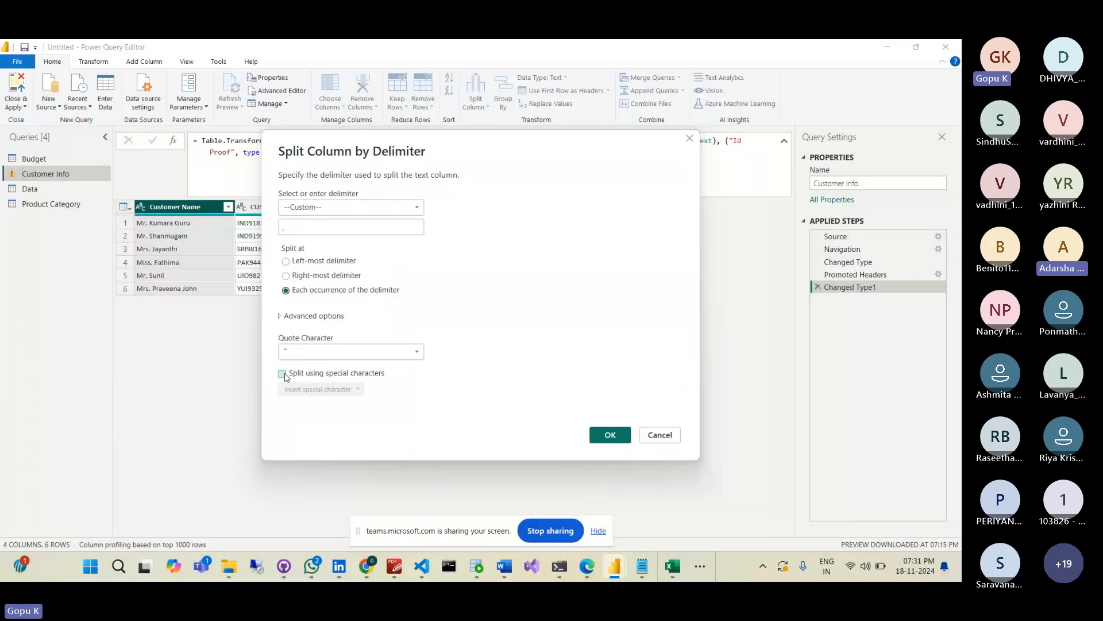
pyautogui.click(610, 435)
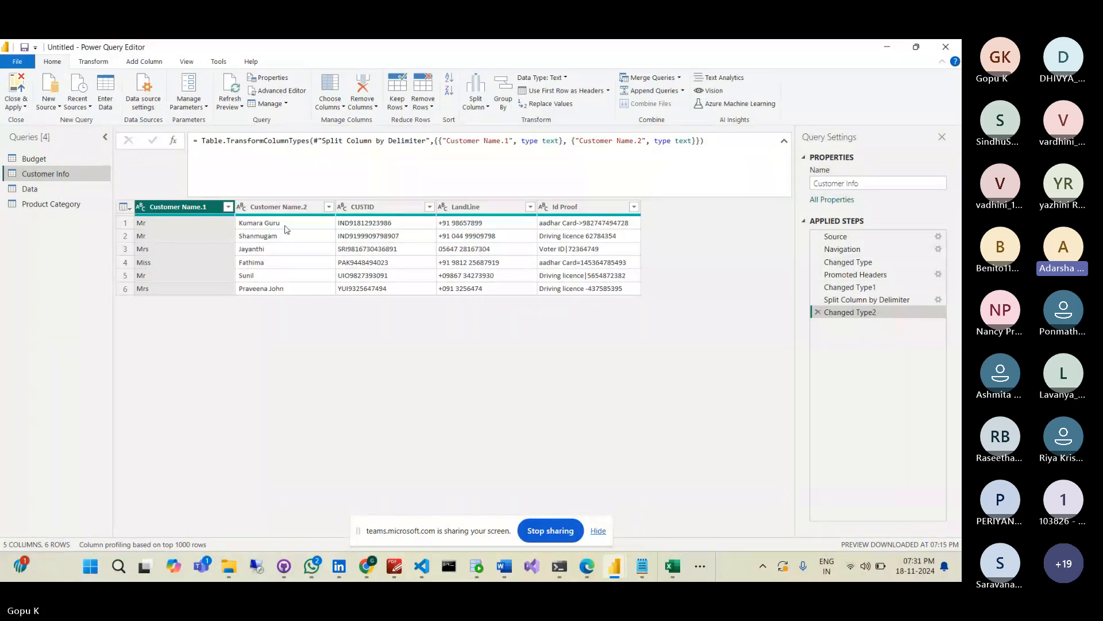
# - Split CUSTID once after its first 3 characters from the left, and delete the Changed Type3 step
pyautogui.click(402, 212)
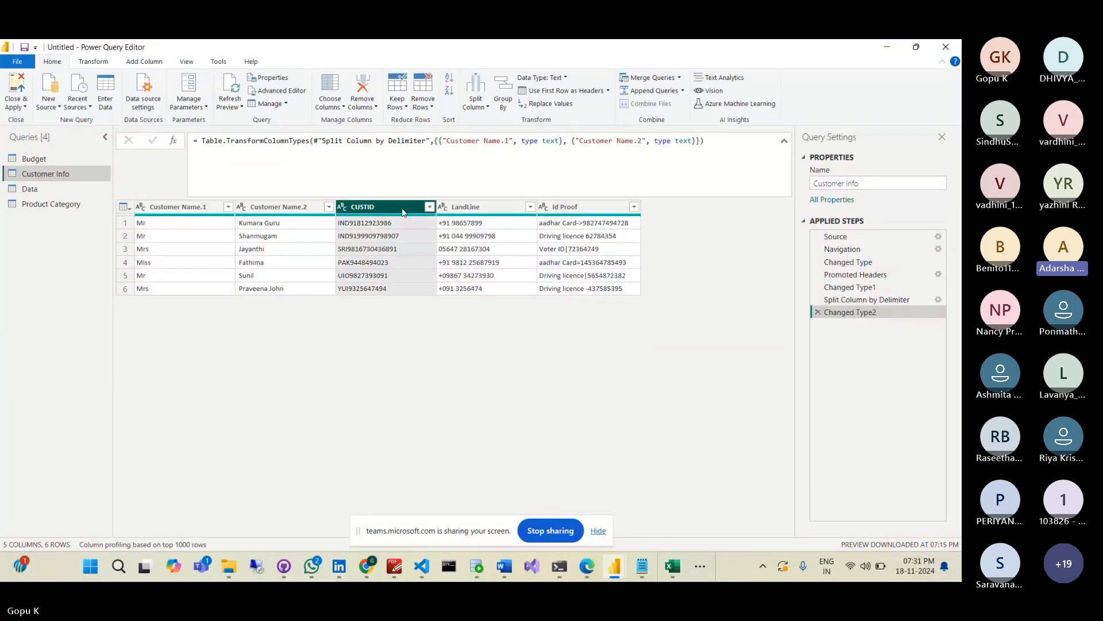
pyautogui.rightClick(403, 213)
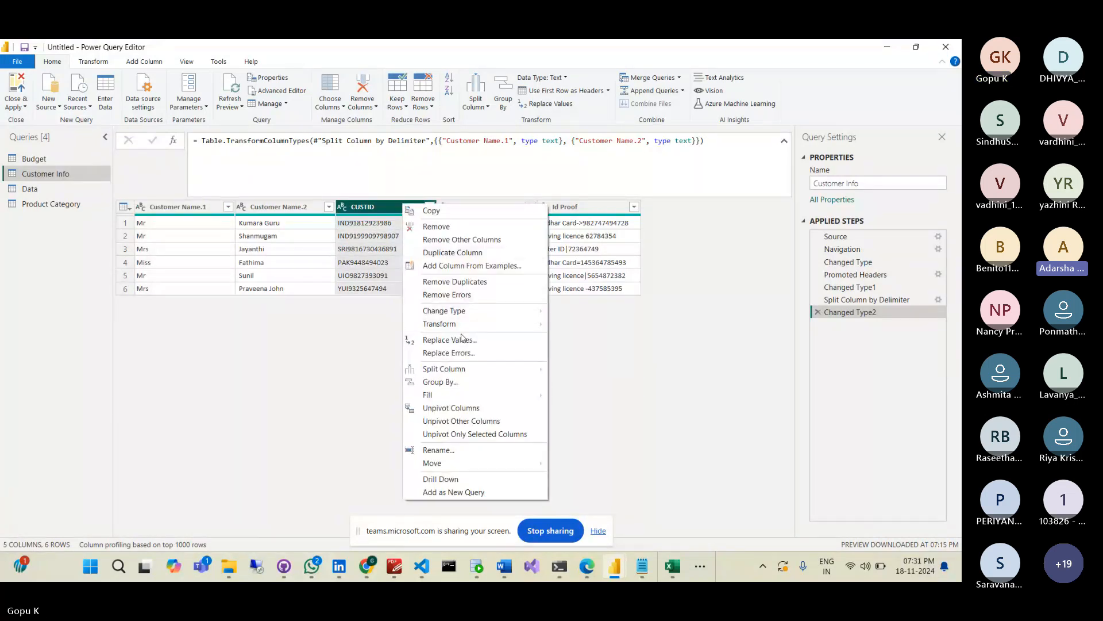
pyautogui.moveTo(482, 375)
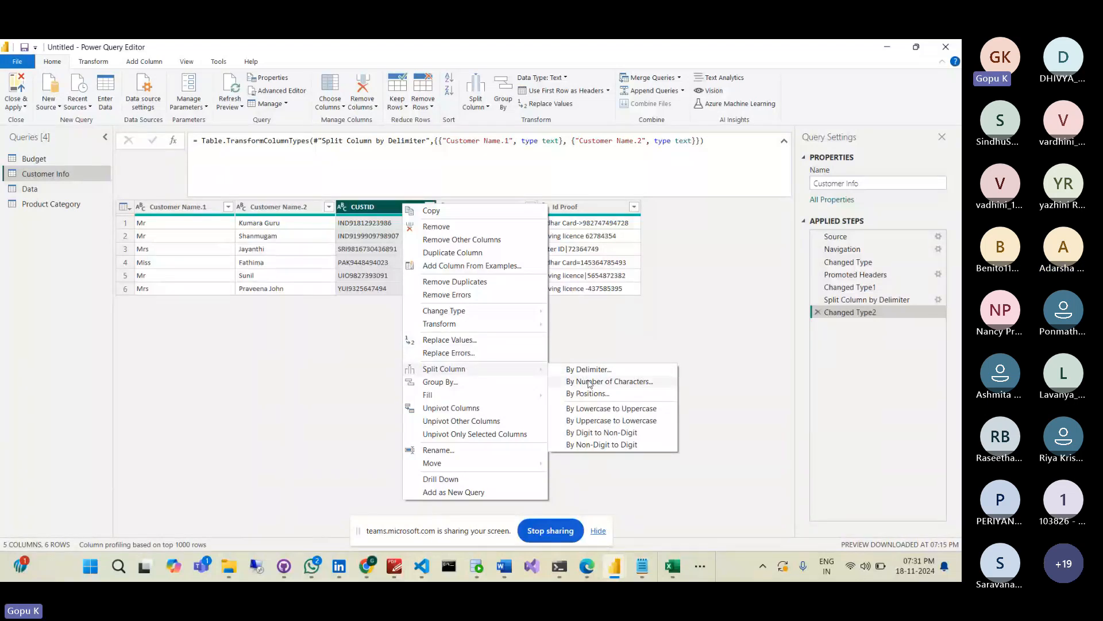
pyautogui.click(591, 383)
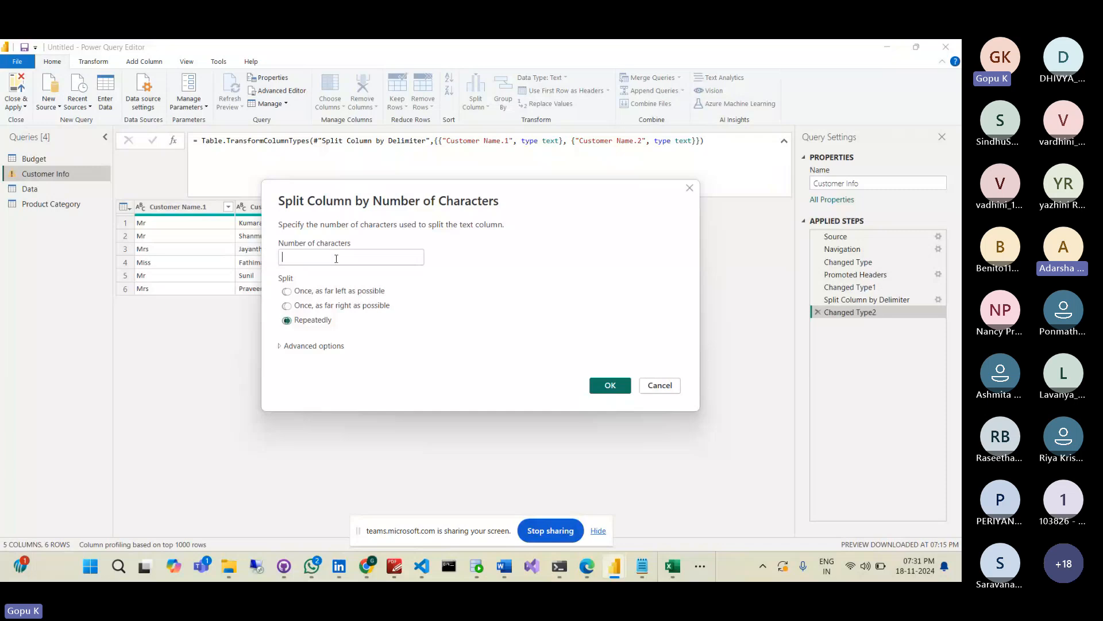
pyautogui.write('3')
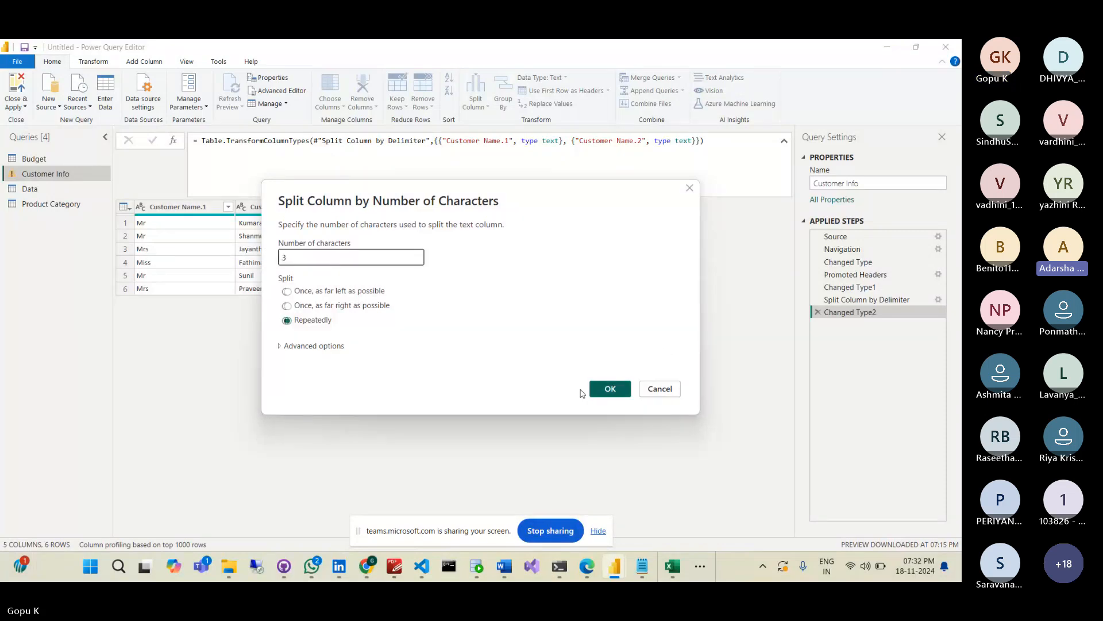
pyautogui.click(333, 293)
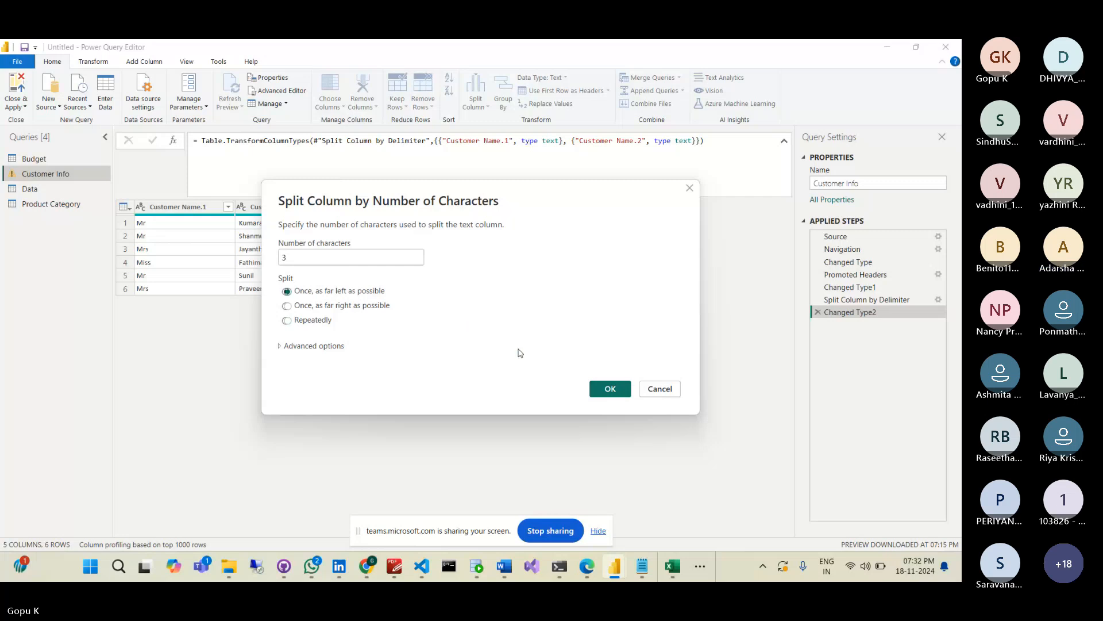
pyautogui.click(610, 389)
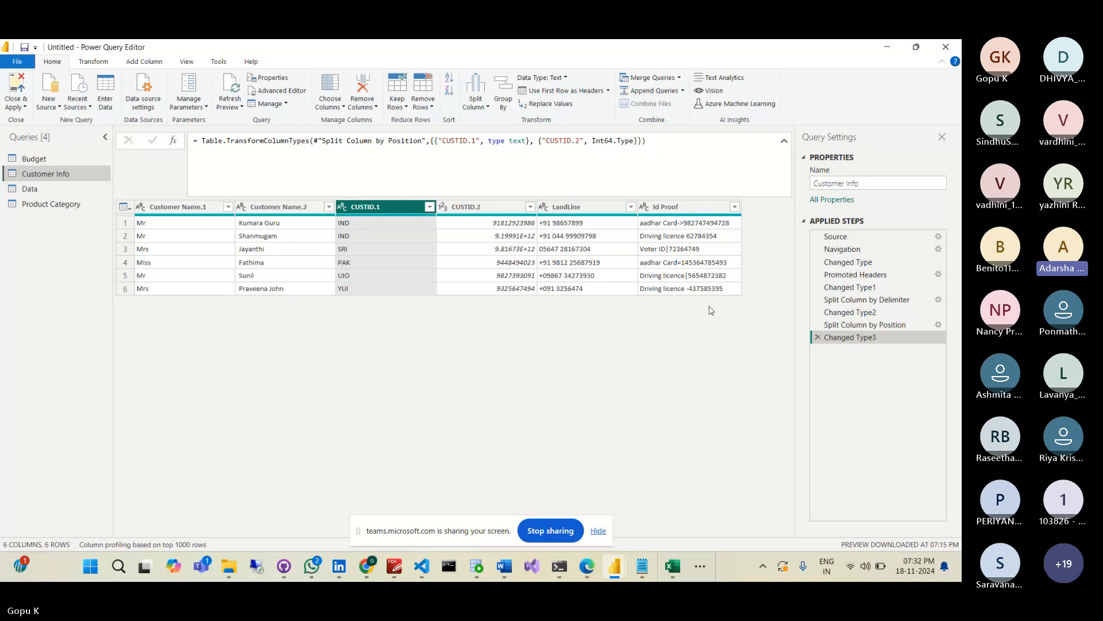
pyautogui.click(818, 338)
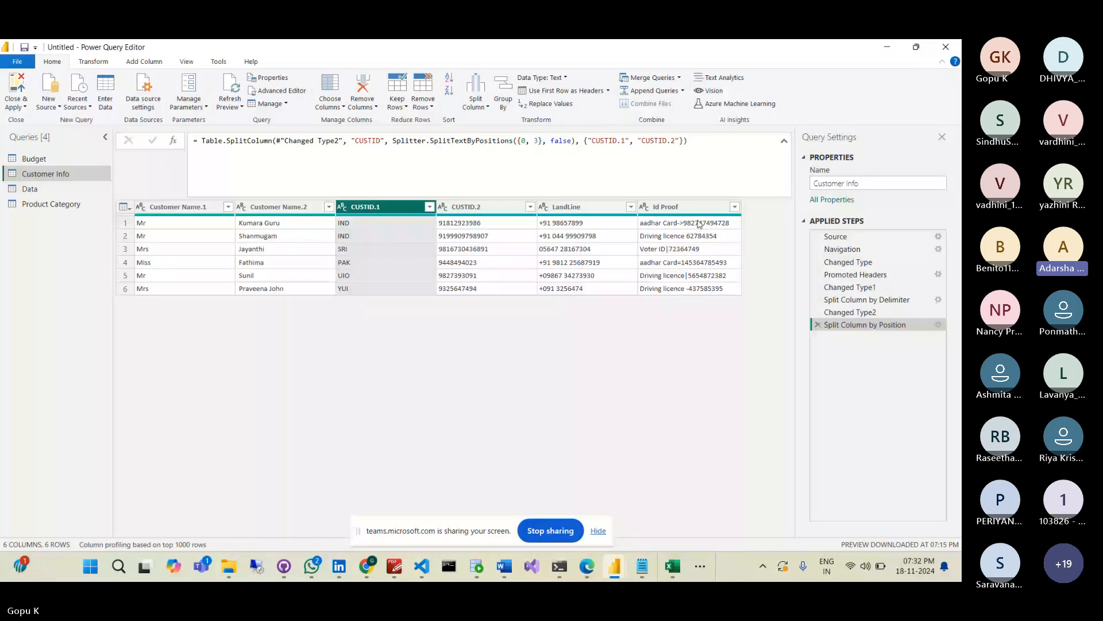
# - Split LandLine by delimiter at the right-most occurrence, with the + removed from the delimiter
pyautogui.rightClick(613, 210)
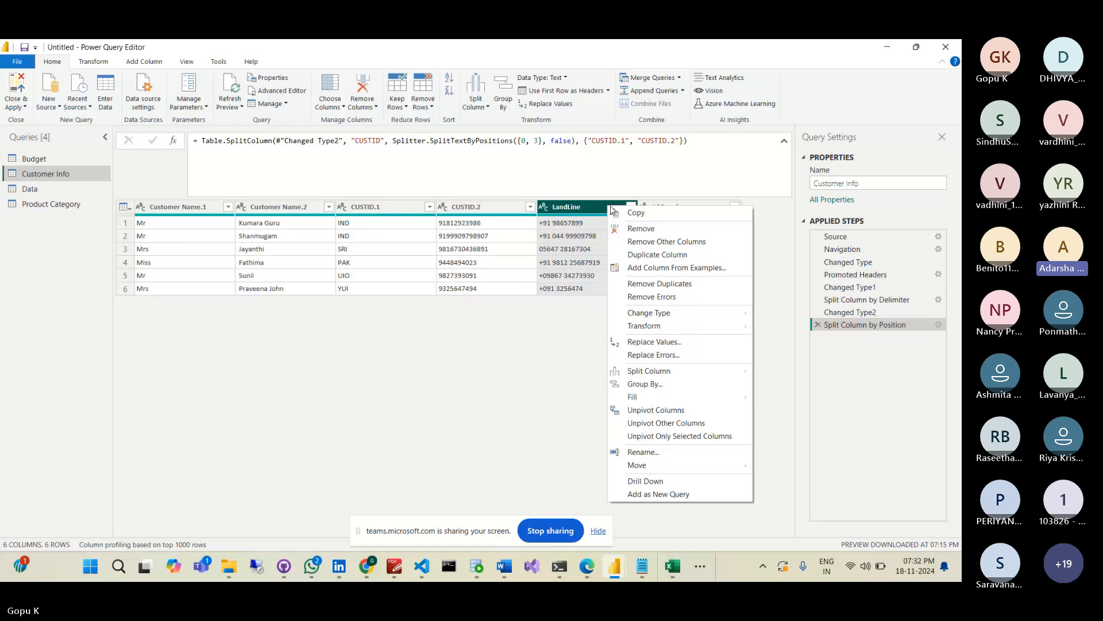
pyautogui.moveTo(649, 371)
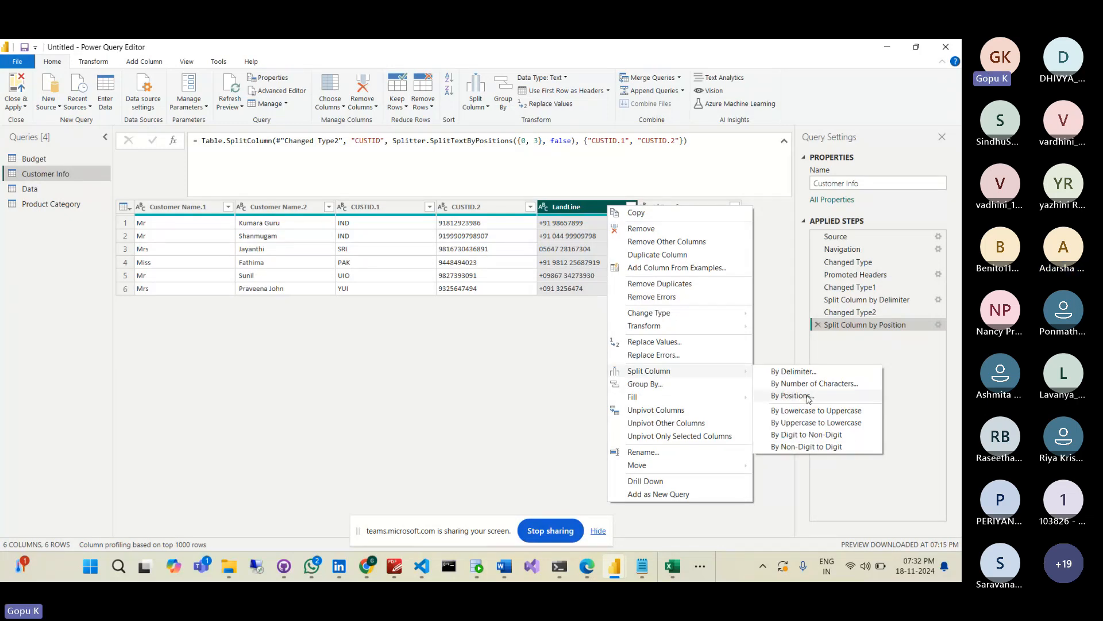
pyautogui.click(820, 374)
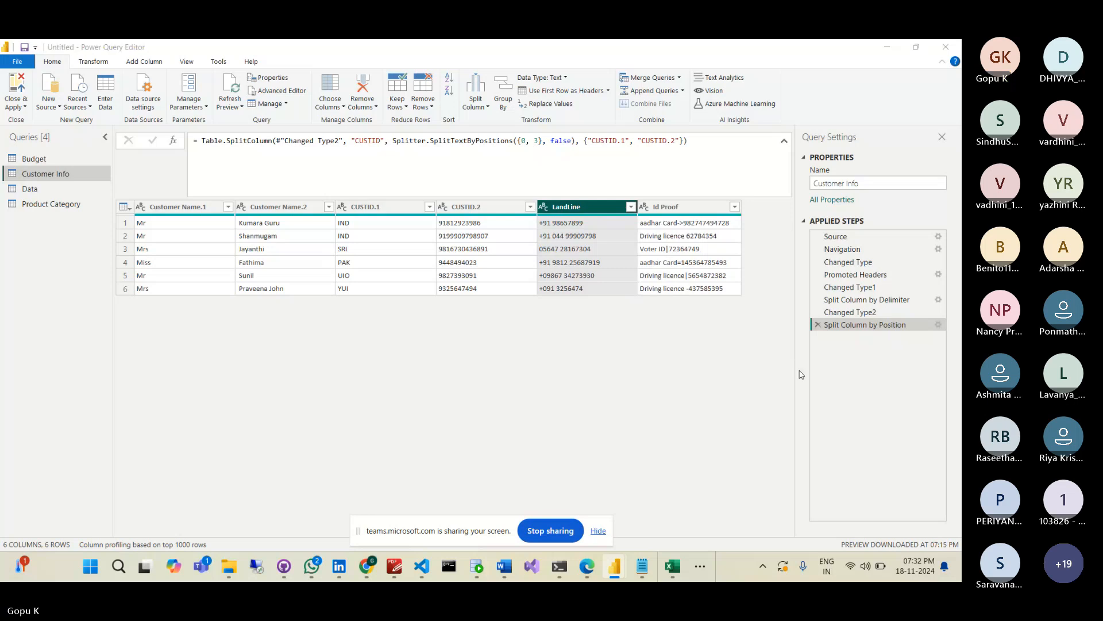
pyautogui.click(303, 229)
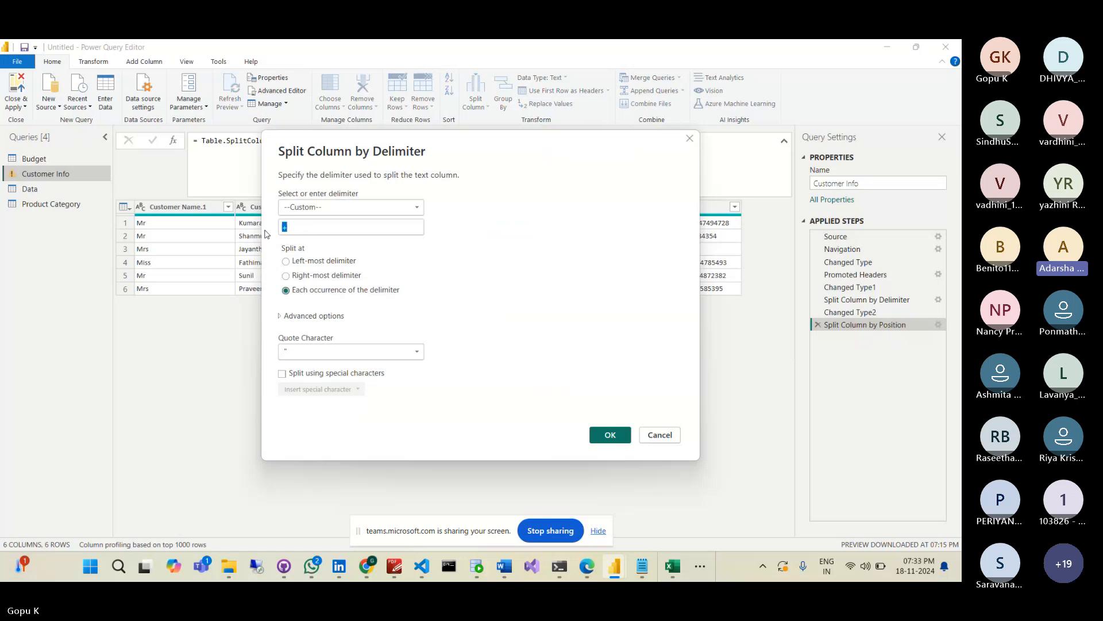
pyautogui.press('BackSpace')
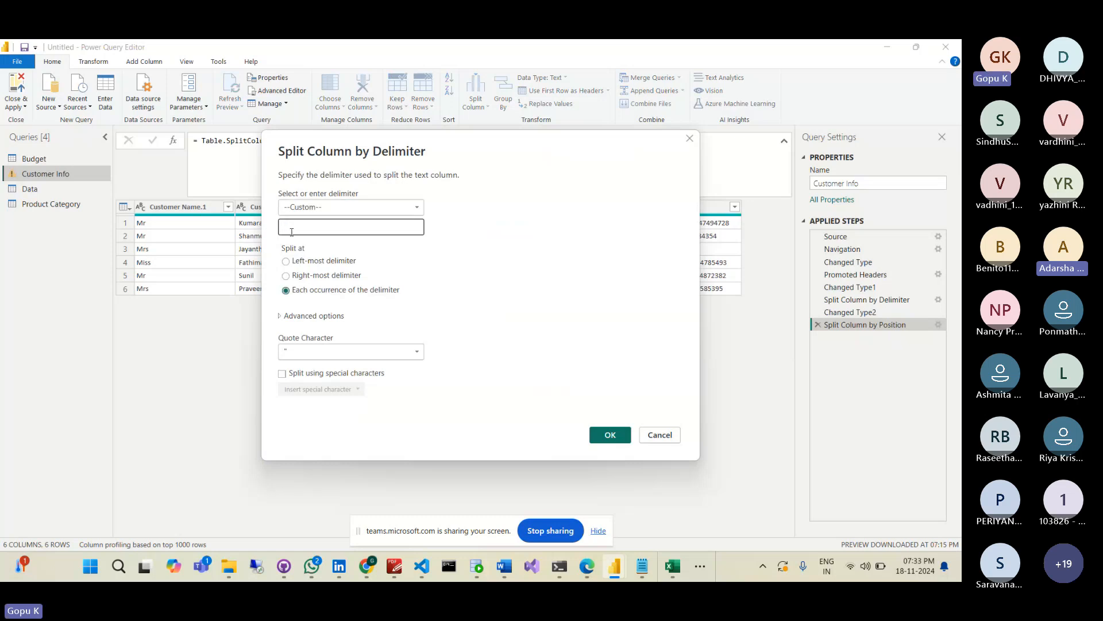
pyautogui.click(324, 264)
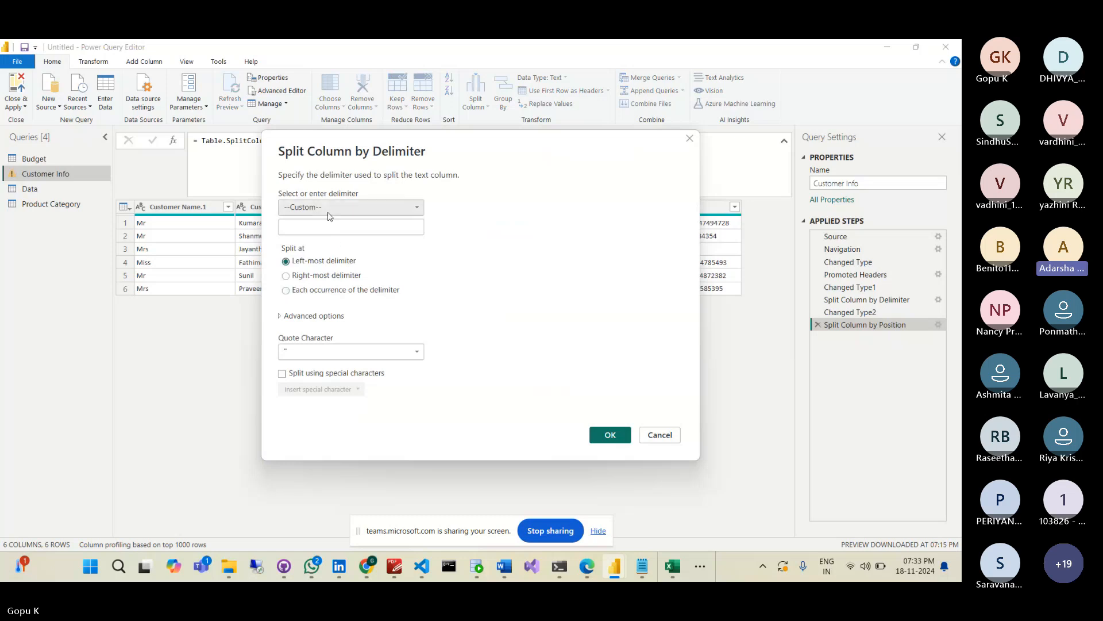
pyautogui.click(322, 276)
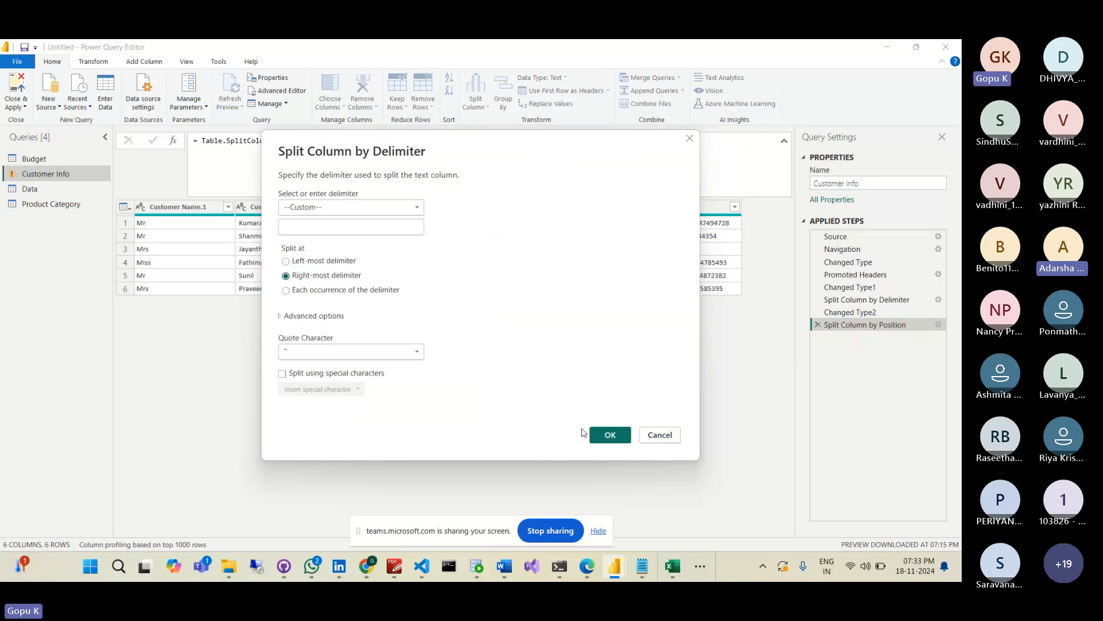
pyautogui.click(609, 443)
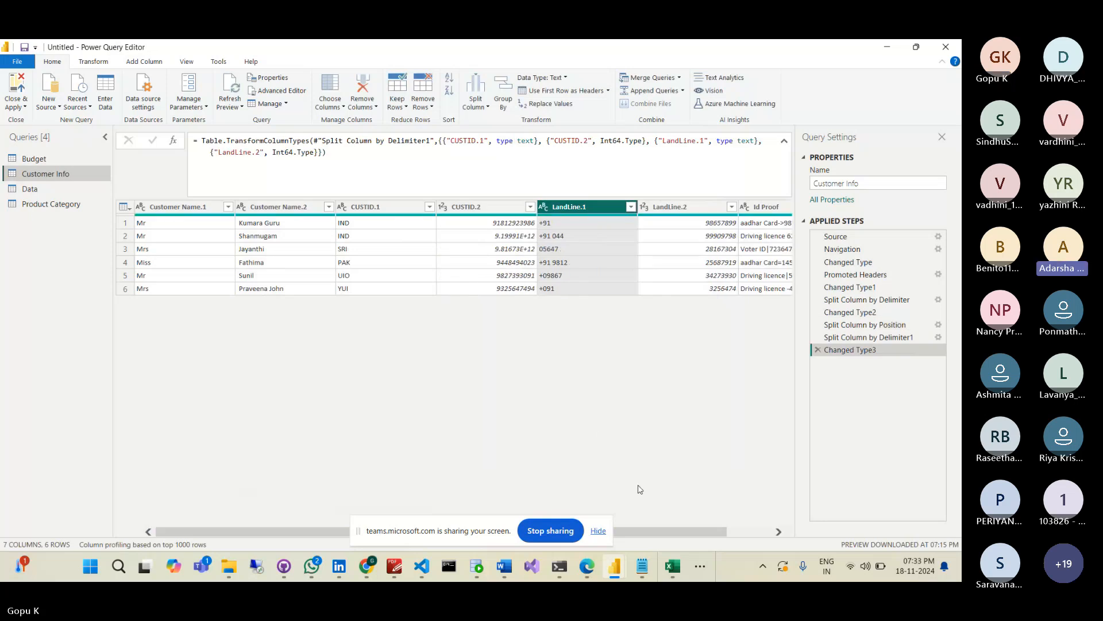
# - Split Id Proof by non-digit to digit into Id Proof.1 and Id Proof.2
pyautogui.moveTo(661, 531); pyautogui.dragTo(705, 526)
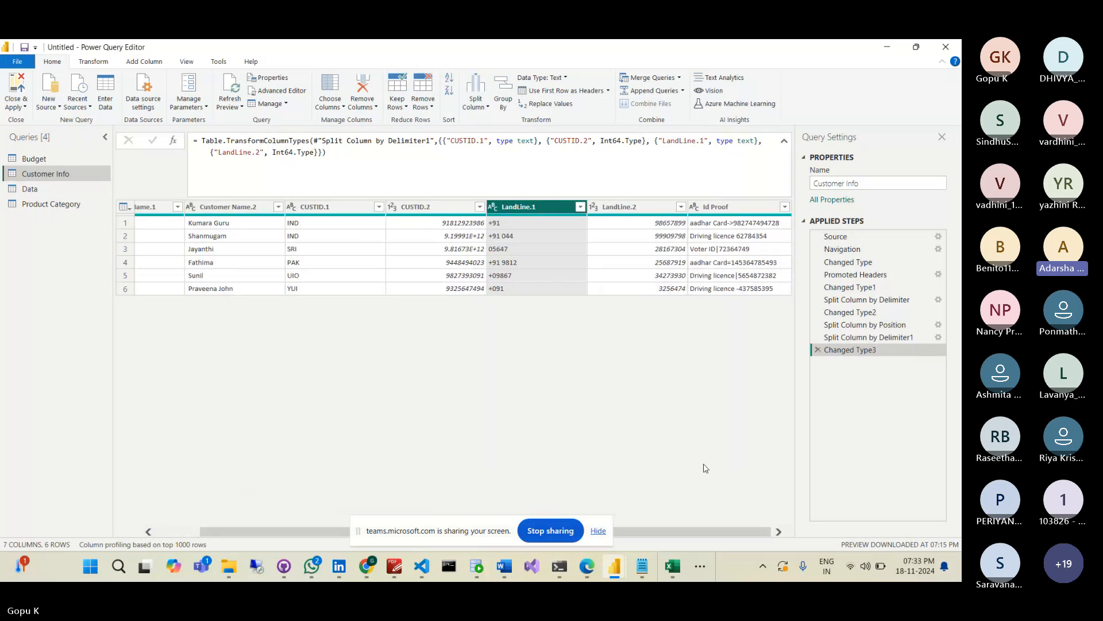
pyautogui.rightClick(721, 212)
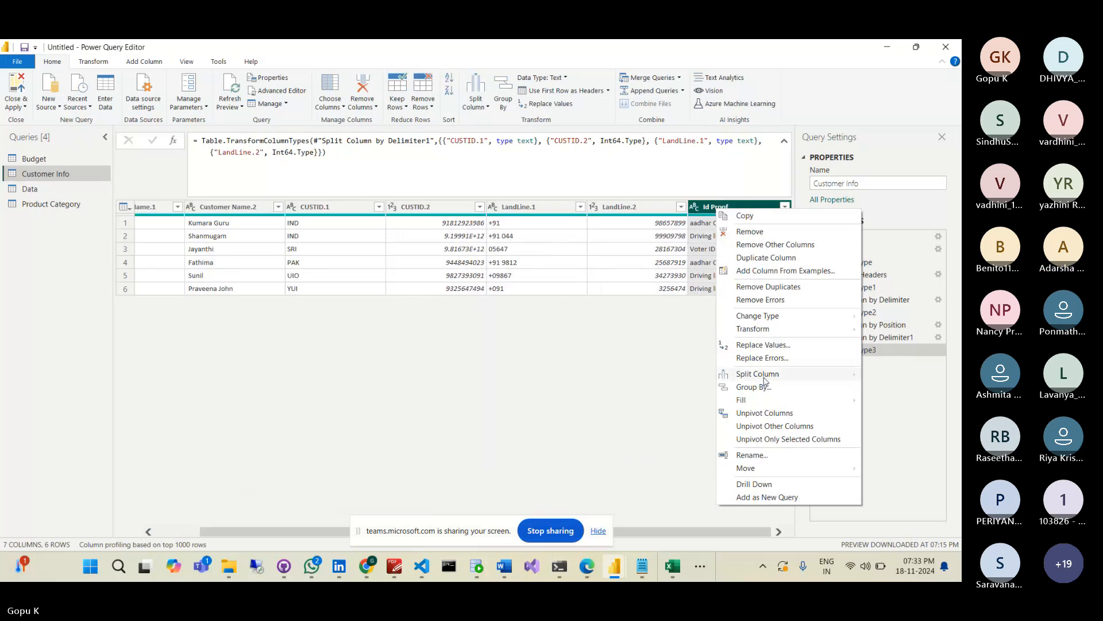
pyautogui.moveTo(766, 380)
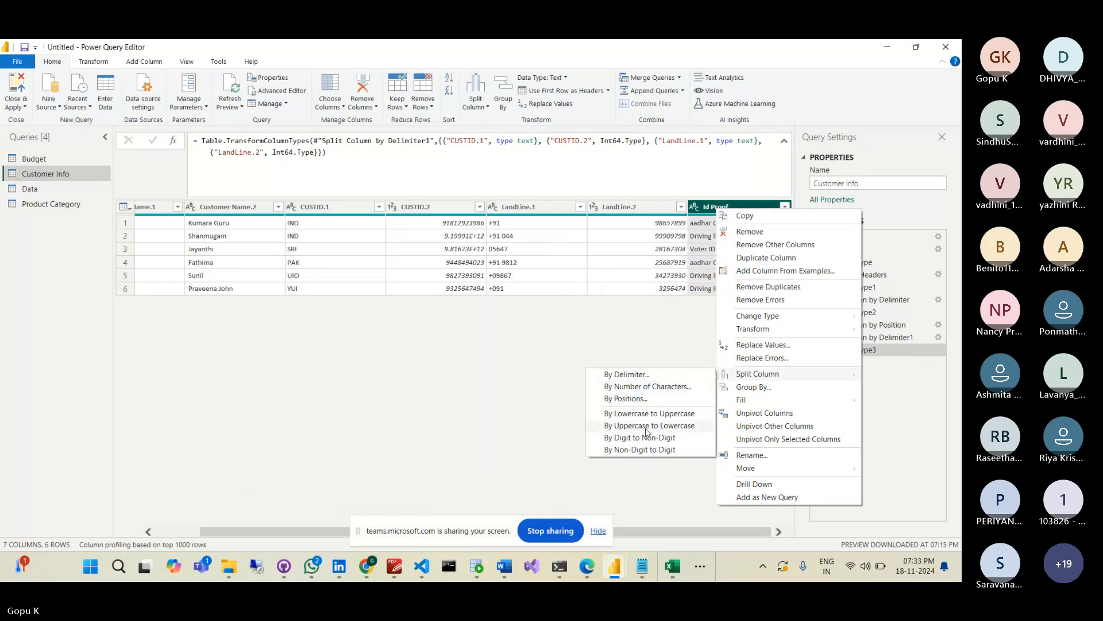
pyautogui.click(642, 451)
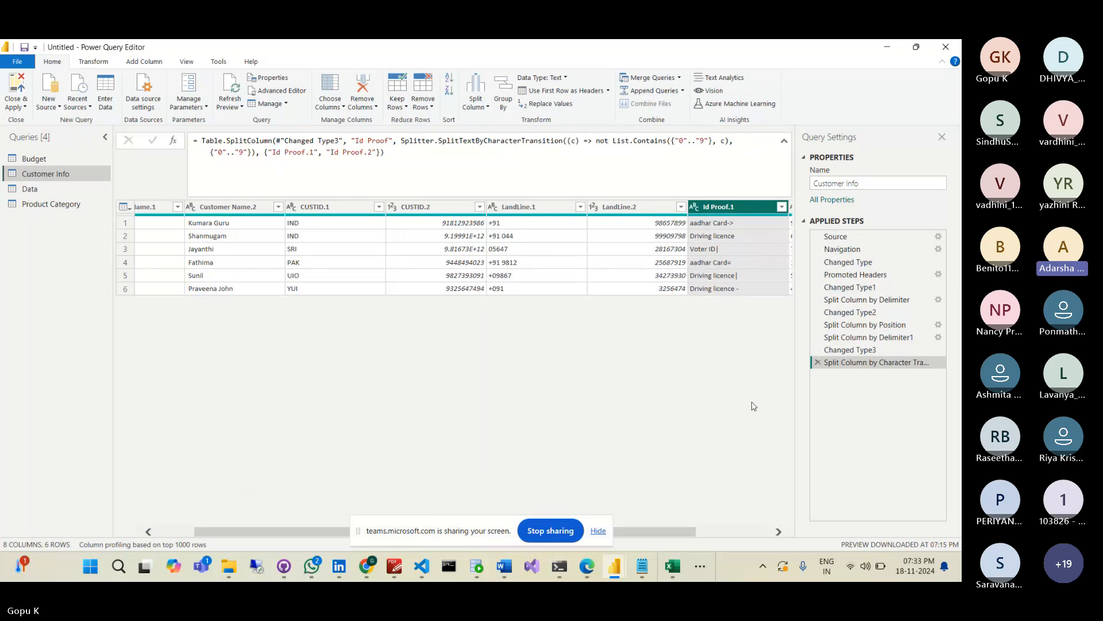
pyautogui.moveTo(653, 528); pyautogui.dragTo(738, 519)
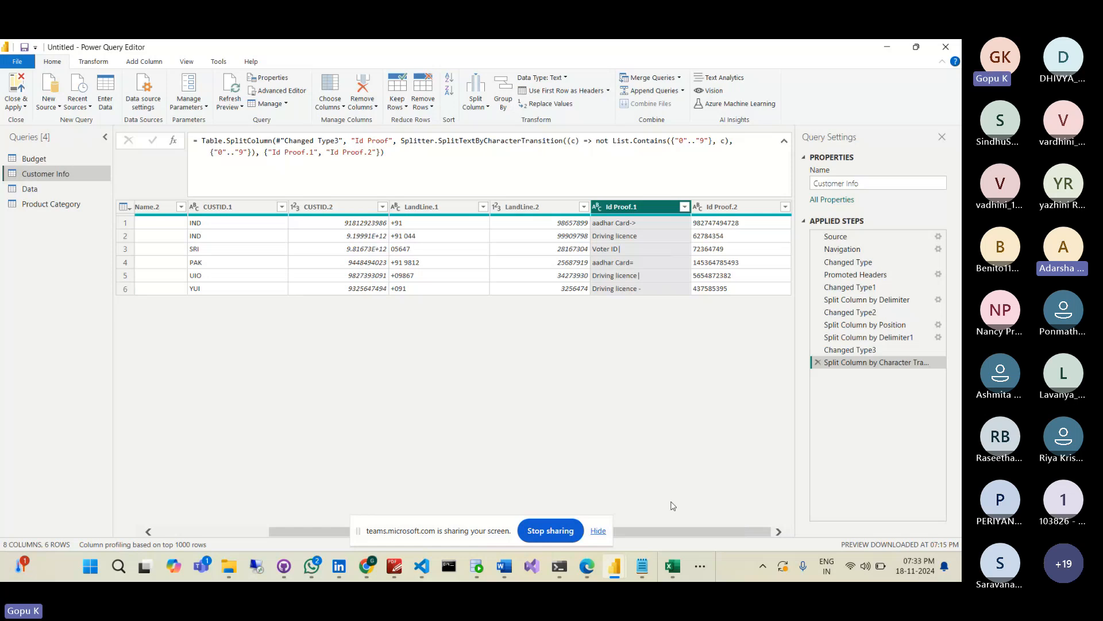
# - Rename the Id Proof.1 column to Cardname, correcting a typo while typing
pyautogui.rightClick(636, 206)
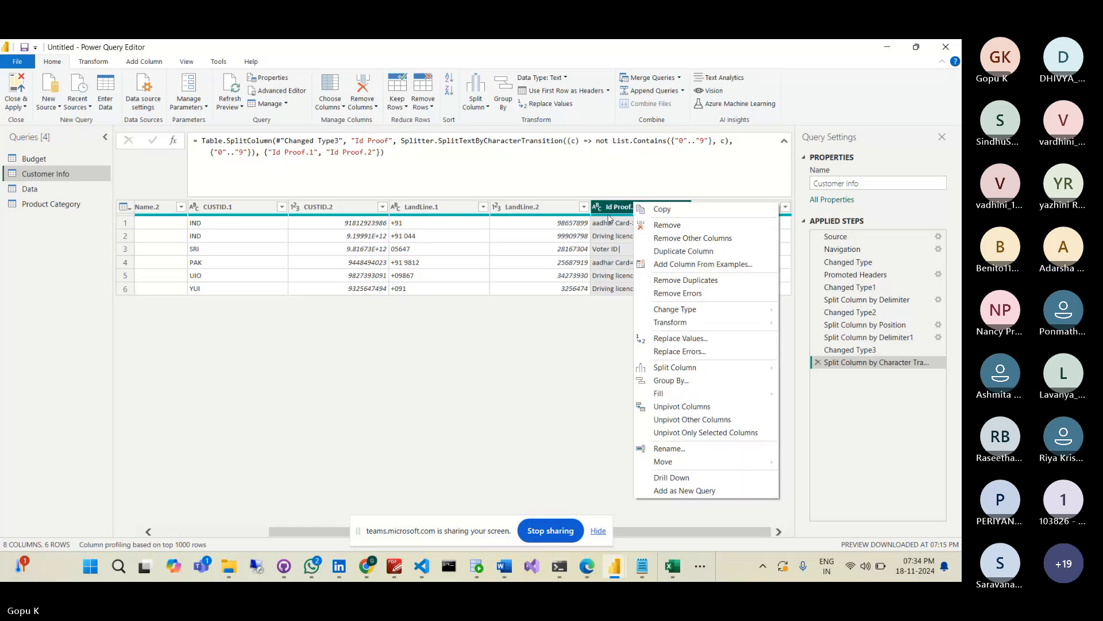
pyautogui.click(667, 449)
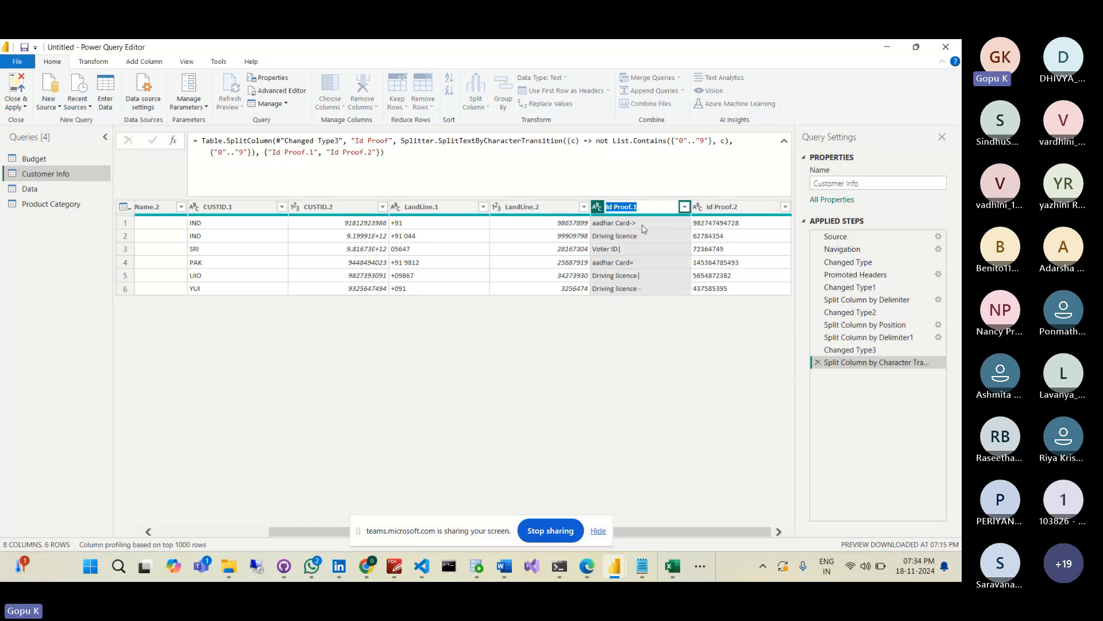
pyautogui.write('C')
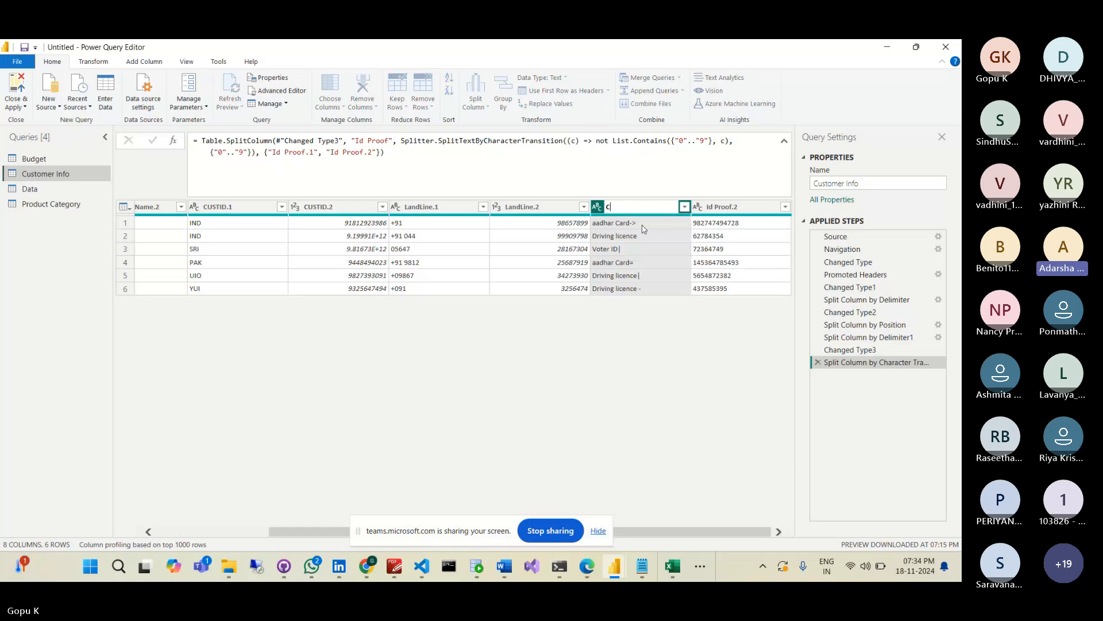
pyautogui.write('ar')
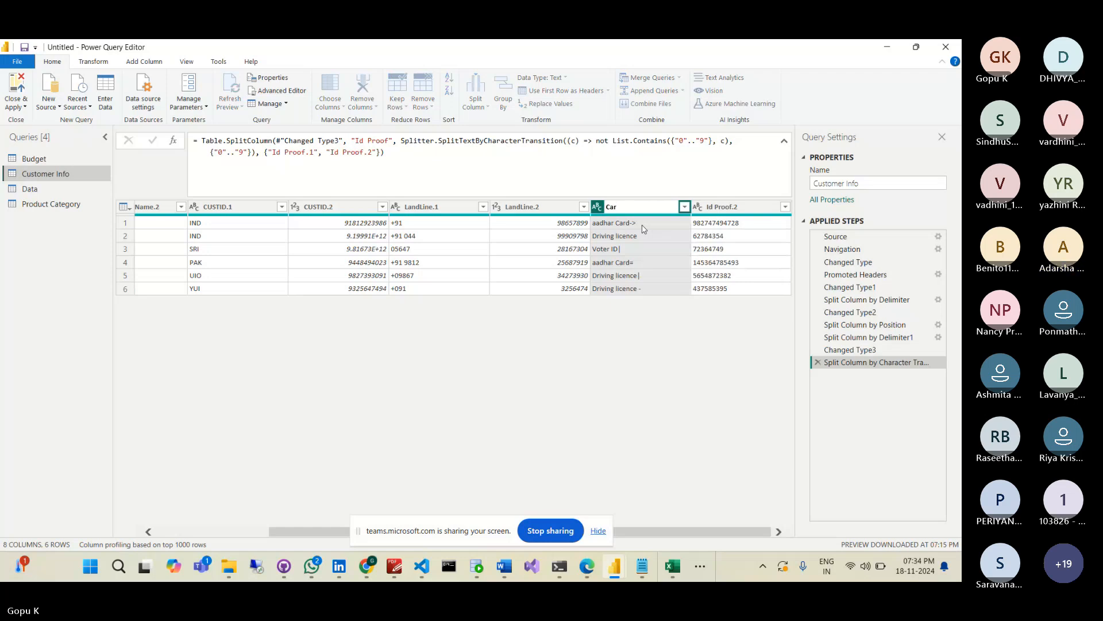
pyautogui.write('dan')
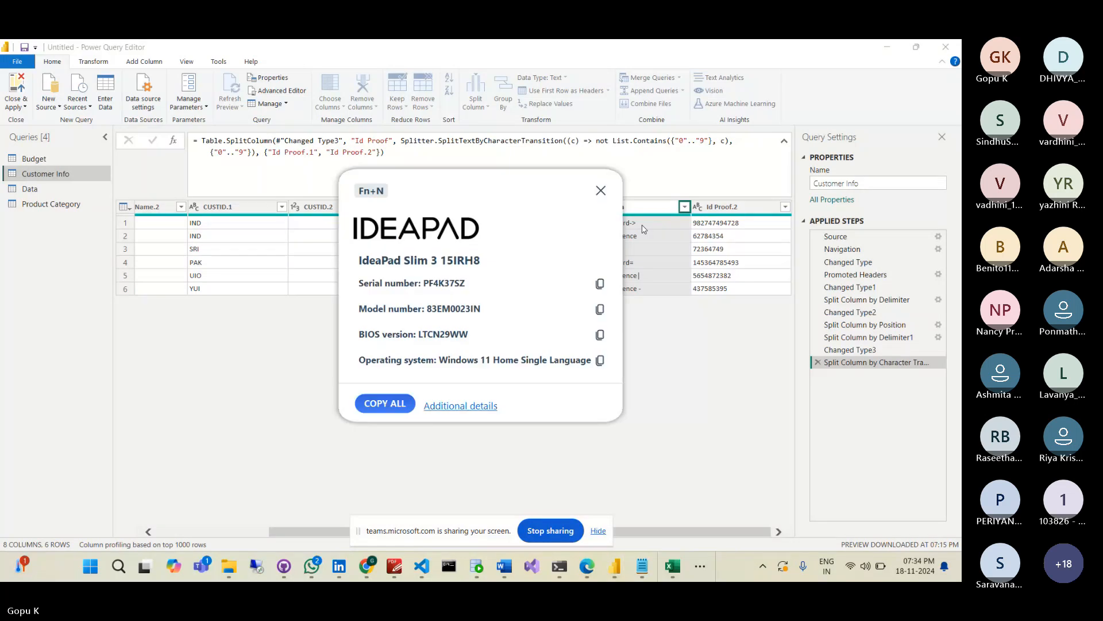
pyautogui.click(600, 190)
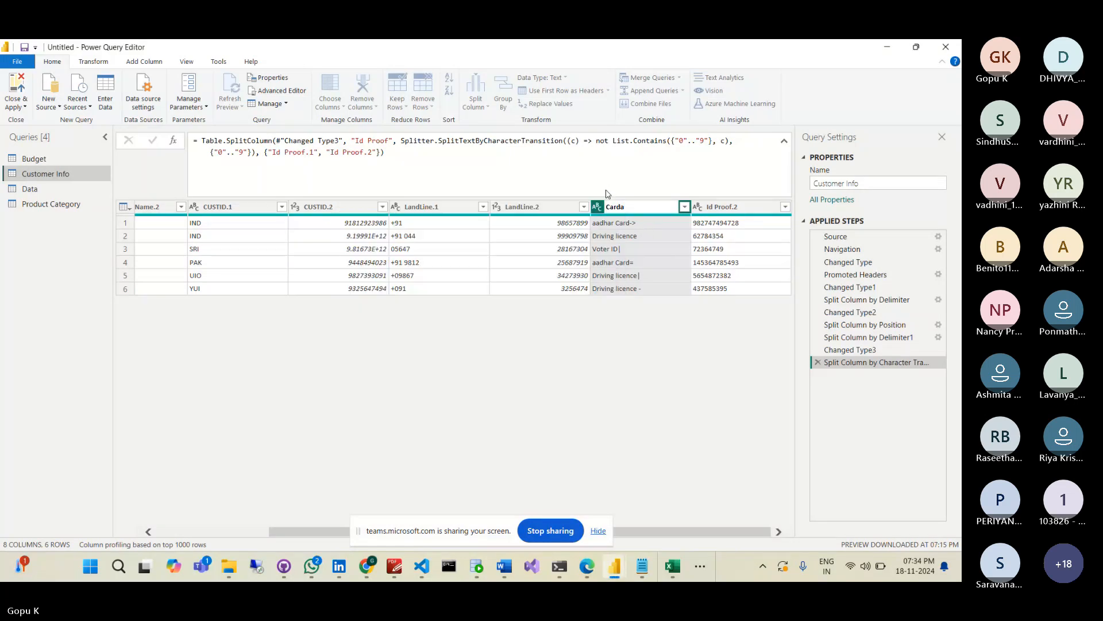
pyautogui.press('BackSpace')
pyautogui.write('name')
pyautogui.press('Return')
# - Rename the Id Proof.2 column to Cardnumber, then select the Budget query
pyautogui.click(743, 207)
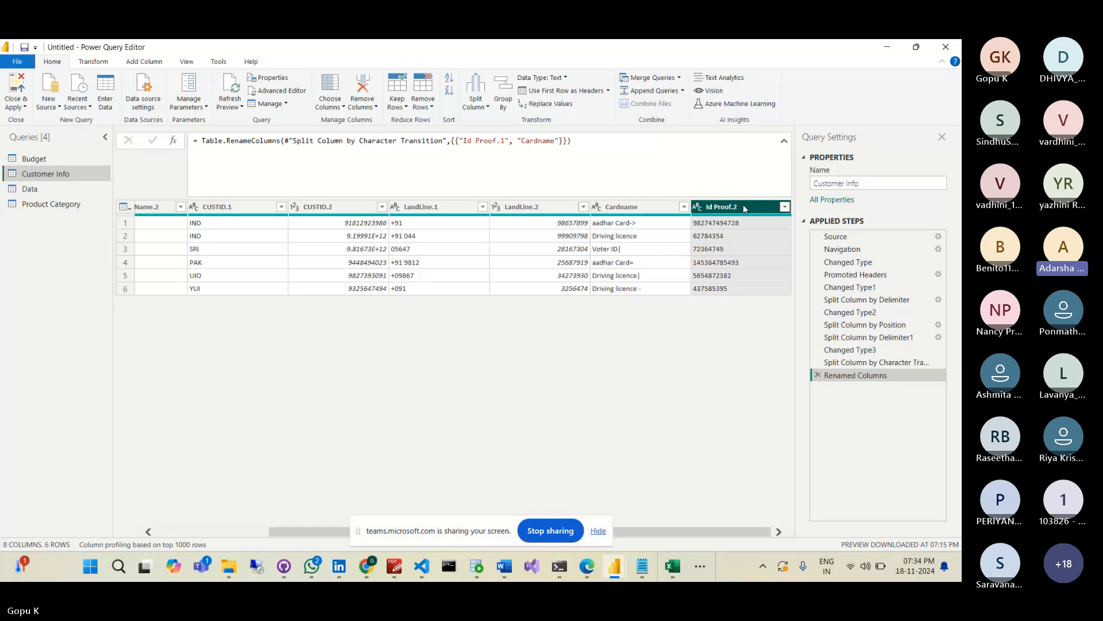
pyautogui.rightClick(743, 208)
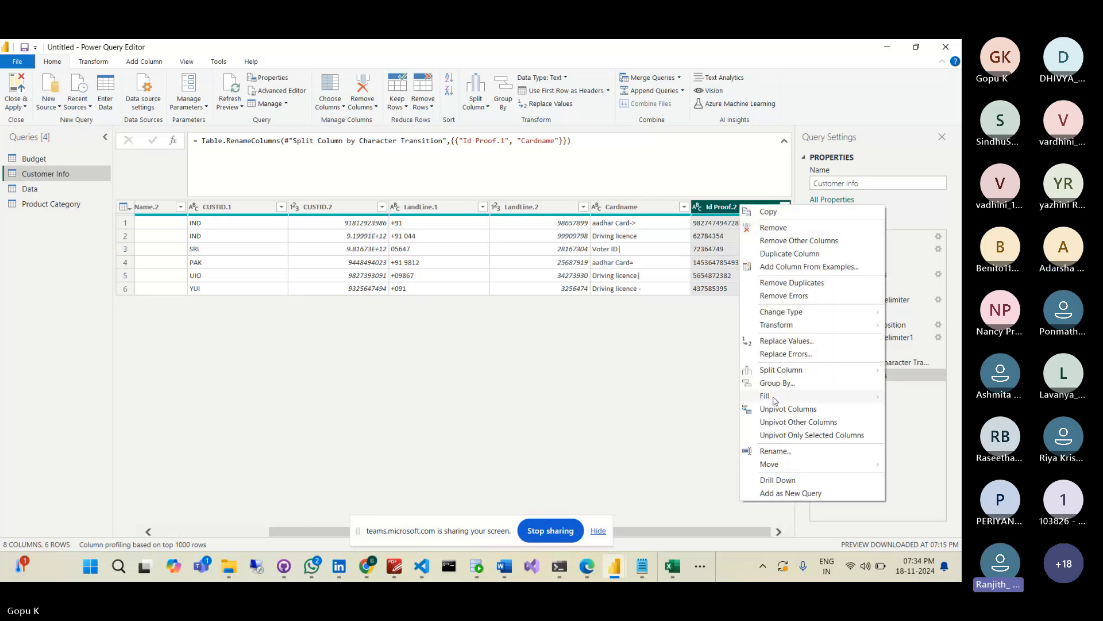
pyautogui.click(776, 453)
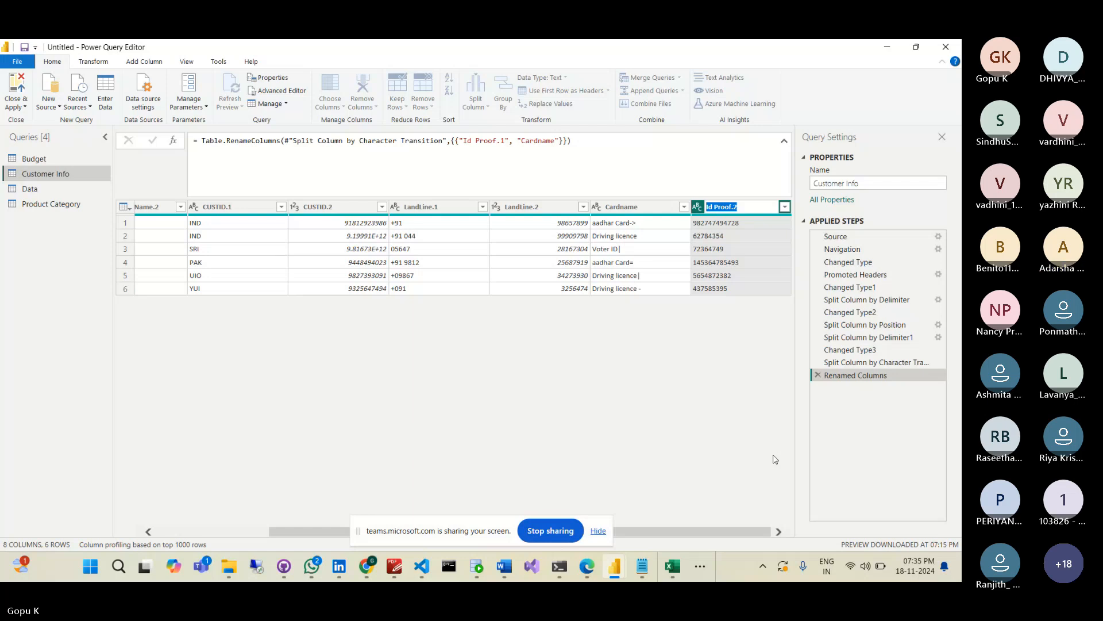
pyautogui.write('Cardnumber')
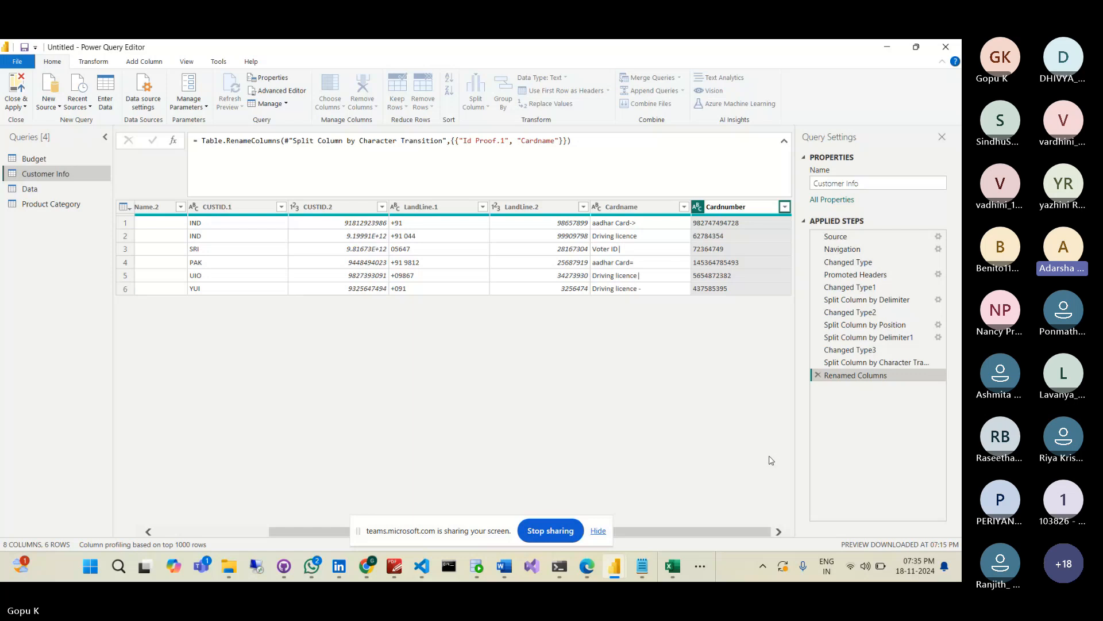
pyautogui.press('Return')
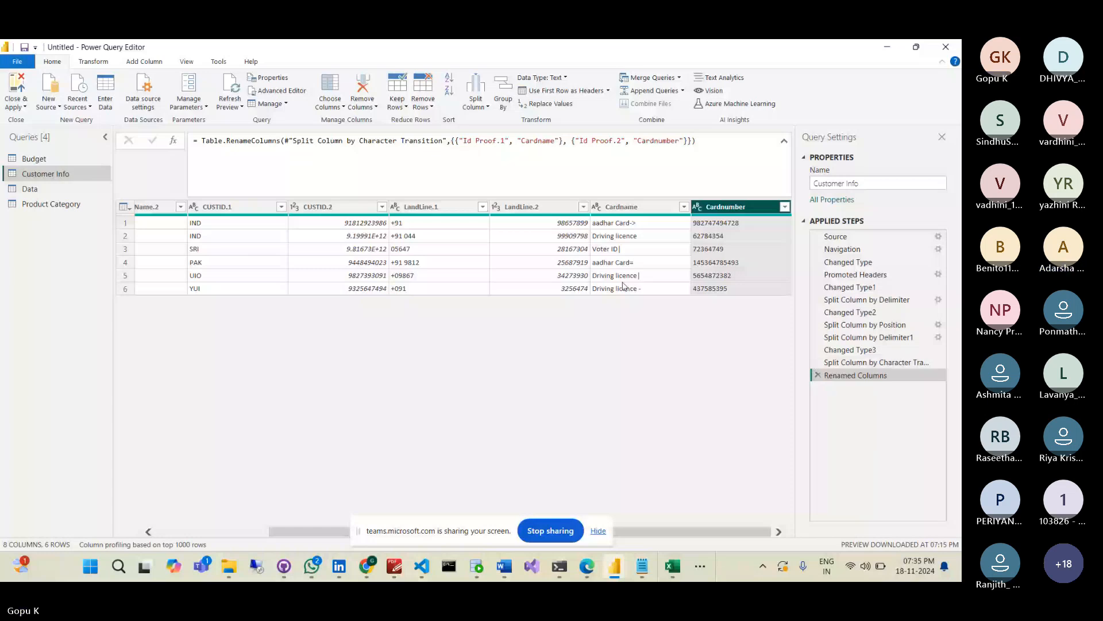
pyautogui.click(64, 163)
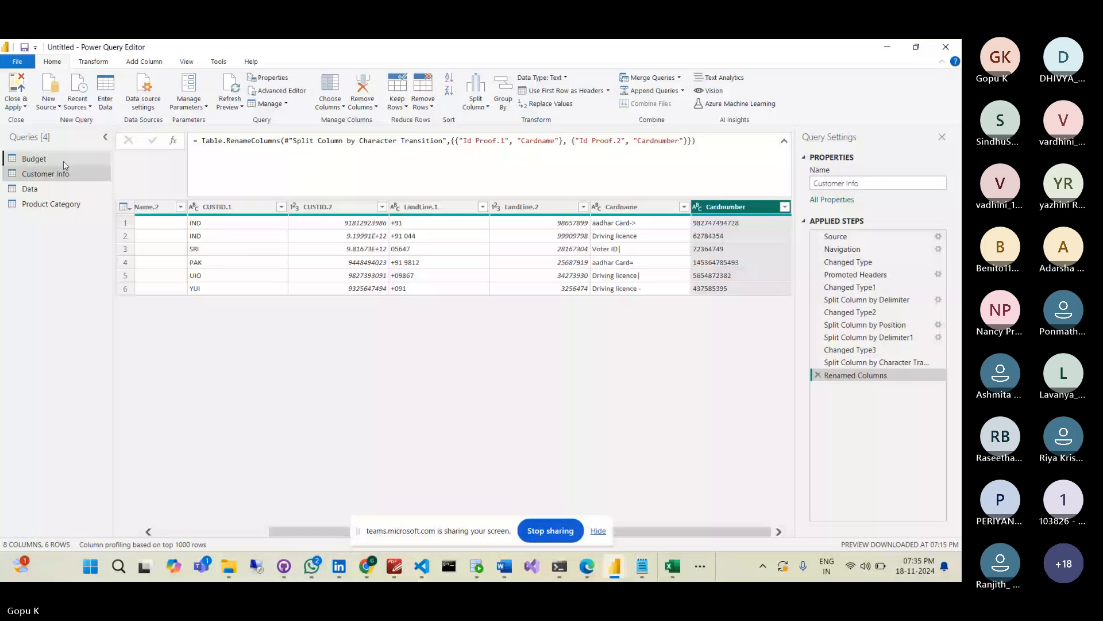
# - Promote Budget's first row to headers, unpivot all columns except Location, and Close & Apply
pyautogui.click(64, 161)
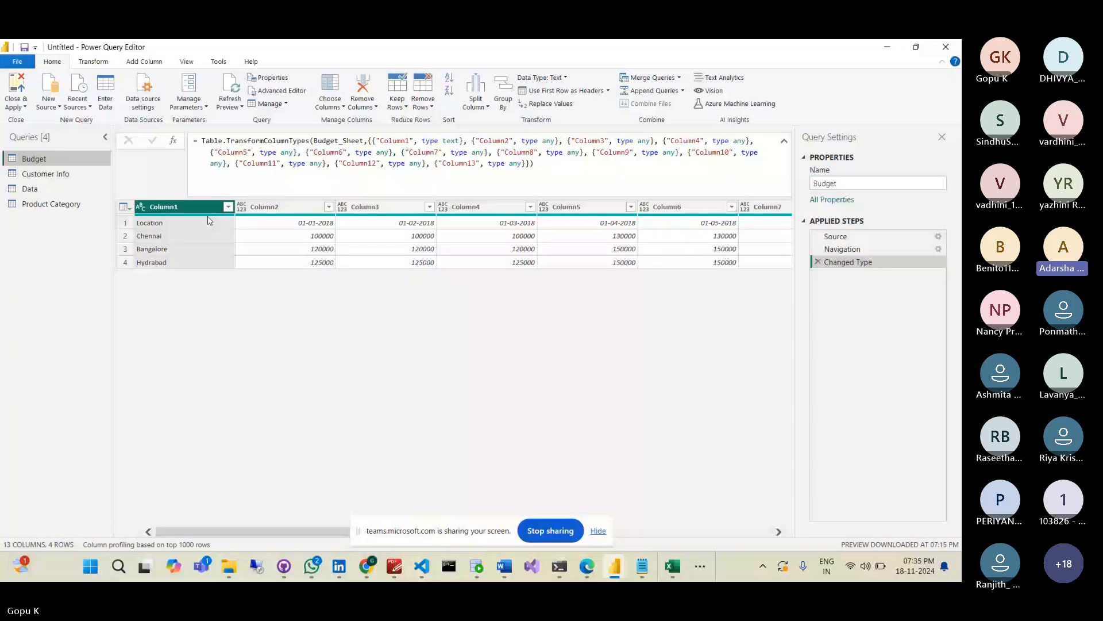
pyautogui.click(209, 222)
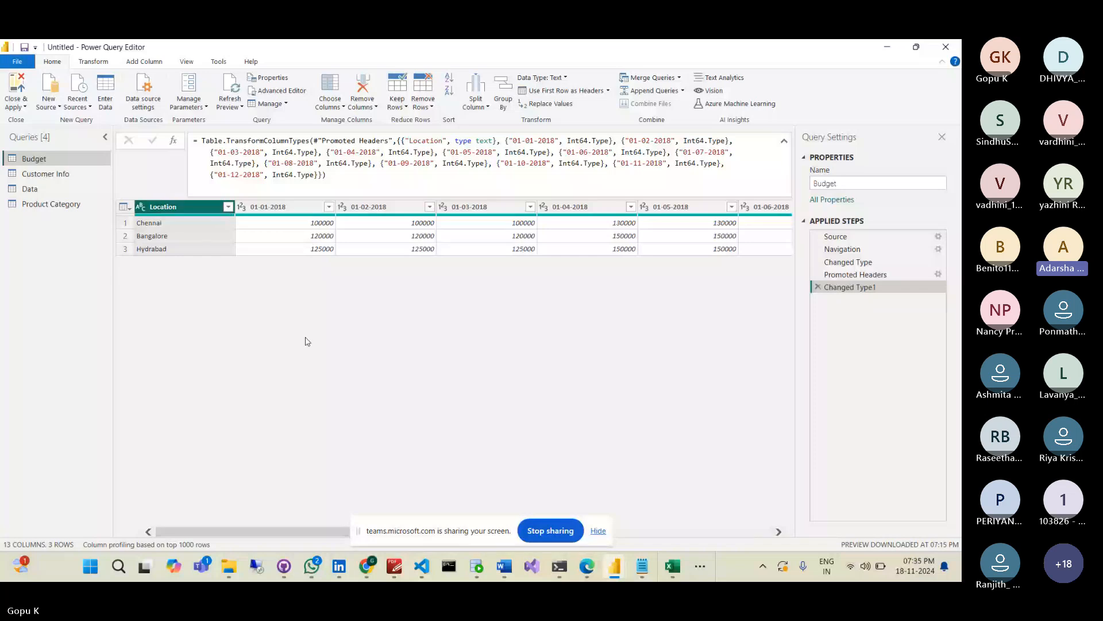
pyautogui.rightClick(190, 210)
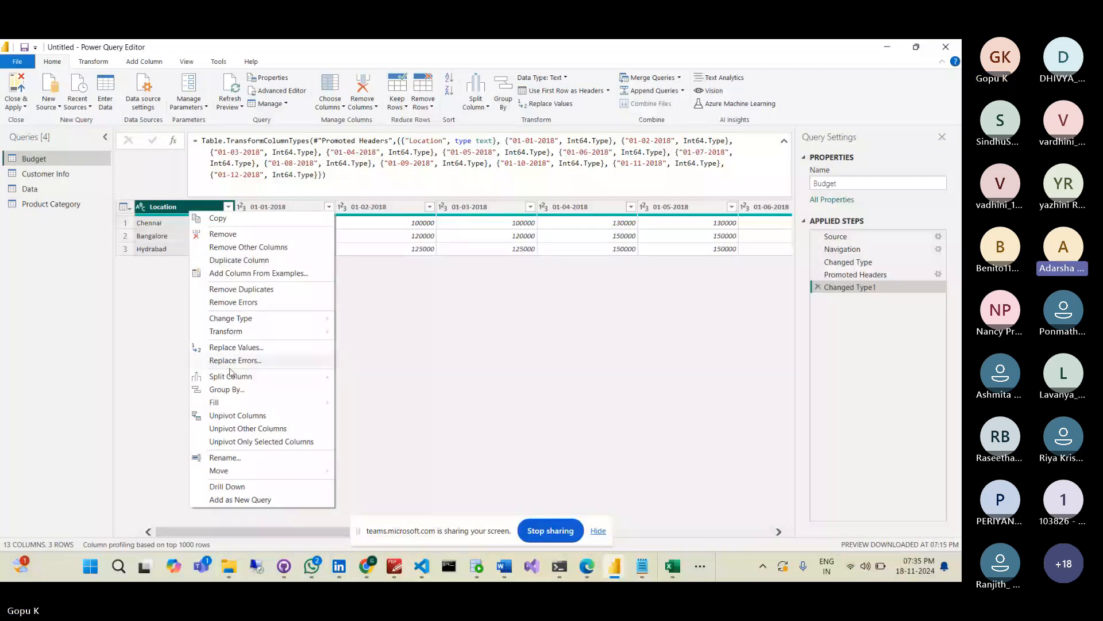
pyautogui.moveTo(231, 376)
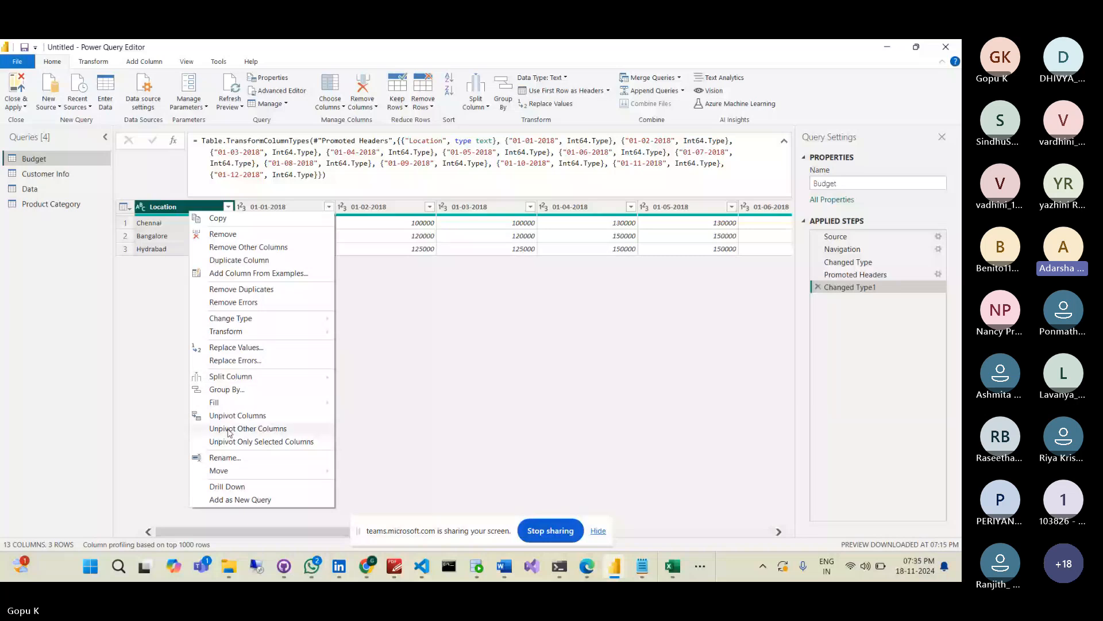
pyautogui.click(229, 429)
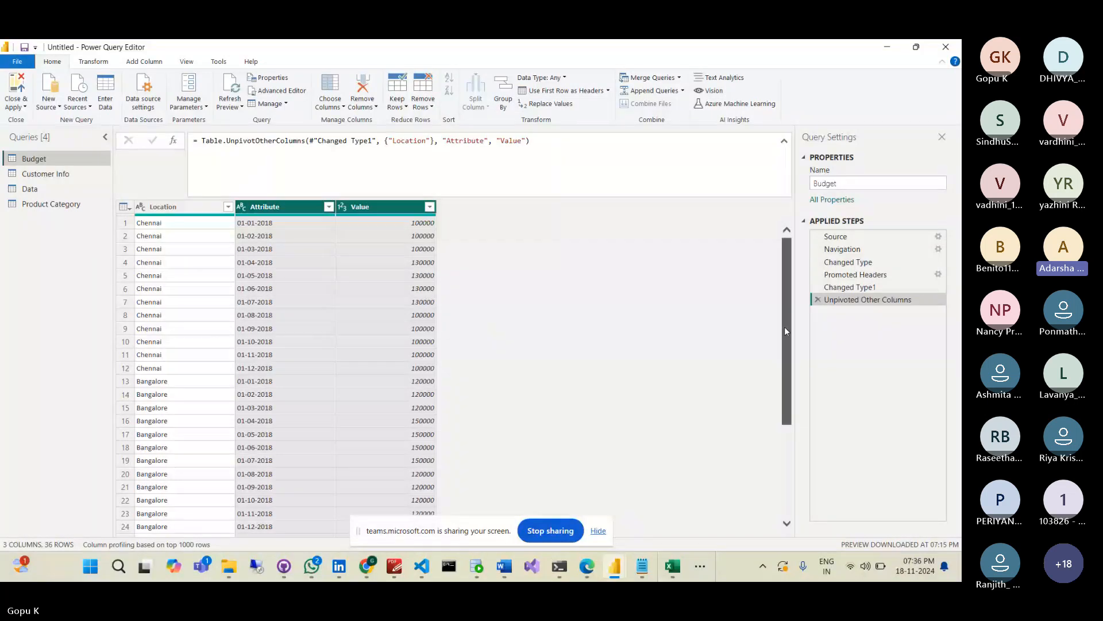
pyautogui.moveTo(785, 331); pyautogui.dragTo(809, 465)
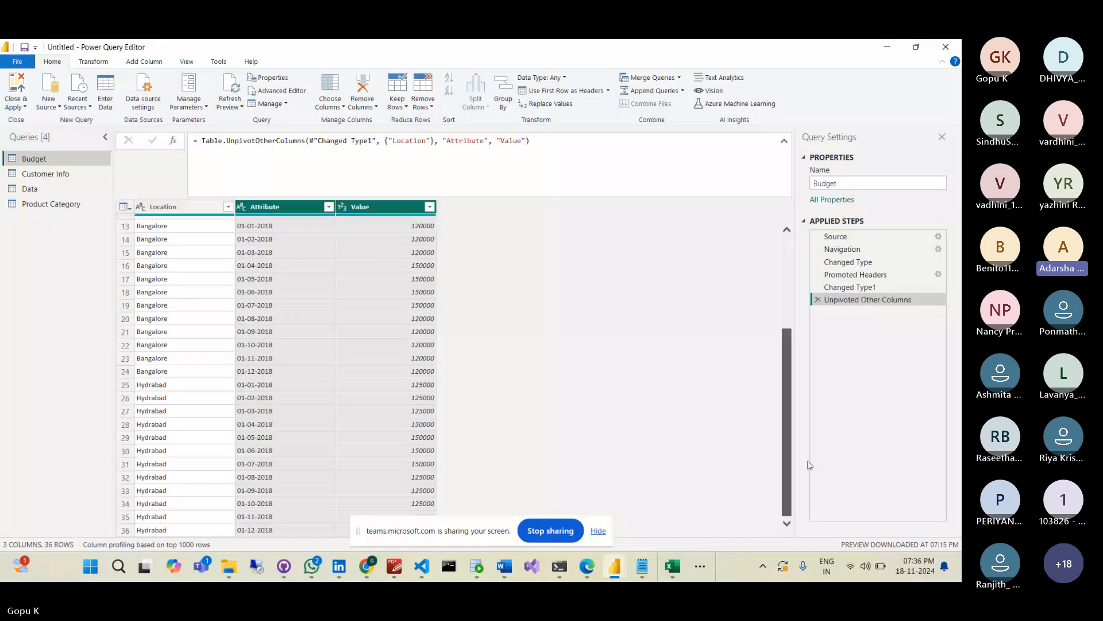
pyautogui.moveTo(788, 425); pyautogui.dragTo(778, 305)
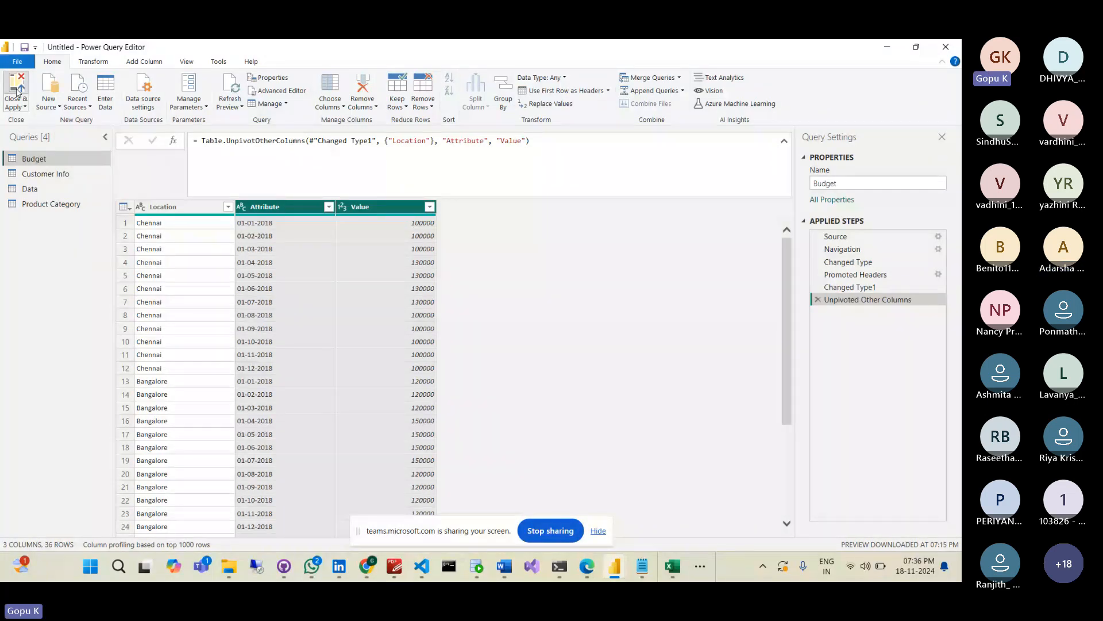
pyautogui.click(366, 566)
# - Return to the main report window while Budget, Customer Info, Data and Product Category load
pyautogui.moveTo(621, 580)
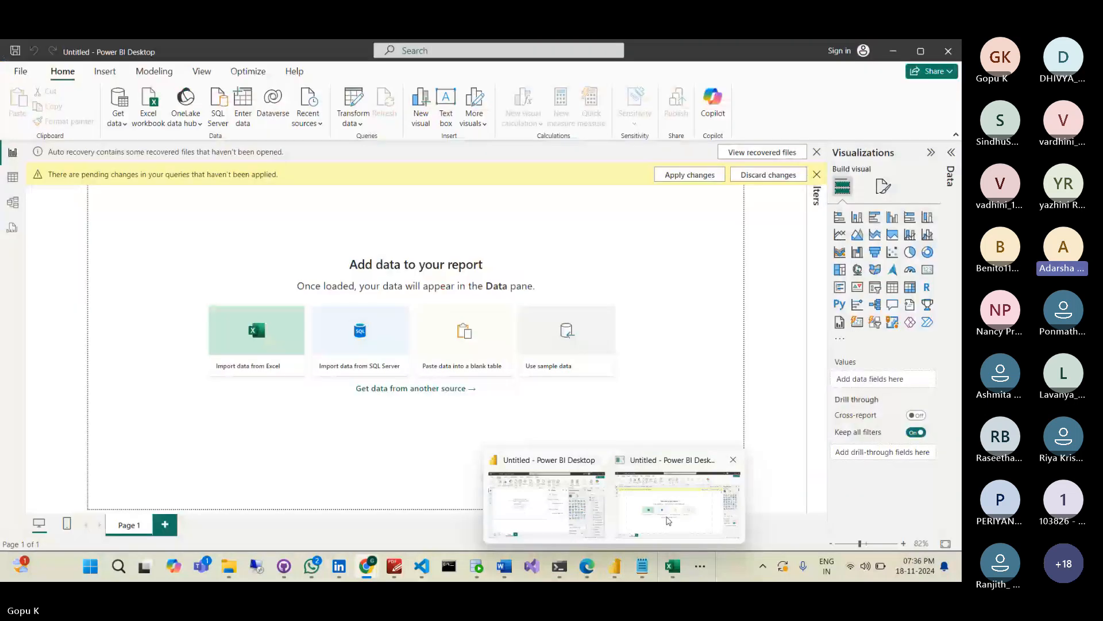
pyautogui.click(668, 521)
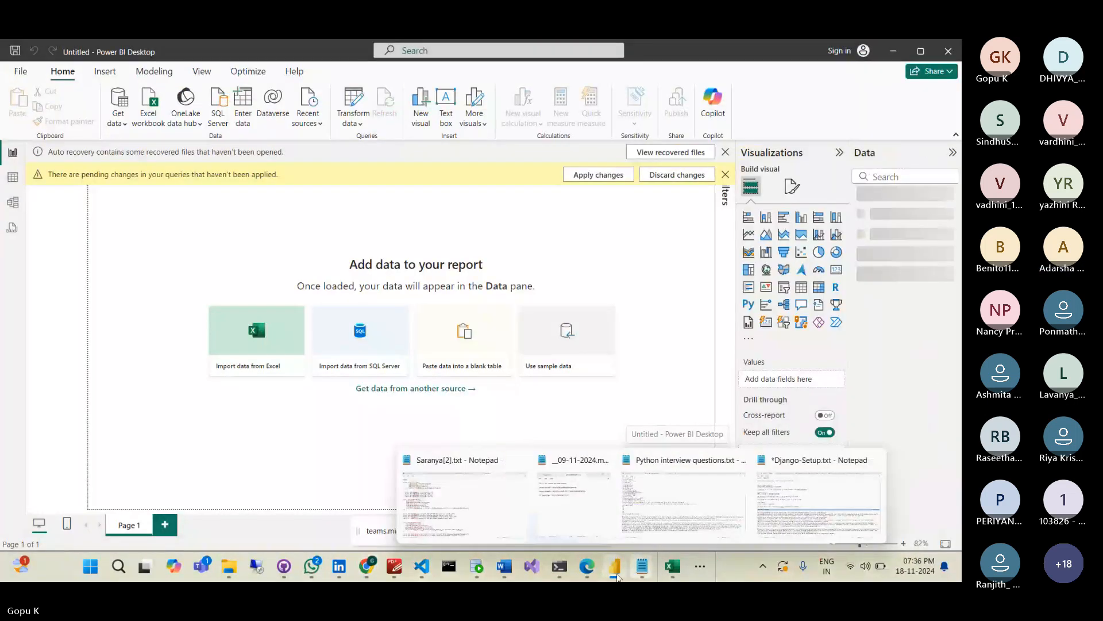
pyautogui.moveTo(618, 577)
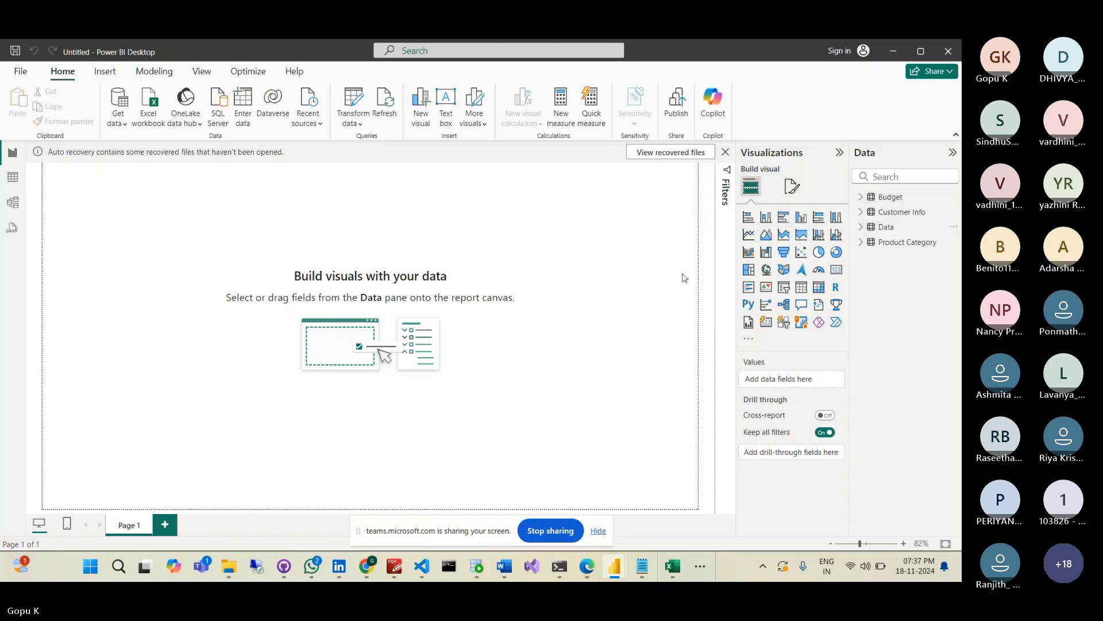
# - Build a table visual from the Data table's Item name and Selling price fields
pyautogui.click(864, 230)
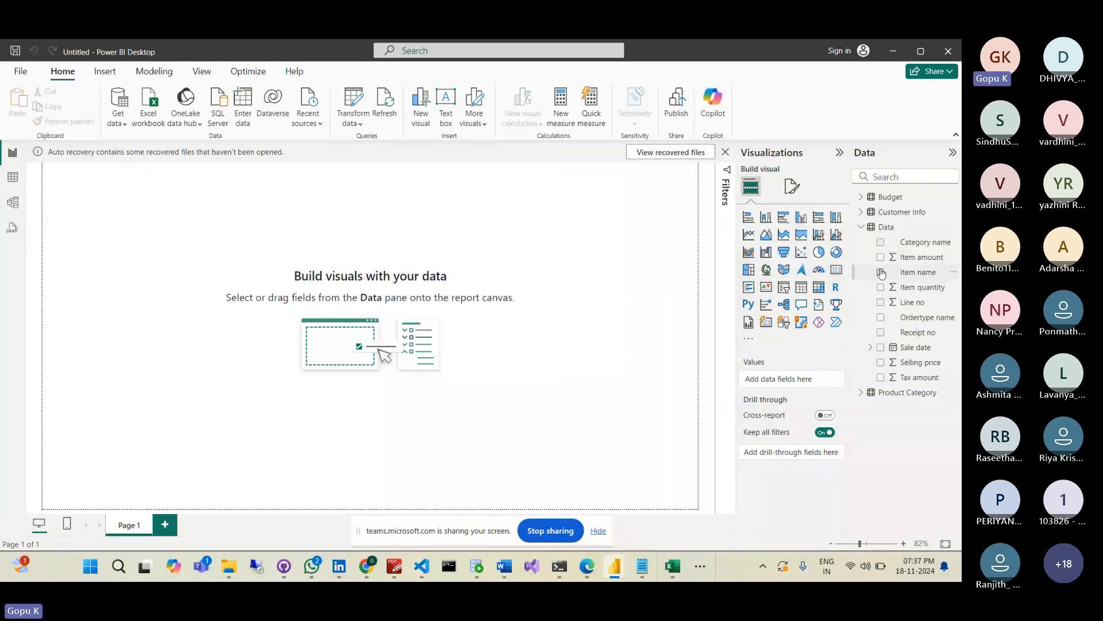
pyautogui.click(881, 272)
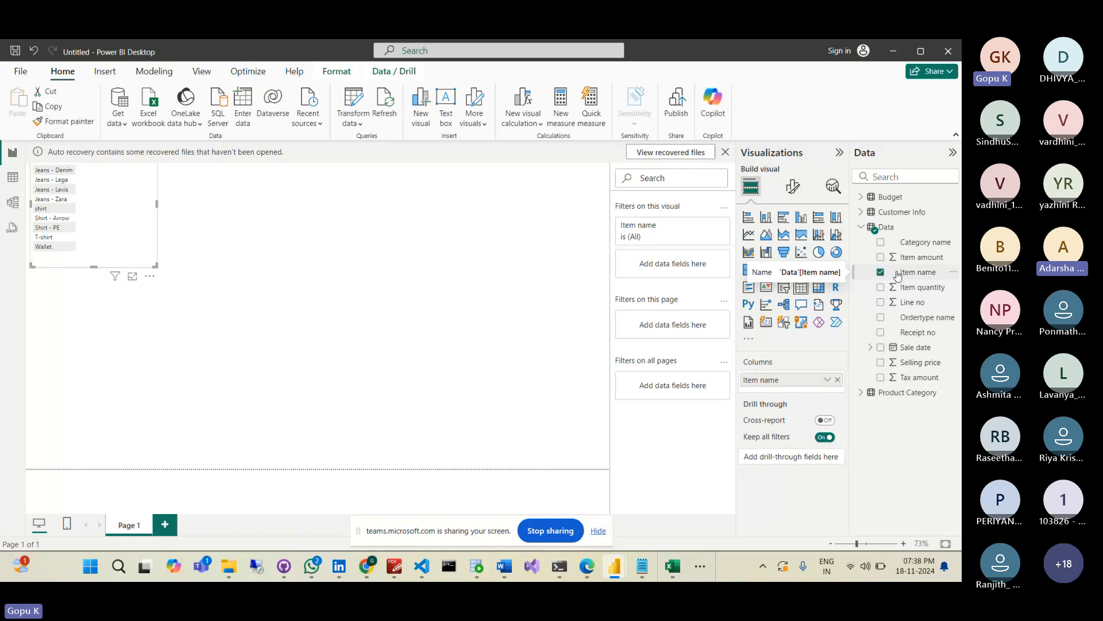
pyautogui.click(898, 274)
pyautogui.click(880, 363)
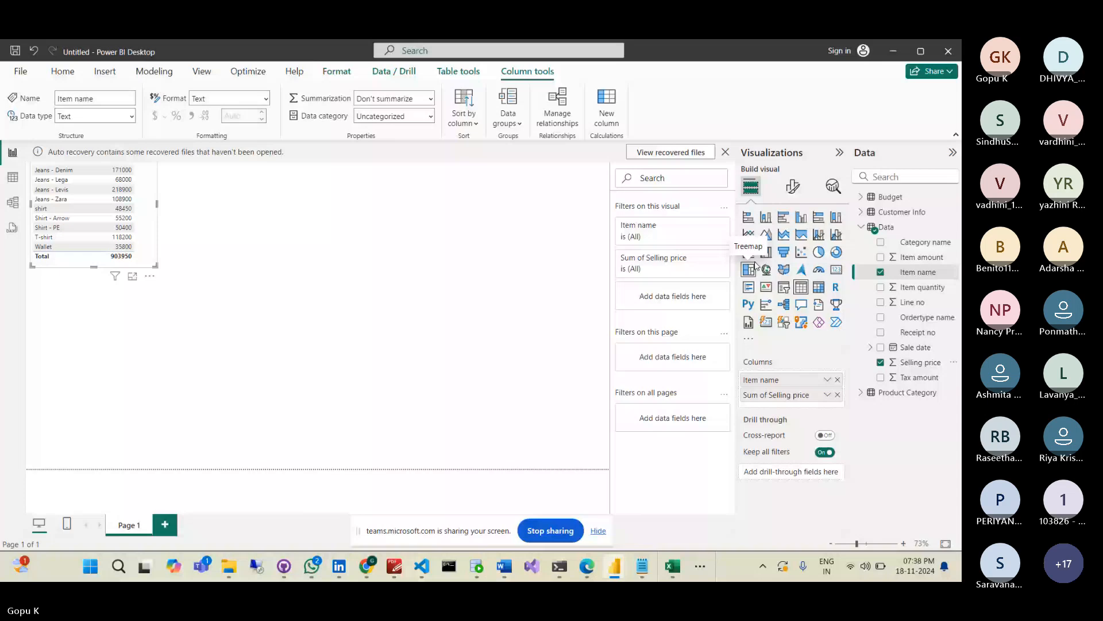
# - Change the table to a clustered column chart, checking it in Focus mode before returning to the report
pyautogui.click(784, 219)
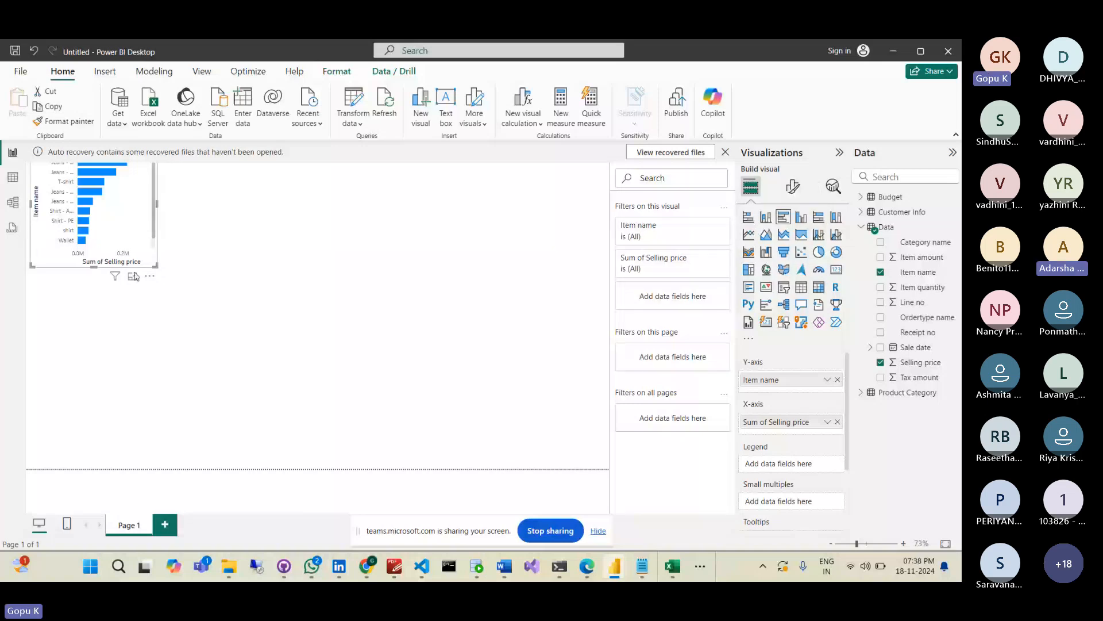
pyautogui.click(134, 277)
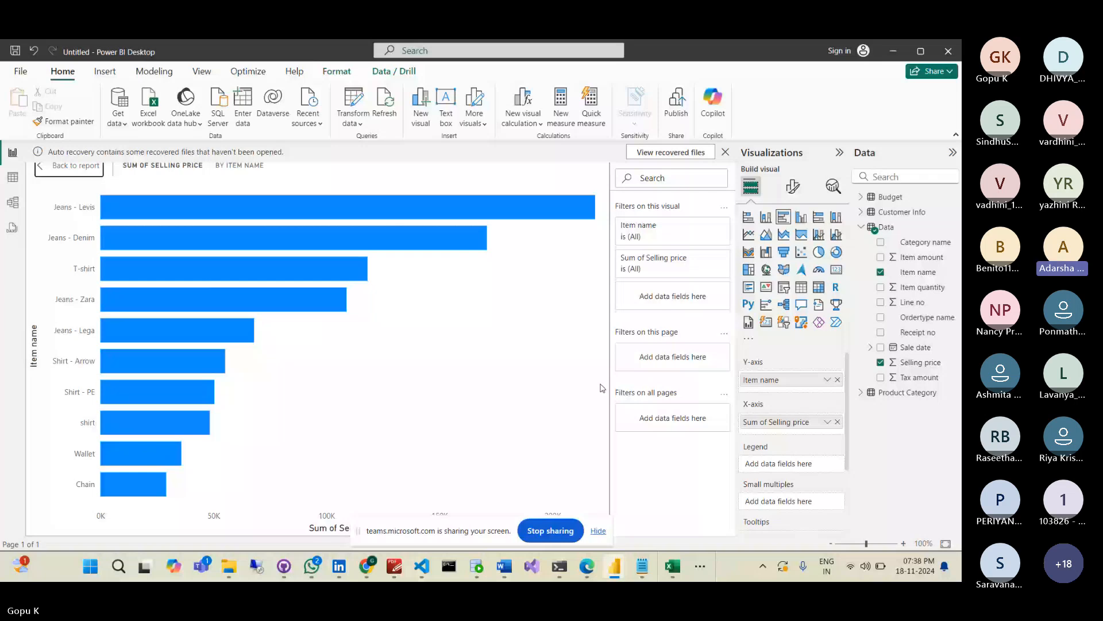
pyautogui.click(801, 217)
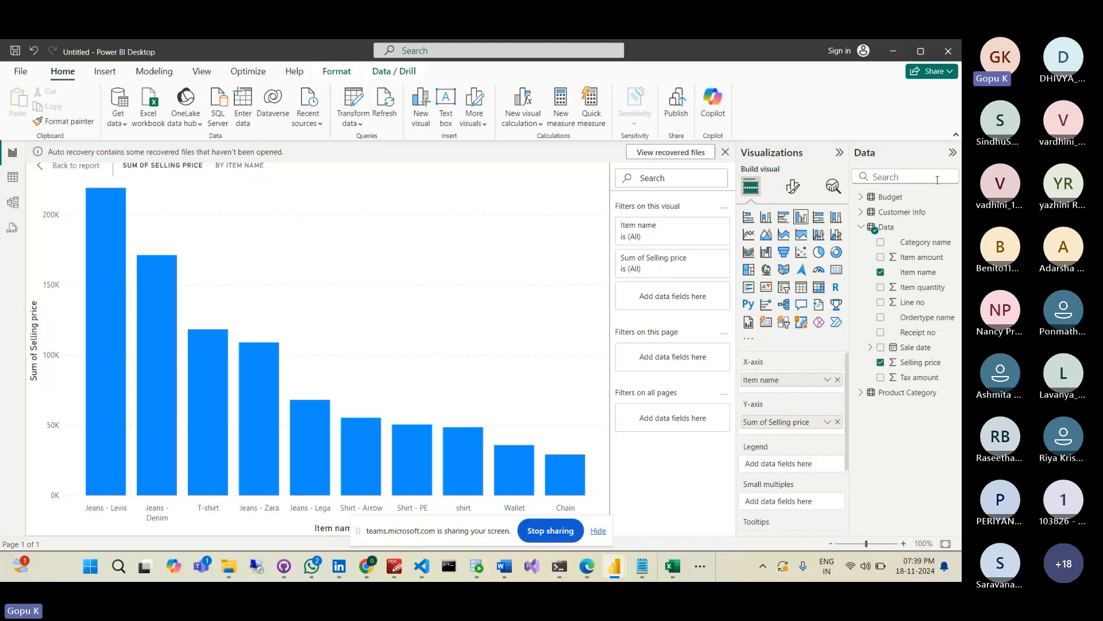
pyautogui.click(53, 171)
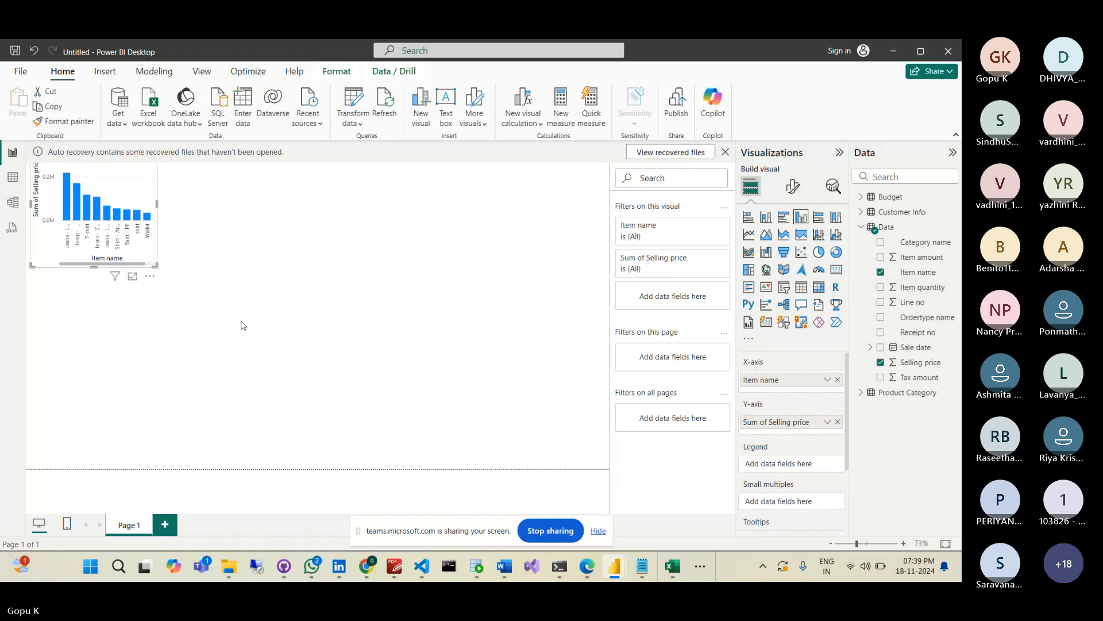
# - Resize the Sum of Selling price column chart: stretch it to the page corner, then shrink it to a medium size
pyautogui.moveTo(156, 264); pyautogui.dragTo(423, 363)
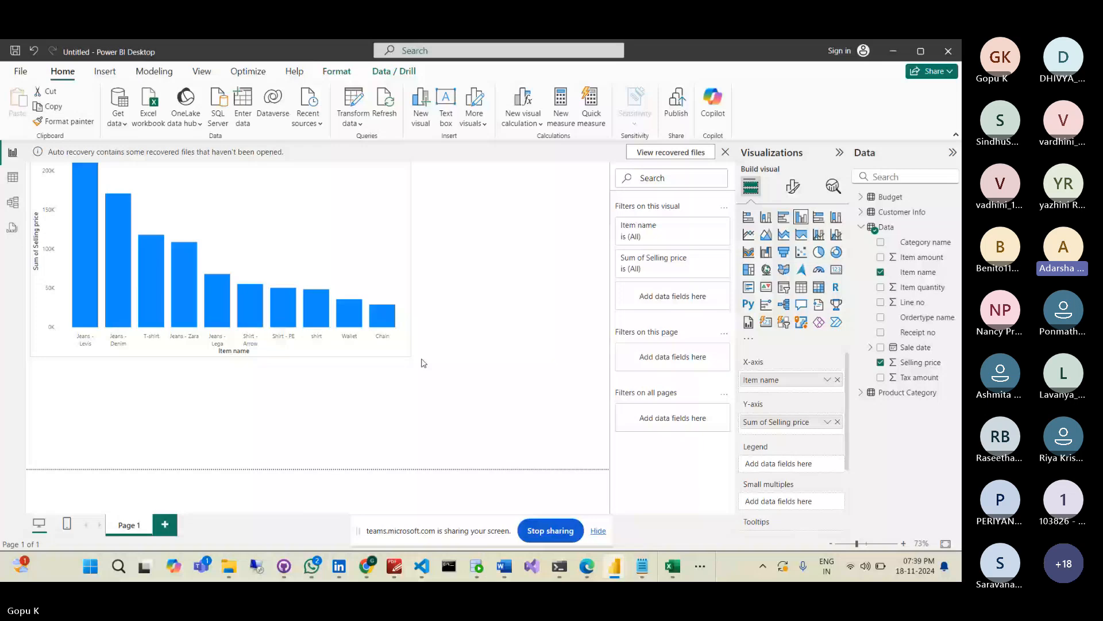
pyautogui.moveTo(424, 362); pyautogui.dragTo(609, 468)
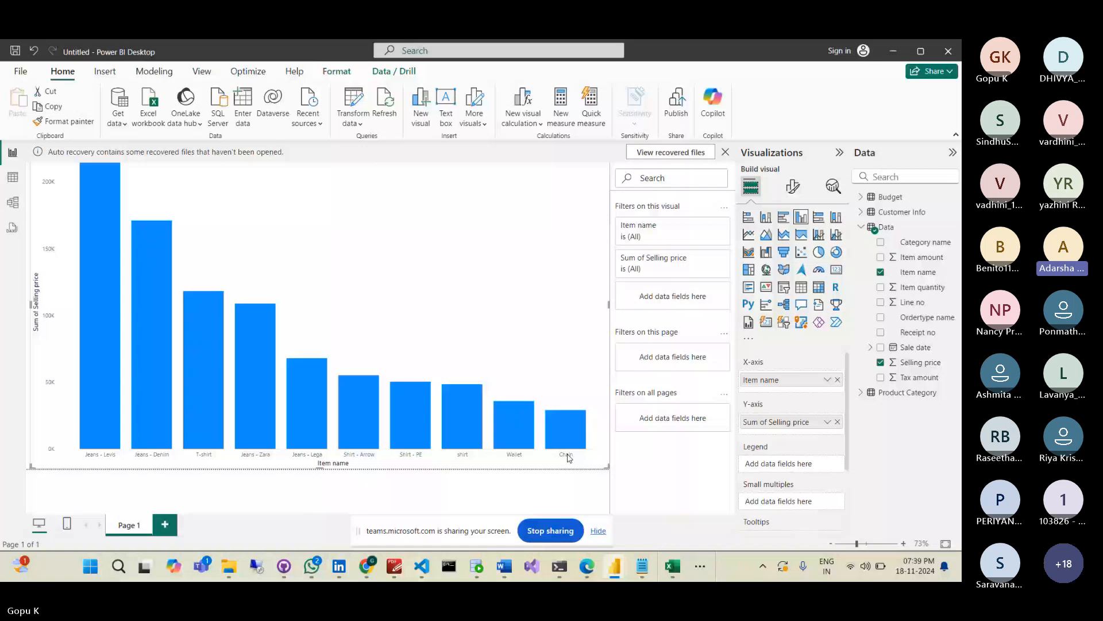
pyautogui.moveTo(609, 468); pyautogui.dragTo(346, 350)
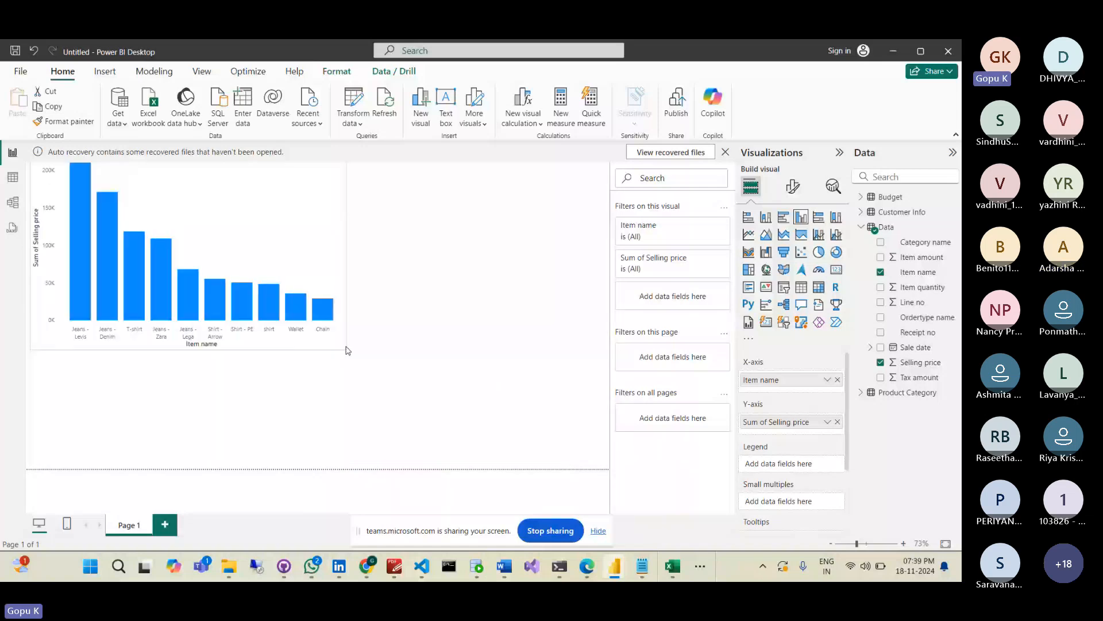
pyautogui.moveTo(347, 350); pyautogui.dragTo(396, 395)
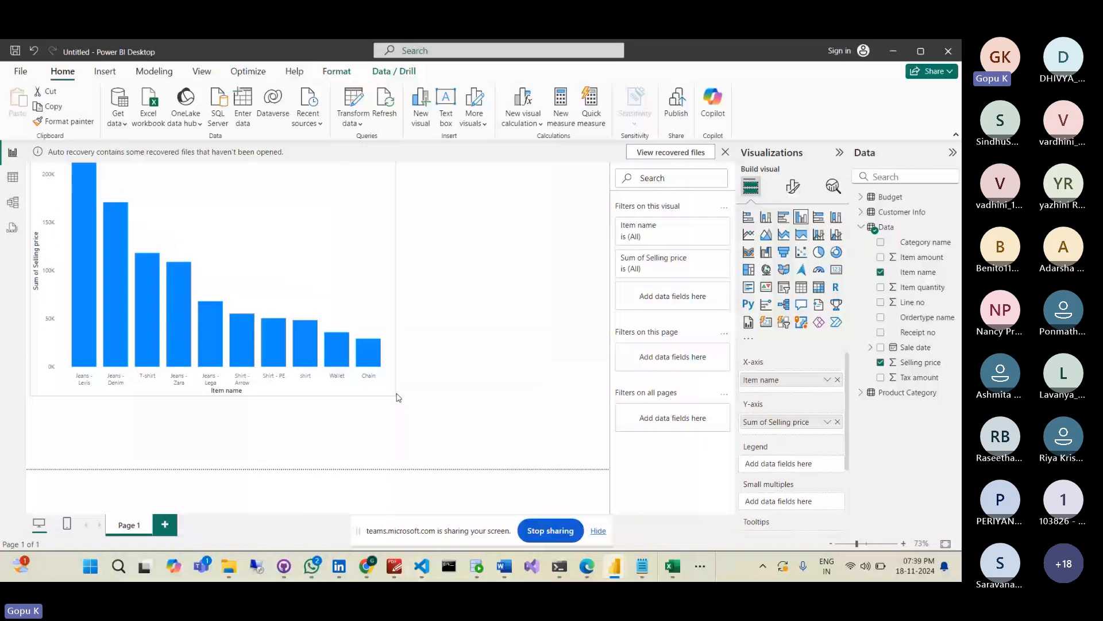
pyautogui.moveTo(398, 397); pyautogui.dragTo(415, 407)
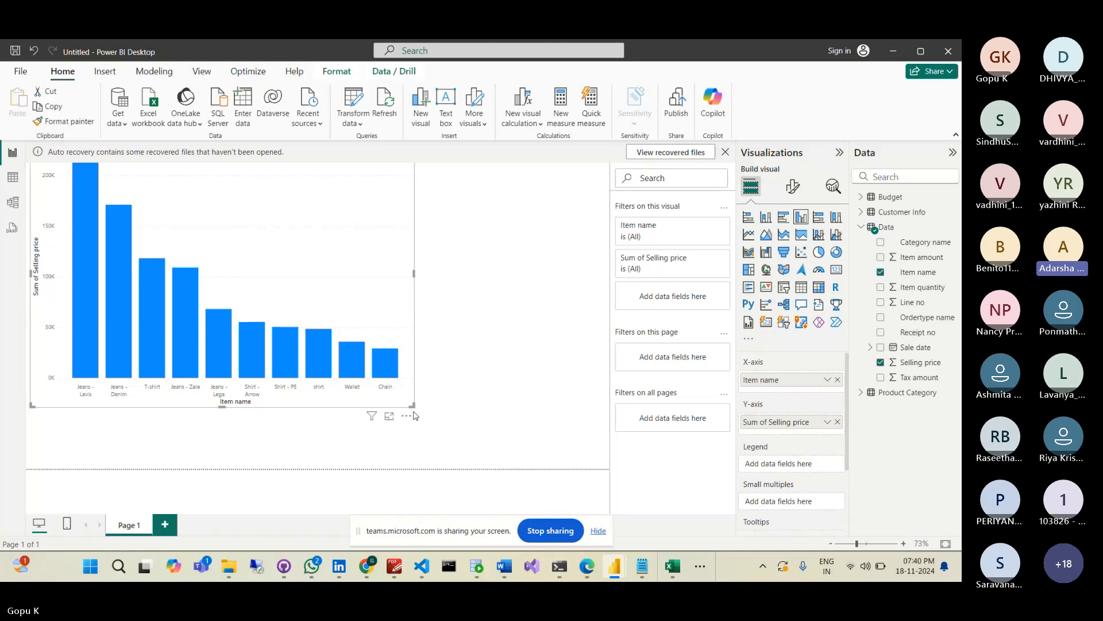
# - Open the column chart's More options menu and show its Sort axis choices
pyautogui.click(407, 416)
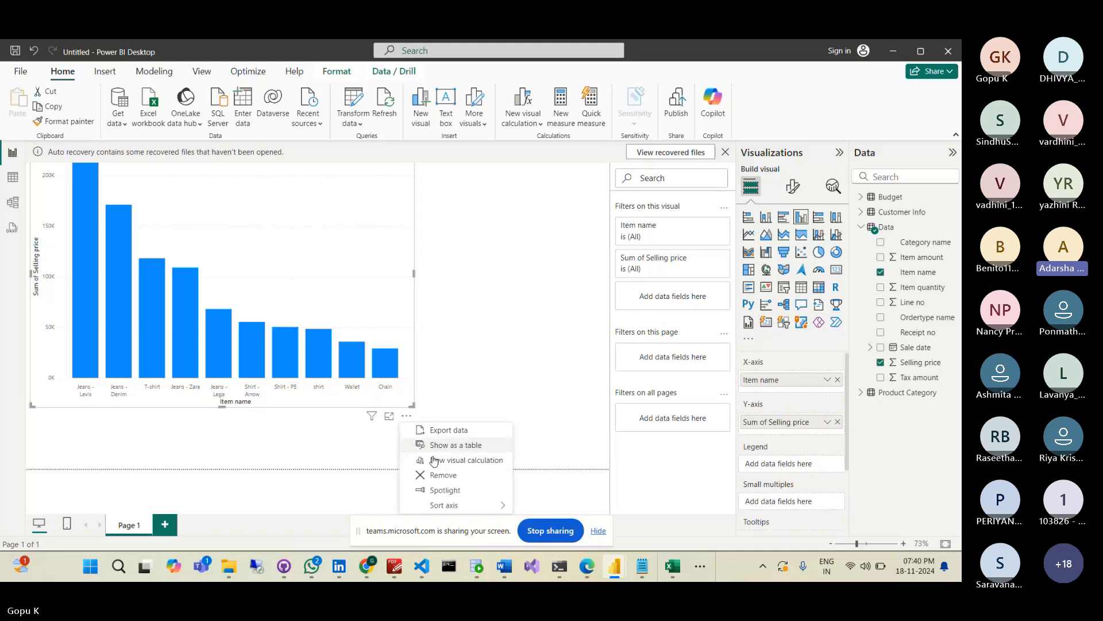
pyautogui.moveTo(446, 508)
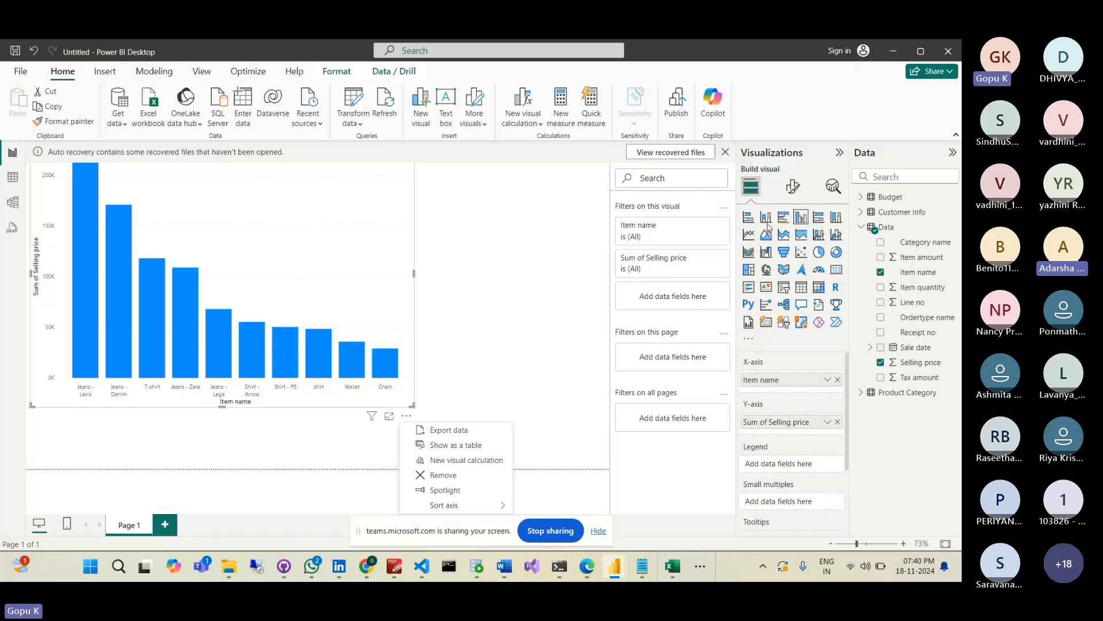
# - In Format visual, turn Data labels on and apply them to All series
pyautogui.click(794, 186)
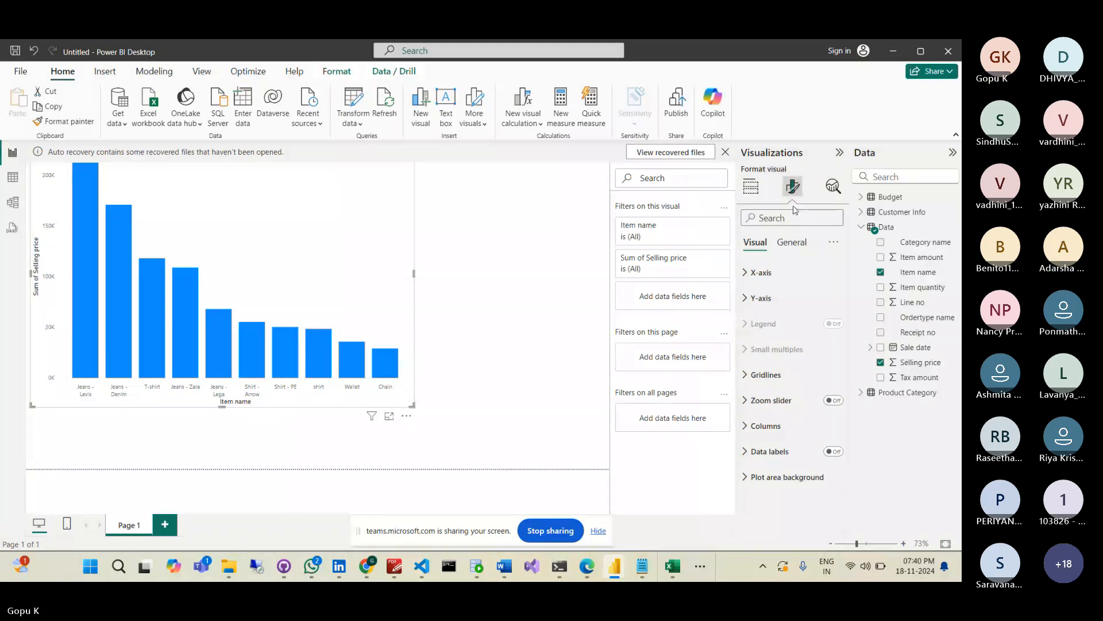
pyautogui.click(833, 452)
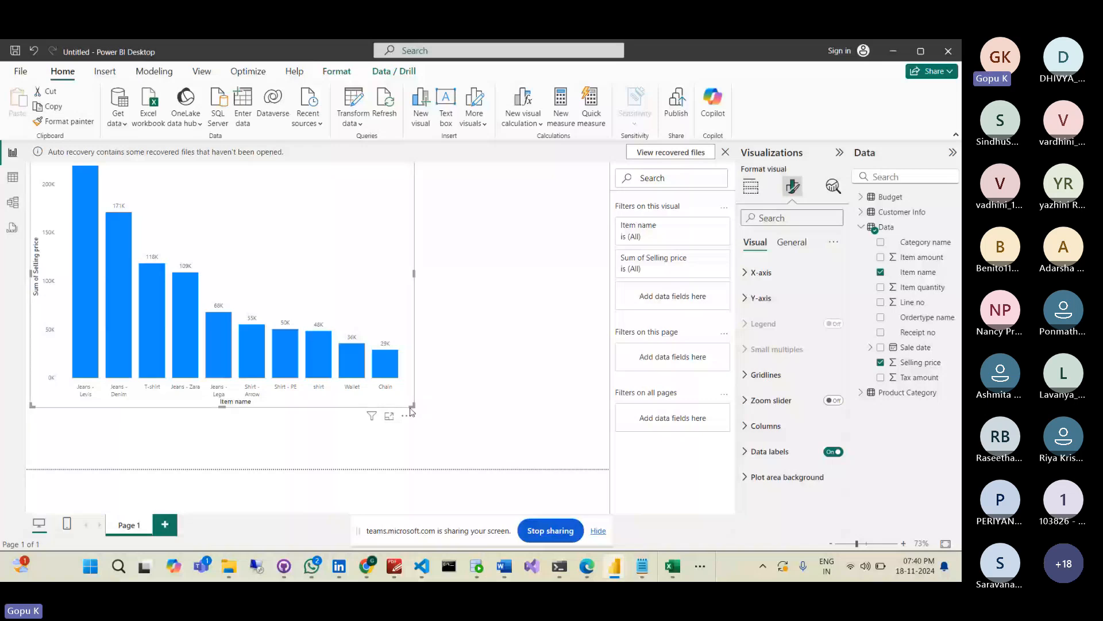
pyautogui.click(802, 452)
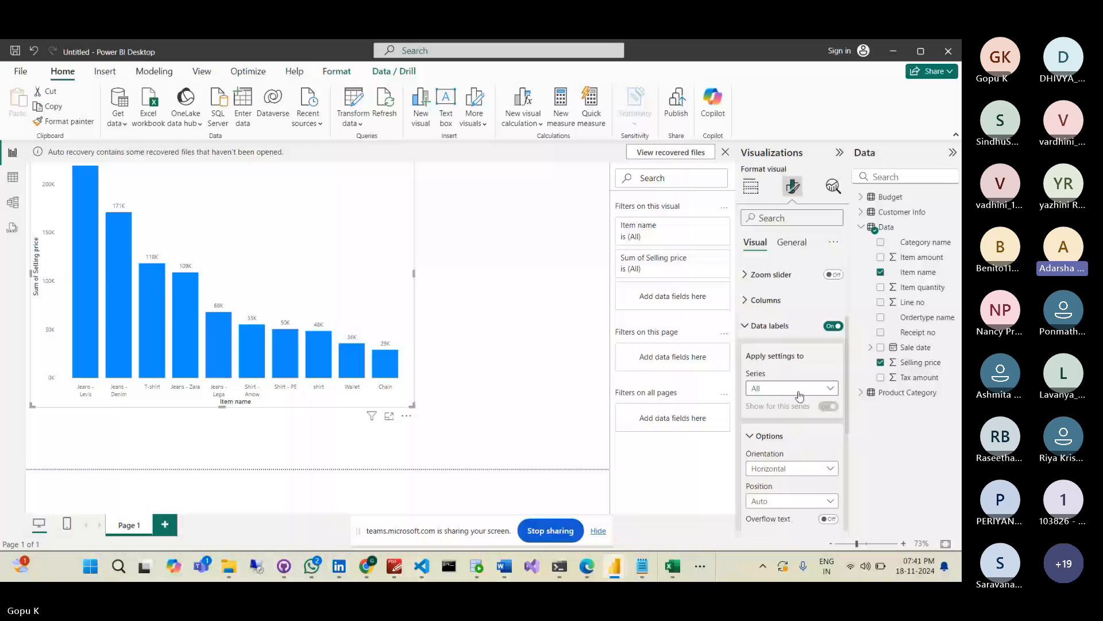
pyautogui.click(798, 393)
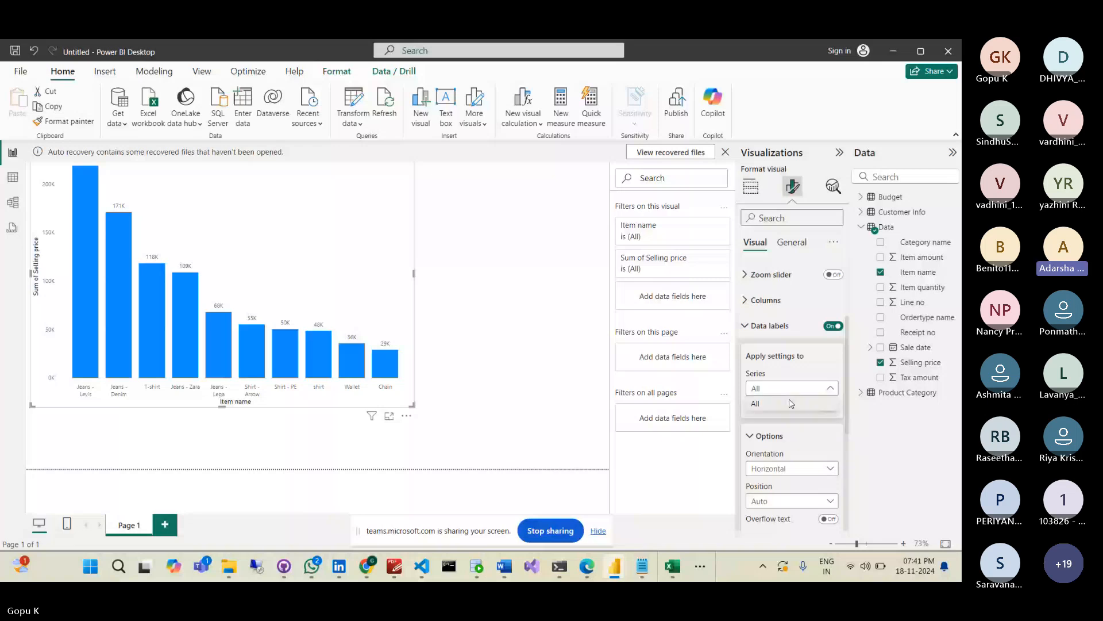
pyautogui.click(790, 403)
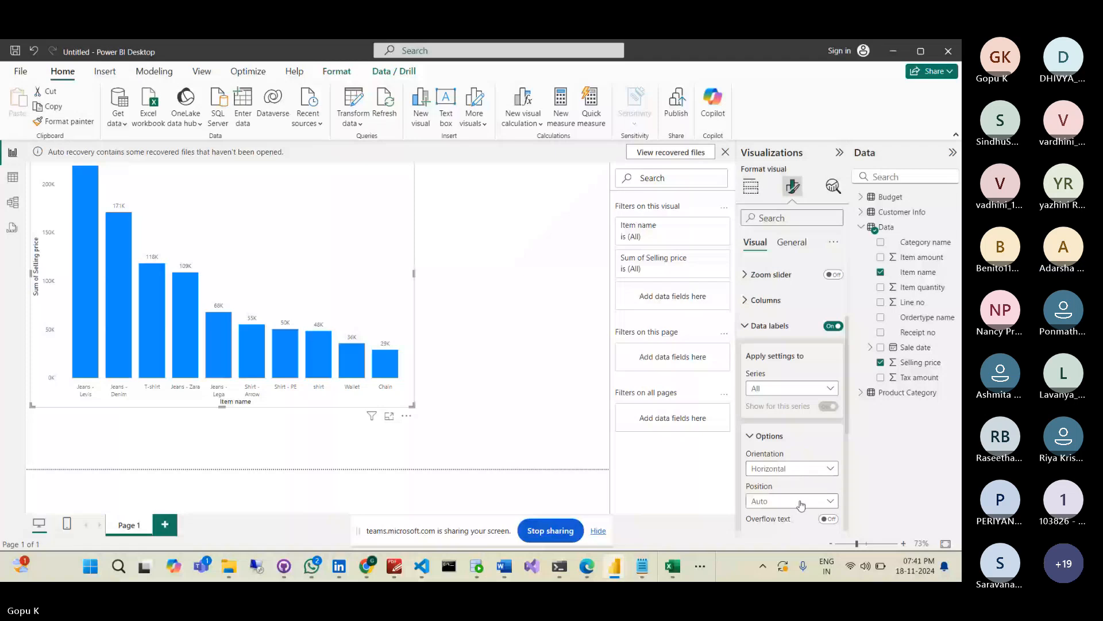
# - Try label positions, settle on Inside end, then return to Build visual
pyautogui.click(802, 505)
pyautogui.click(765, 446)
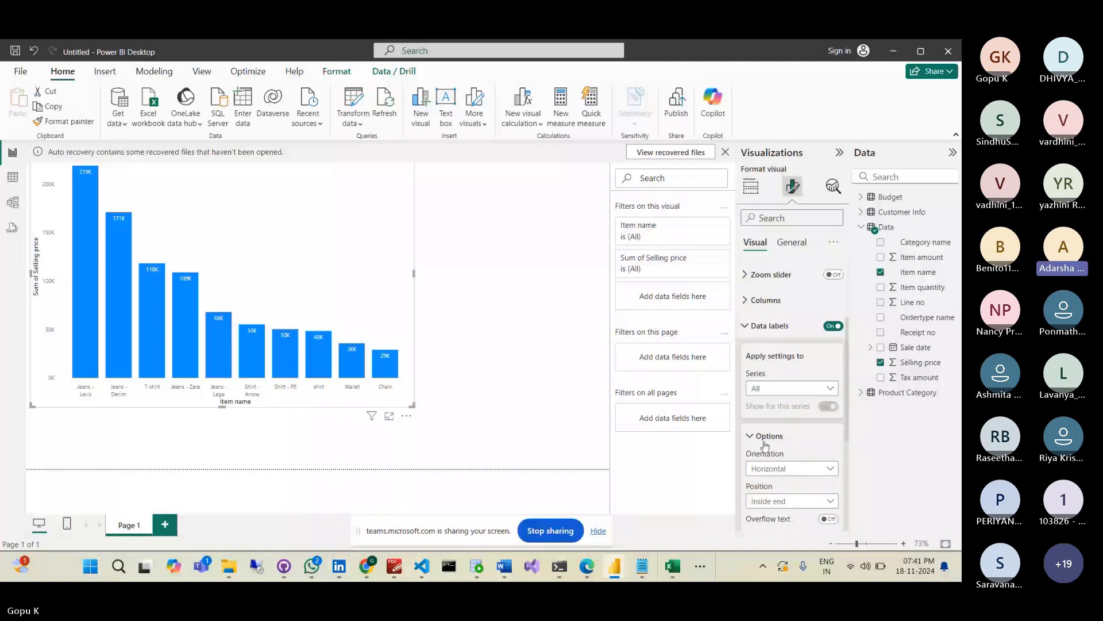
pyautogui.click(796, 501)
pyautogui.click(768, 455)
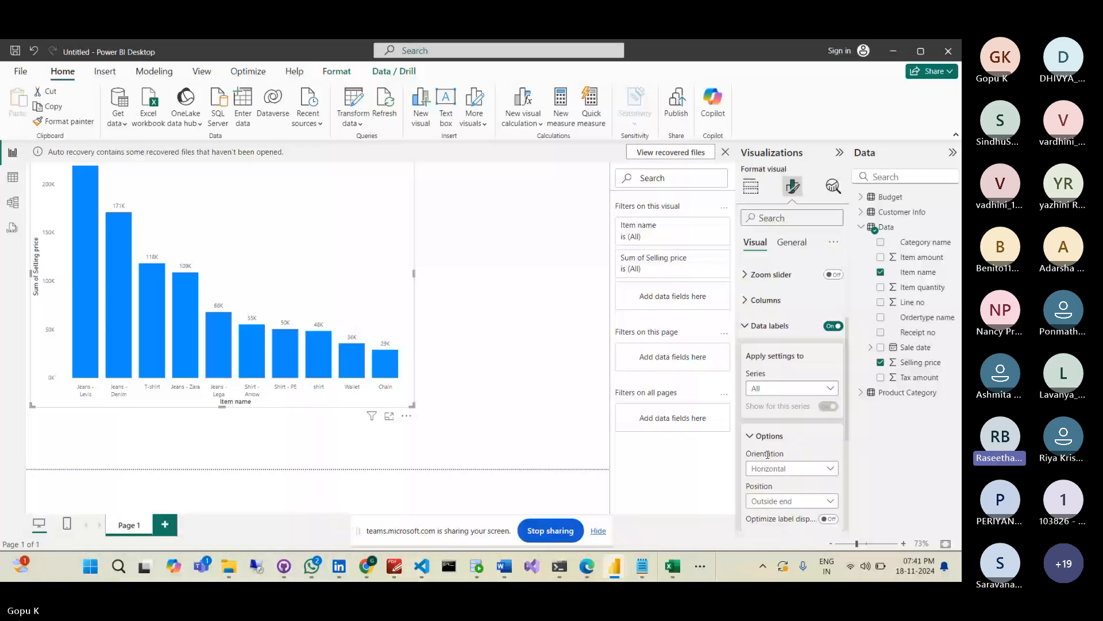
pyautogui.click(782, 501)
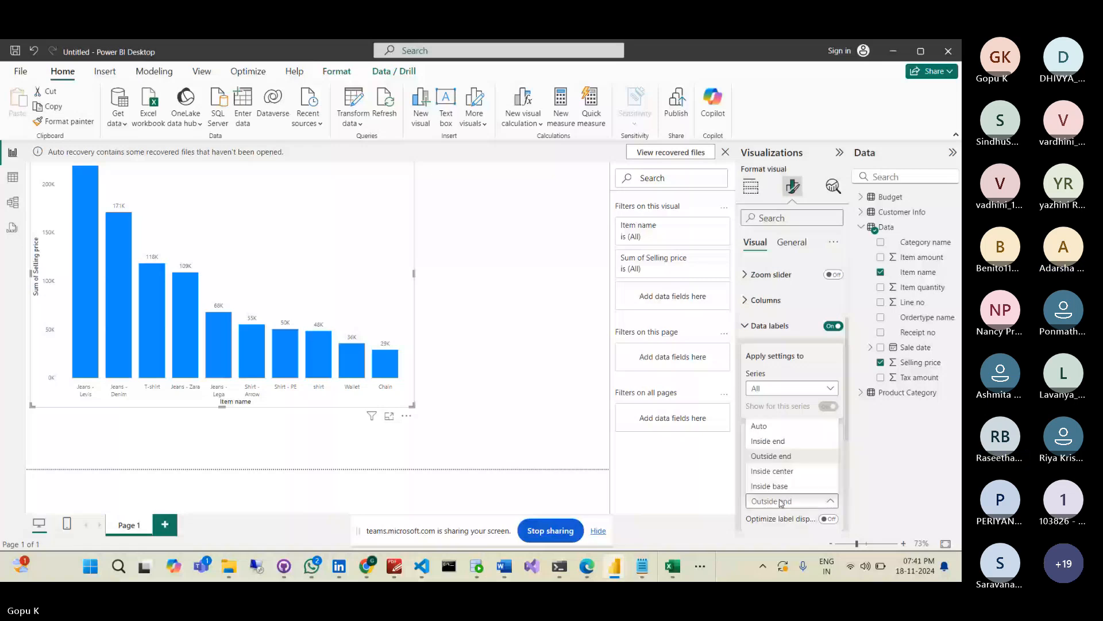
pyautogui.click(780, 442)
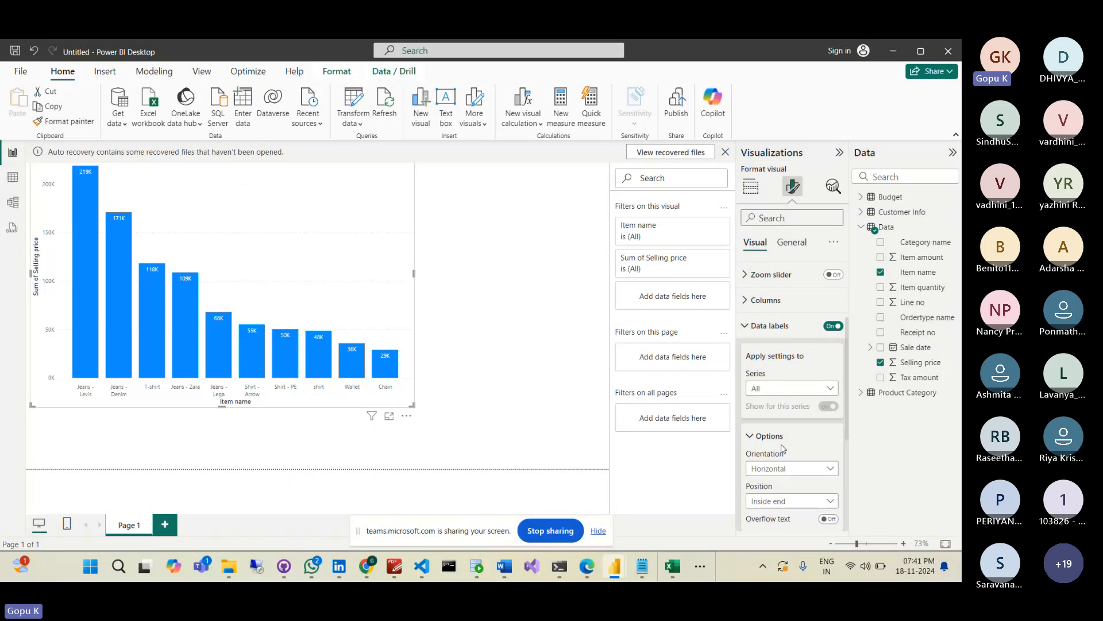
pyautogui.click(834, 188)
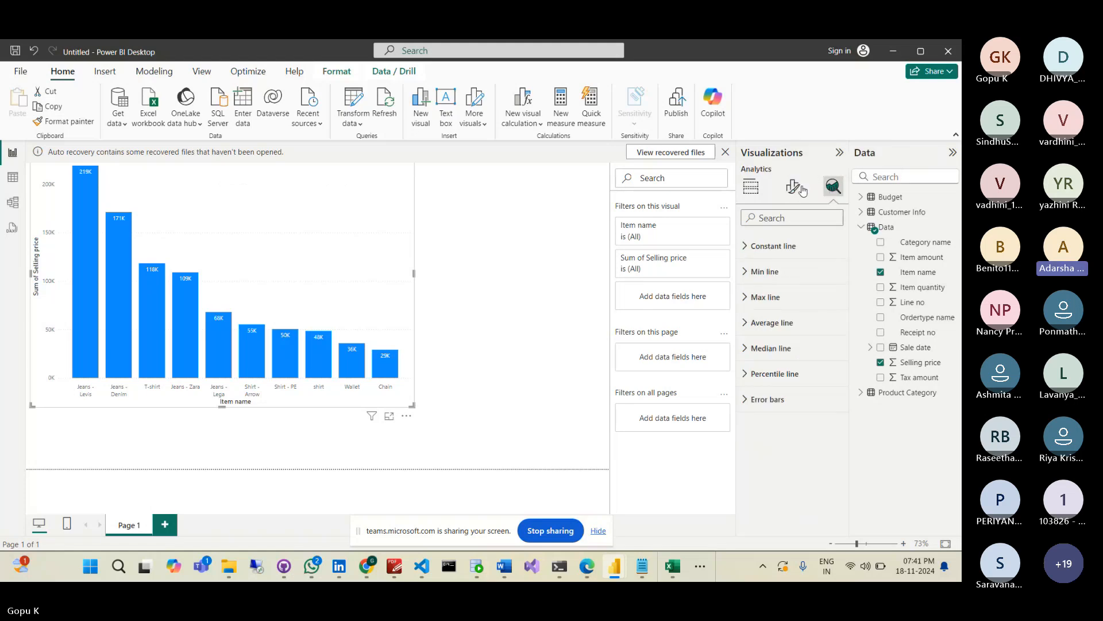
pyautogui.click(751, 188)
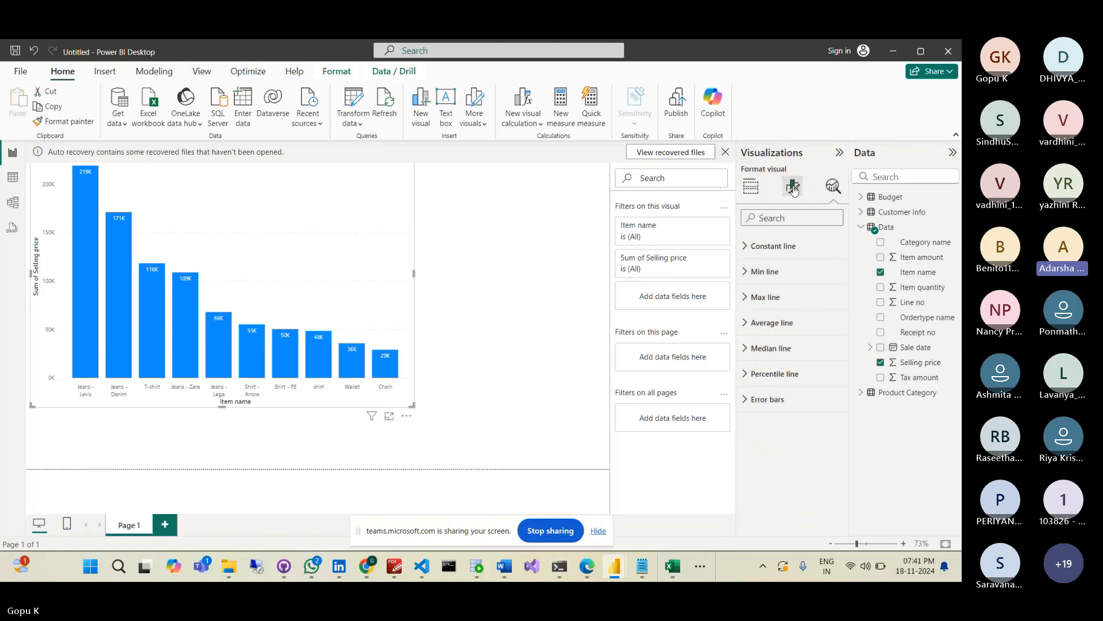
pyautogui.click(751, 187)
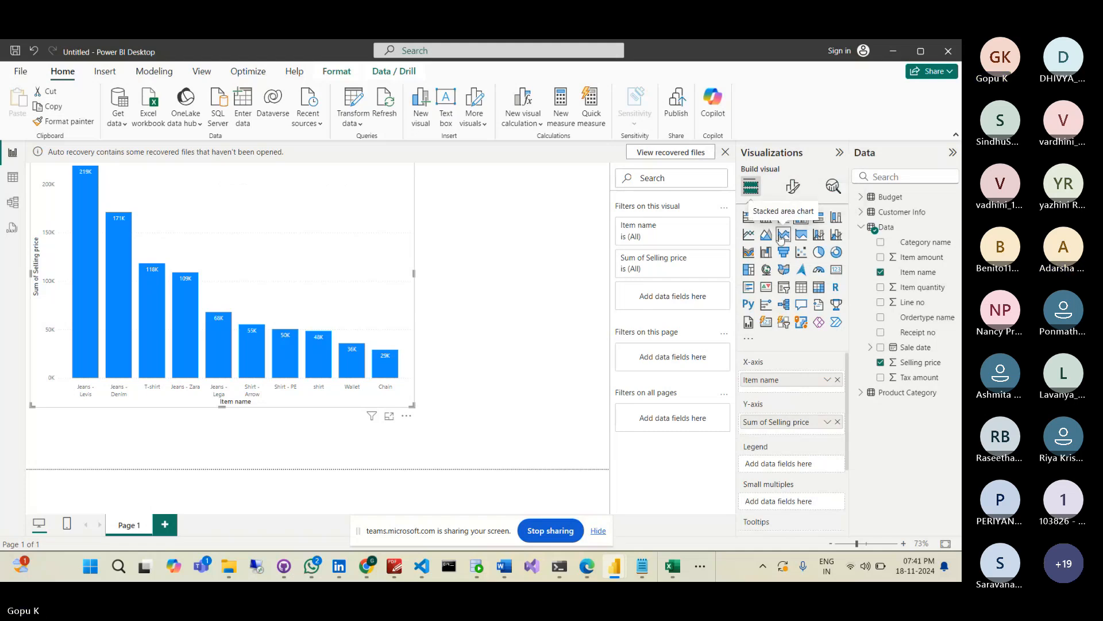
# - Try line, area, stacked area, ribbon, waterfall, treemap, map and funnel charts, ending on clustered bar
pyautogui.click(749, 234)
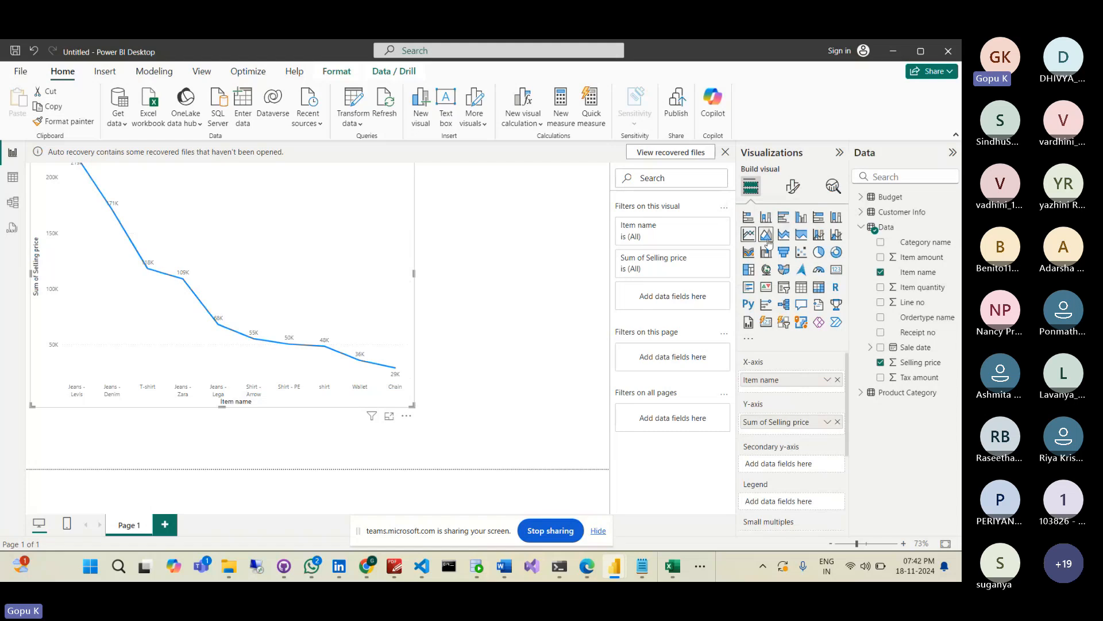
pyautogui.click(766, 234)
pyautogui.click(783, 242)
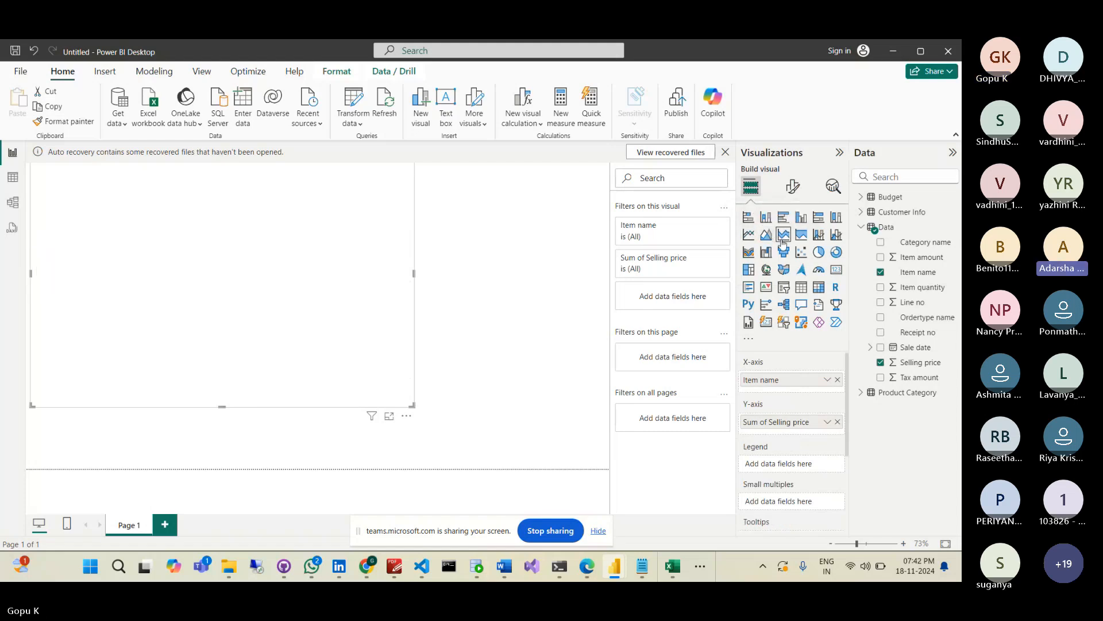
pyautogui.click(800, 240)
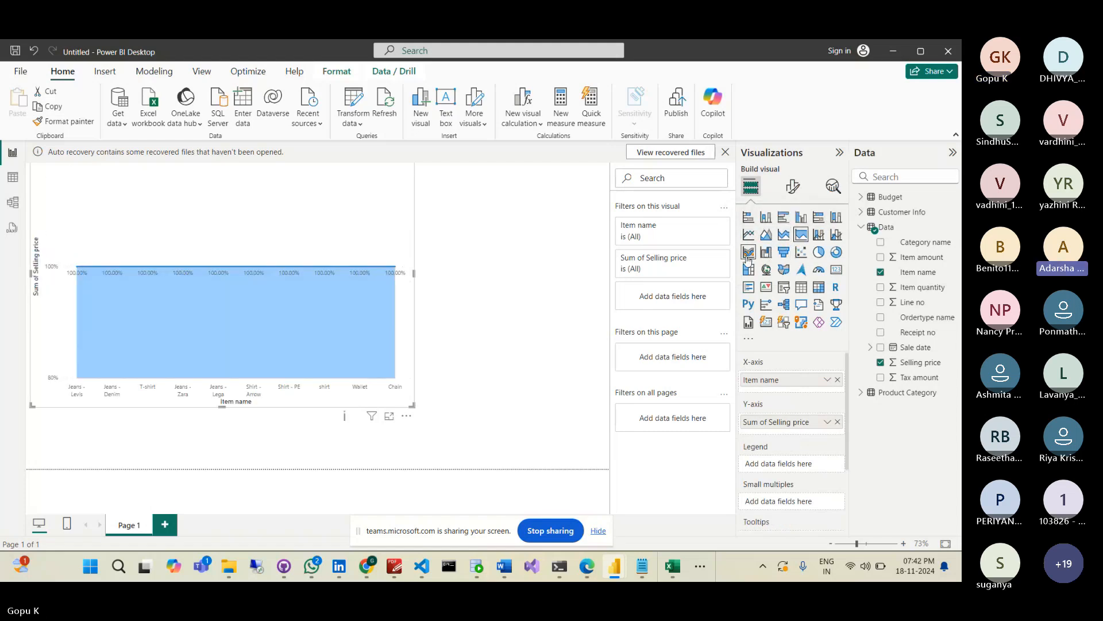
pyautogui.click(748, 253)
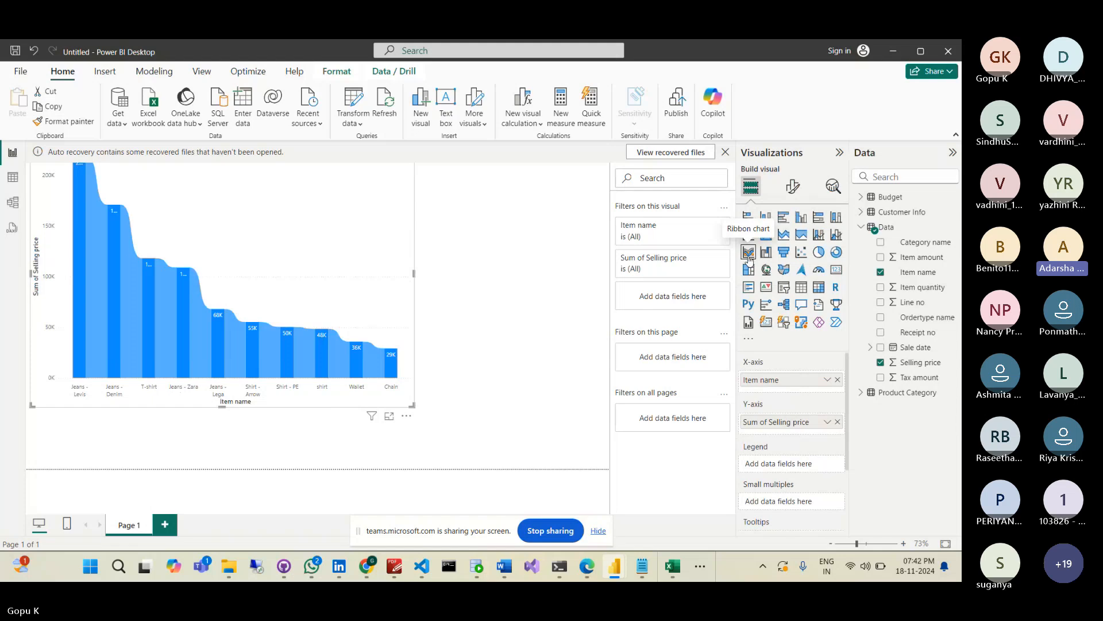
pyautogui.click(752, 270)
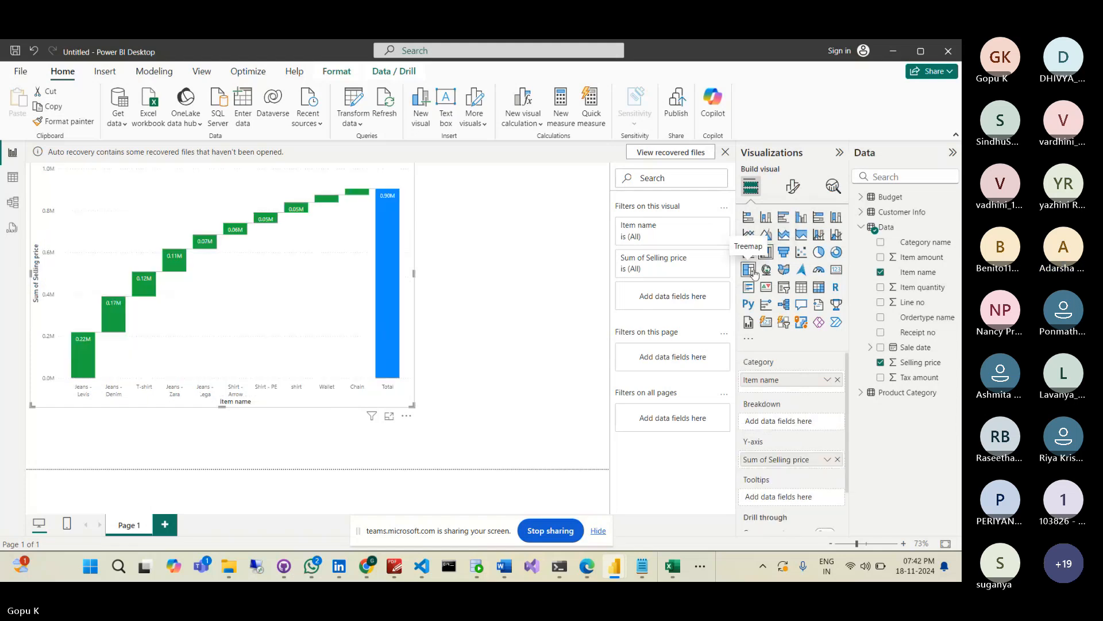
pyautogui.click(764, 270)
pyautogui.click(765, 270)
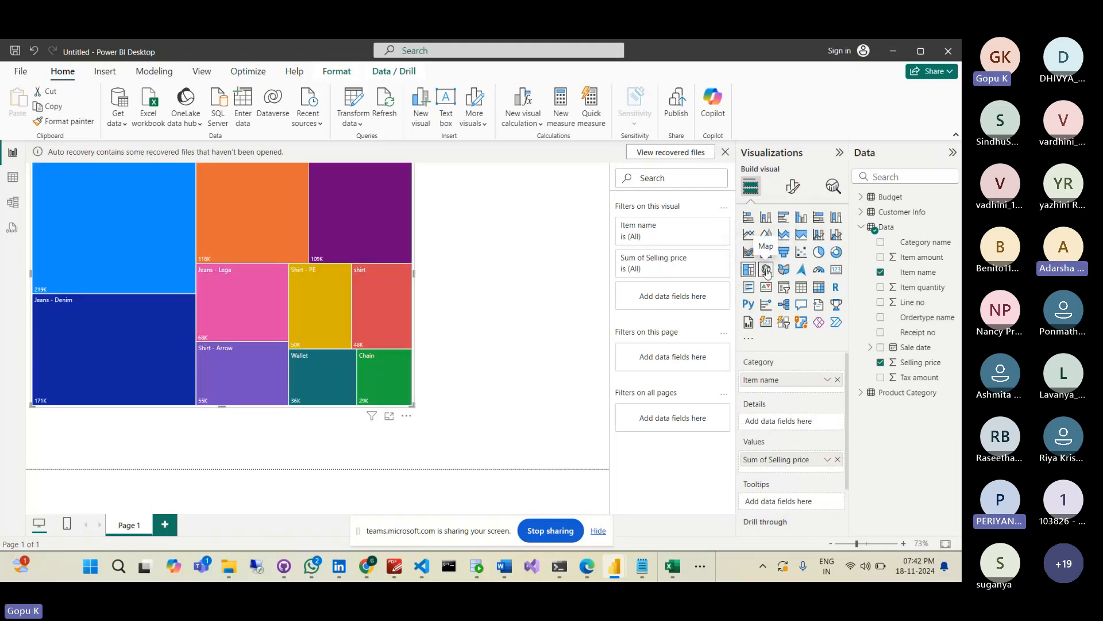
pyautogui.click(785, 254)
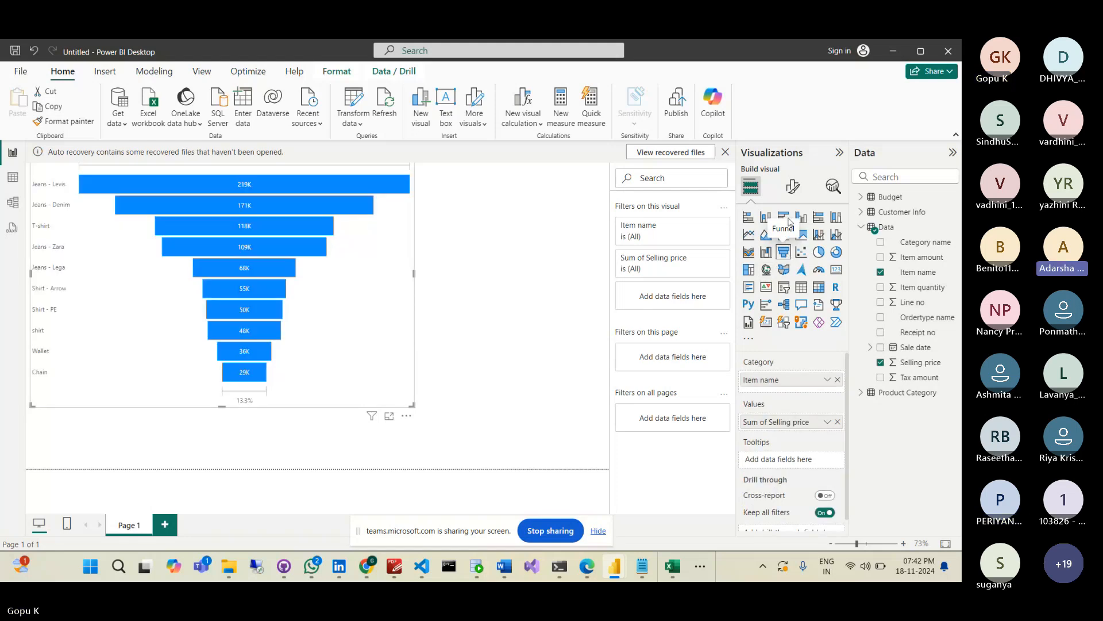
pyautogui.click(785, 218)
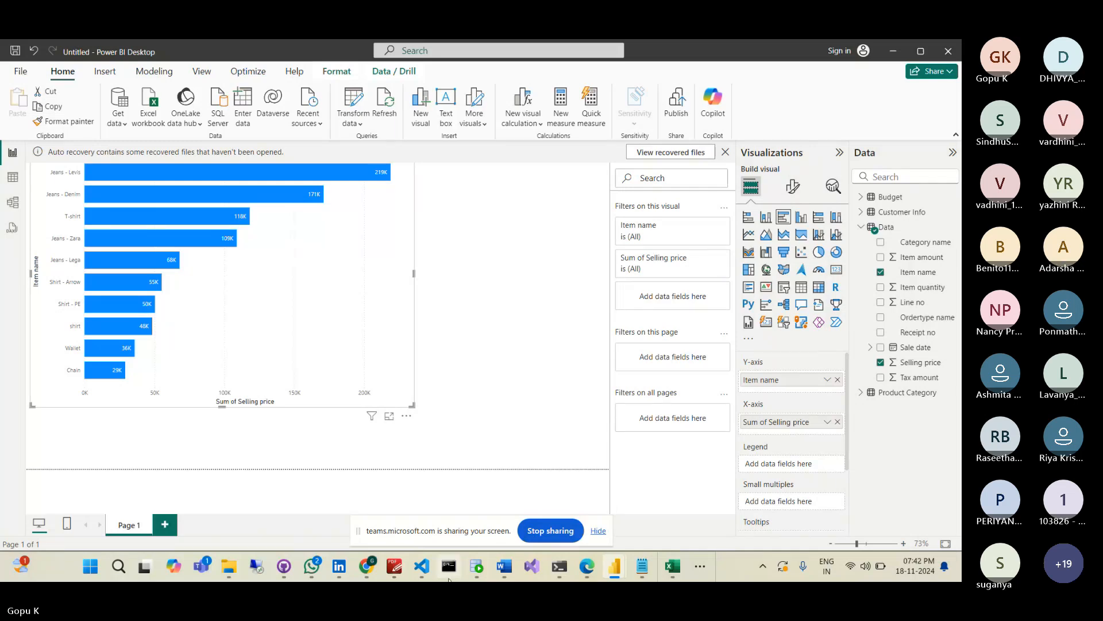
# - Switch to the Teams meeting window and stop sharing the screen
pyautogui.moveTo(367, 562)
pyautogui.click(438, 500)
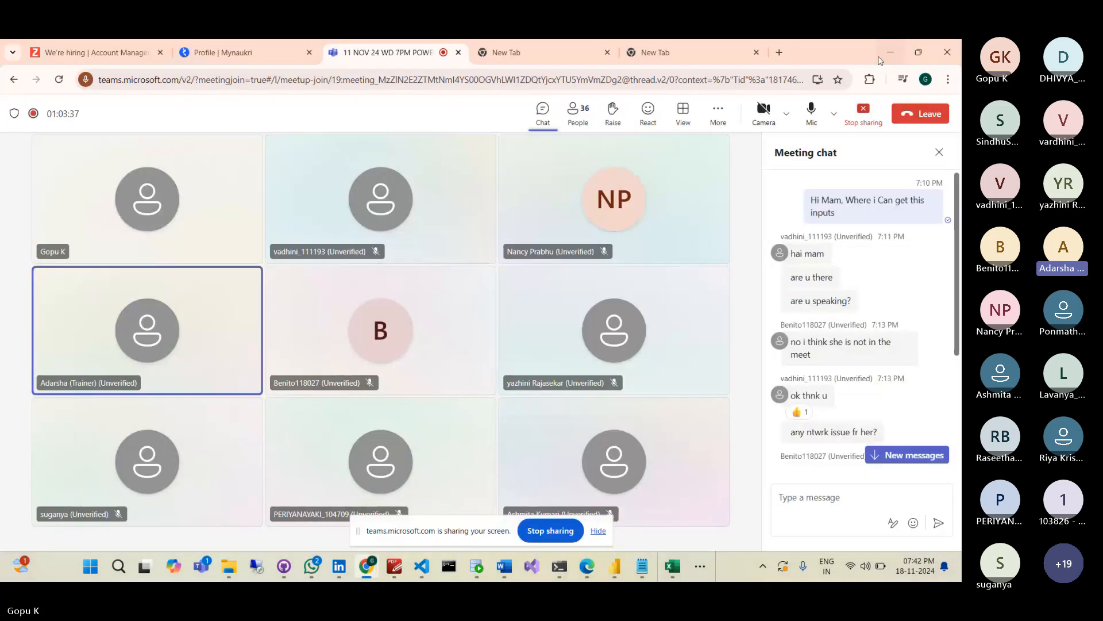
pyautogui.click(862, 113)
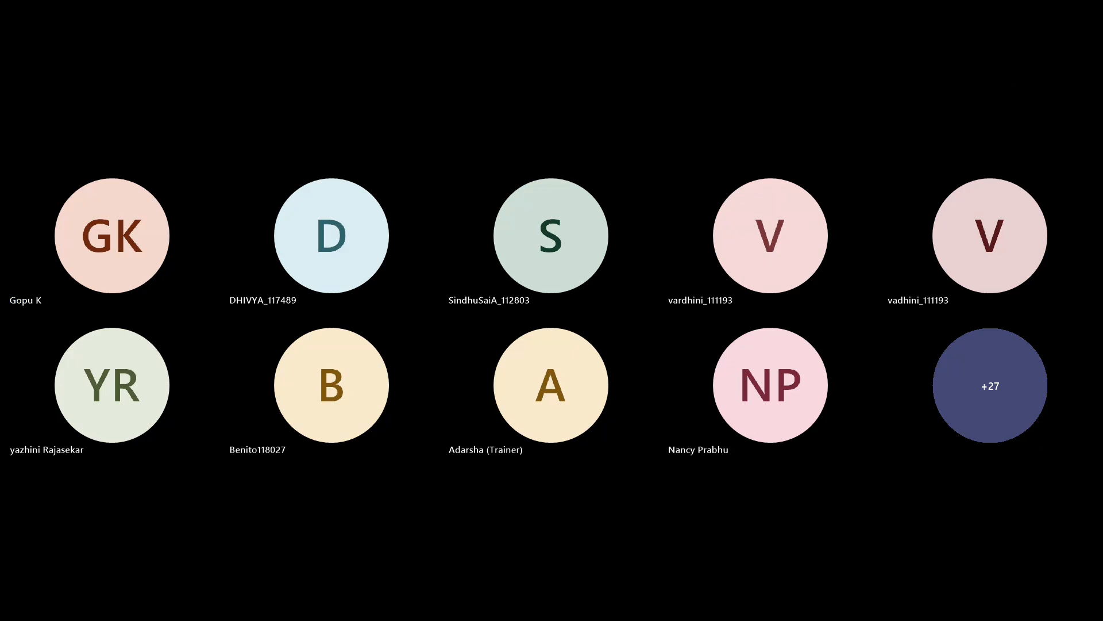
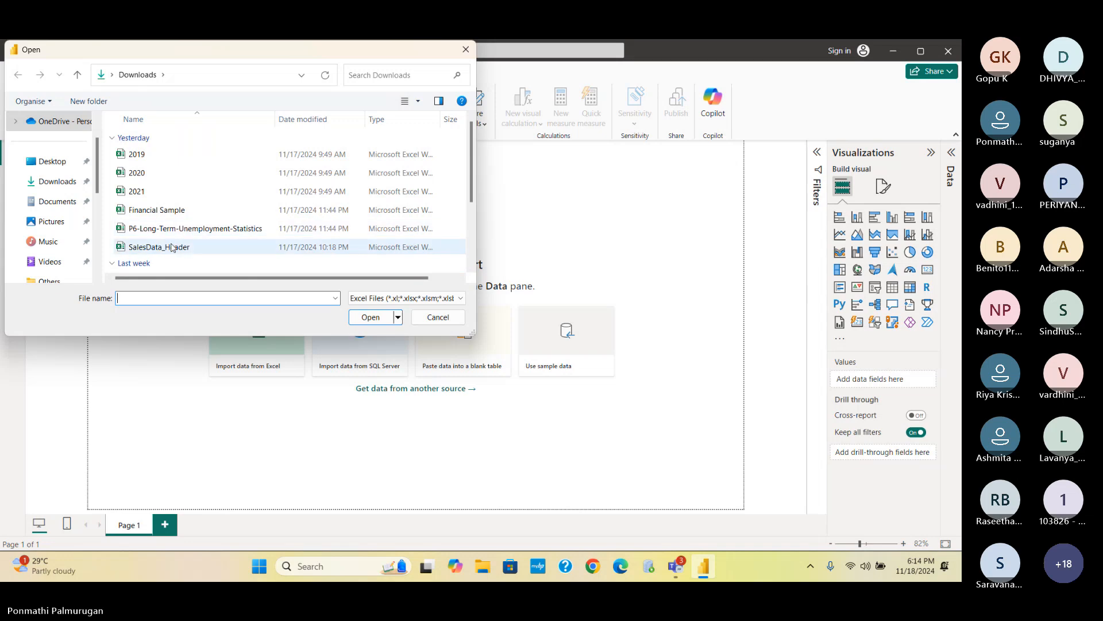
# - Load Sheet1 from the P6-Long-Term-Unemployment-Statistics workbook and expand its fields in the Data pane
pyautogui.click(175, 230)
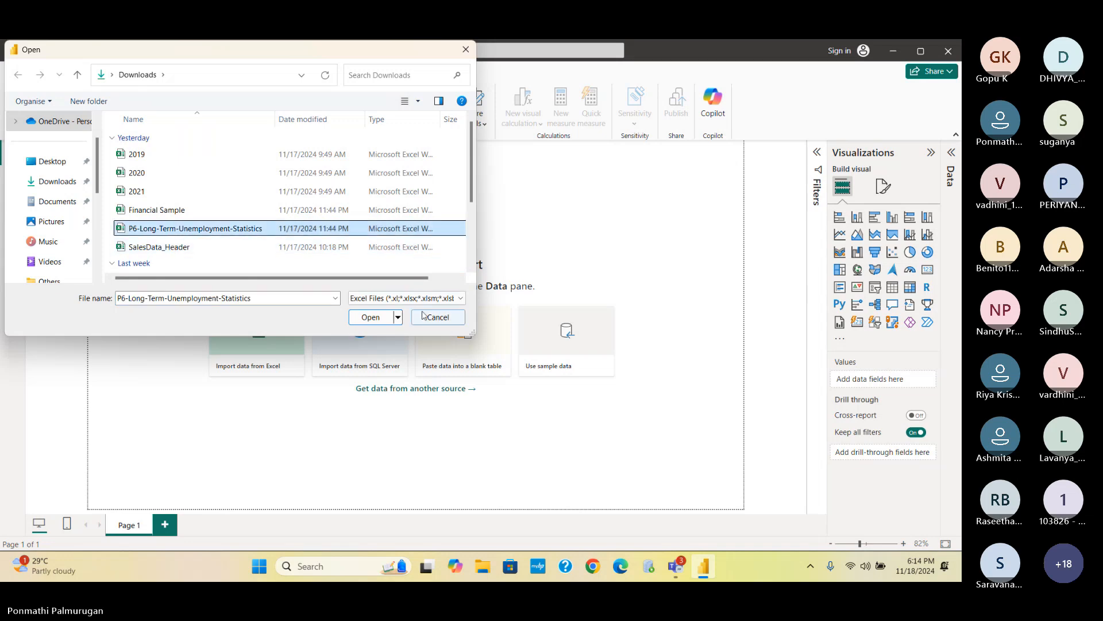
pyautogui.click(375, 317)
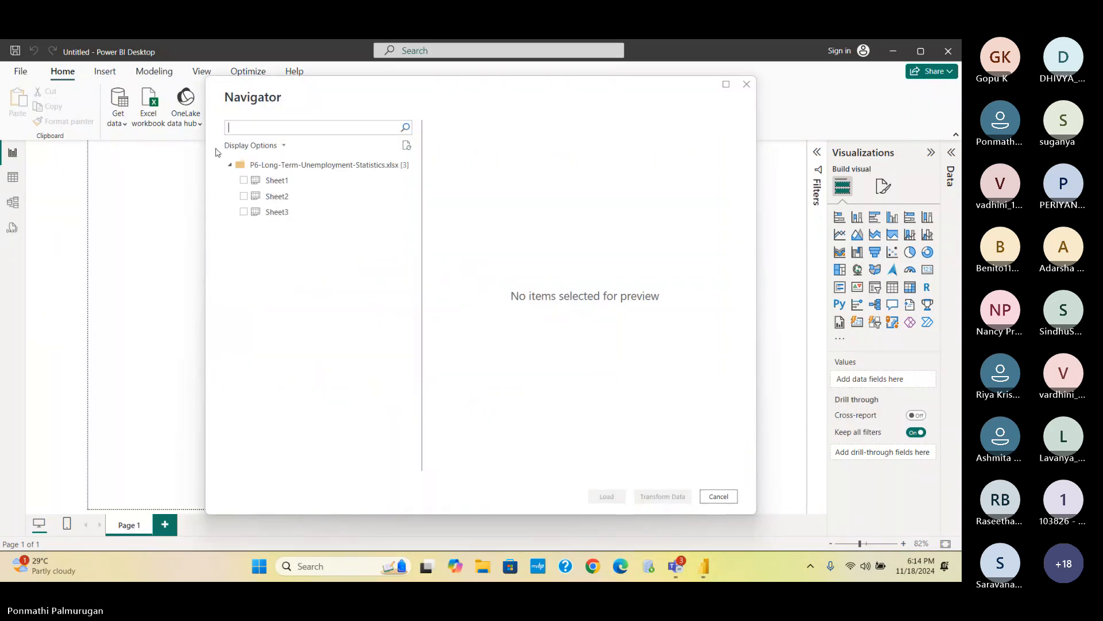
pyautogui.click(244, 180)
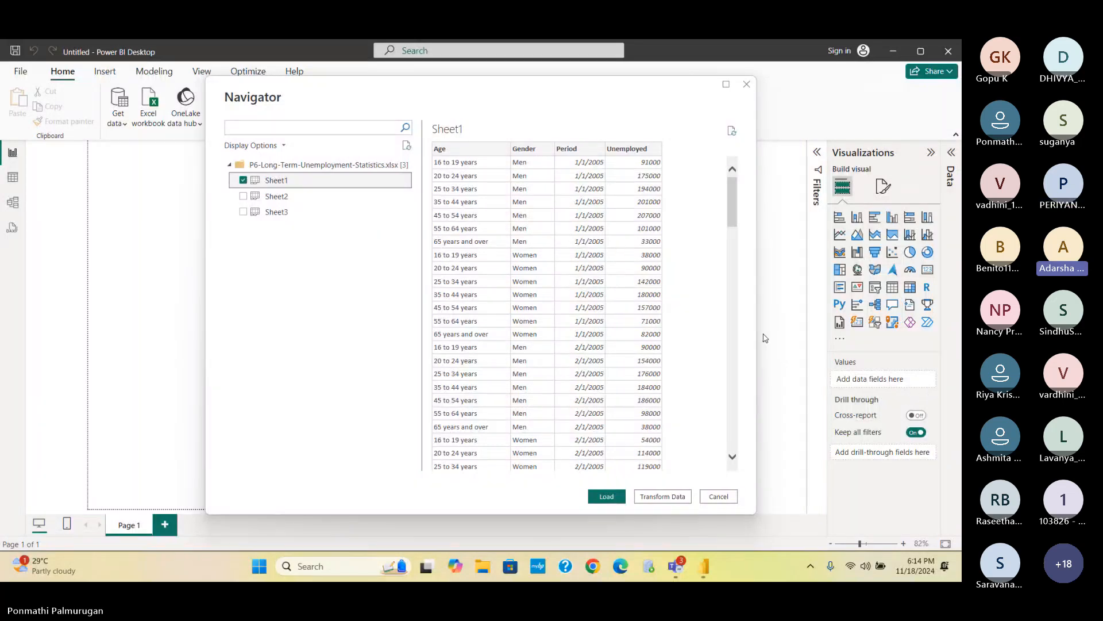
pyautogui.click(620, 498)
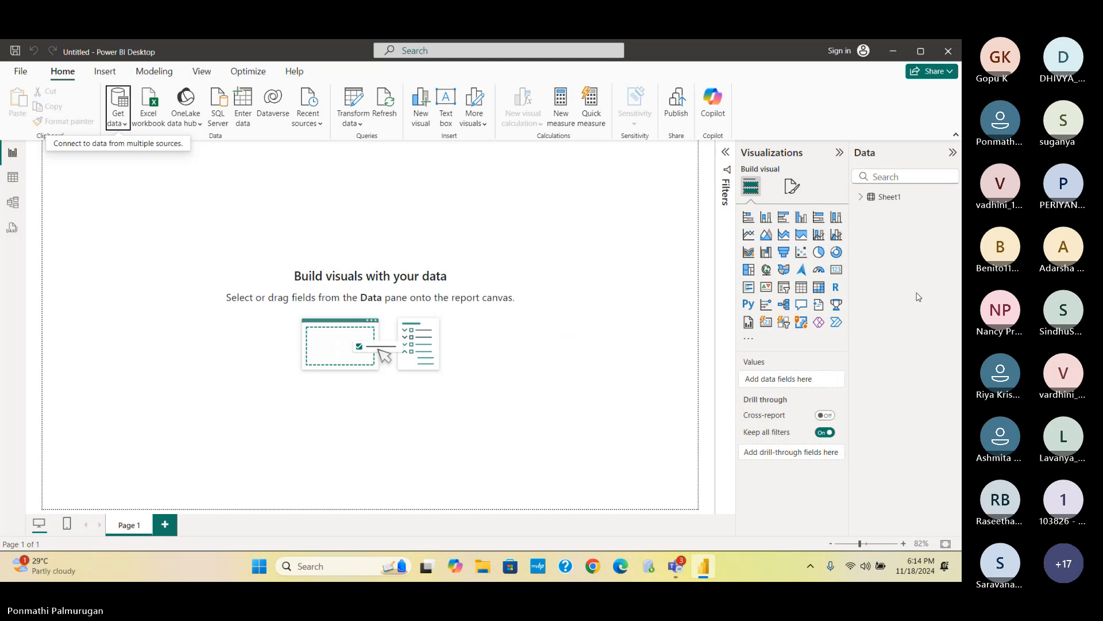
pyautogui.click(867, 199)
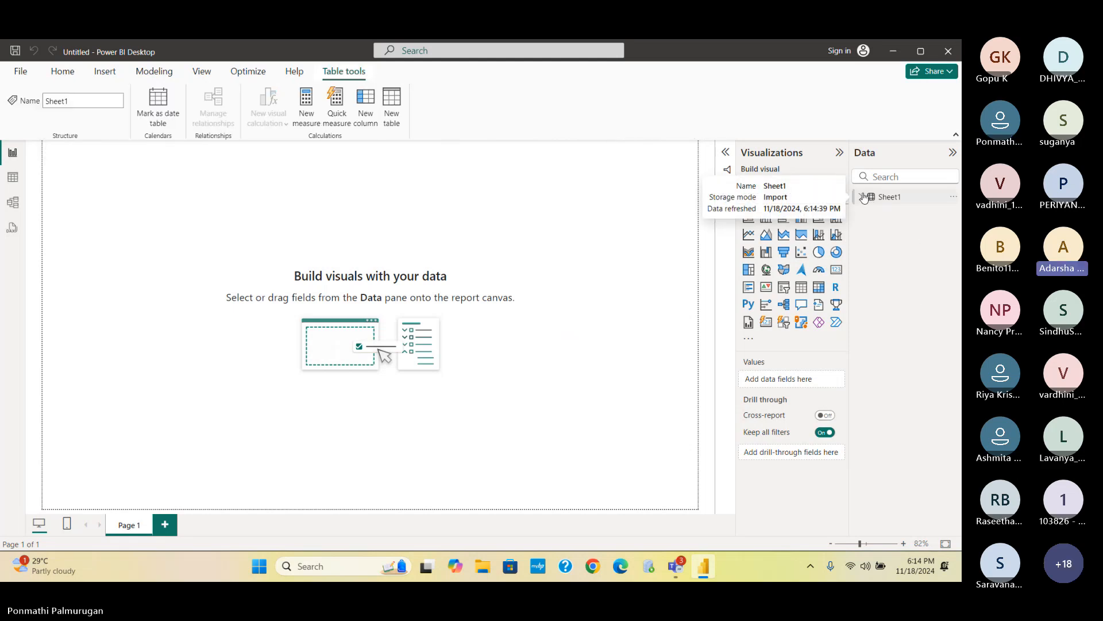
pyautogui.click(865, 197)
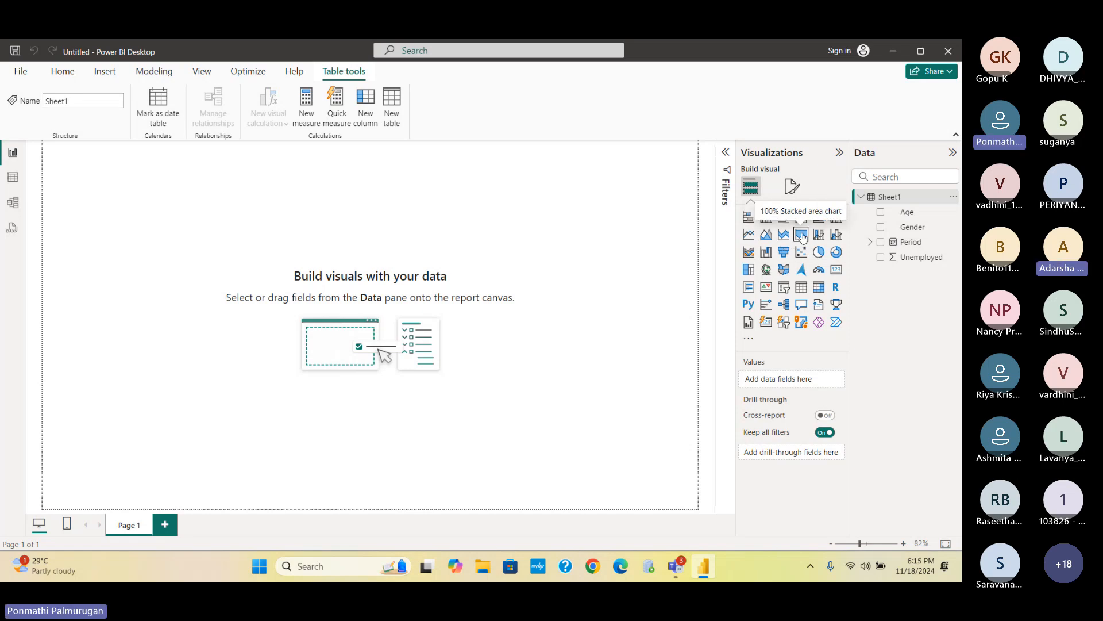
# - Add a line chart at the canvas centre with Period's Year/Quarter/Month/Day hierarchy on the x-axis
pyautogui.click(748, 235)
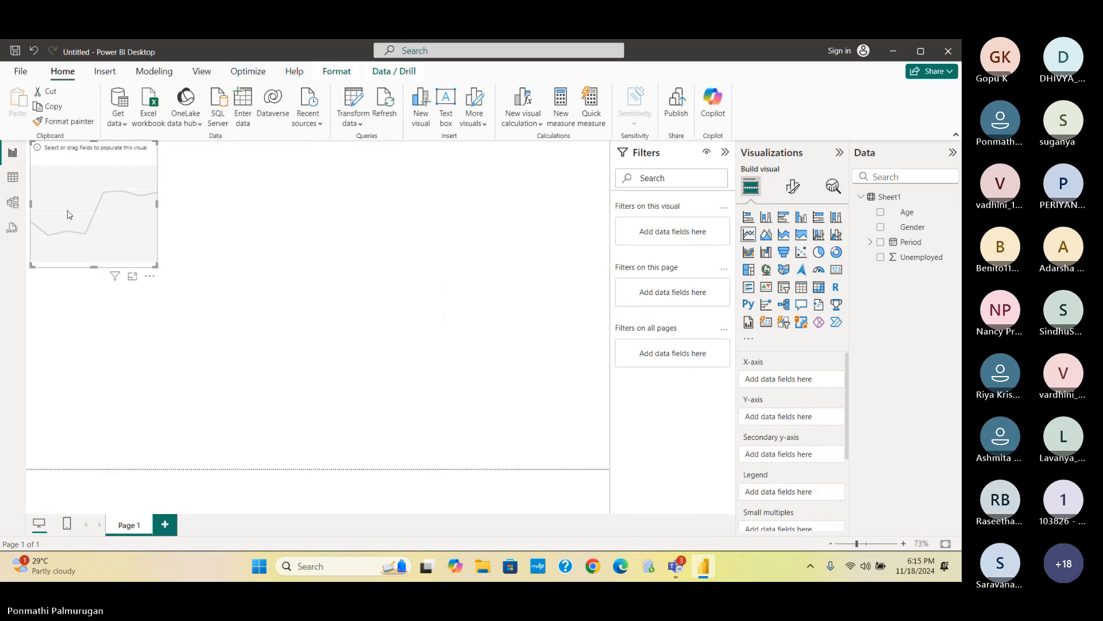
pyautogui.moveTo(112, 223); pyautogui.dragTo(297, 282)
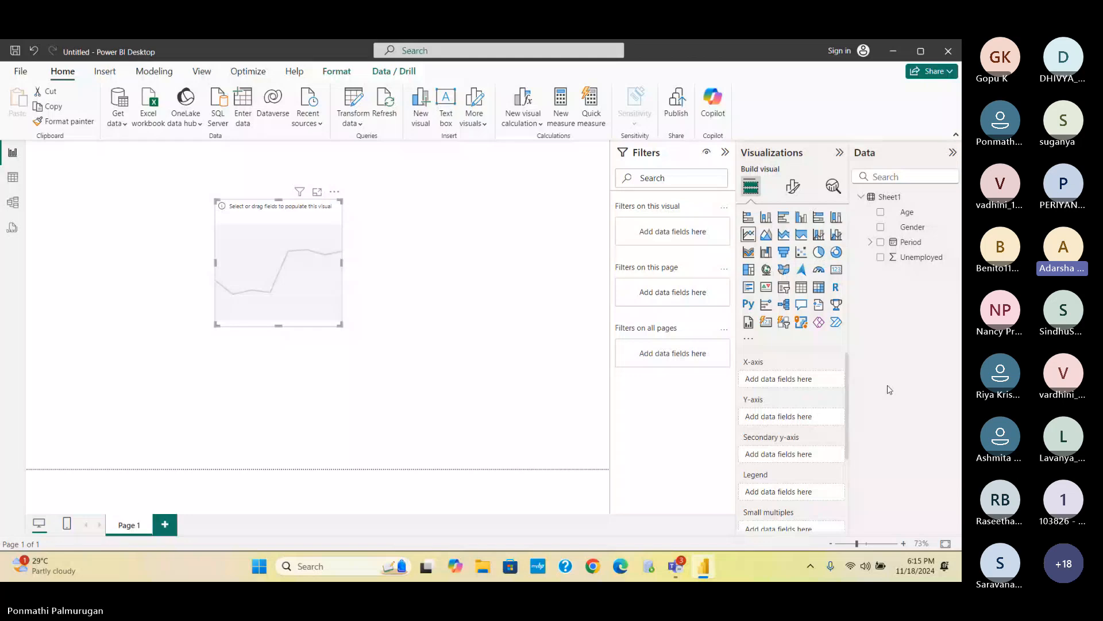
pyautogui.click(875, 243)
pyautogui.click(900, 246)
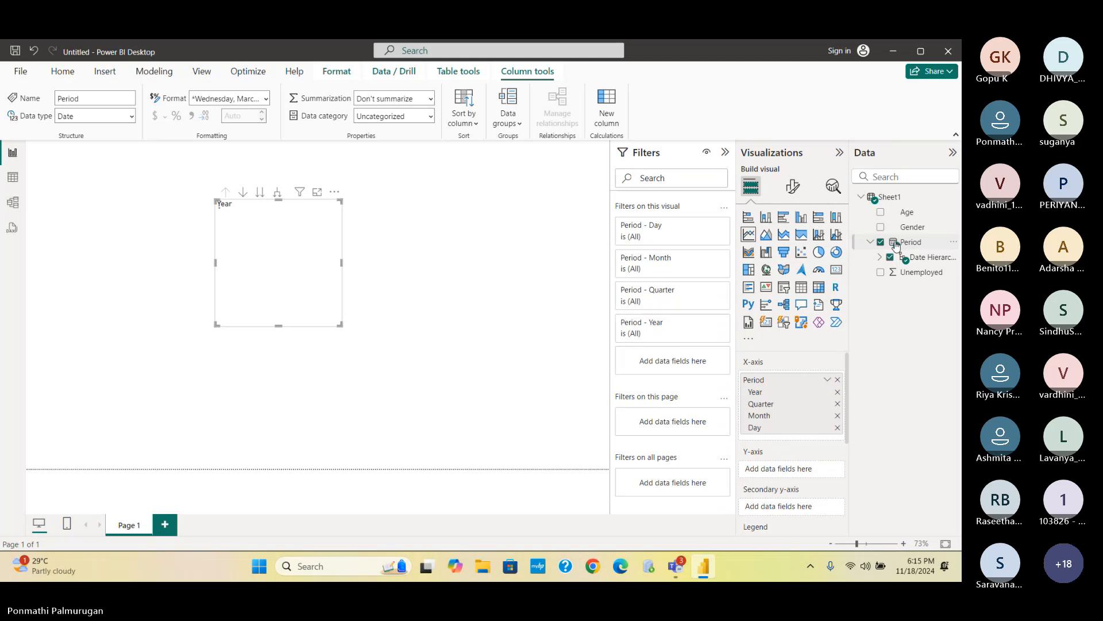
pyautogui.click(880, 243)
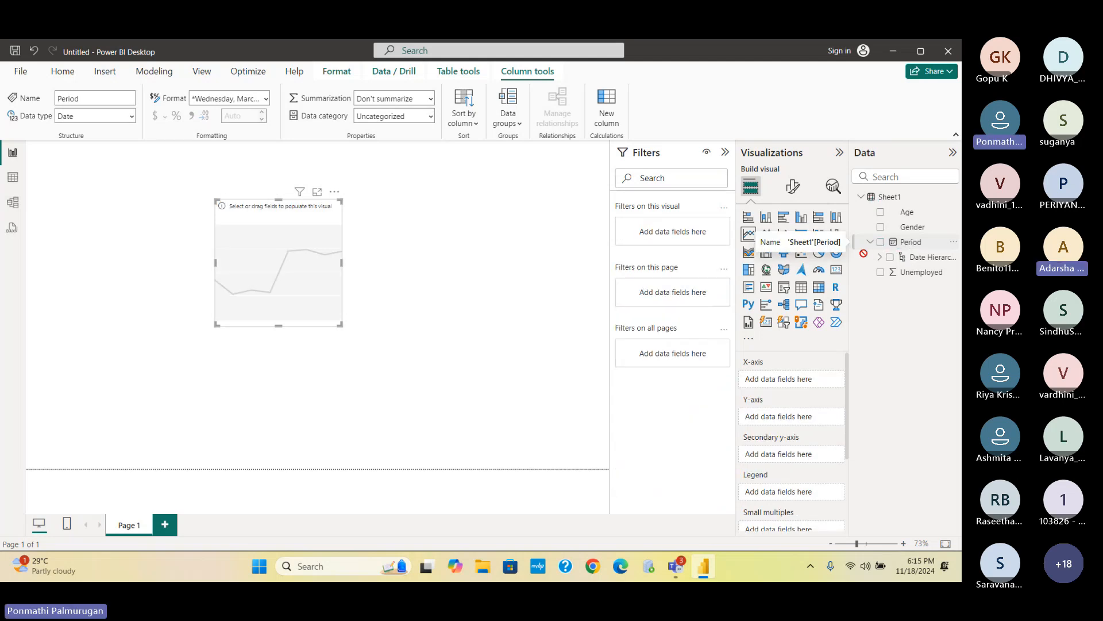
pyautogui.moveTo(909, 241); pyautogui.dragTo(799, 383)
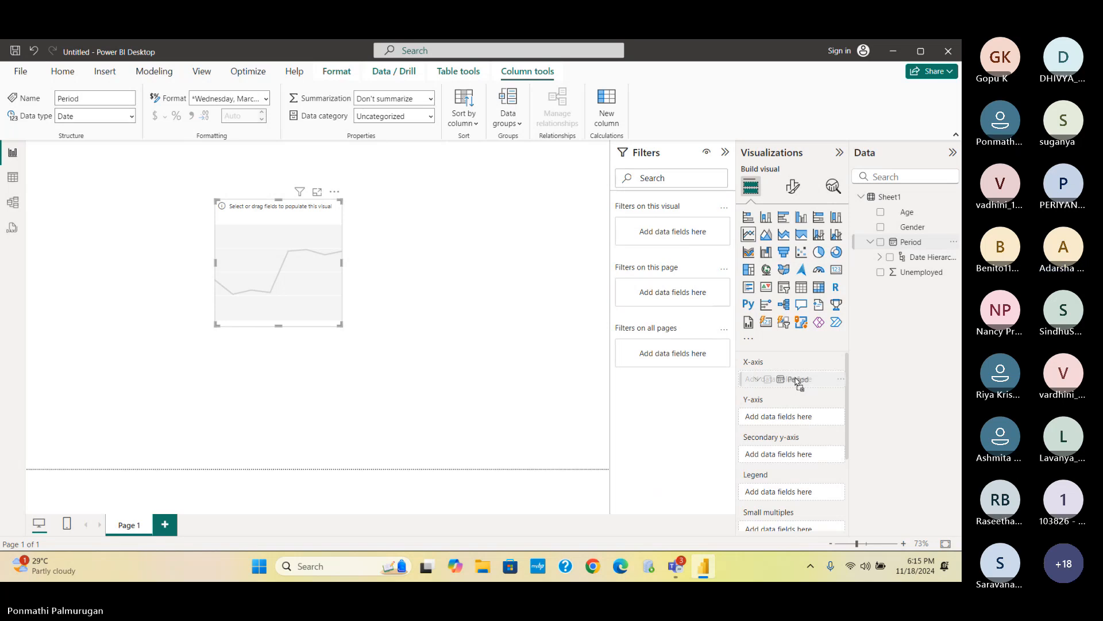
pyautogui.moveTo(799, 383); pyautogui.dragTo(796, 381)
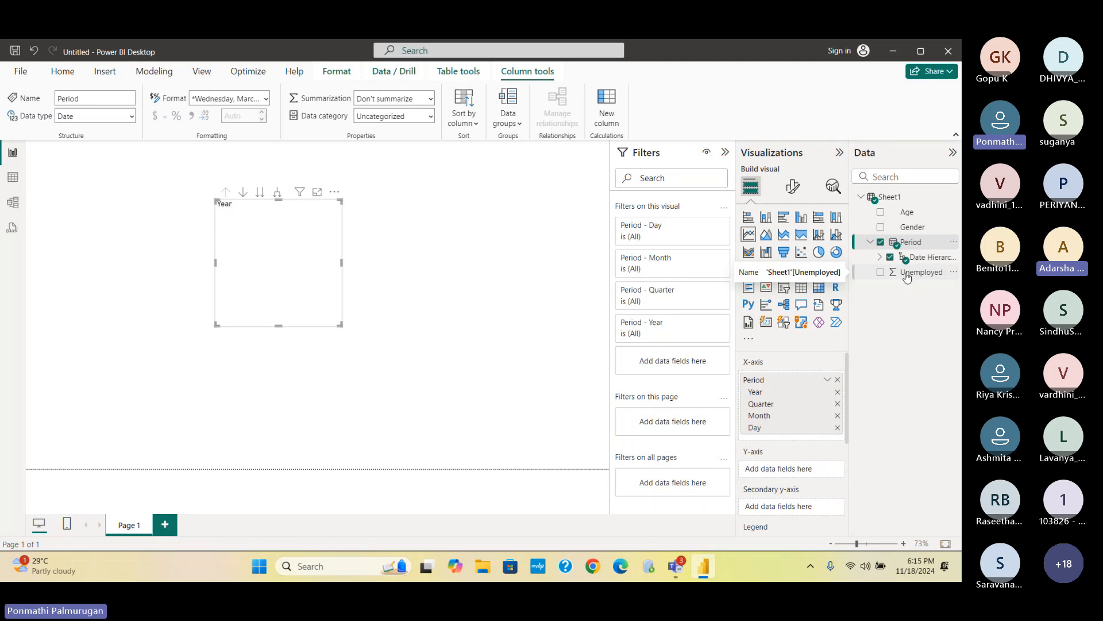
# - Plot Sum of Unemployed on the y-axis with Age as the legend
pyautogui.moveTo(907, 278); pyautogui.dragTo(793, 470)
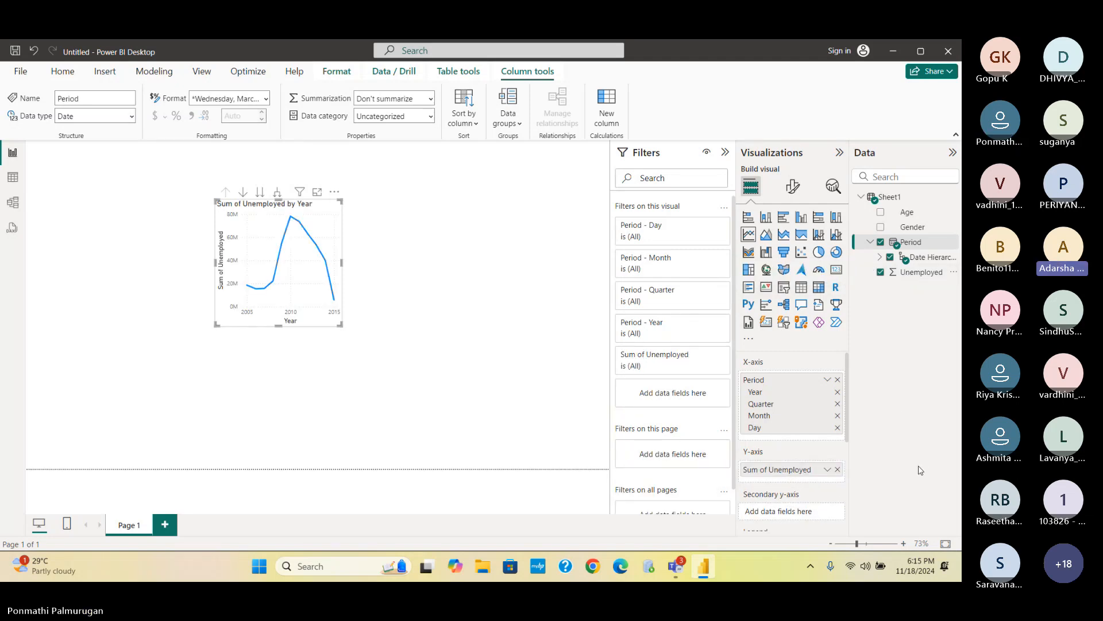
pyautogui.click(883, 212)
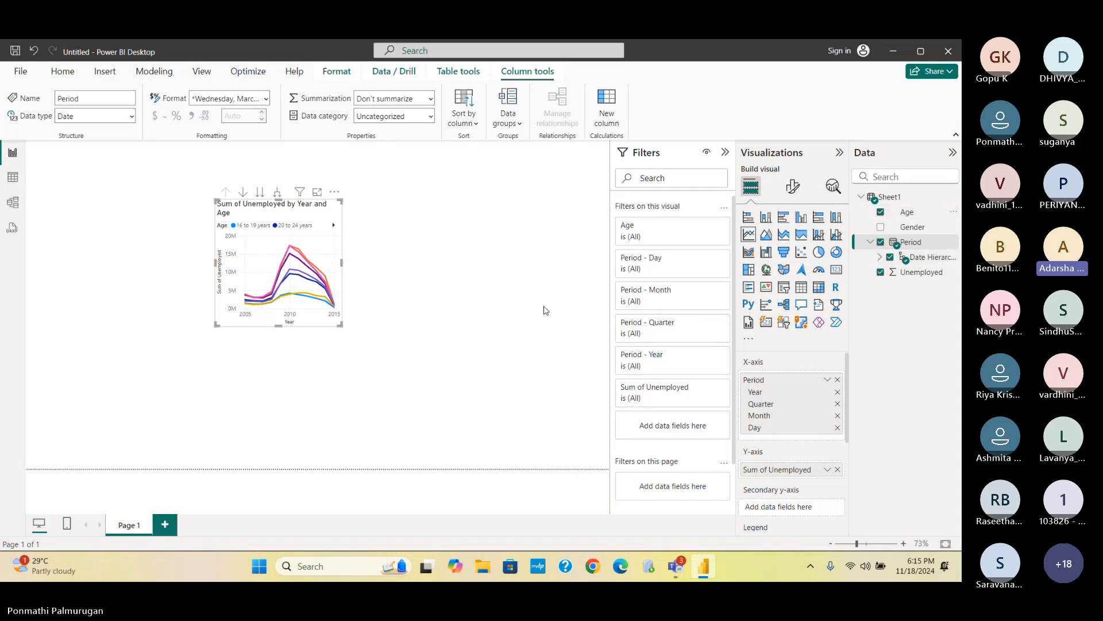
pyautogui.click(345, 267)
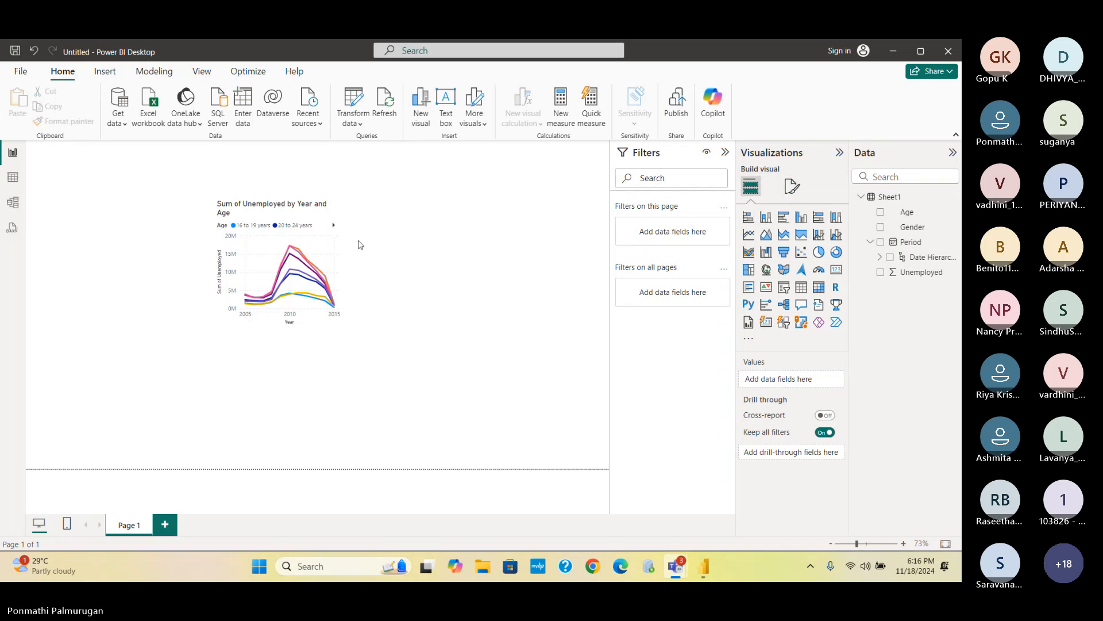
# - Stretch the Sum of Unemployed by Year and Age chart's right edge outward
pyautogui.click(335, 243)
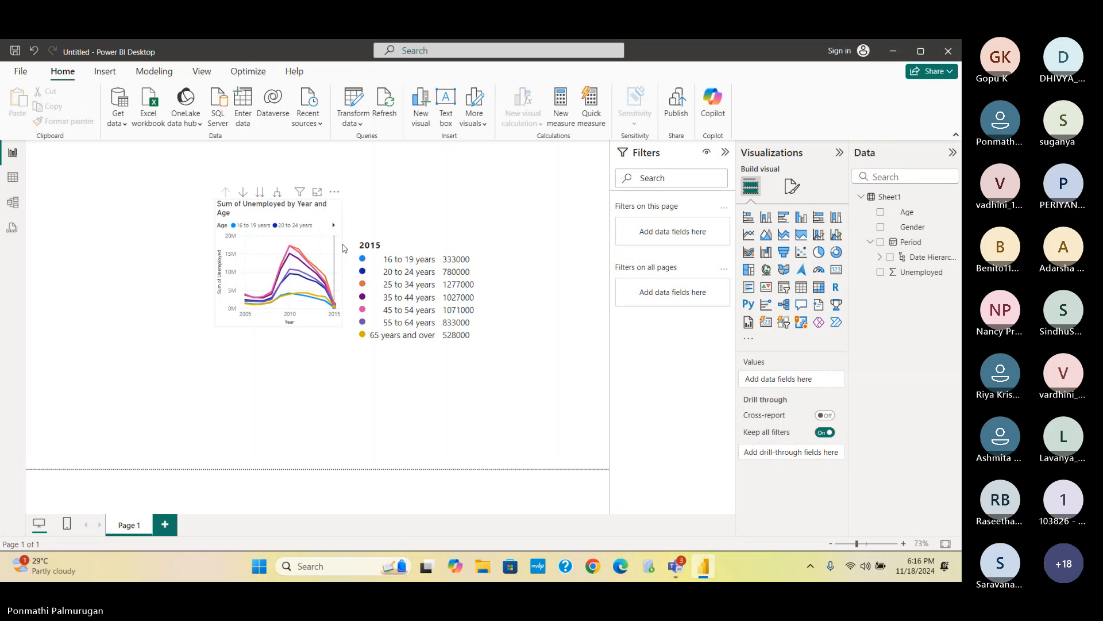
pyautogui.click(344, 247)
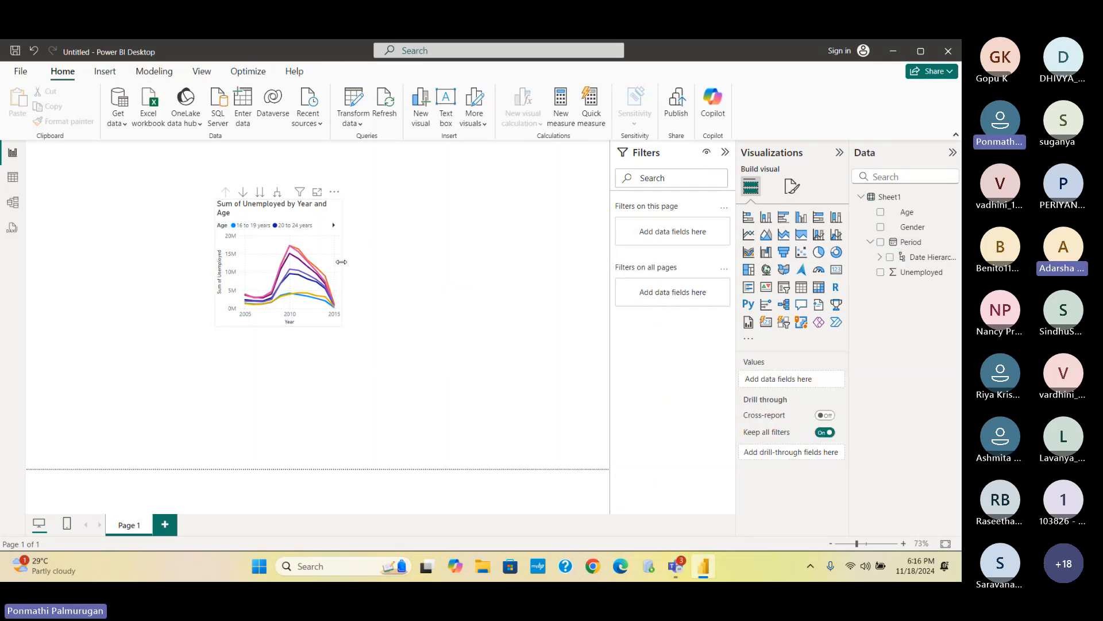
pyautogui.click(341, 266)
pyautogui.moveTo(343, 267); pyautogui.dragTo(417, 254)
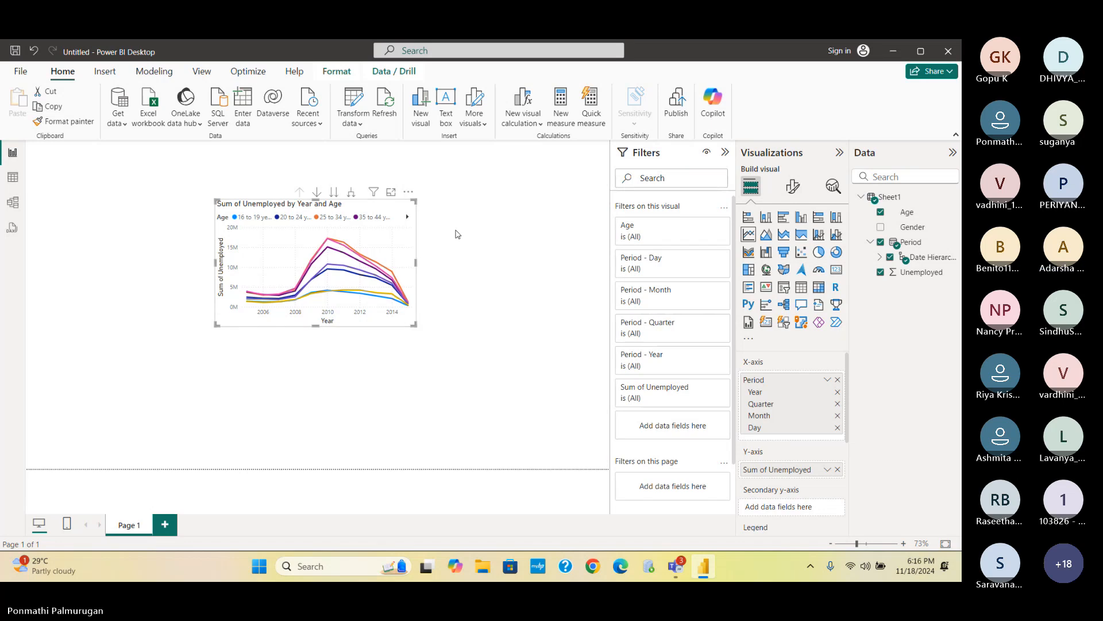
pyautogui.click(471, 215)
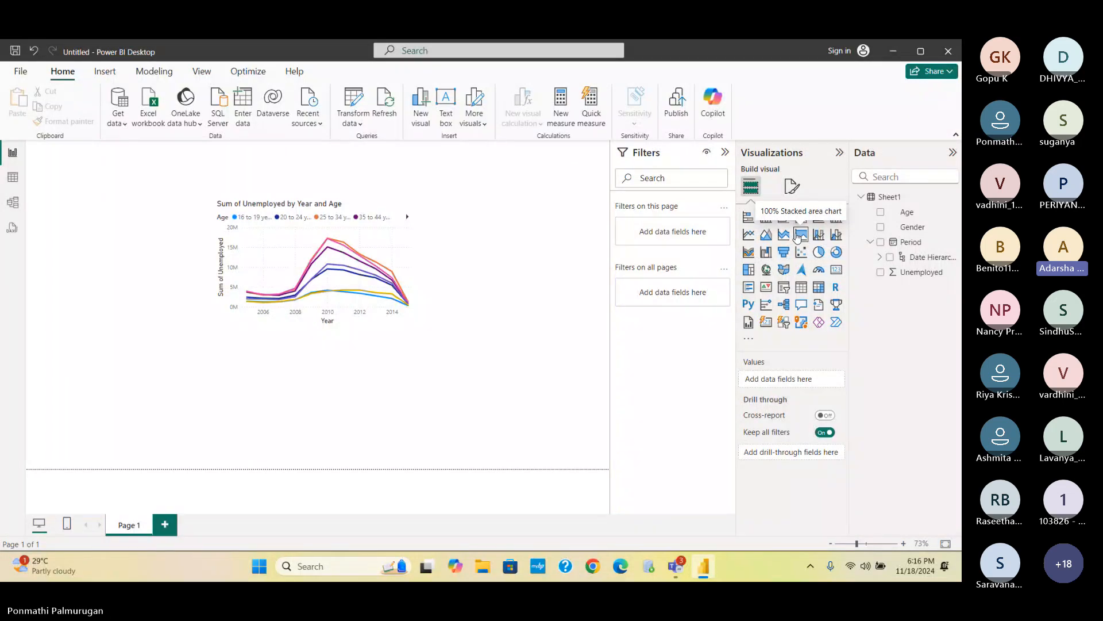
# - Convert the line chart to a 100% stacked area chart, then to an area chart
pyautogui.click(347, 247)
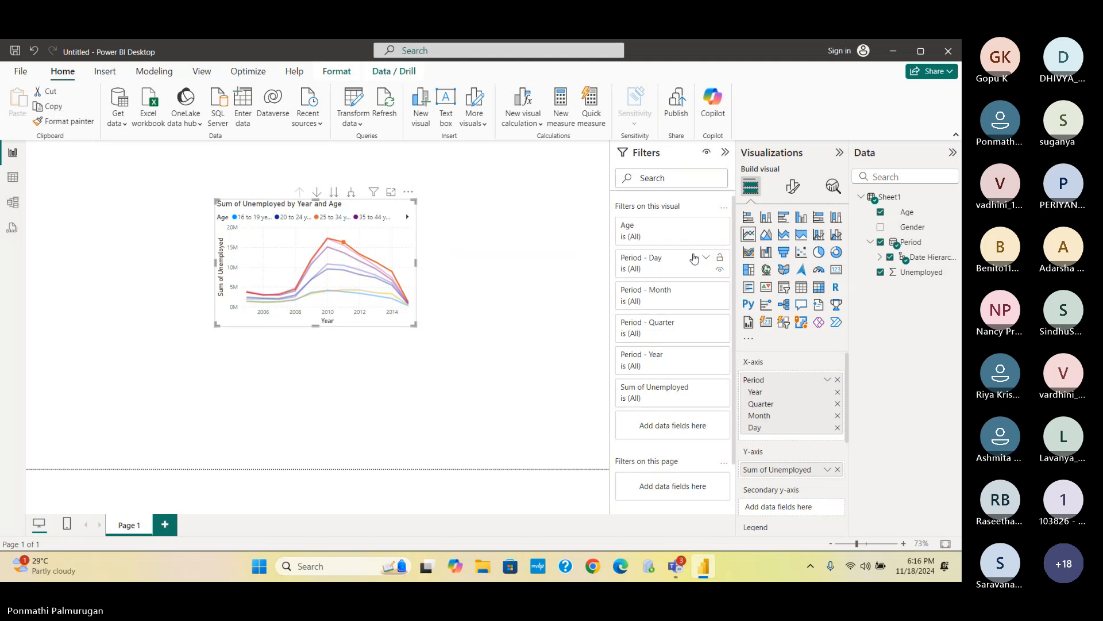
pyautogui.click(801, 240)
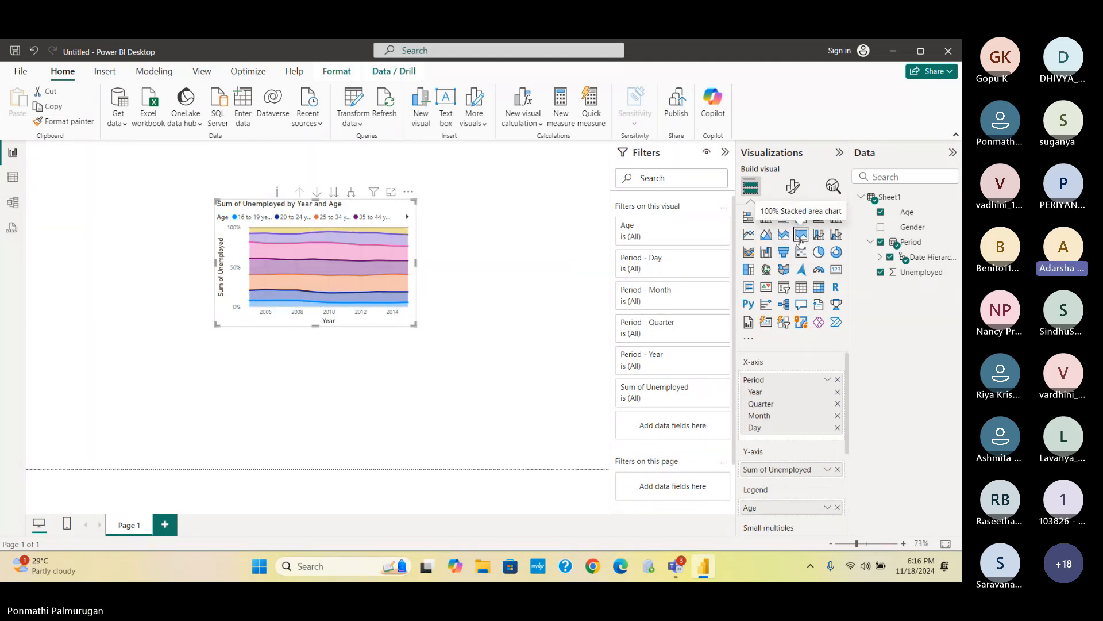
pyautogui.click(767, 235)
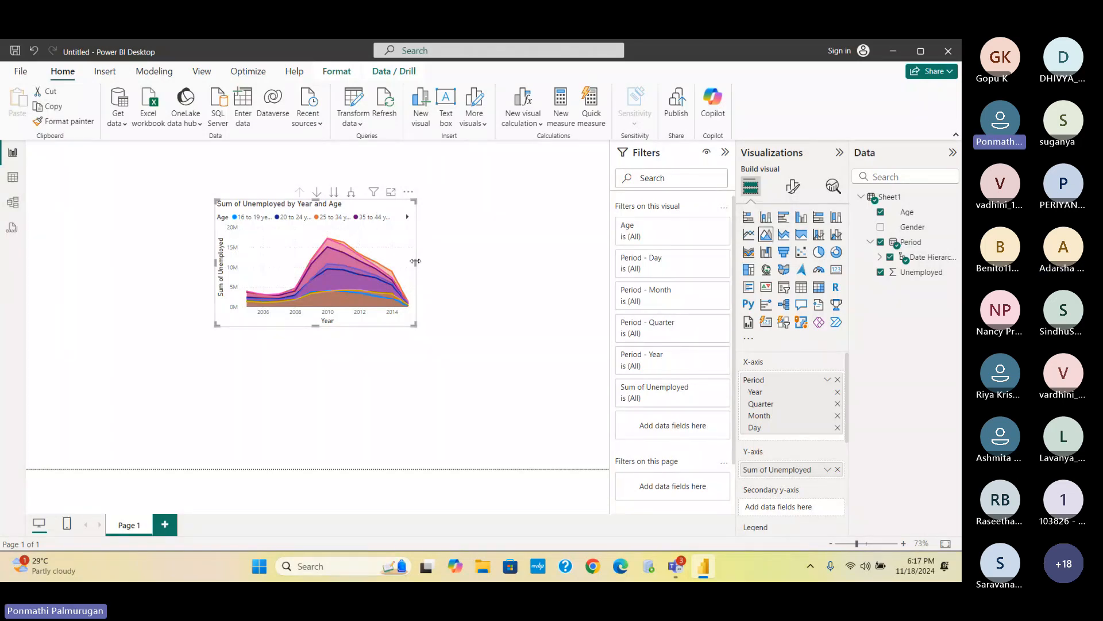
# - Enlarge the area chart wider and taller so all seven age groups show in the legend
pyautogui.moveTo(415, 262); pyautogui.dragTo(489, 262)
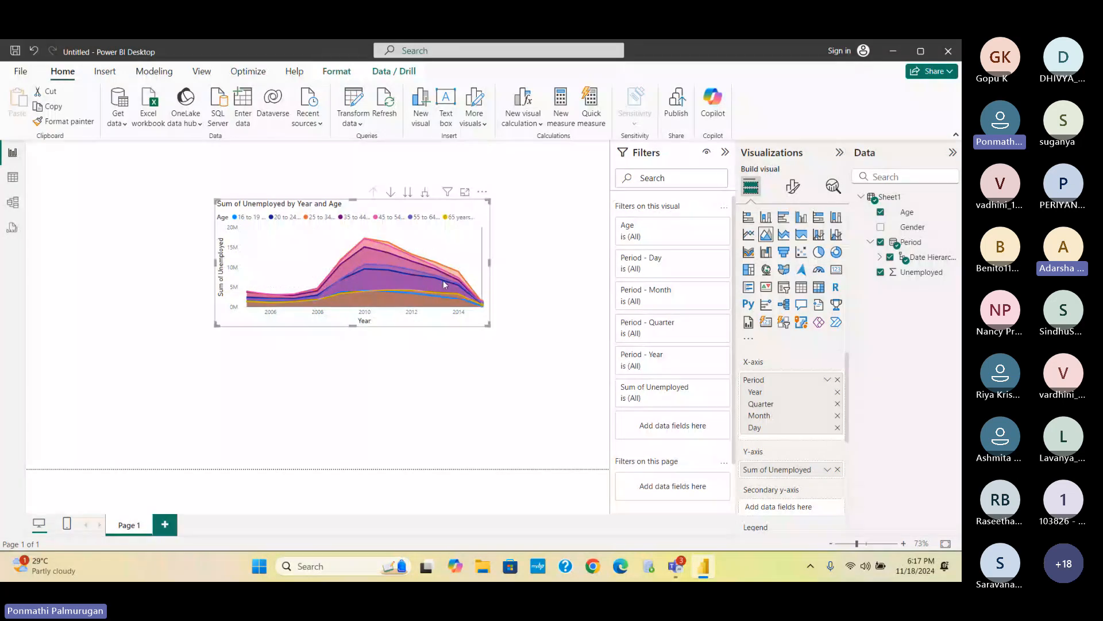
pyautogui.moveTo(353, 325); pyautogui.dragTo(353, 393)
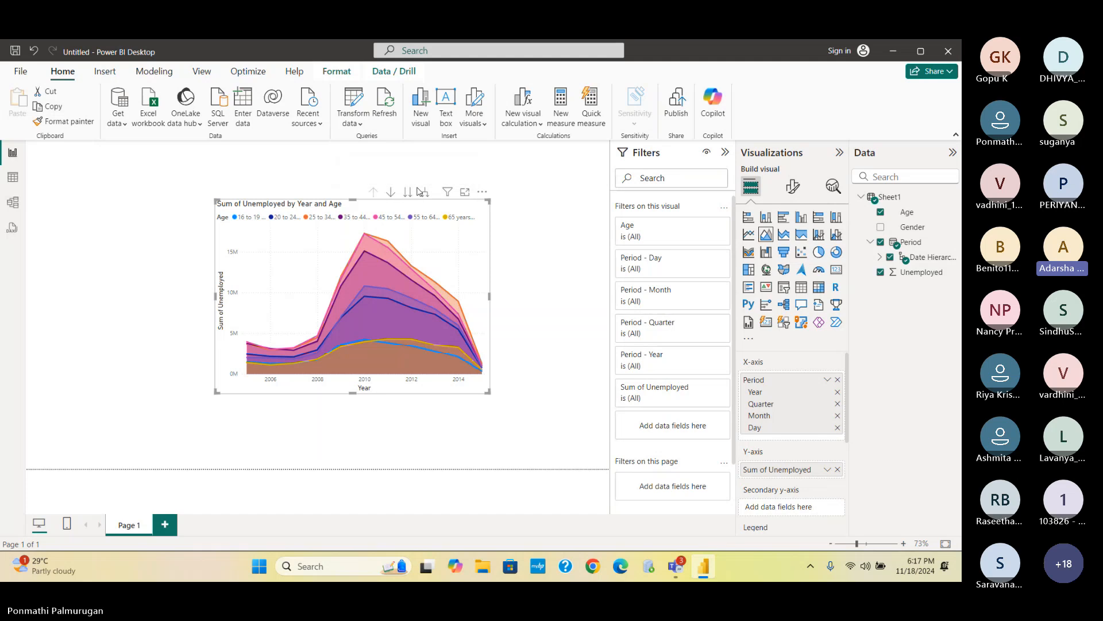
pyautogui.click(533, 276)
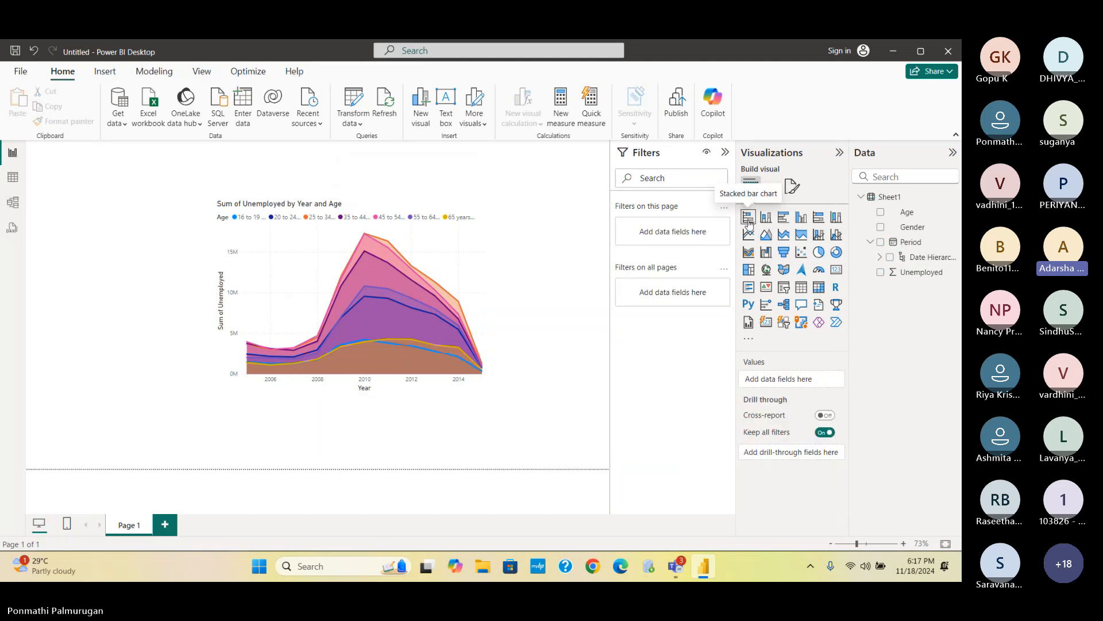
# - Add a Gender slicer below the area chart
pyautogui.click(784, 287)
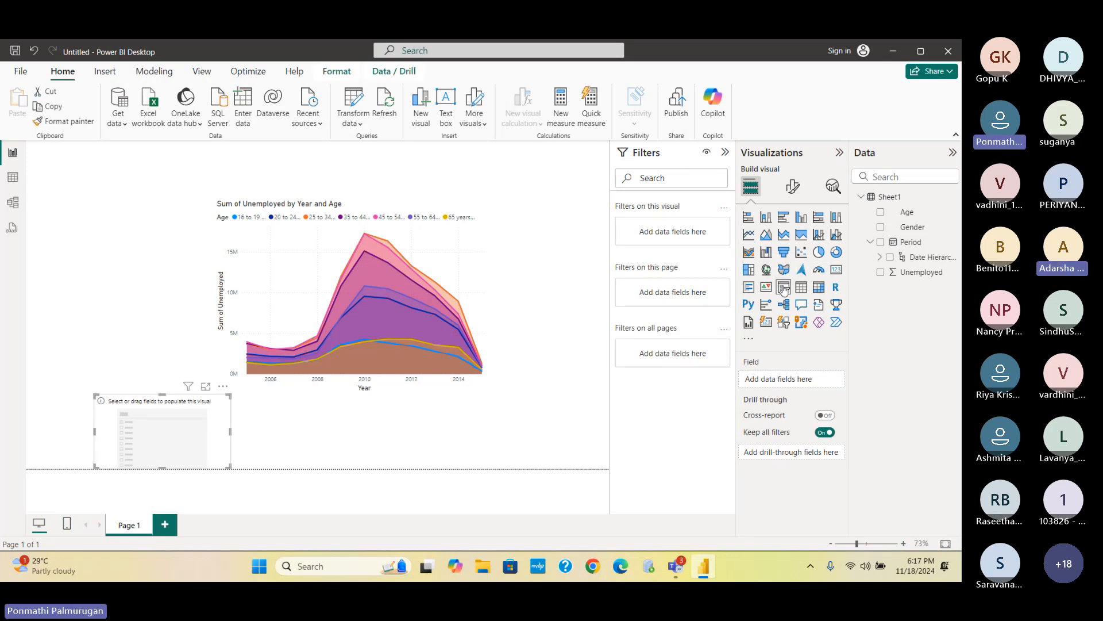
pyautogui.click(881, 227)
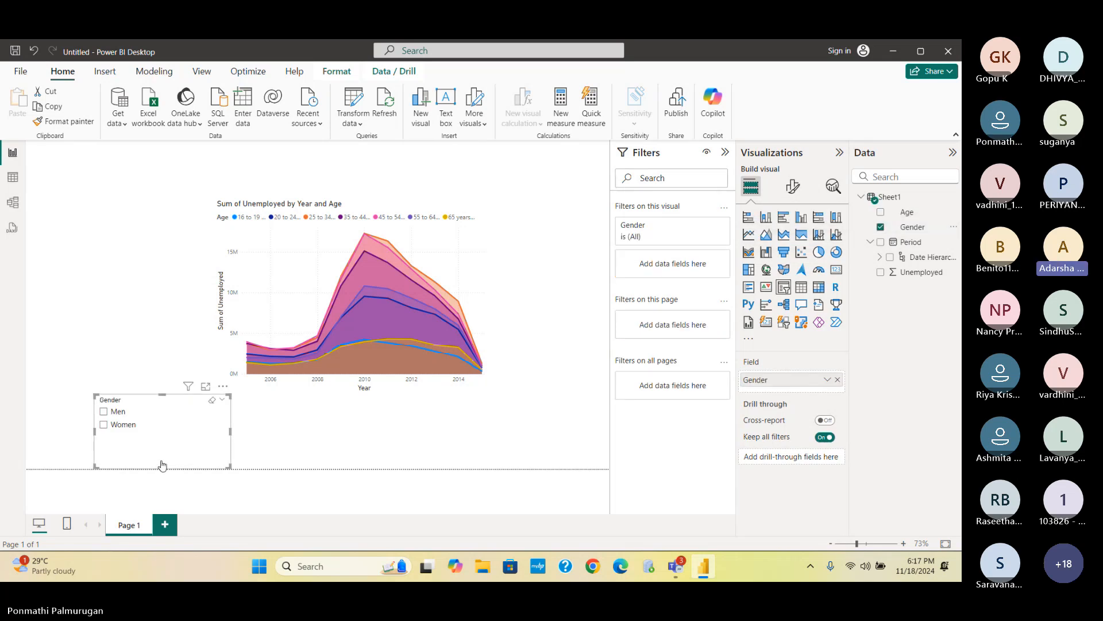
pyautogui.moveTo(162, 461); pyautogui.dragTo(163, 442)
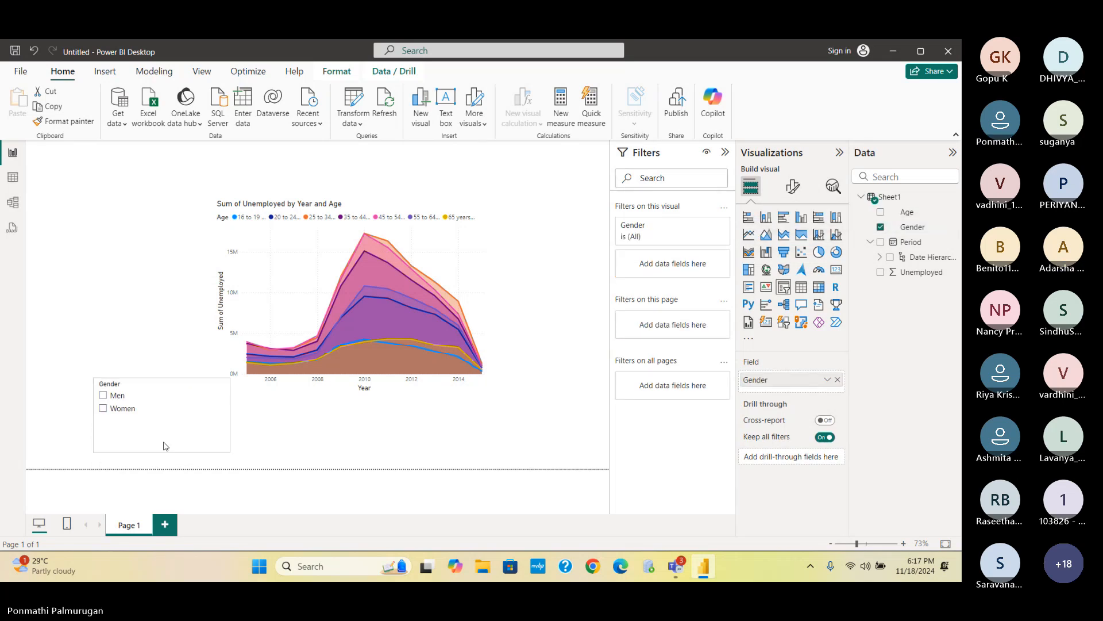
pyautogui.click(283, 424)
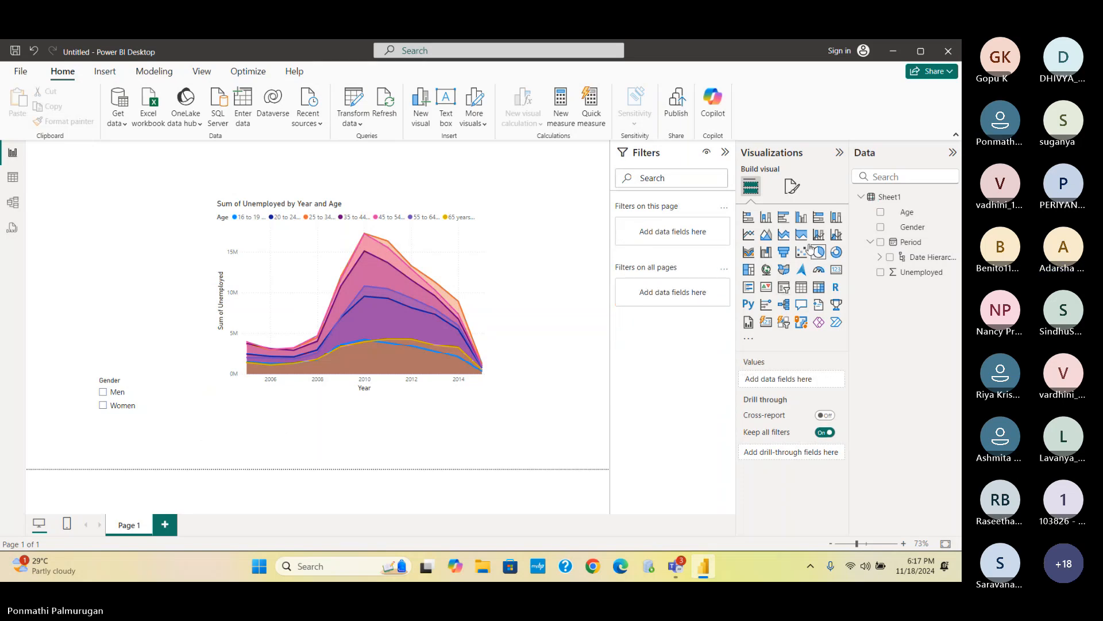
# - Add an Age slicer, move the chart up-left, and size the slicer top-right to list all groups
pyautogui.click(785, 289)
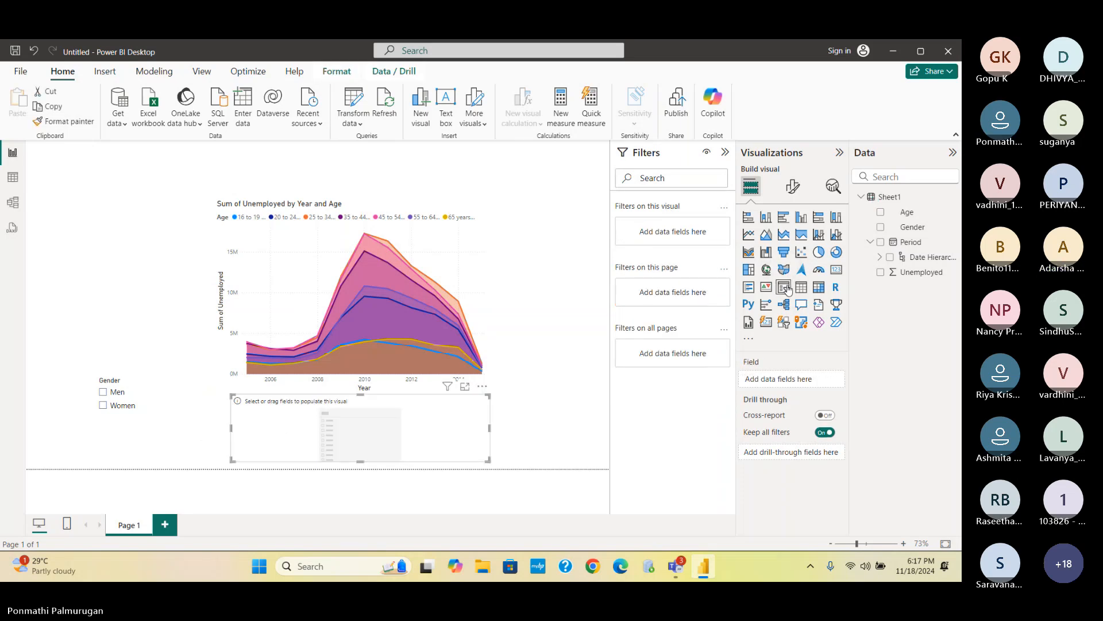
pyautogui.click(882, 211)
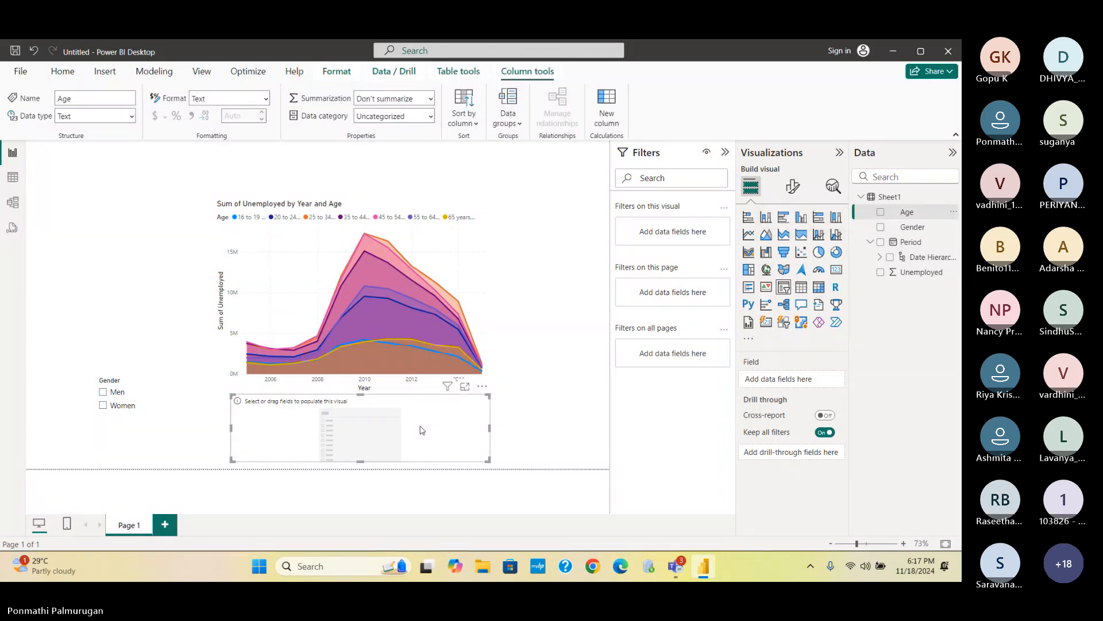
pyautogui.click(883, 212)
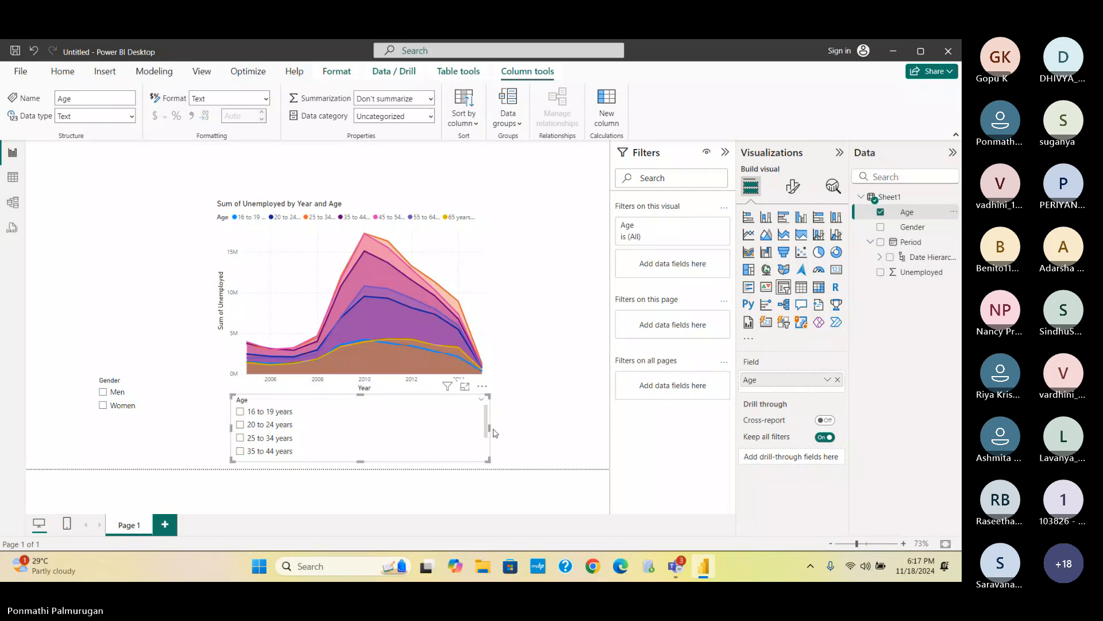
pyautogui.moveTo(488, 425); pyautogui.dragTo(358, 426)
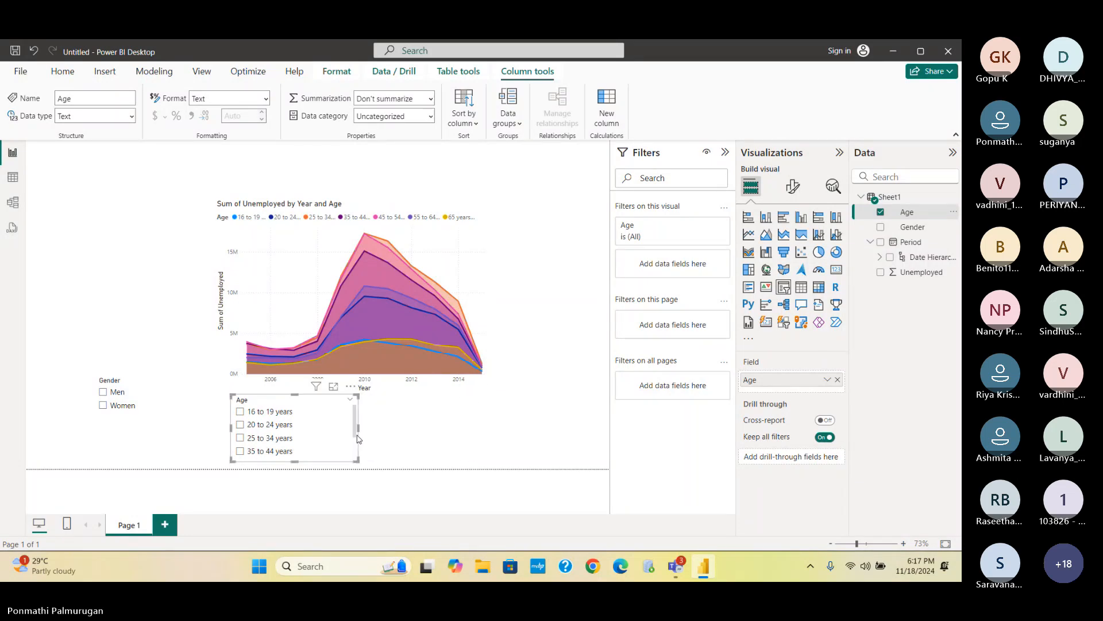
pyautogui.moveTo(311, 304); pyautogui.dragTo(187, 246)
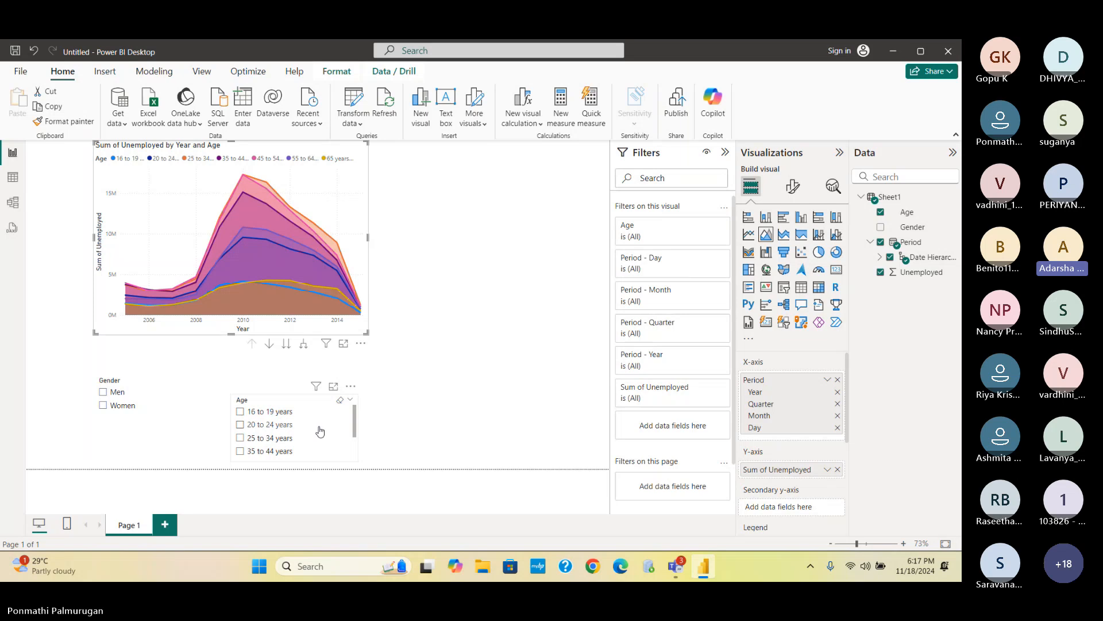
pyautogui.moveTo(293, 426); pyautogui.dragTo(501, 225)
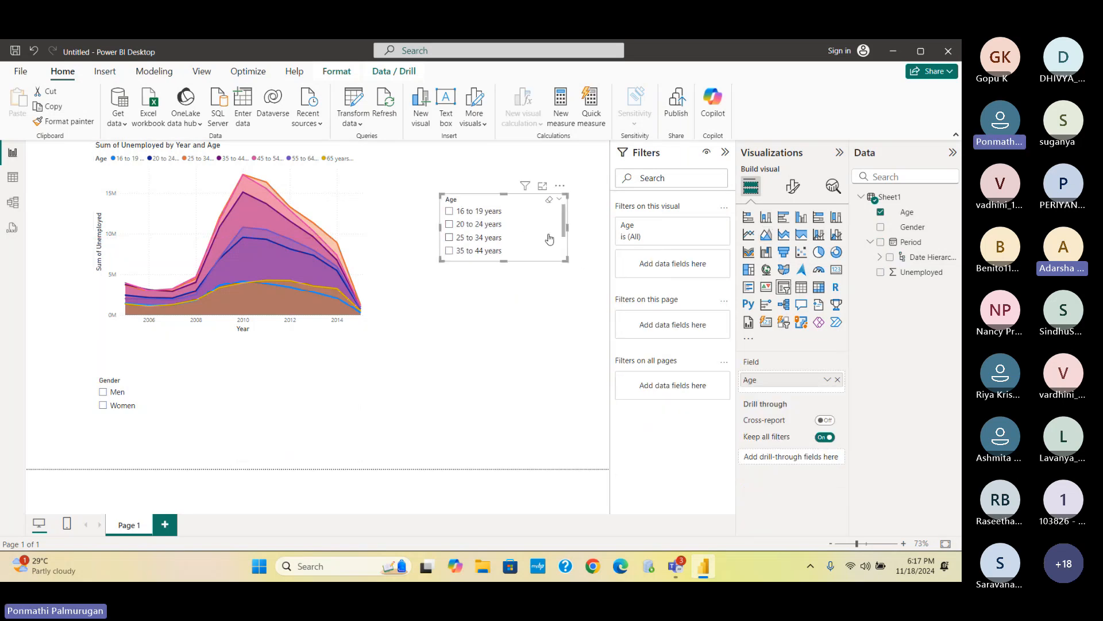
pyautogui.moveTo(565, 259); pyautogui.dragTo(572, 314)
pyautogui.click(532, 353)
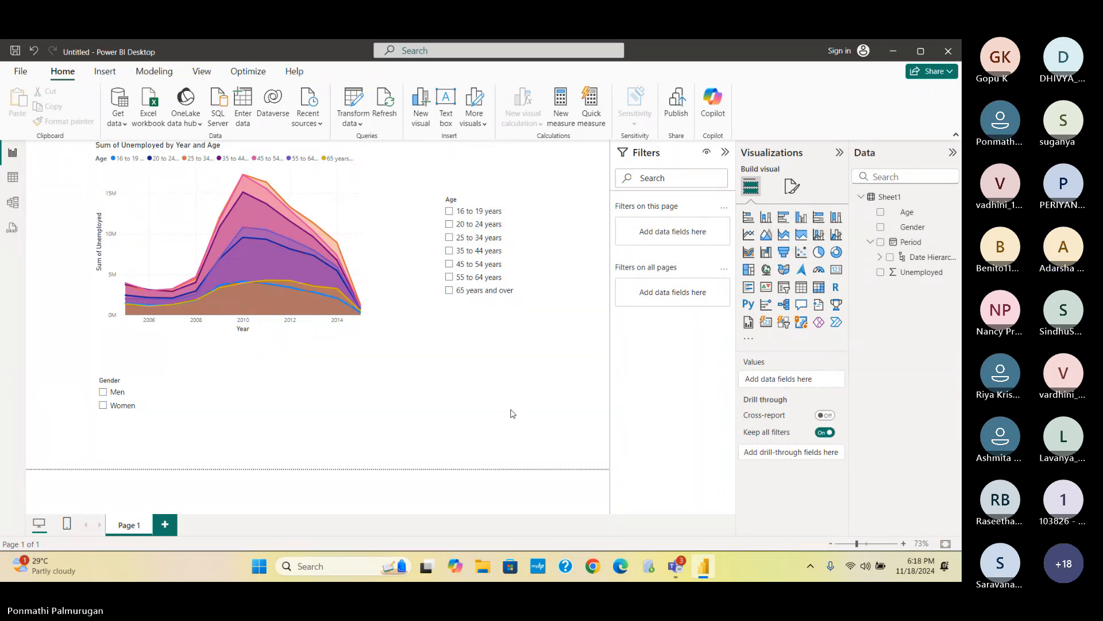
# - Add a Period date-range slicer on the right and move its start to 10/14/2007
pyautogui.click(785, 289)
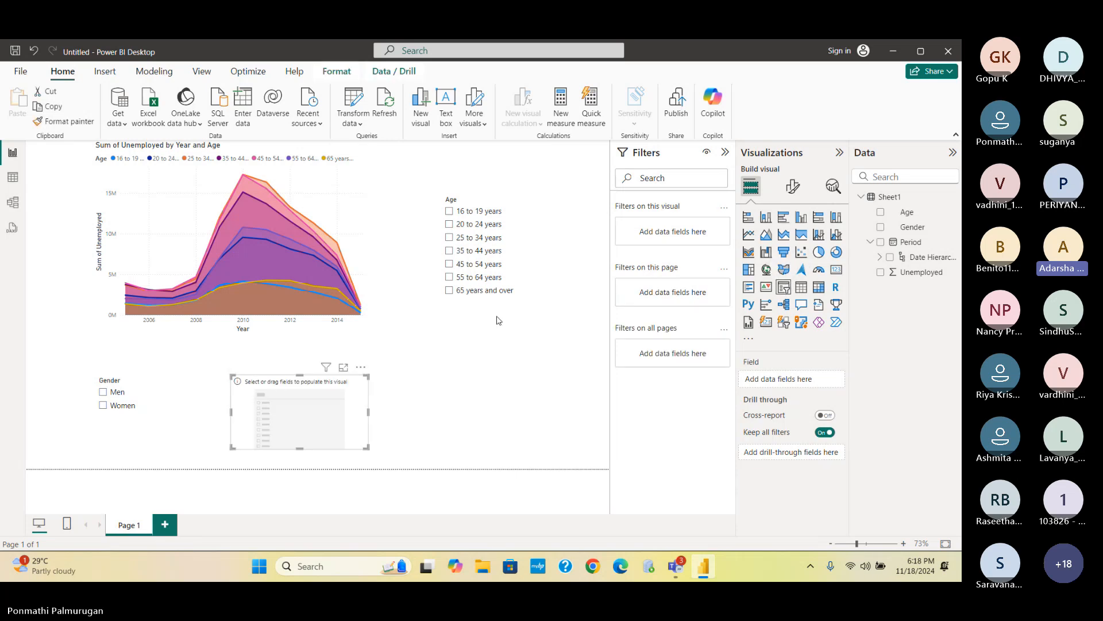
pyautogui.moveTo(326, 404); pyautogui.dragTo(495, 383)
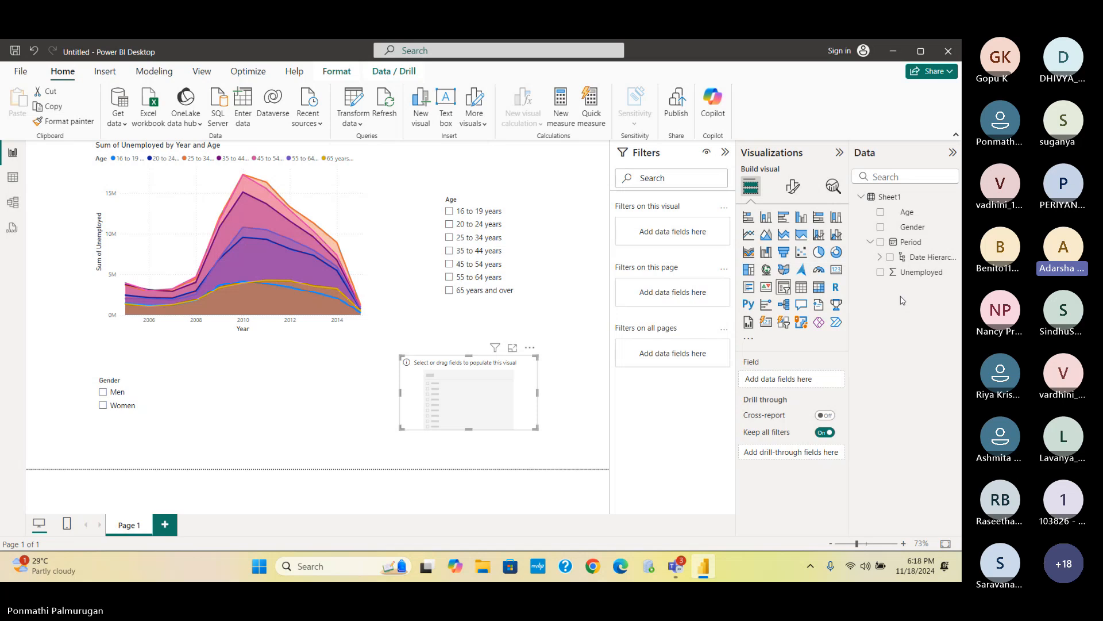
pyautogui.click(881, 243)
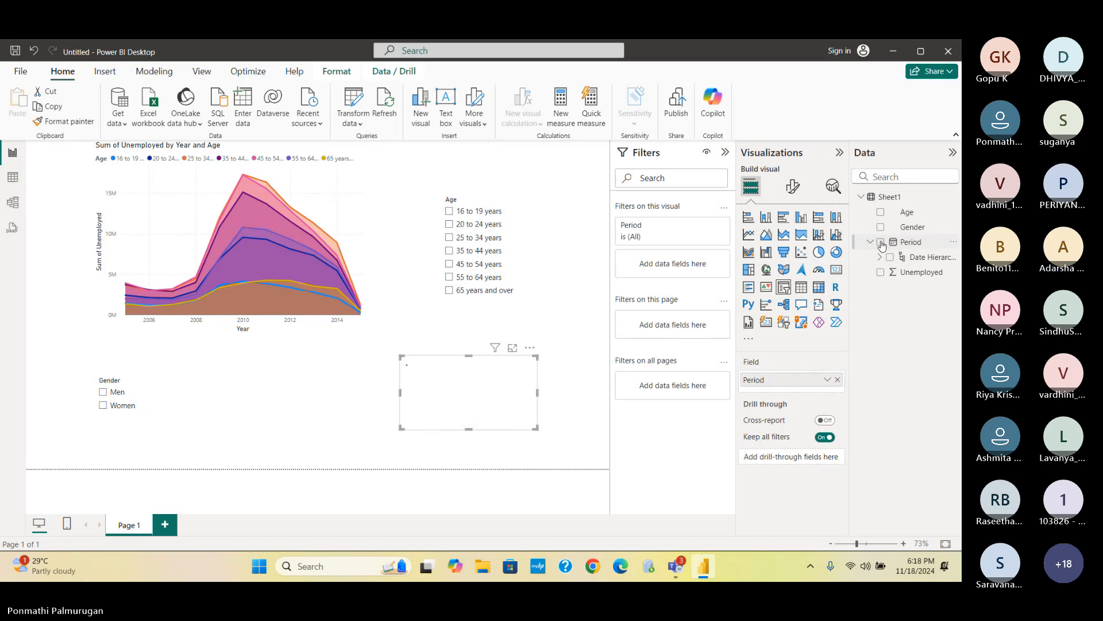
pyautogui.click(549, 457)
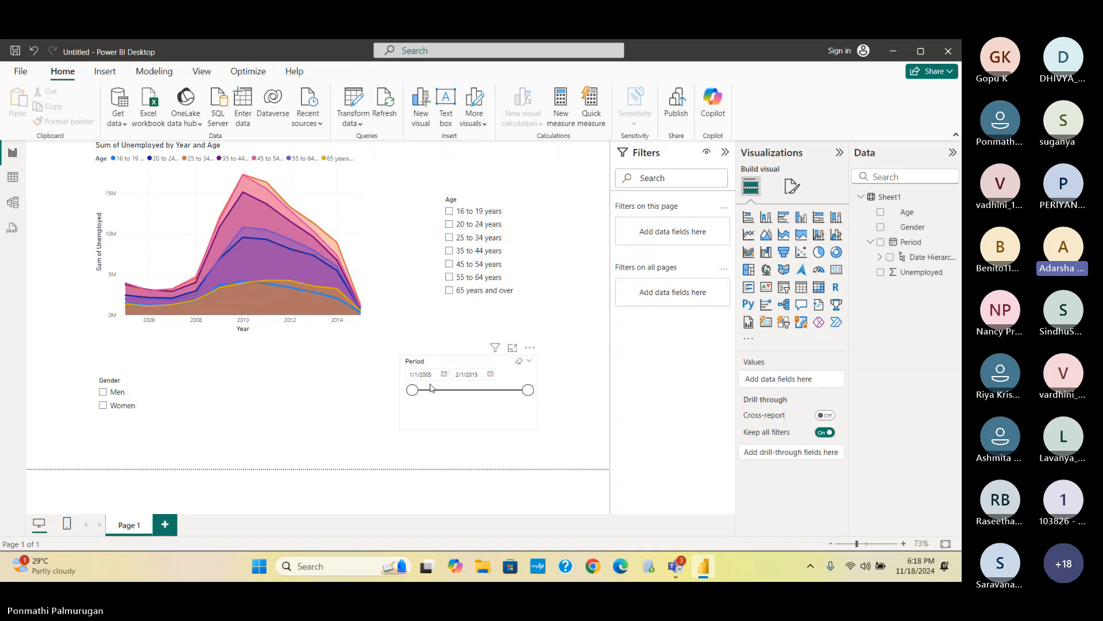
pyautogui.moveTo(412, 392); pyautogui.dragTo(447, 396)
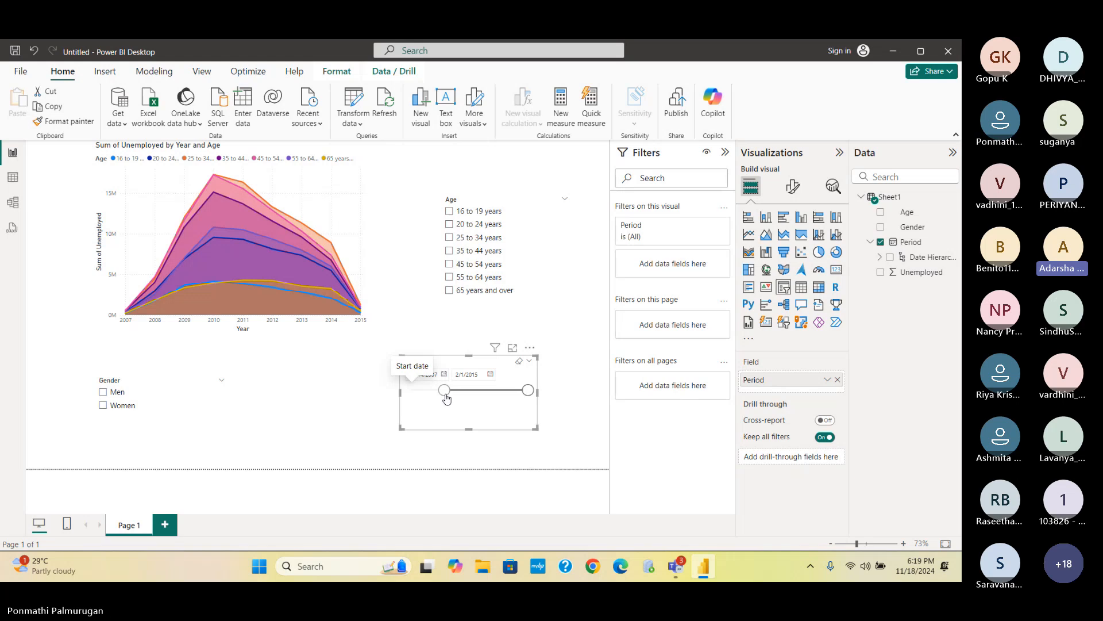
# - Filter the Age slicer to 35 to 44, then 16 to 19, ending on 65 years and over
pyautogui.click(449, 252)
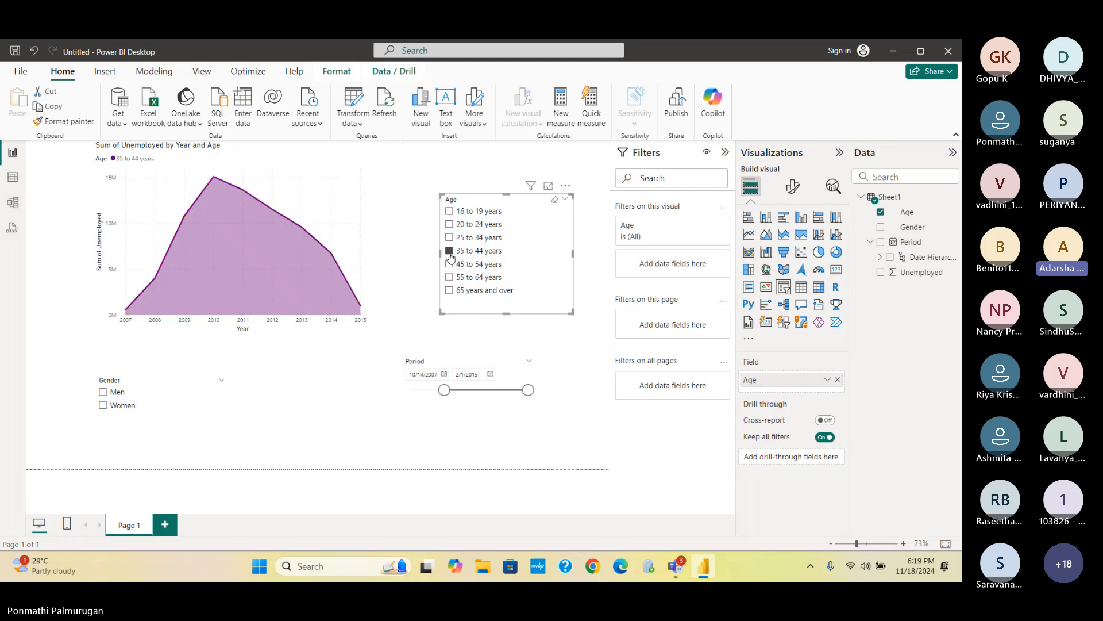
pyautogui.click(450, 211)
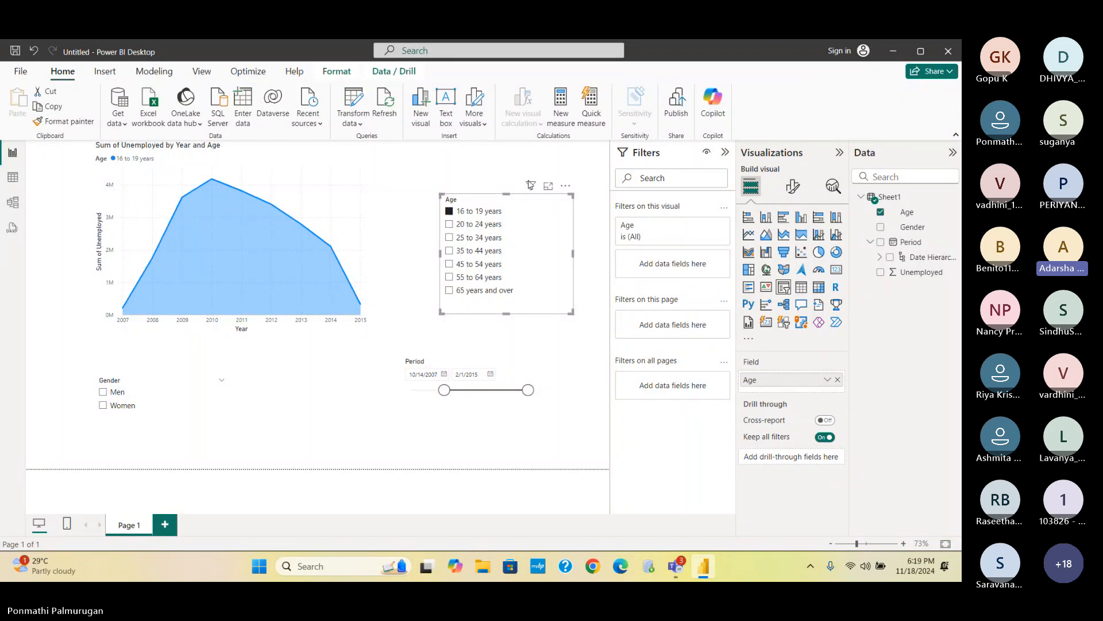
pyautogui.click(450, 291)
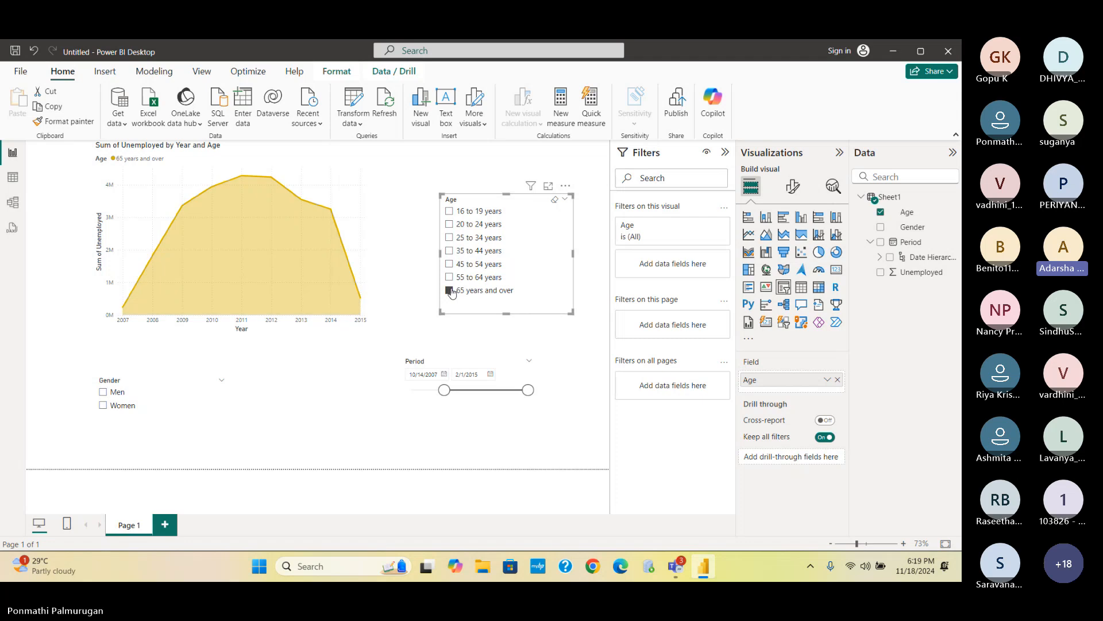
pyautogui.click(421, 313)
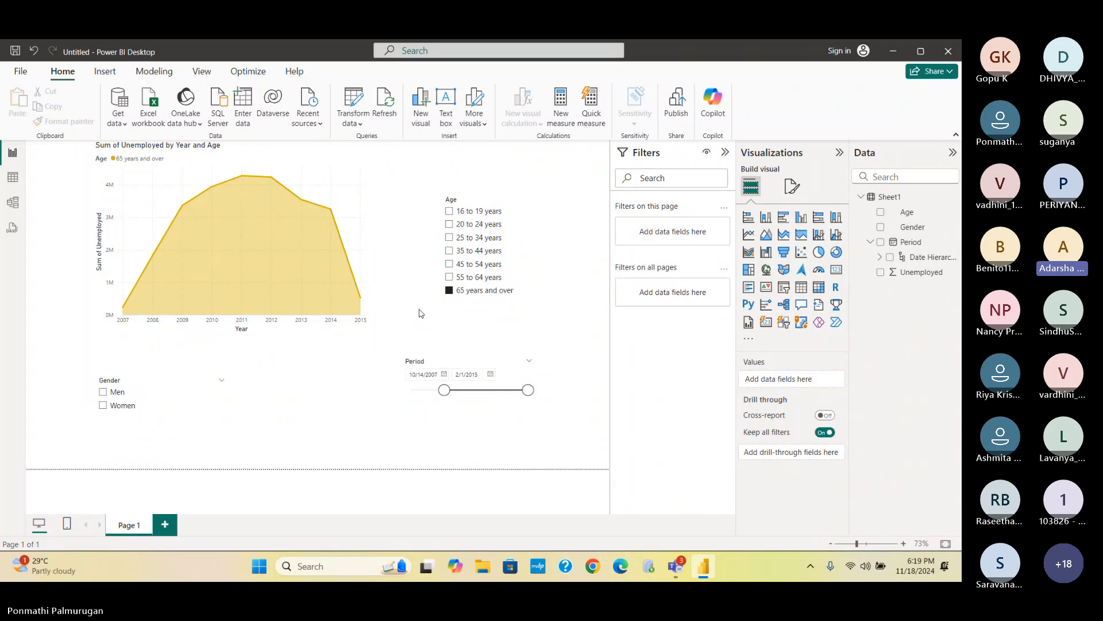
# - Switch to Table view and launch Transform data from the Home tab for Sheet1
pyautogui.click(13, 178)
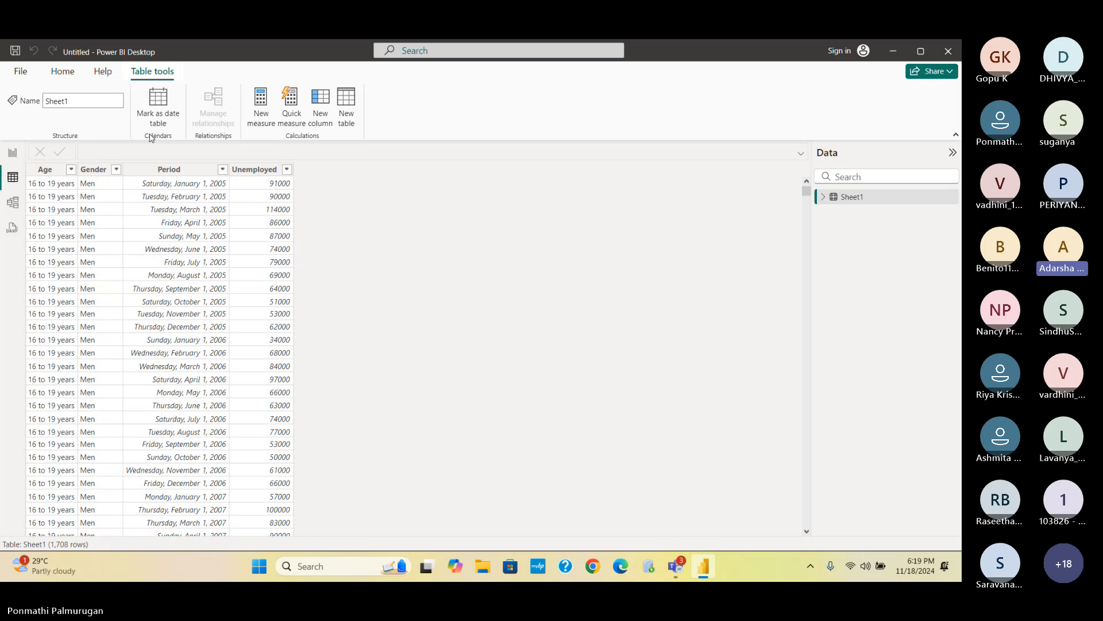
pyautogui.click(62, 72)
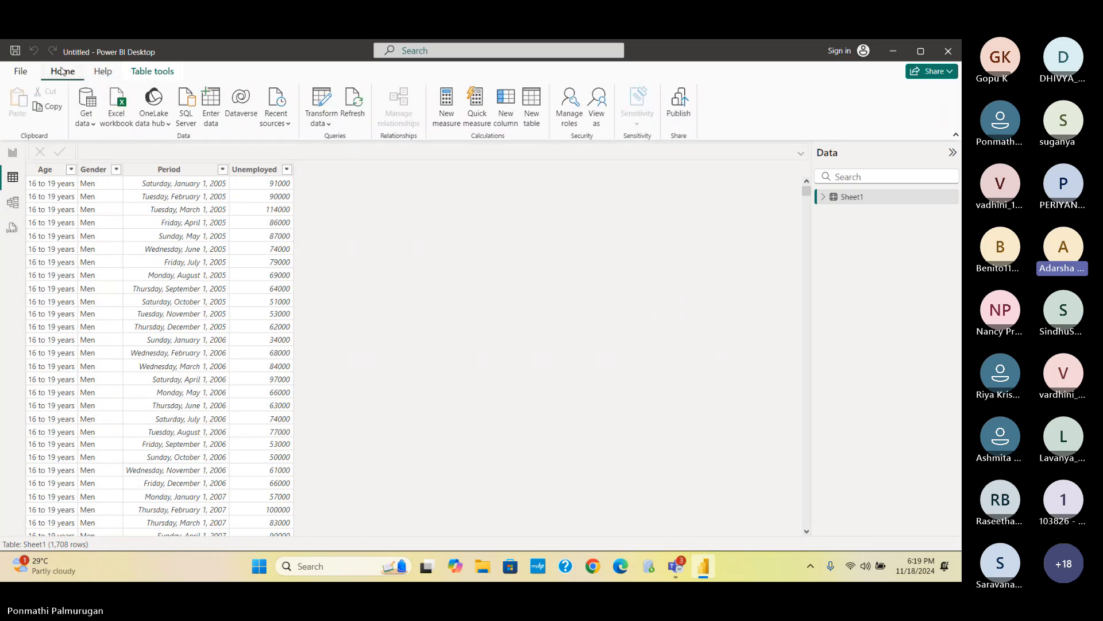
pyautogui.click(322, 123)
pyautogui.click(350, 144)
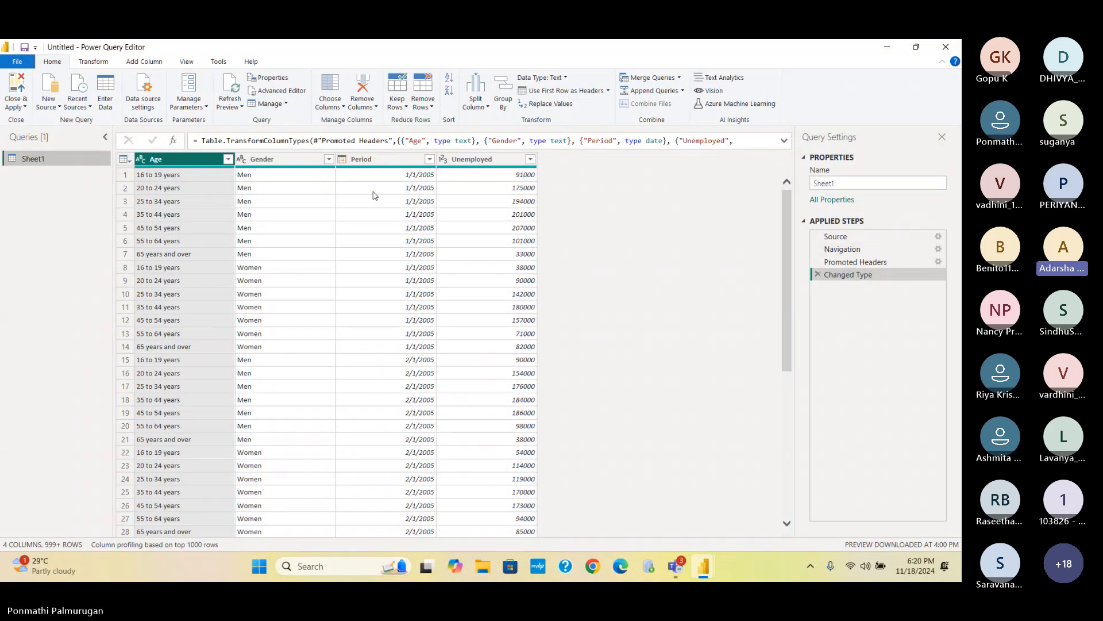
# - Apply an Age column filter that keeps every row, adding a Filtered Rows step
pyautogui.click(228, 159)
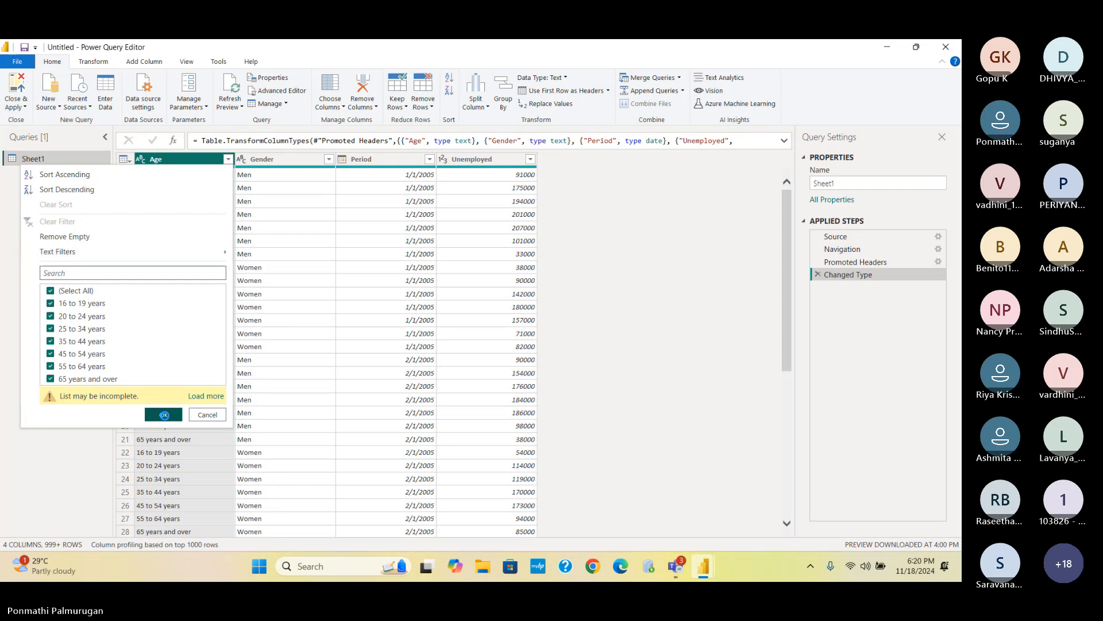
pyautogui.click(163, 415)
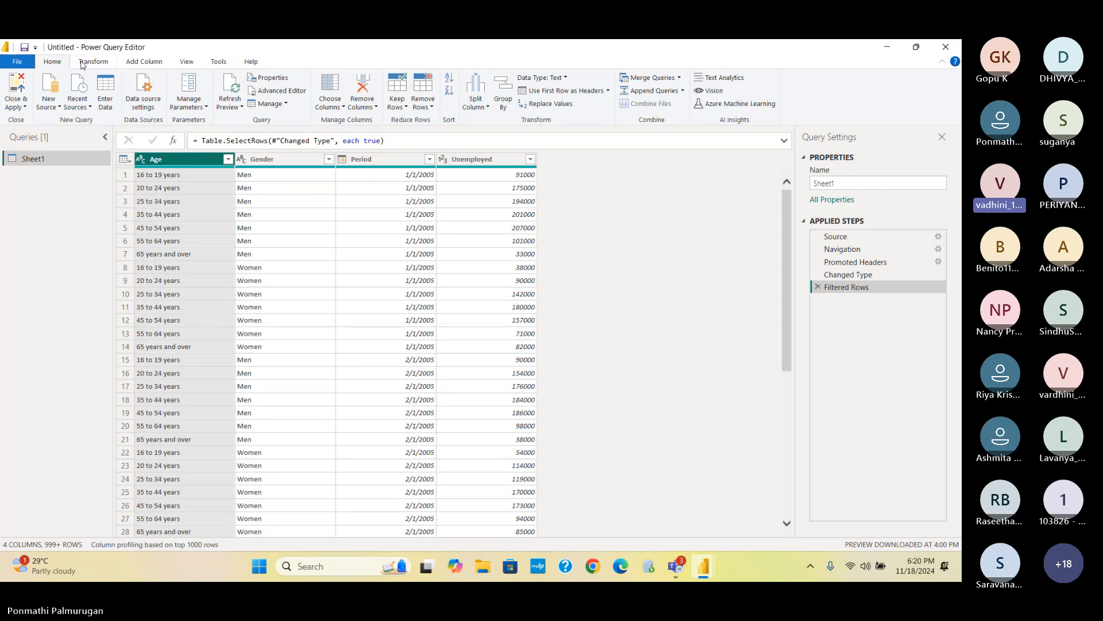
# - Check the Gender column's data type without changing it, then Close & Apply the query
pyautogui.click(324, 161)
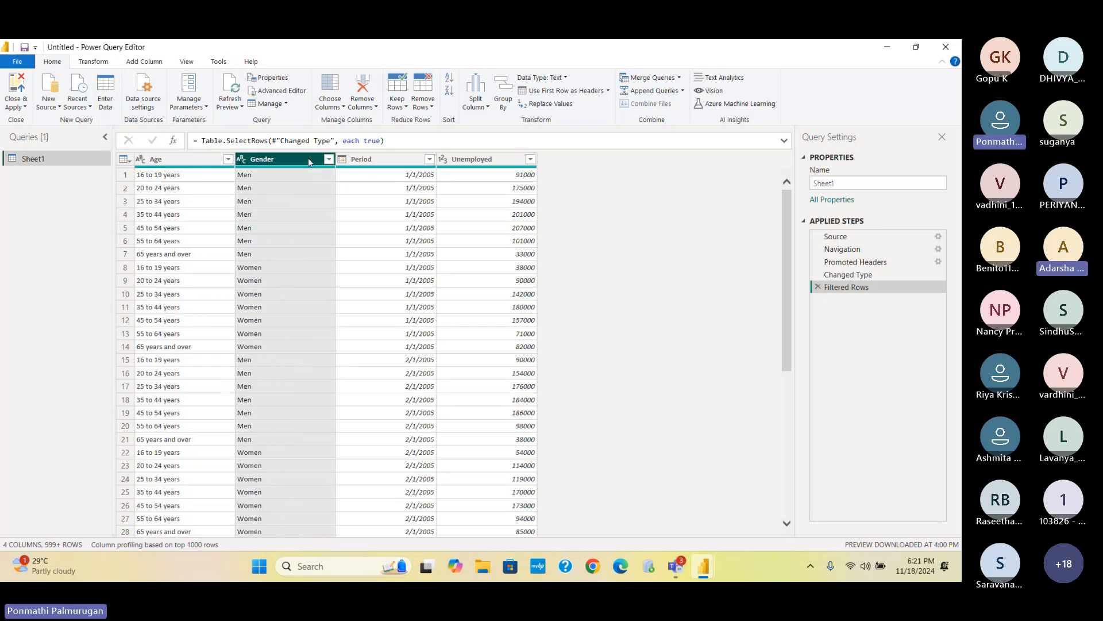
pyautogui.click(242, 159)
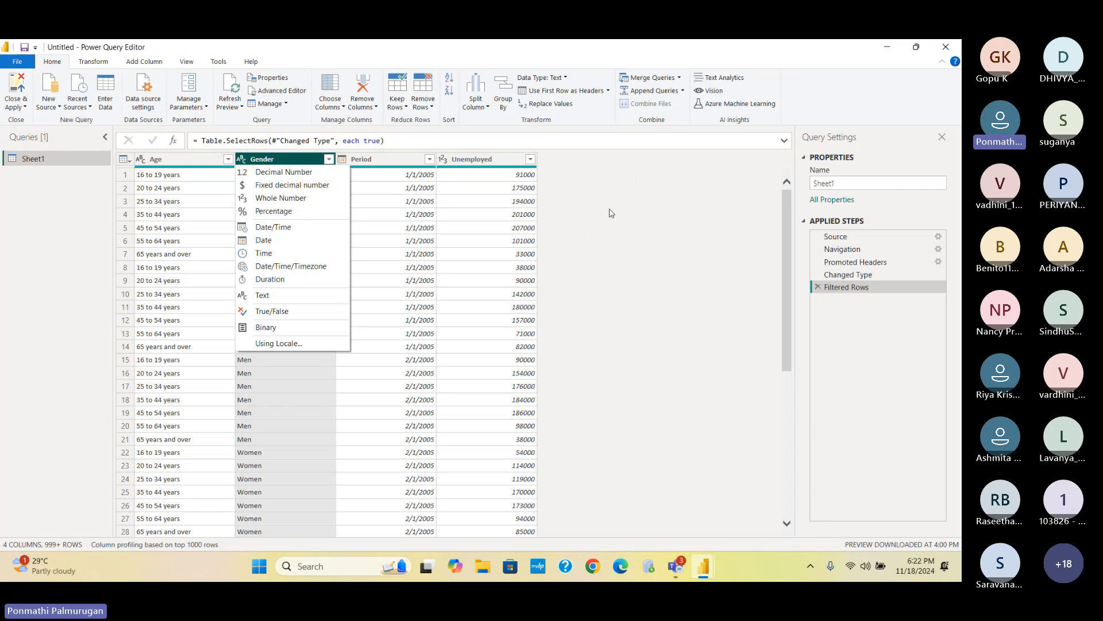
pyautogui.click(81, 246)
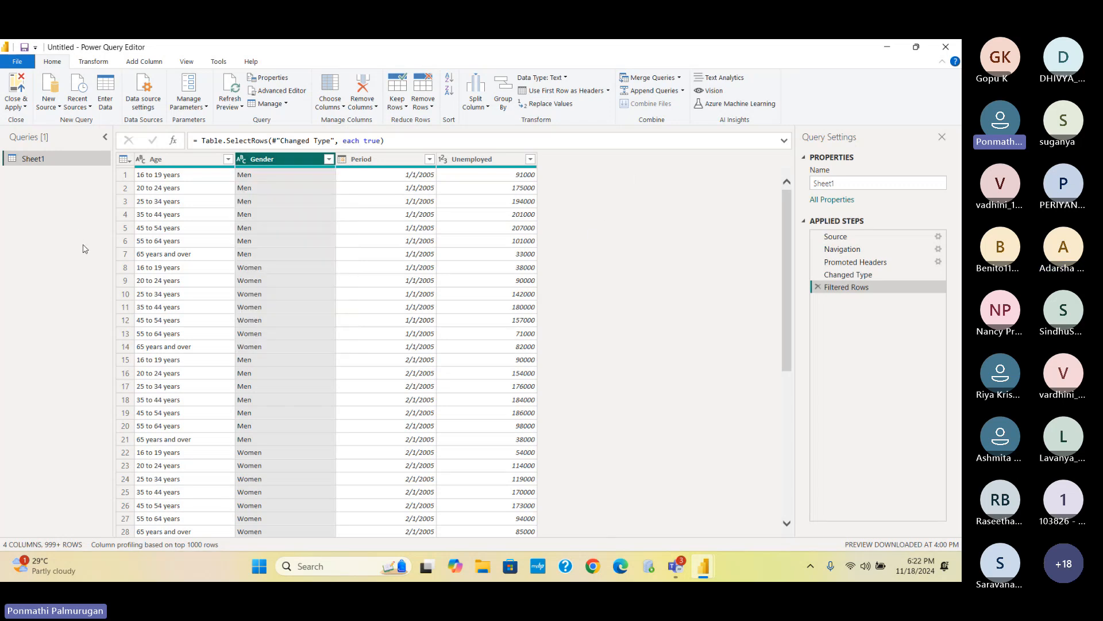
pyautogui.click(23, 106)
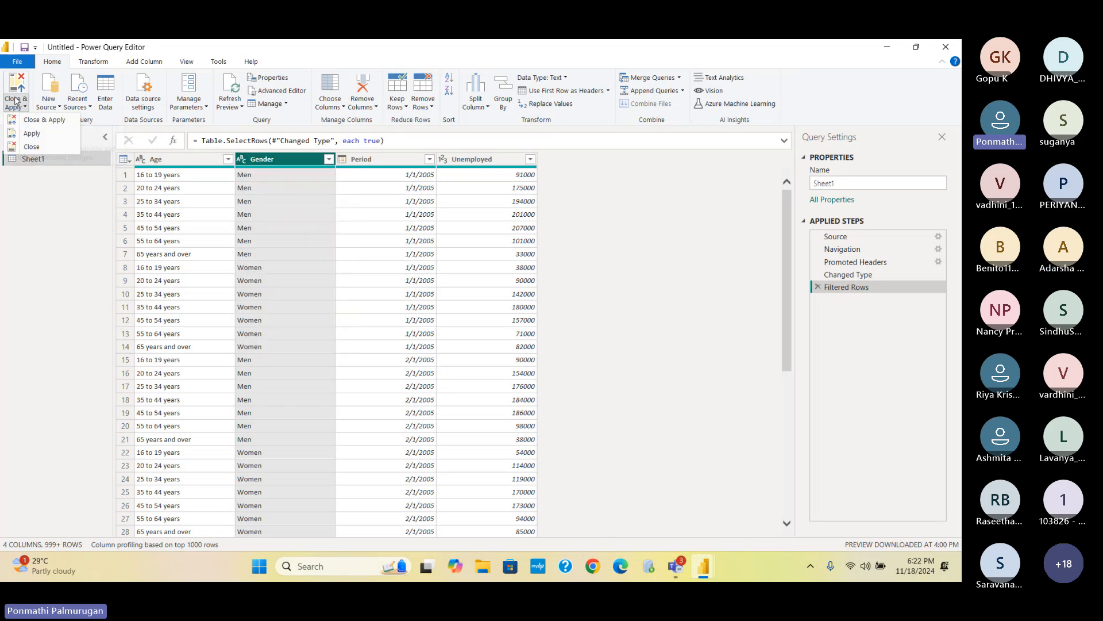
pyautogui.click(36, 125)
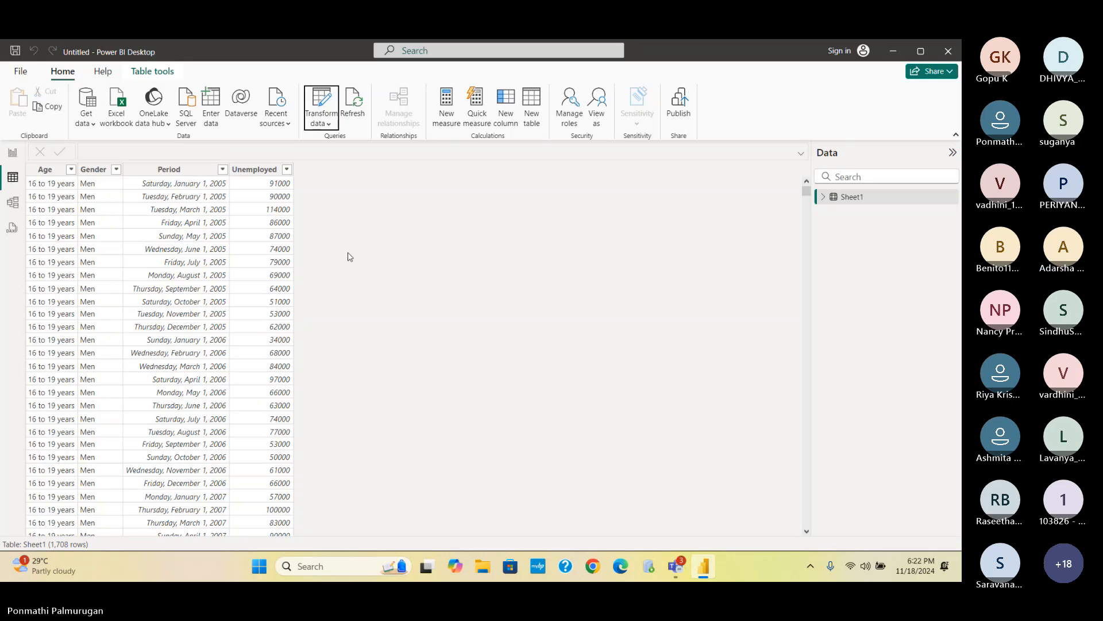
# - Back in the report, clear the '65 years and over' age filter and filter Gender to Men
pyautogui.click(13, 153)
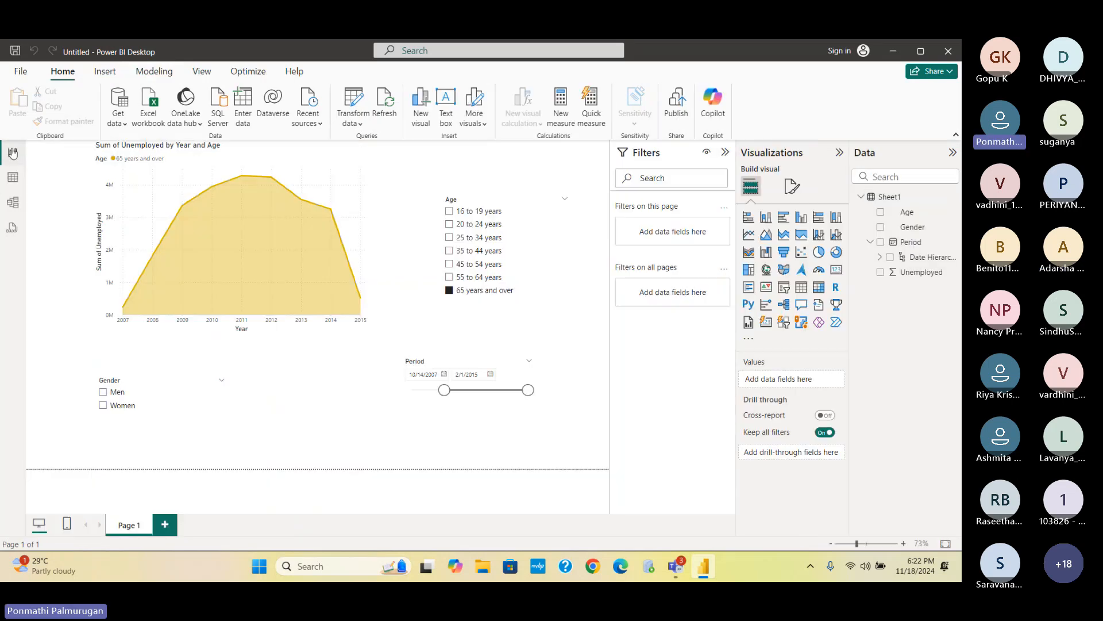
pyautogui.moveTo(265, 225)
pyautogui.click(450, 291)
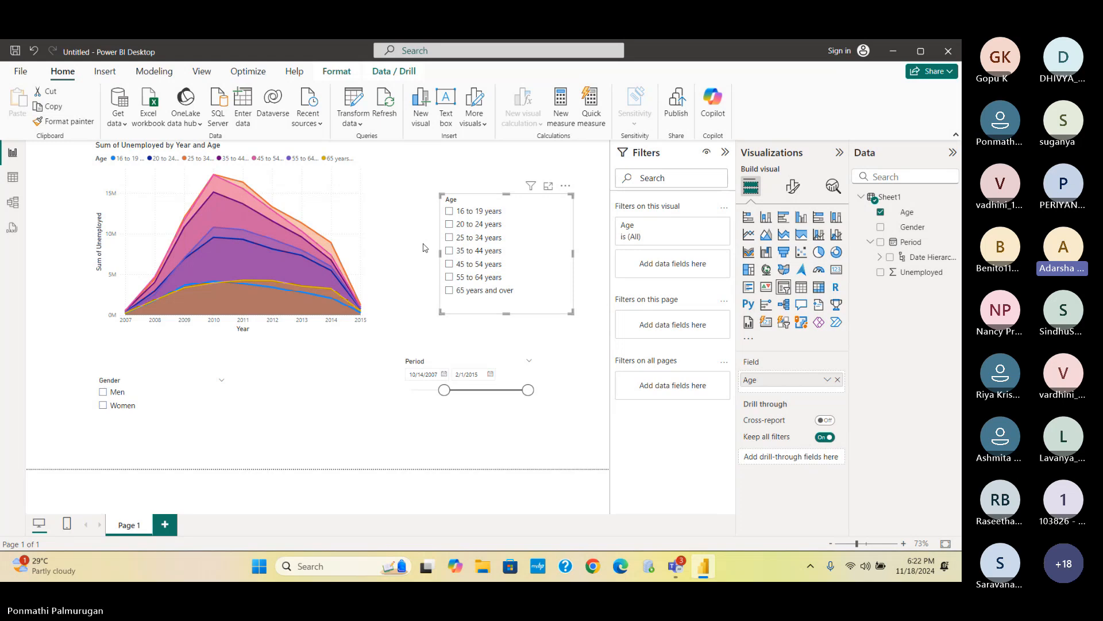
pyautogui.click(103, 392)
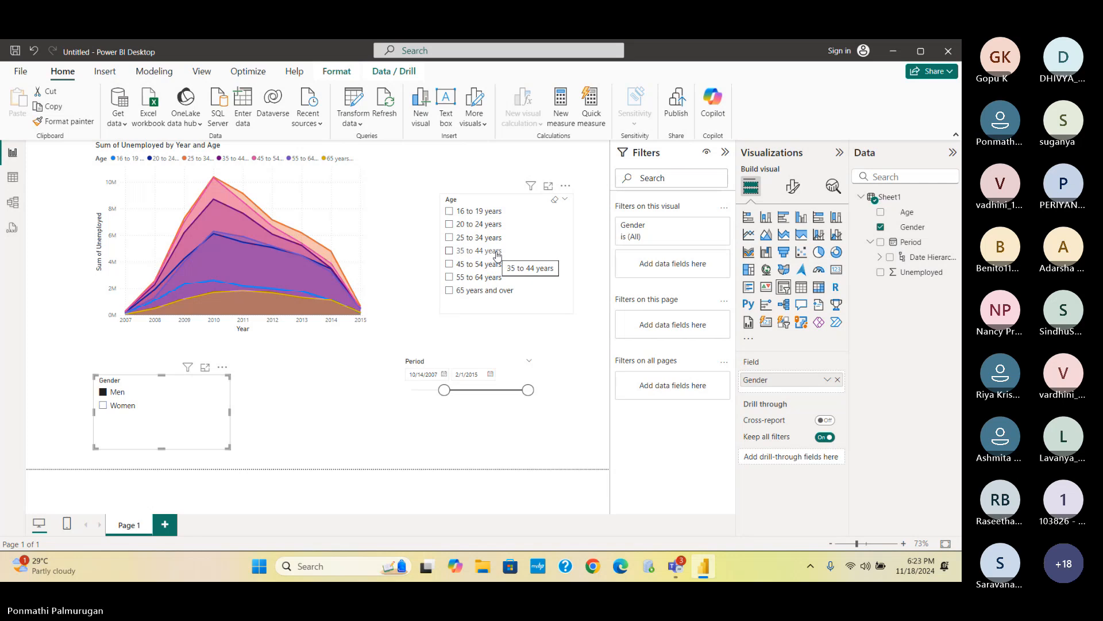
# - Expand the Gender card under Filters on this visual, then bring the Teams meeting forward
pyautogui.moveTo(530, 191)
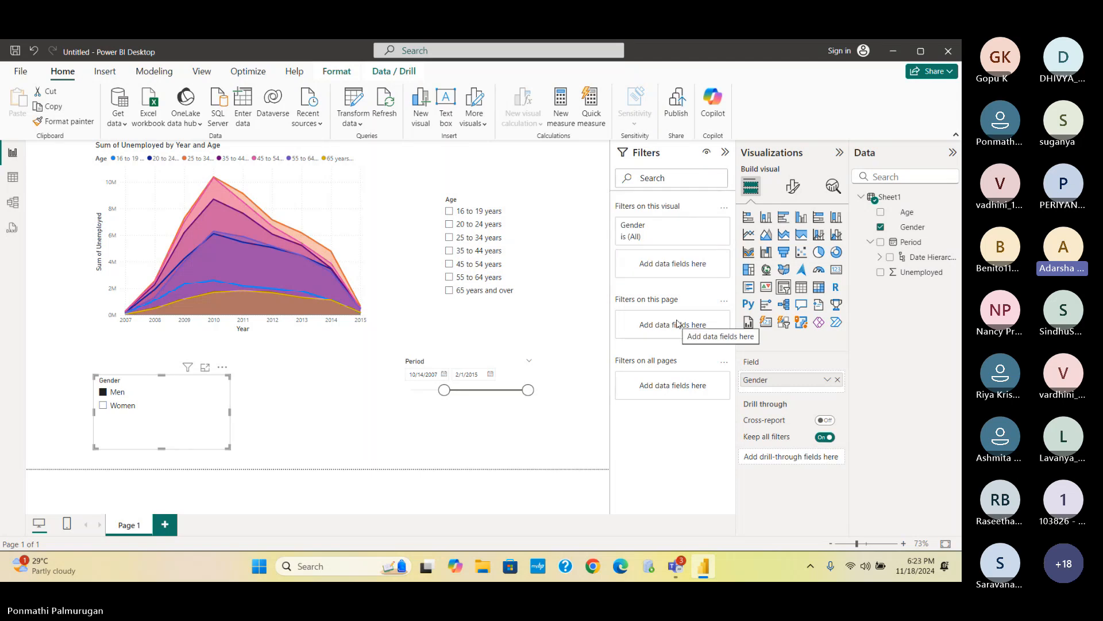
pyautogui.click(661, 236)
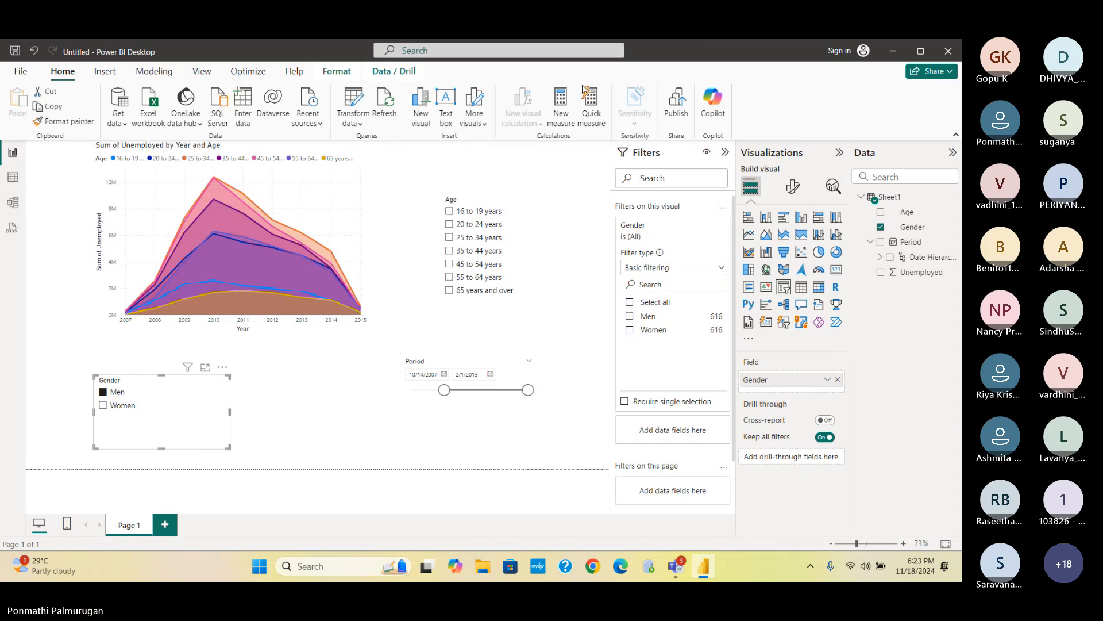
pyautogui.click(953, 409)
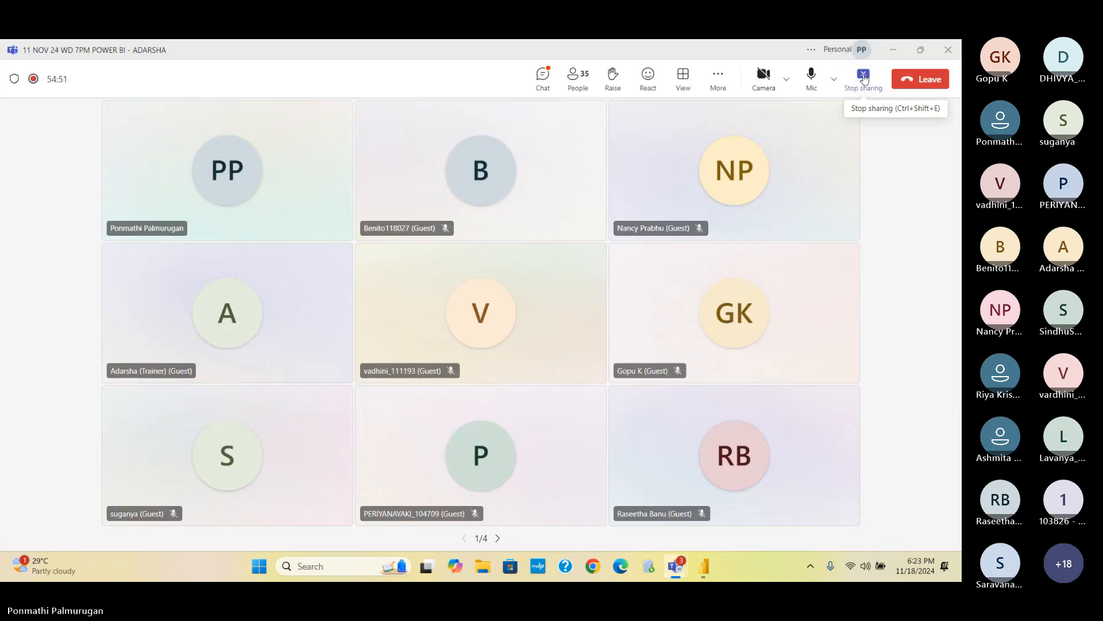
# - Stop sharing this screen in the Teams meeting
pyautogui.click(863, 78)
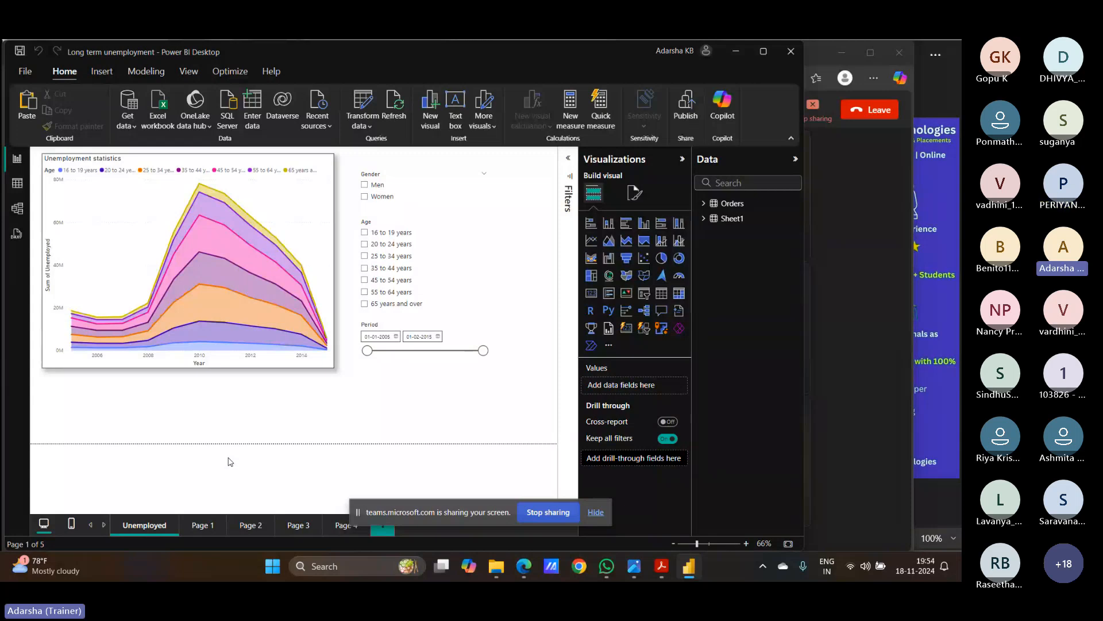
pyautogui.click(205, 526)
pyautogui.click(244, 525)
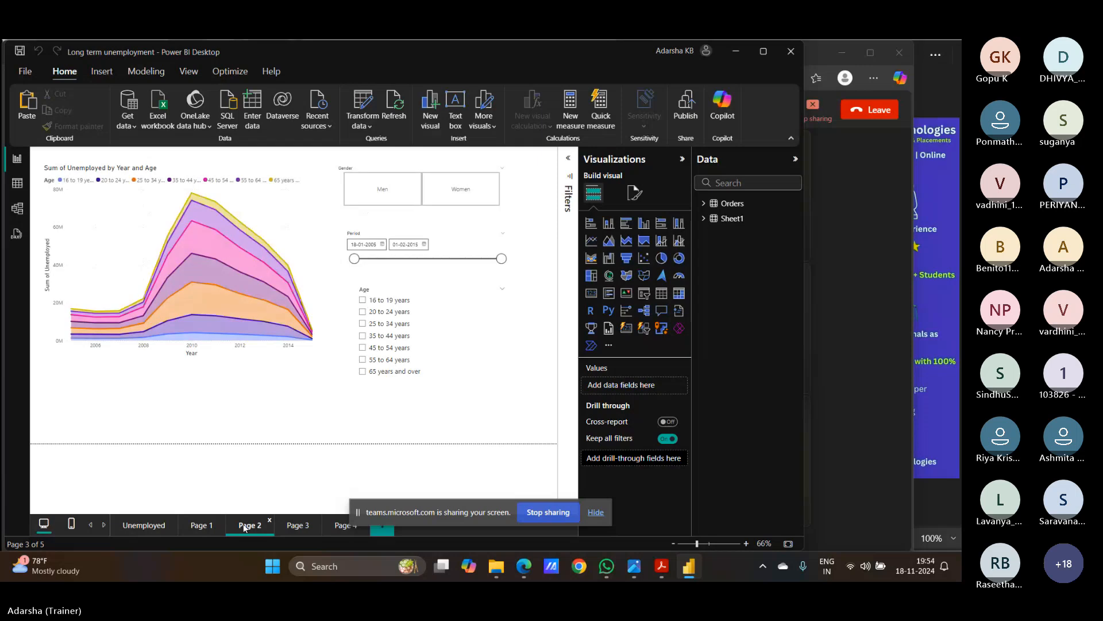
pyautogui.click(284, 526)
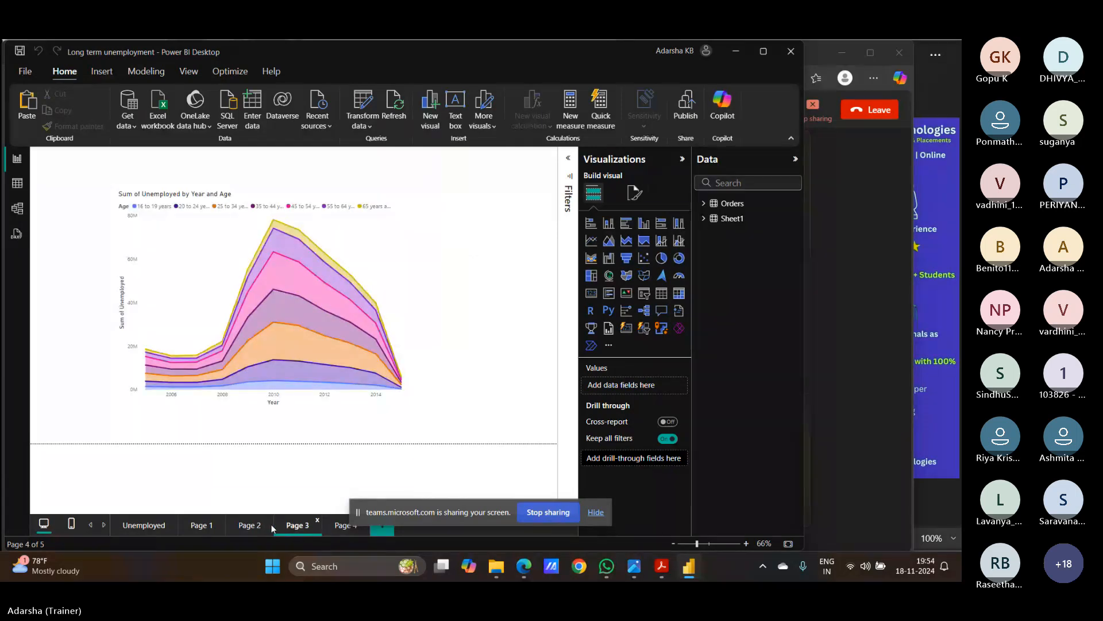
pyautogui.click(153, 529)
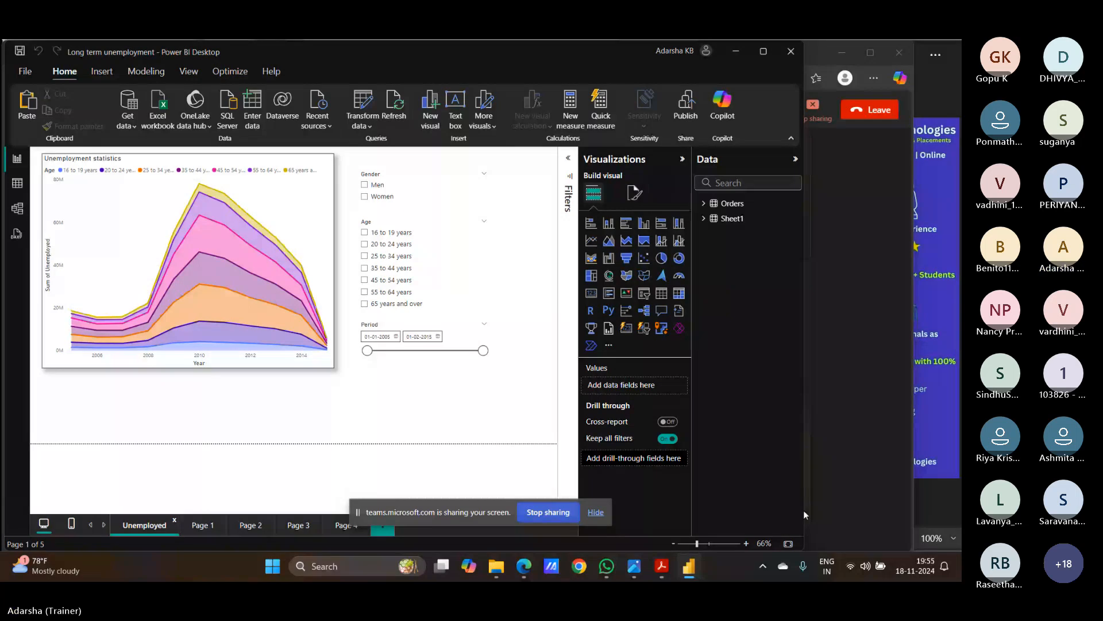
pyautogui.moveTo(696, 570)
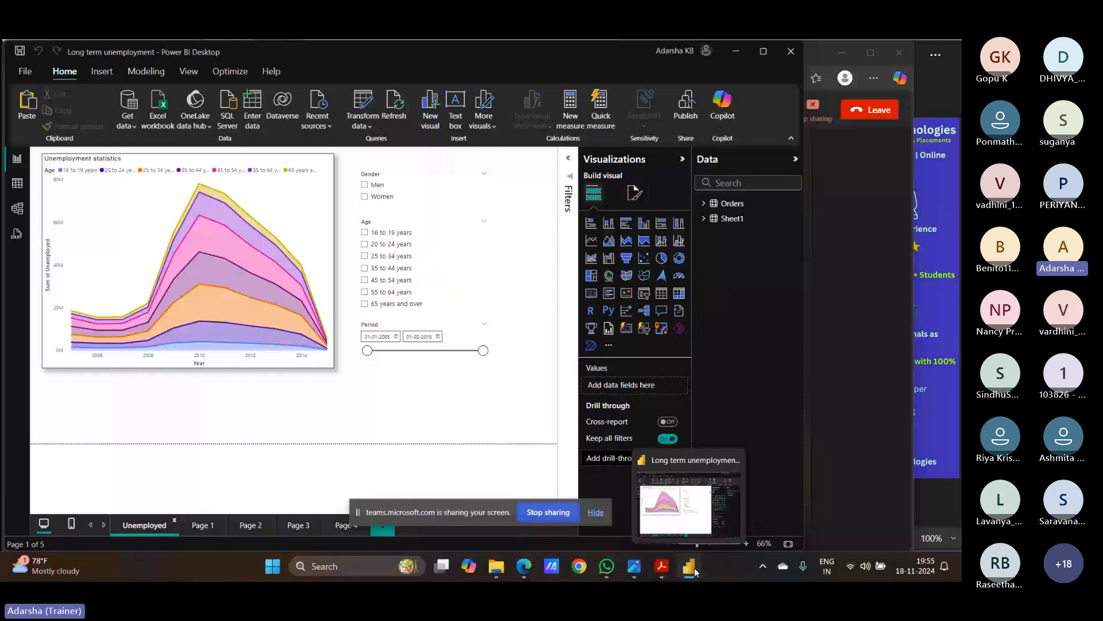
# - Open OfficeSupplies_24 from the Power BI taskbar icon's Recent list
pyautogui.rightClick(696, 570)
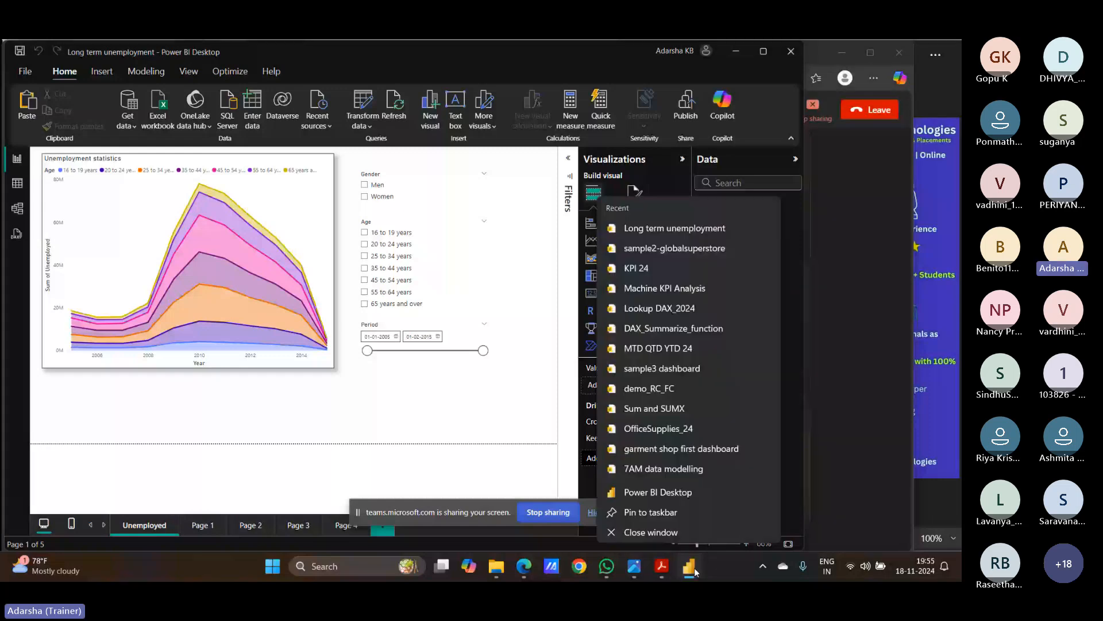
pyautogui.click(659, 429)
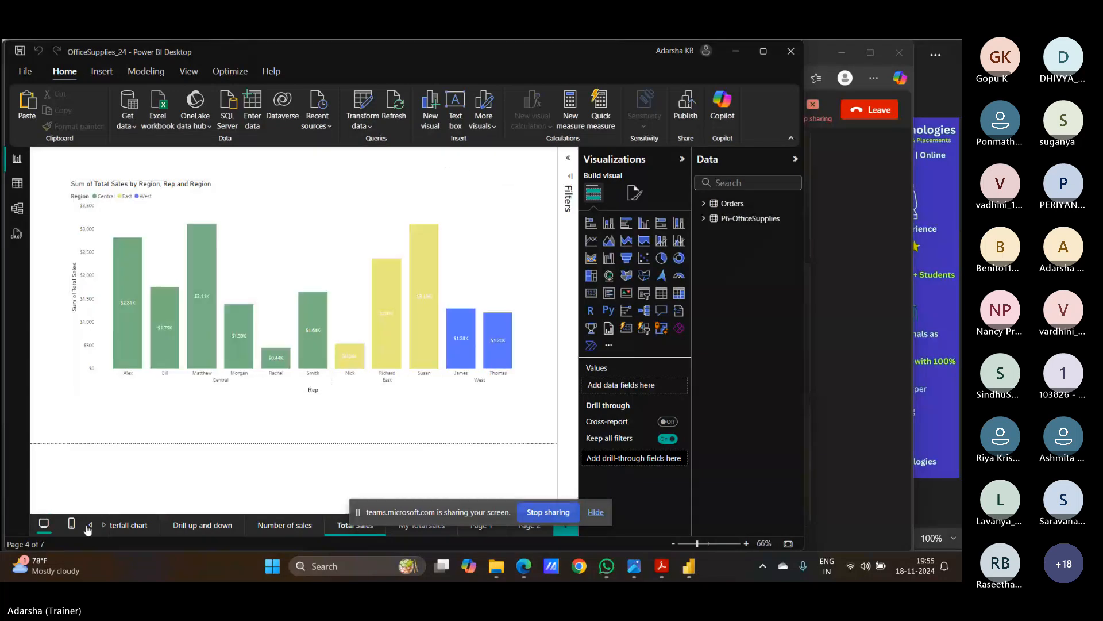
# - Go to the 'Drill up and down' page and select the Sum of Units by Year column chart
pyautogui.click(90, 524)
pyautogui.click(227, 525)
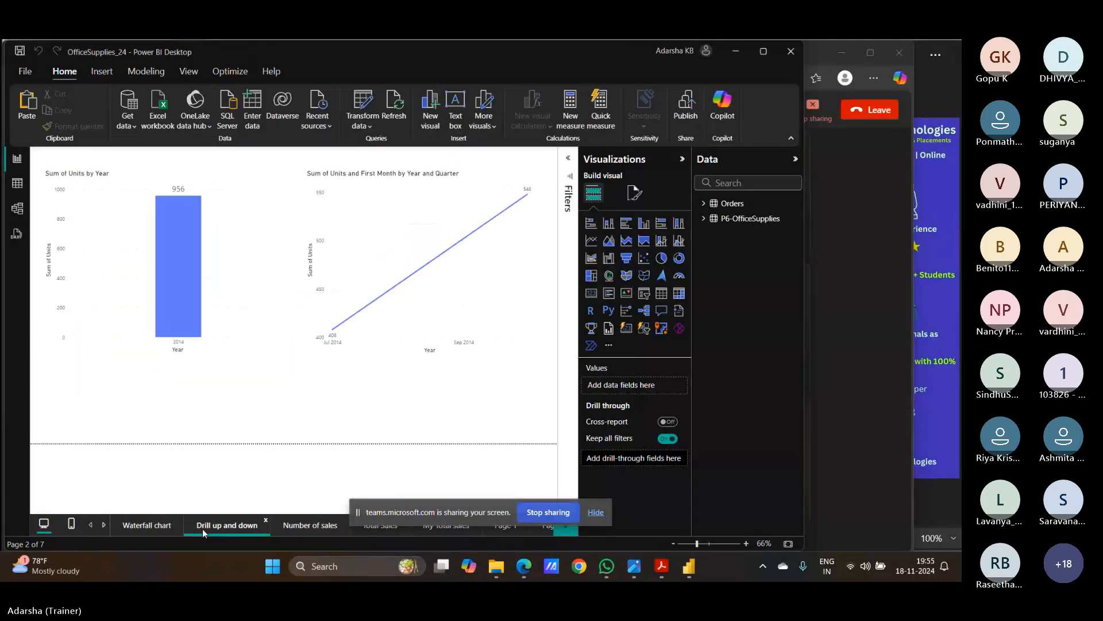
pyautogui.moveTo(448, 313)
pyautogui.click(268, 350)
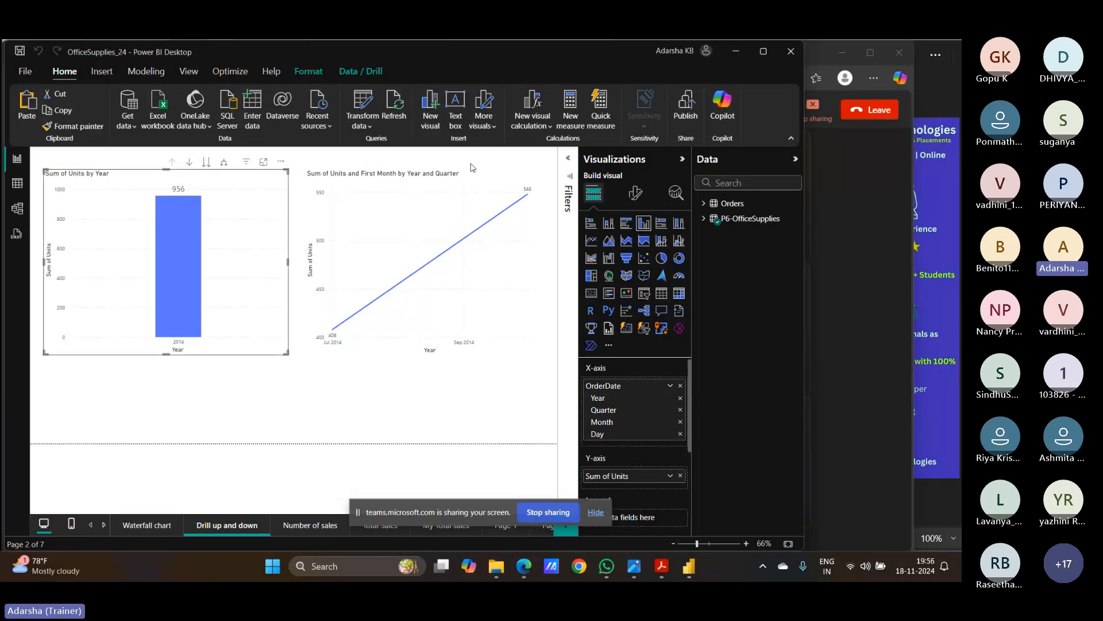
# - Turn on drill mode for the line chart and drill into the months of 2014 Qtr 4
pyautogui.click(472, 184)
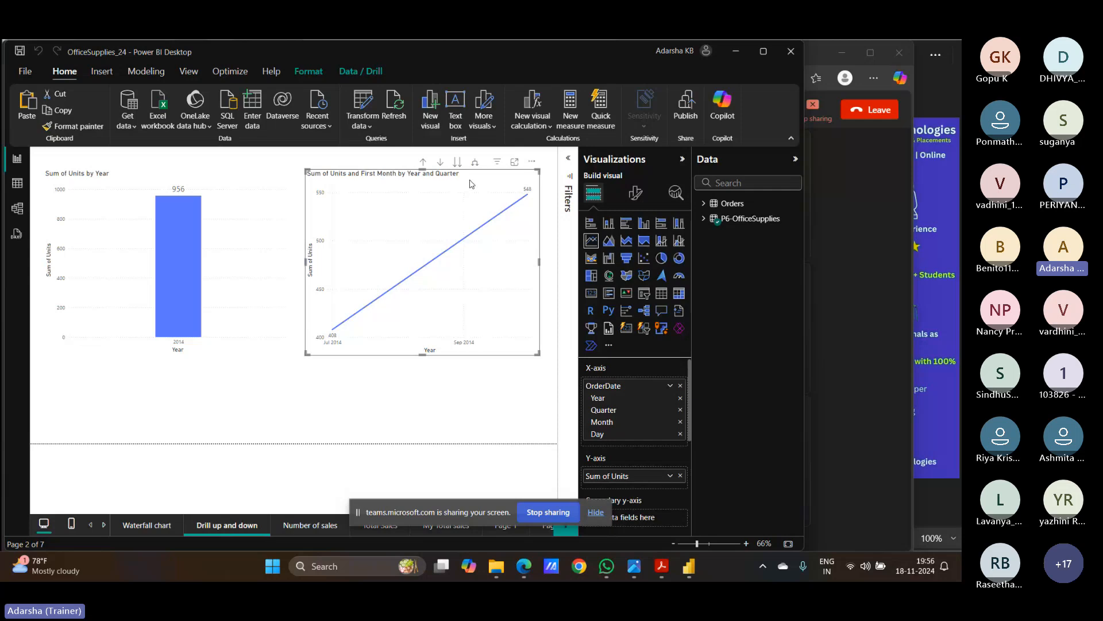
pyautogui.click(441, 163)
pyautogui.moveTo(529, 195)
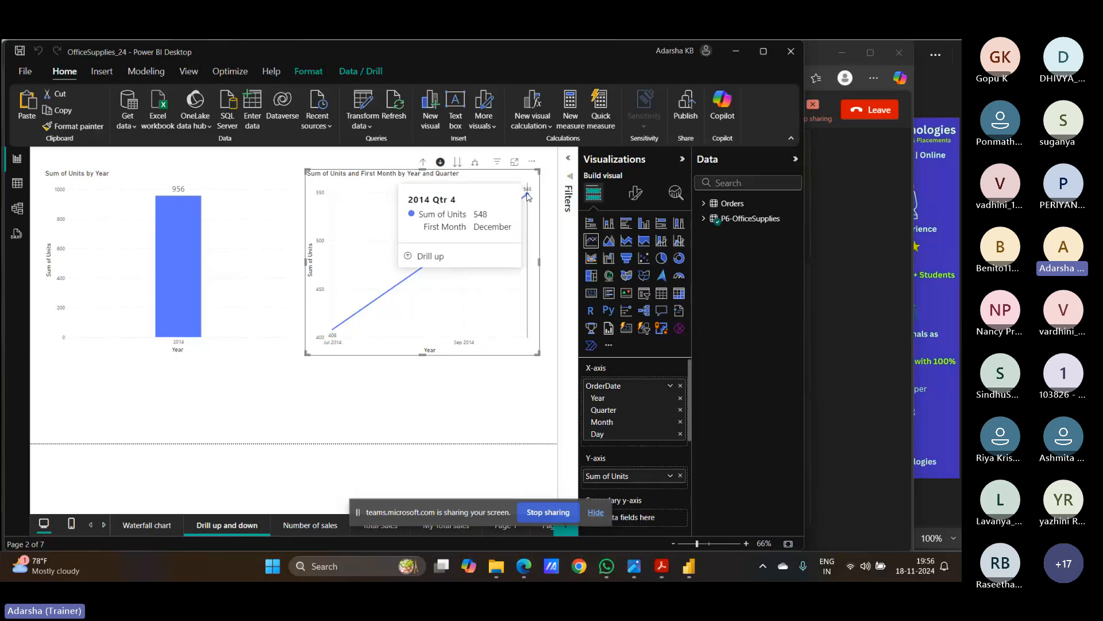
pyautogui.click(528, 195)
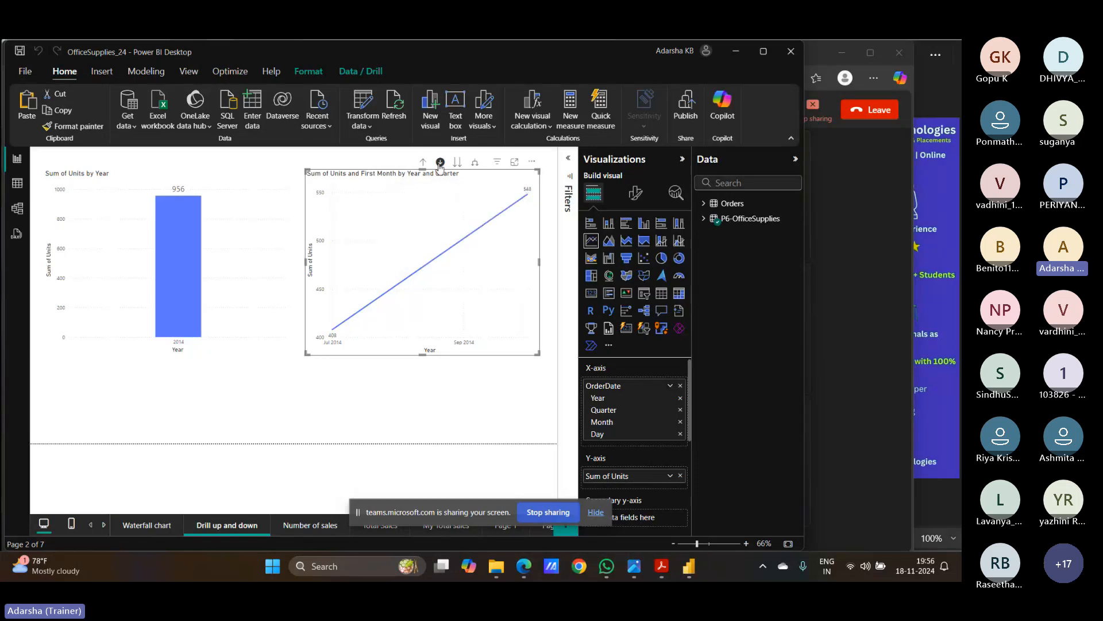
pyautogui.click(528, 197)
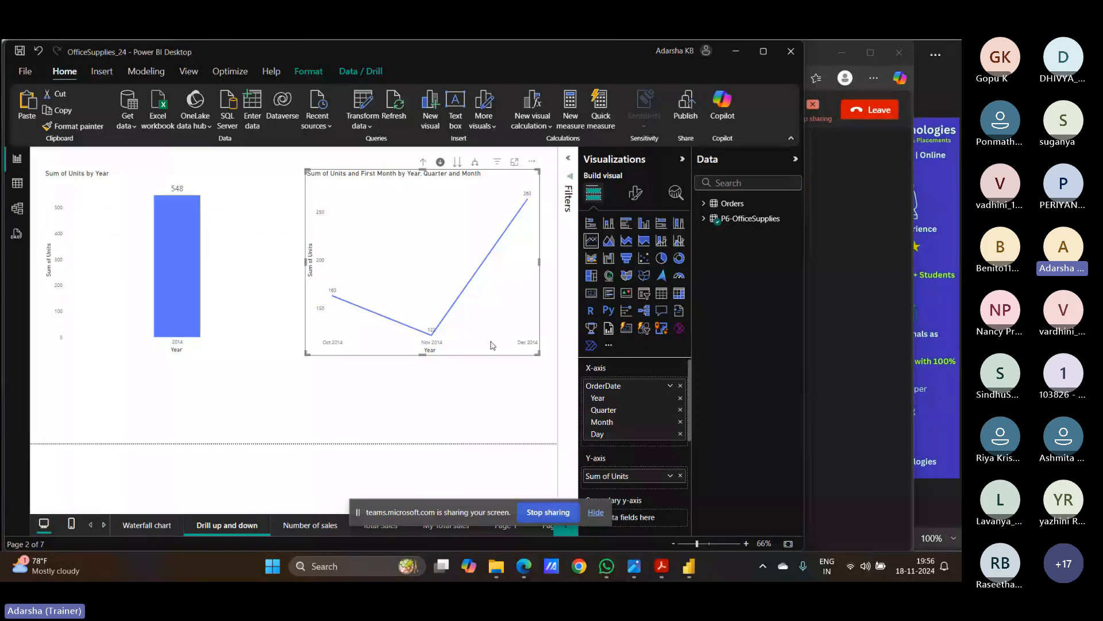
# - Drill the line chart into December 2014's days, then back up to the yearly view
pyautogui.moveTo(526, 341)
pyautogui.moveTo(528, 203)
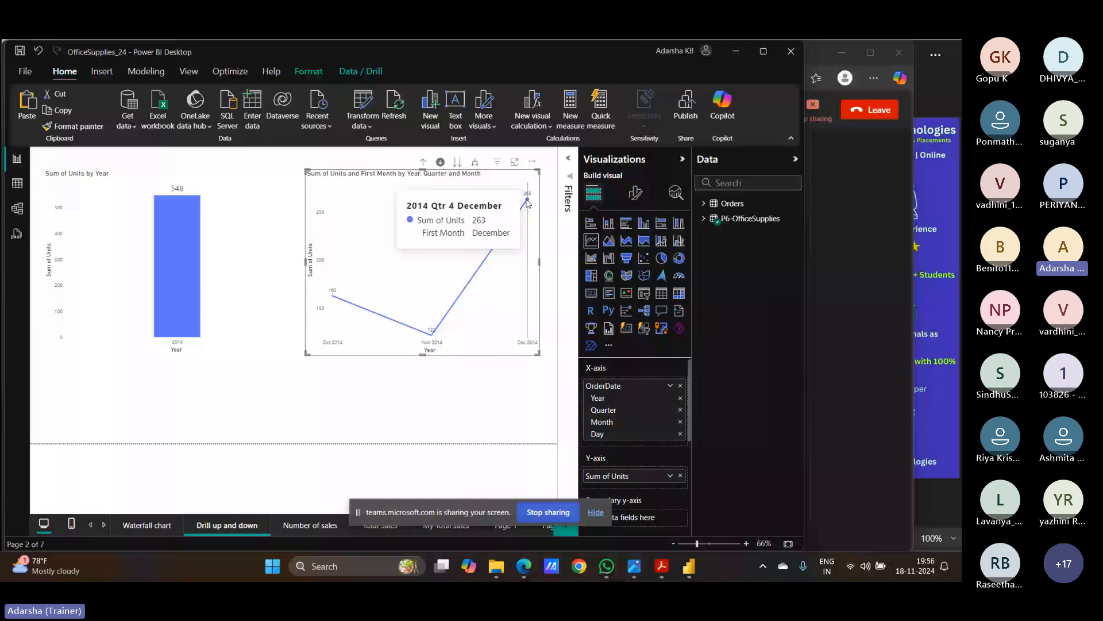
pyautogui.click(528, 203)
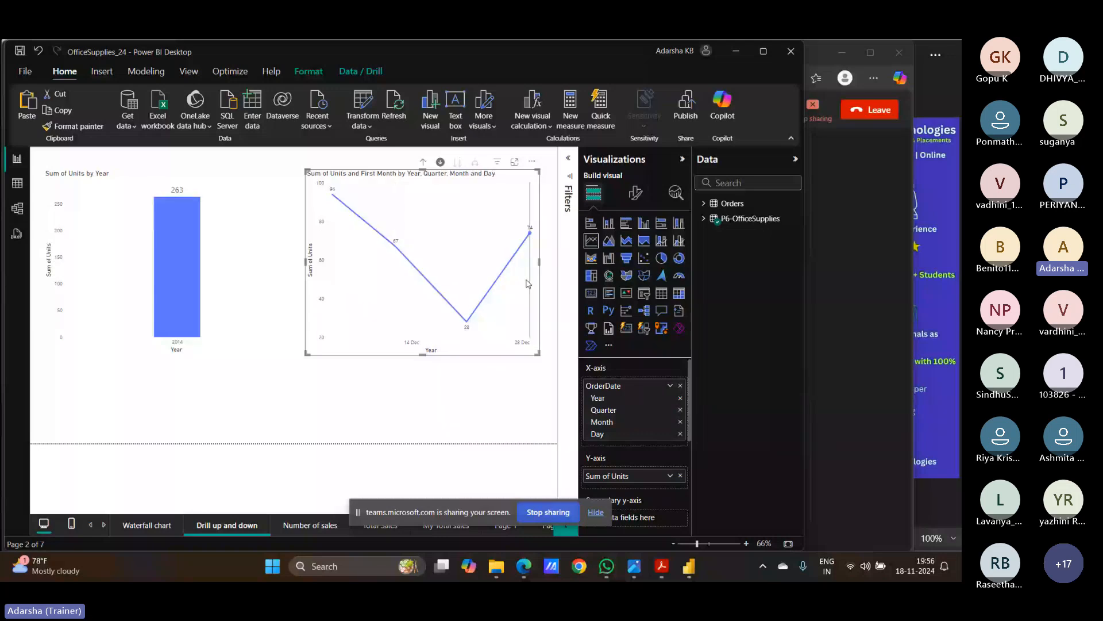
pyautogui.moveTo(532, 261)
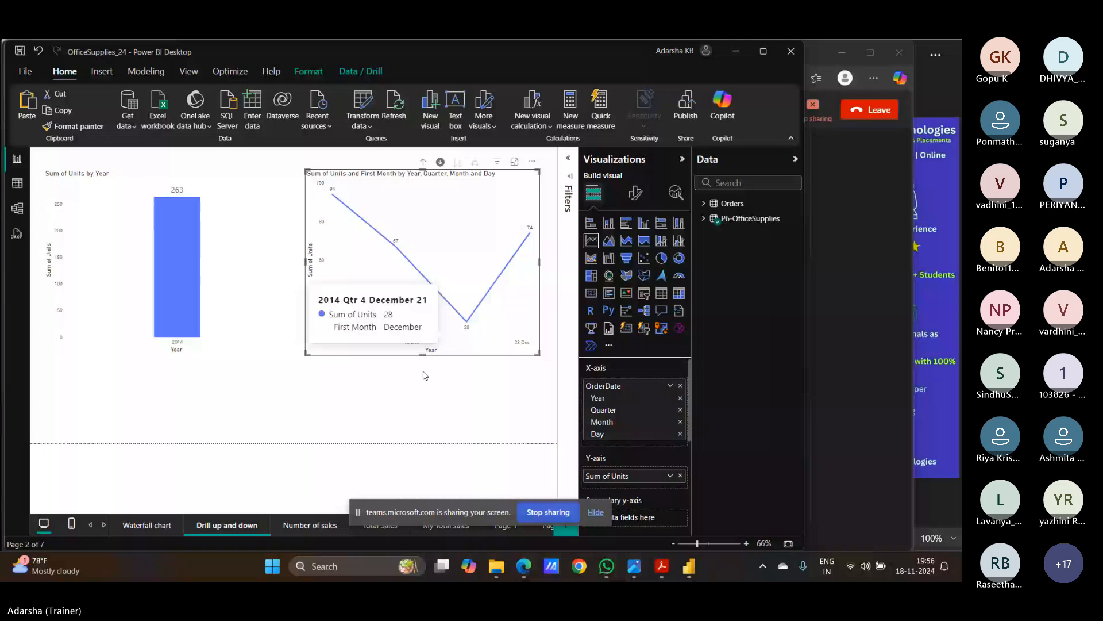
pyautogui.click(422, 163)
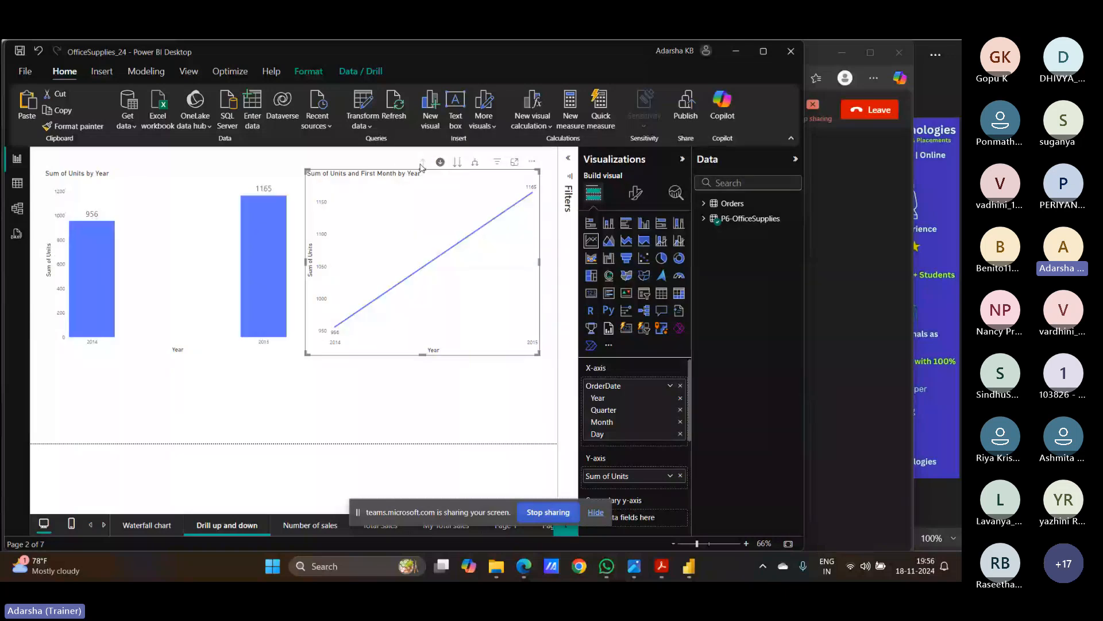
# - In drill mode, drill the column chart from 2015 into quarters, months, then days
pyautogui.click(211, 321)
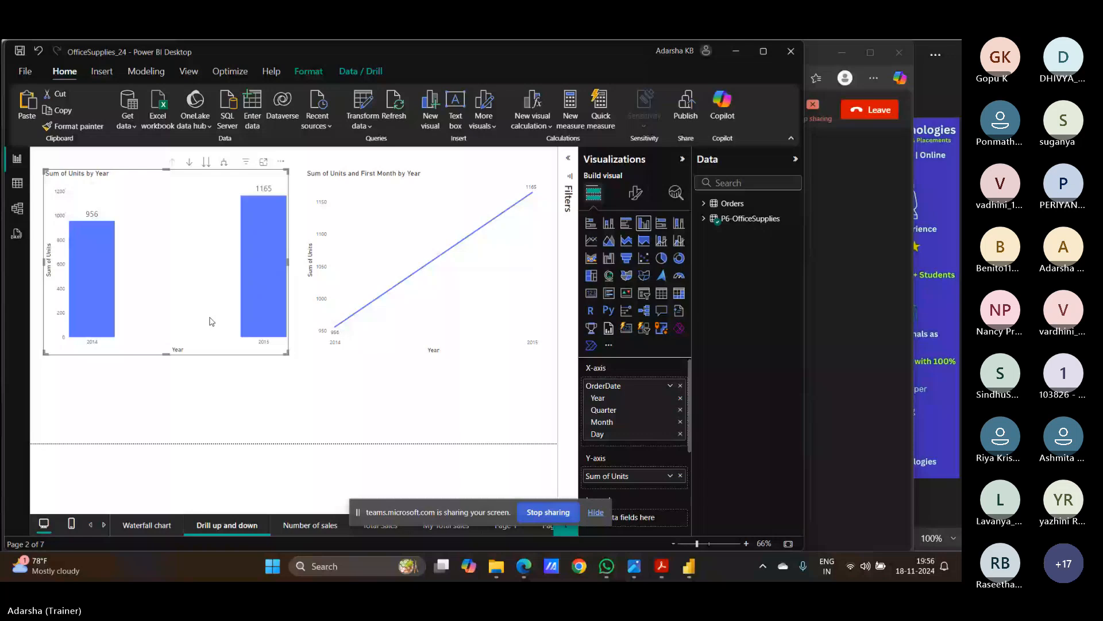
pyautogui.click(296, 317)
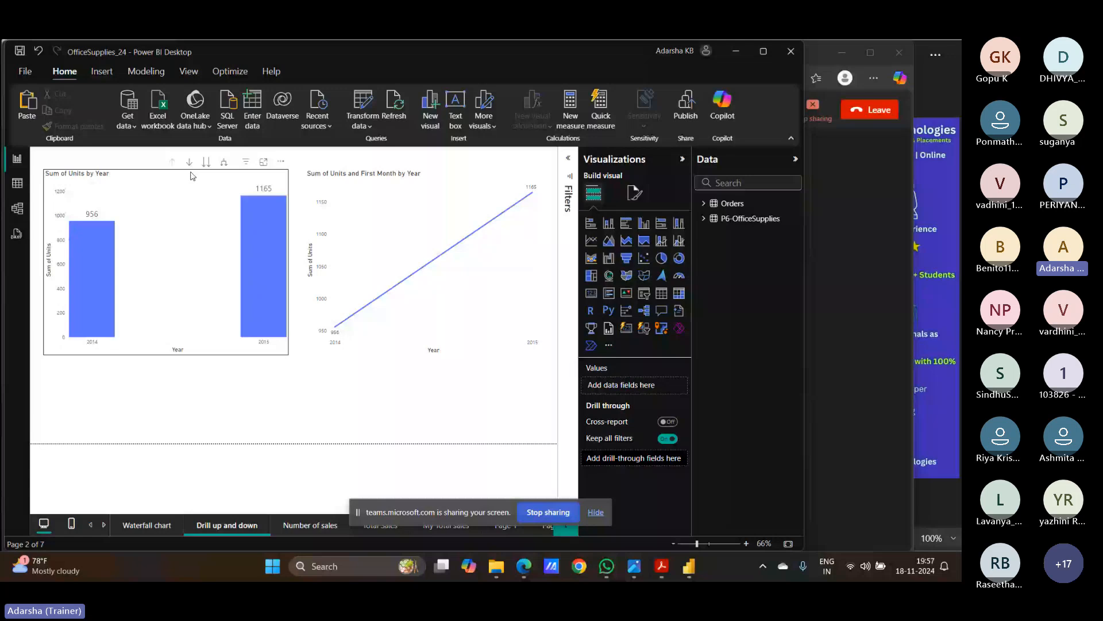
pyautogui.click(189, 162)
pyautogui.click(264, 270)
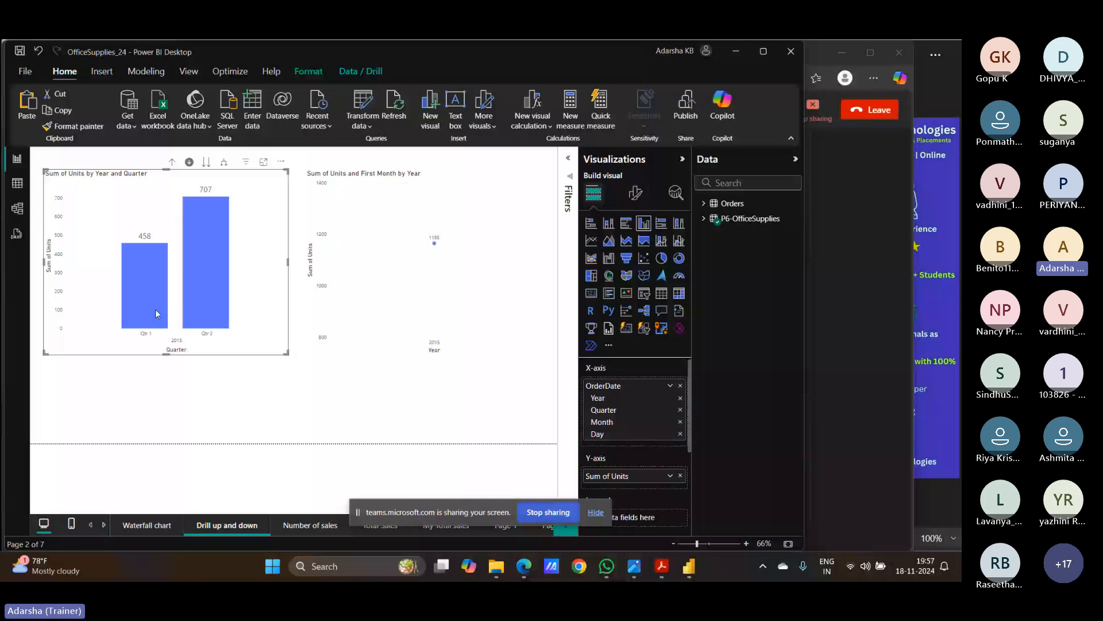
pyautogui.click(156, 313)
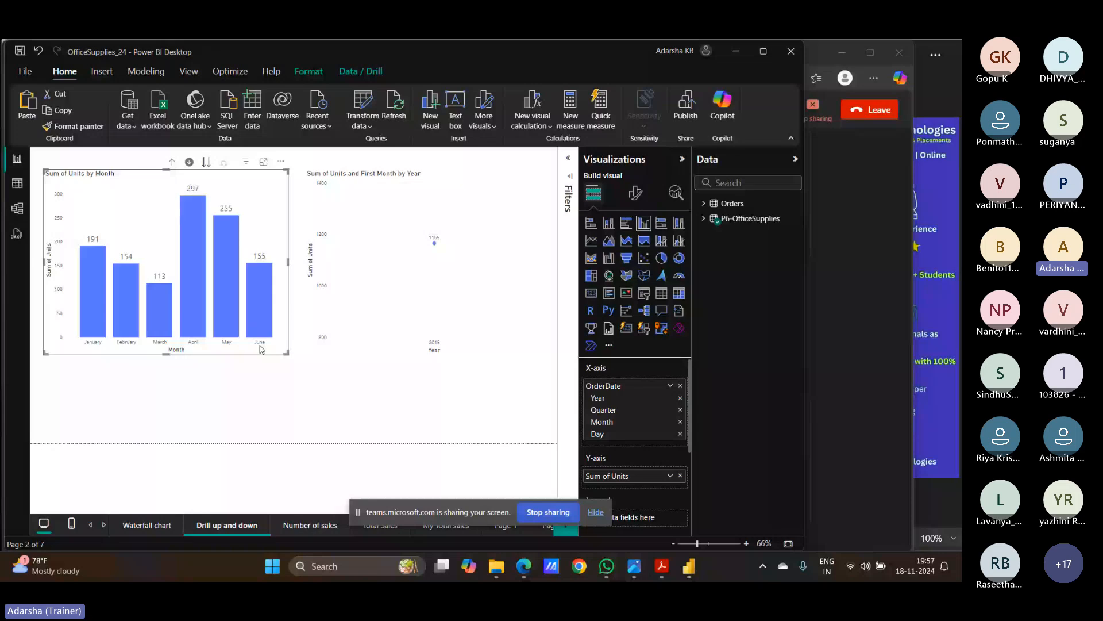
pyautogui.click(260, 345)
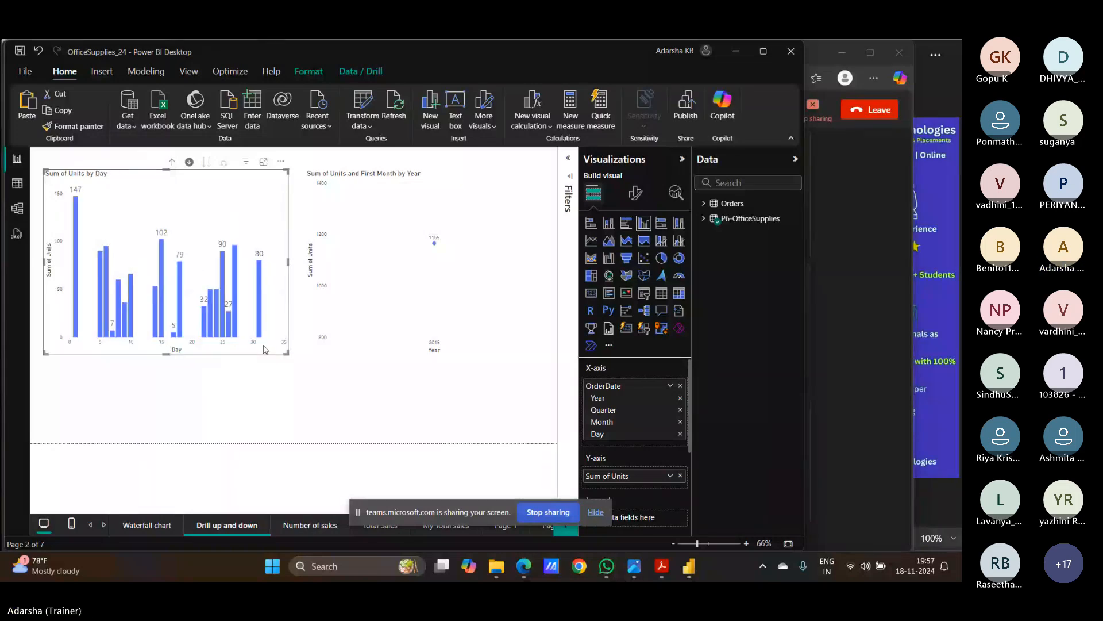
# - Drill the column chart up three levels, through months and quarters, back to years
pyautogui.click(173, 166)
pyautogui.click(173, 166)
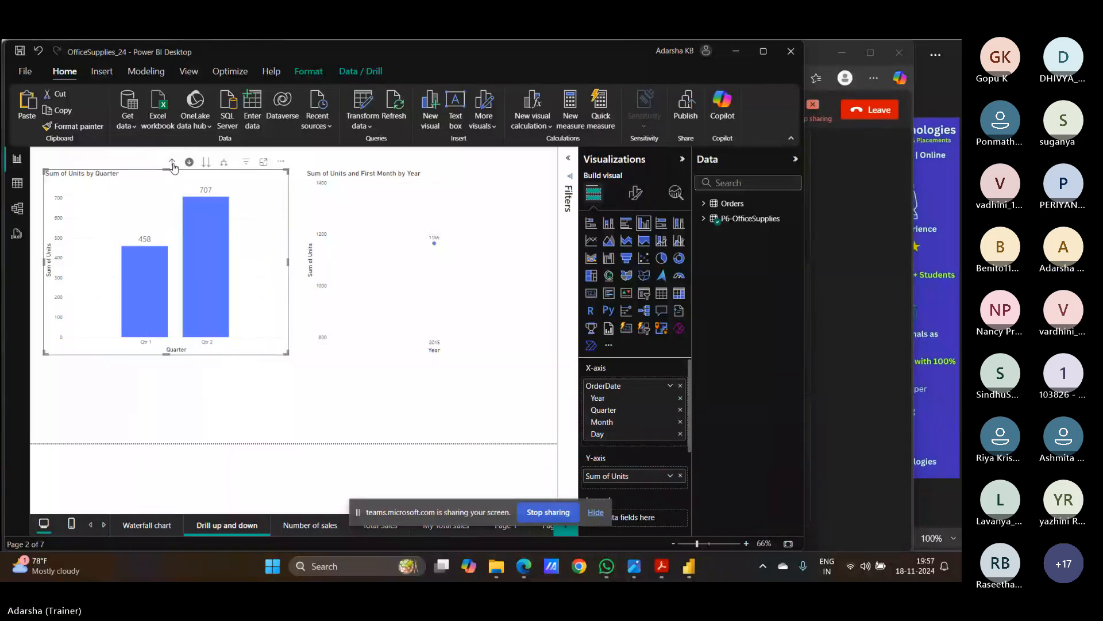
pyautogui.click(173, 166)
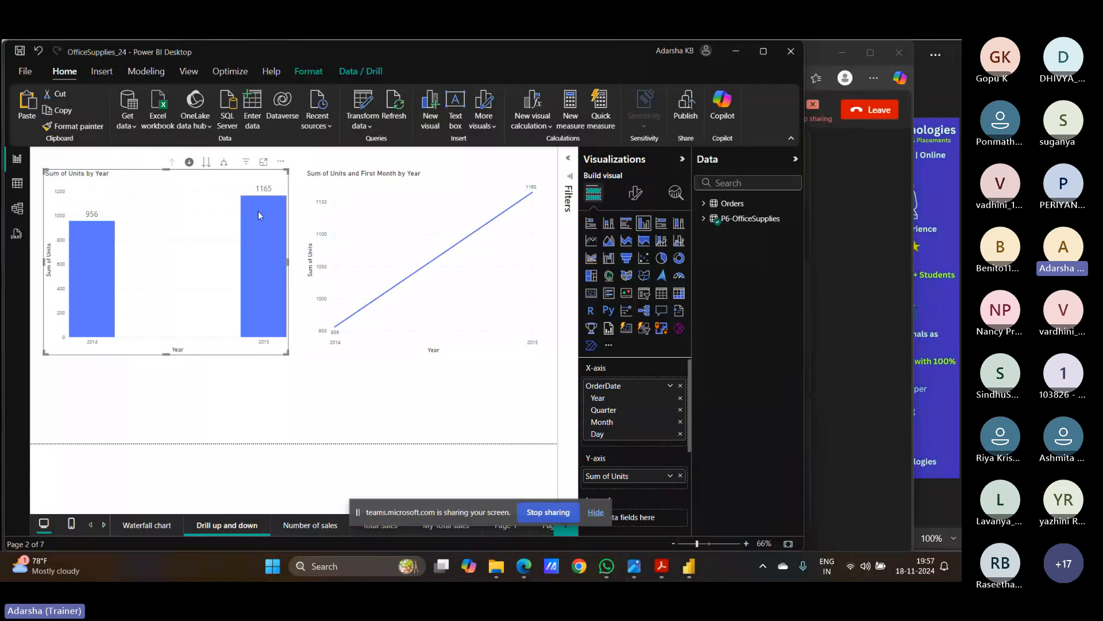
pyautogui.moveTo(259, 215)
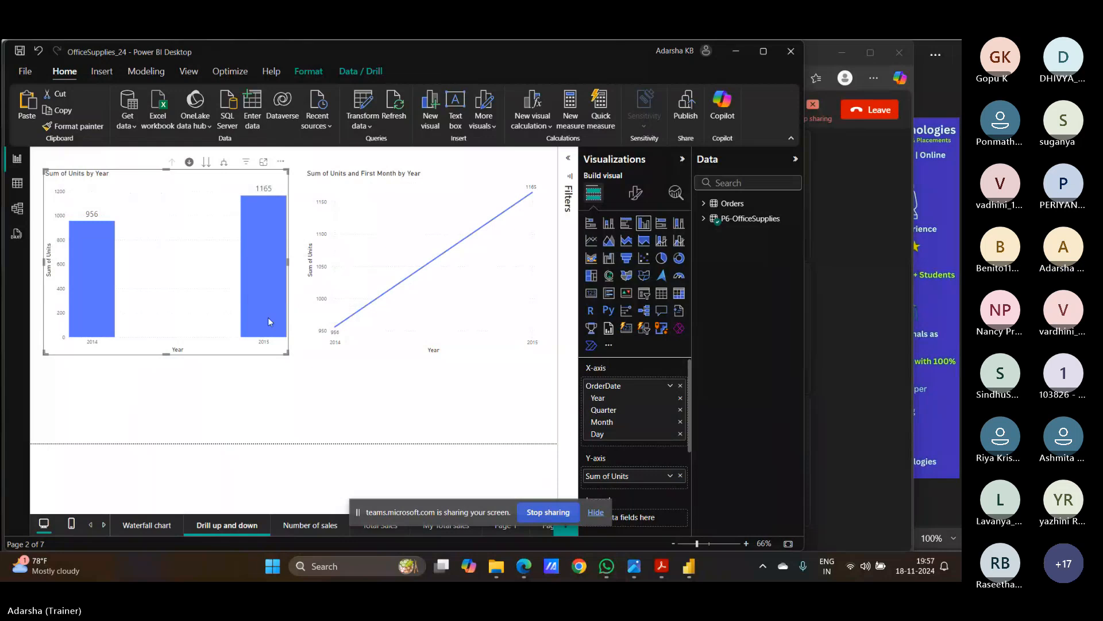
# - Turn off the column chart's drill mode and drill the line chart into 2015 Qtr 1's months
pyautogui.click(190, 163)
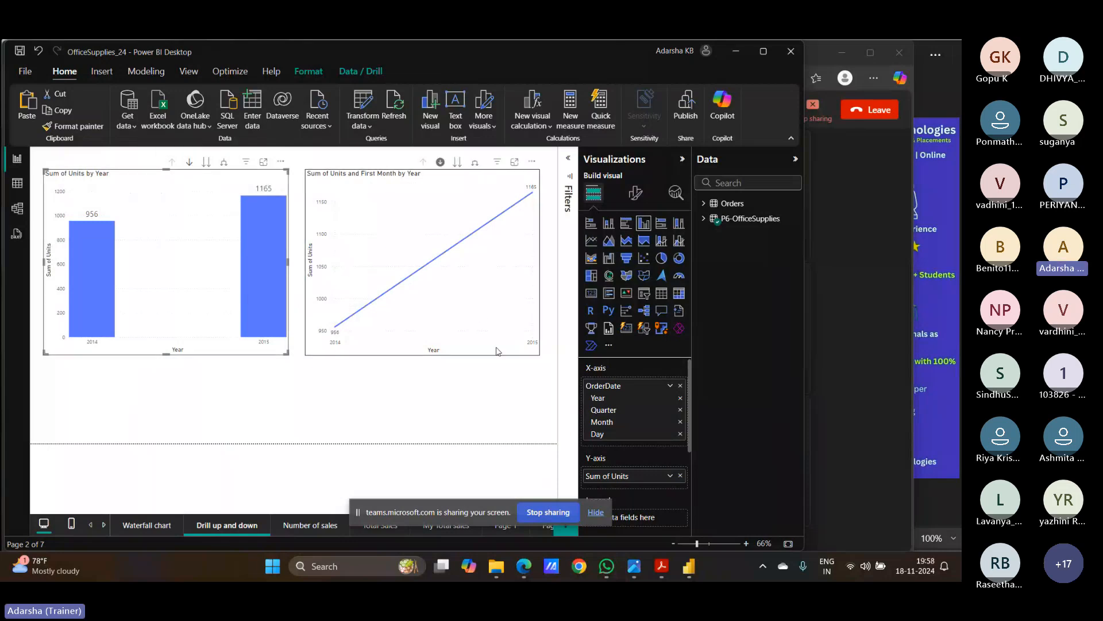
pyautogui.click(498, 327)
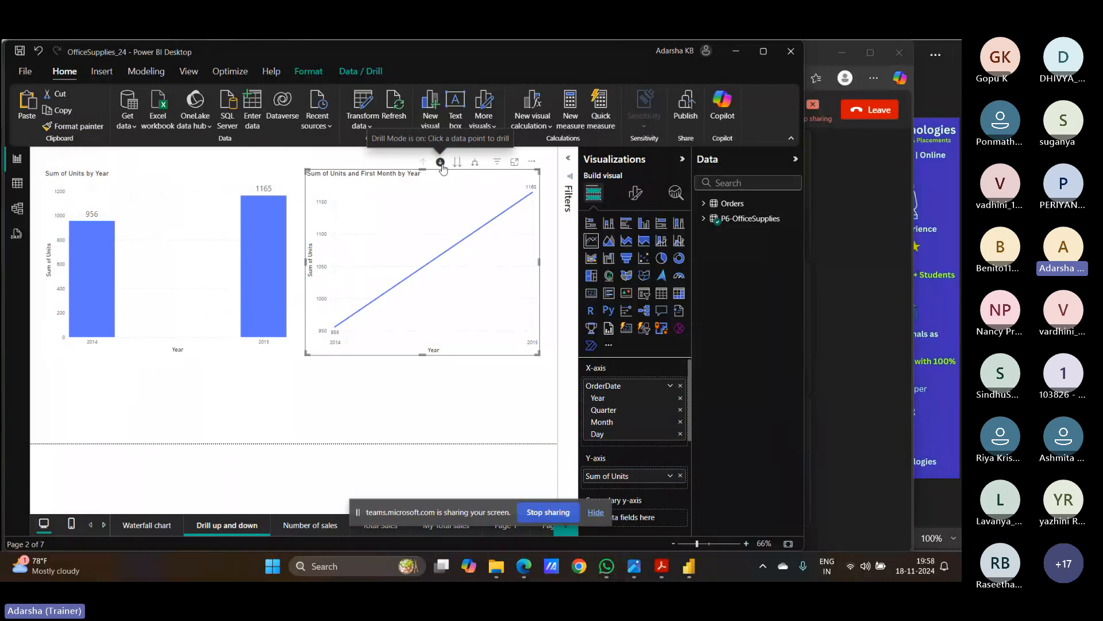
pyautogui.click(532, 195)
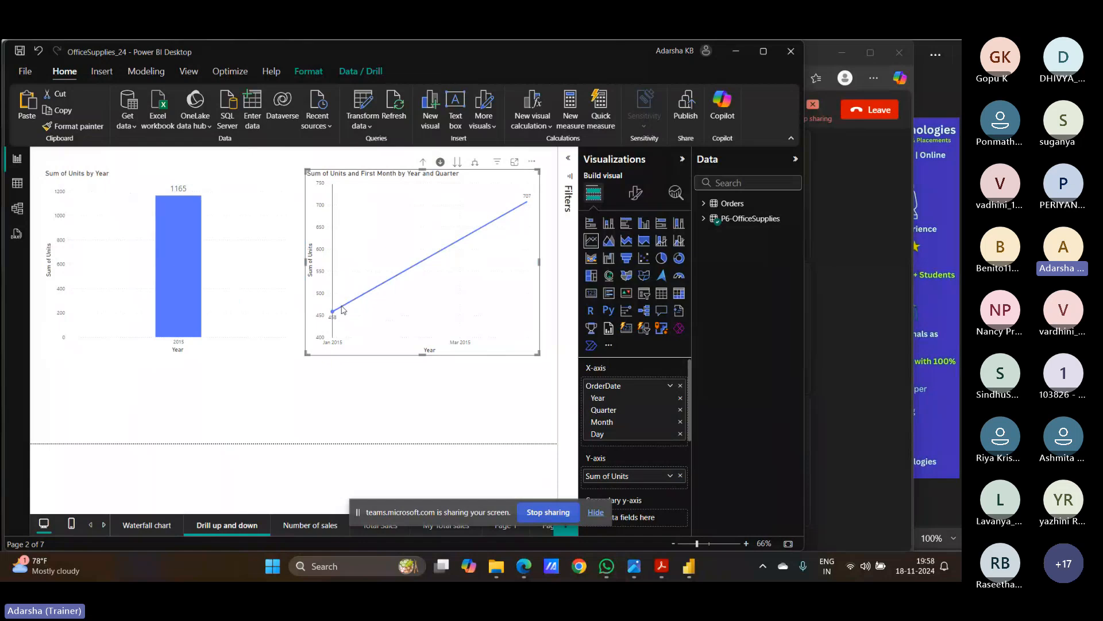
pyautogui.moveTo(335, 315)
pyautogui.moveTo(391, 340)
pyautogui.moveTo(523, 206)
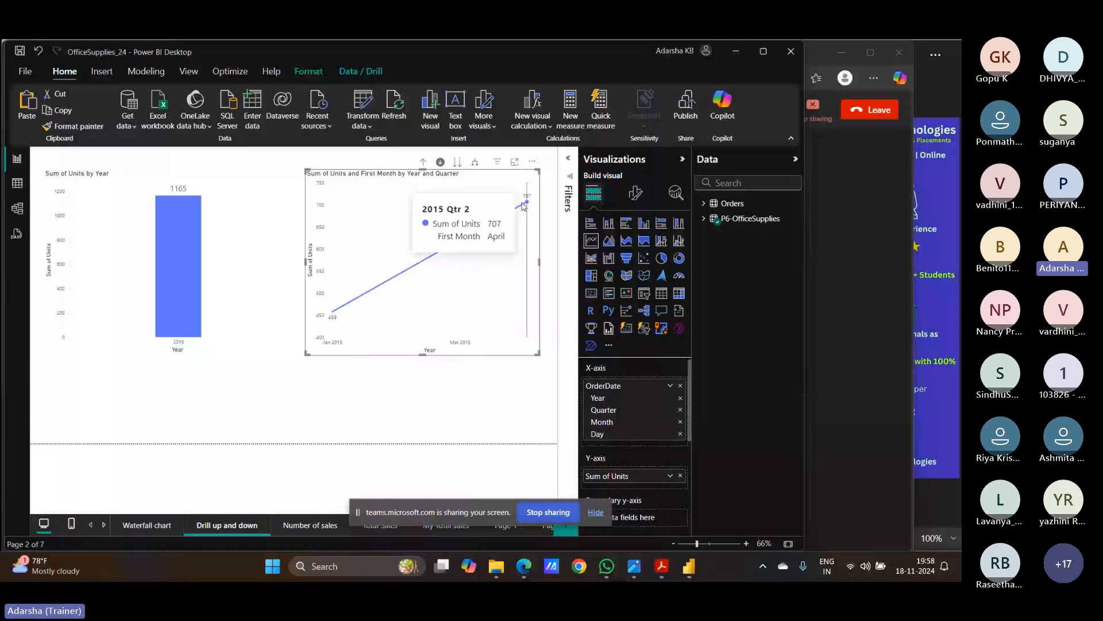
pyautogui.click(339, 316)
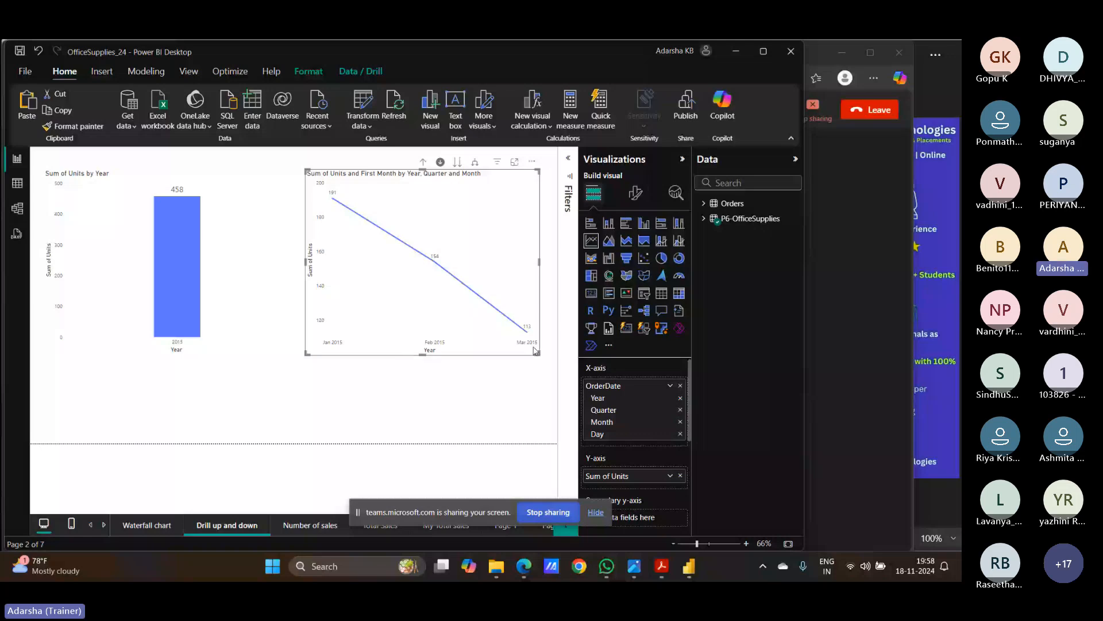
# - Expand the line chart to day level, drill back up to months, then into February 2015's days
pyautogui.click(474, 163)
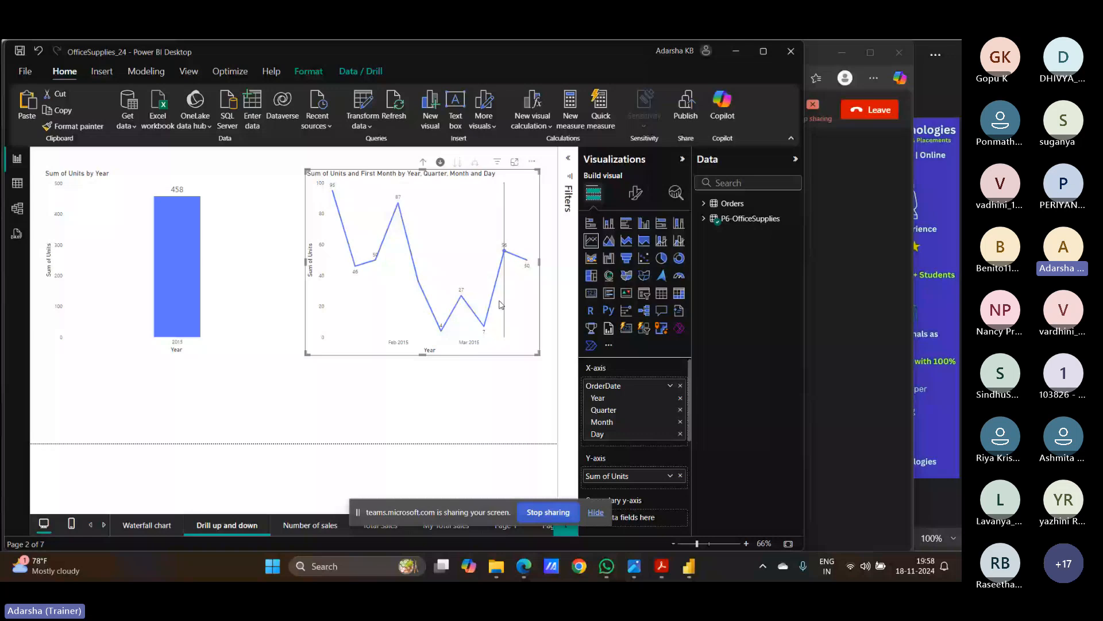
pyautogui.click(423, 162)
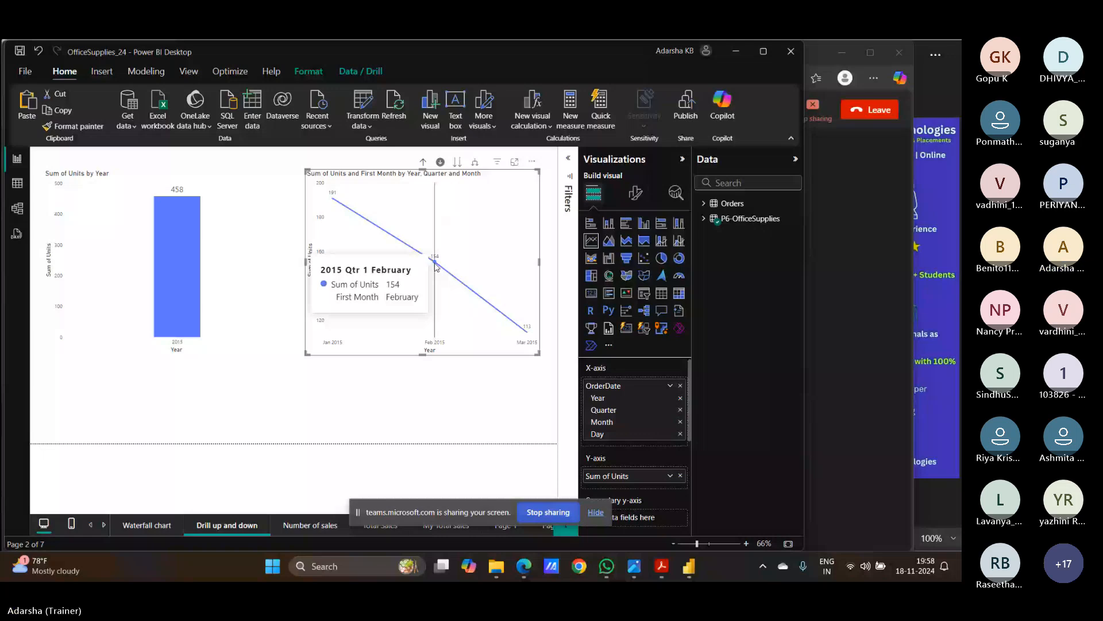
pyautogui.click(435, 266)
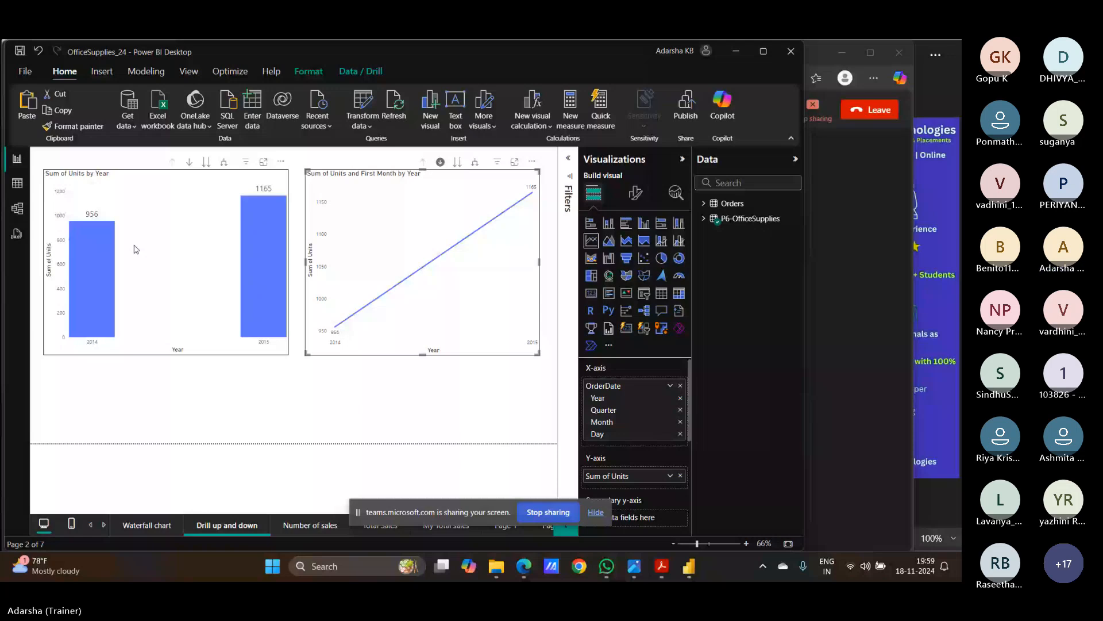
# - Deselect the line chart and bring the Teams meeting in Edge to the front
pyautogui.click(287, 395)
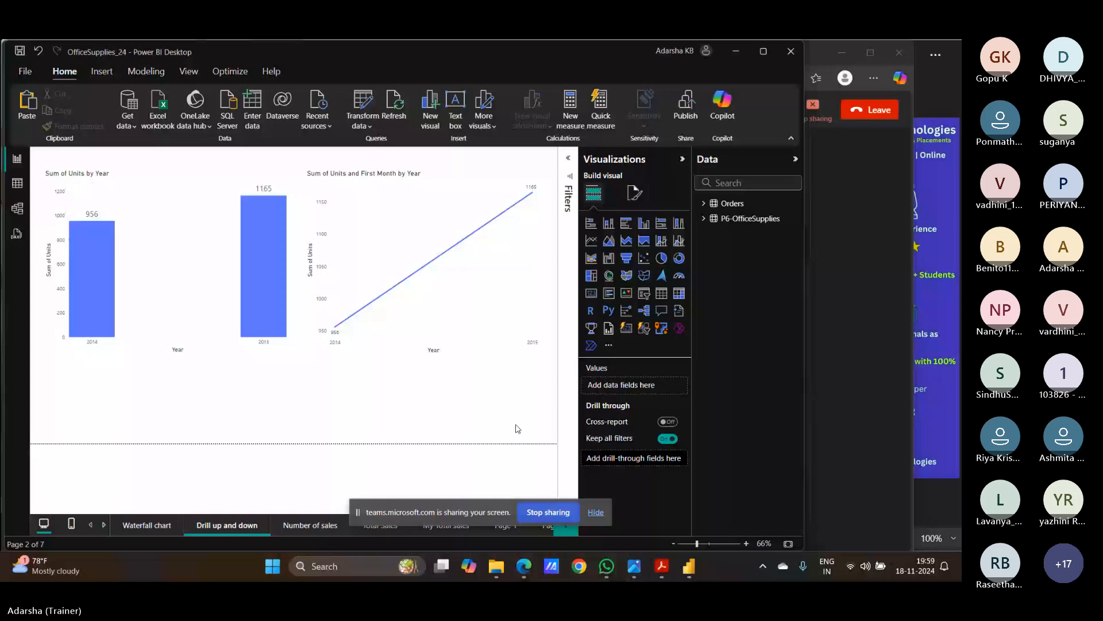
pyautogui.click(523, 566)
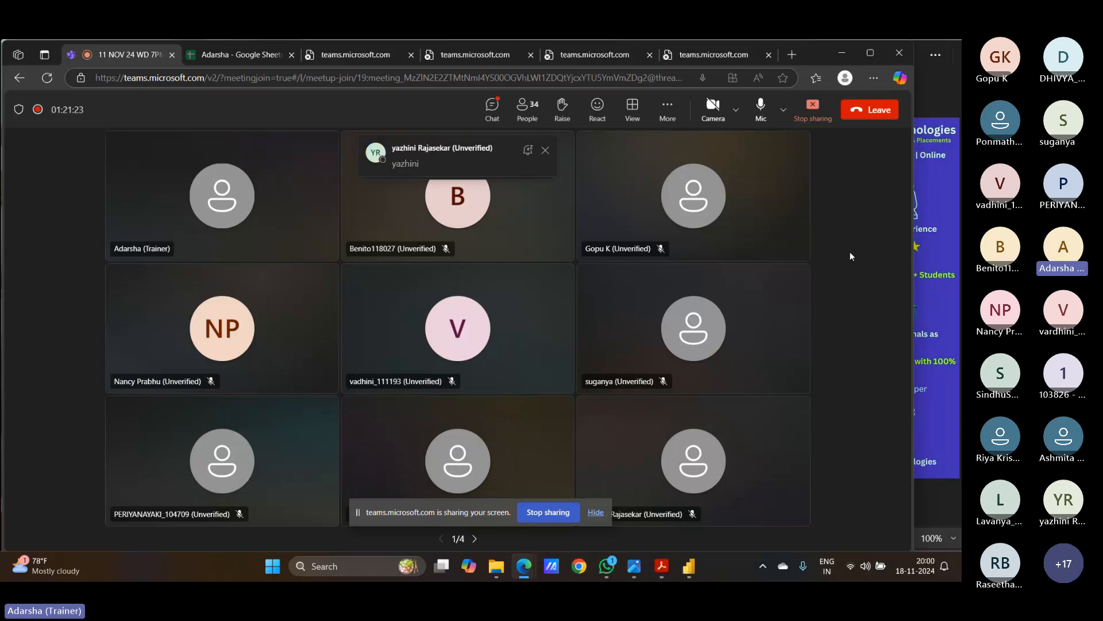
# - End the screen share using Stop sharing on the Teams sharing bar
pyautogui.click(826, 108)
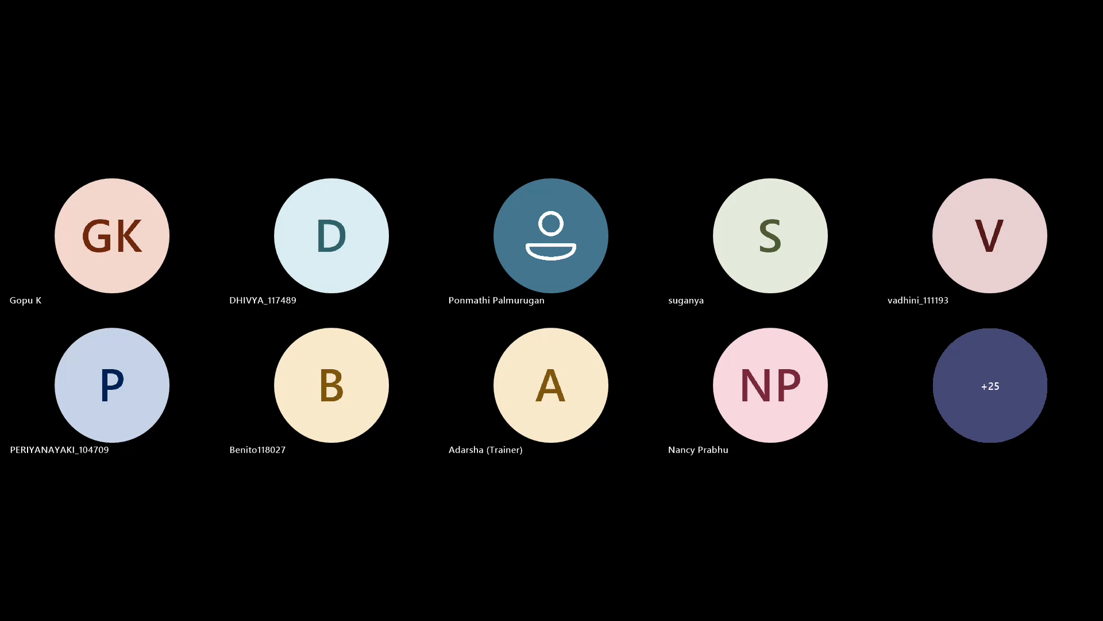